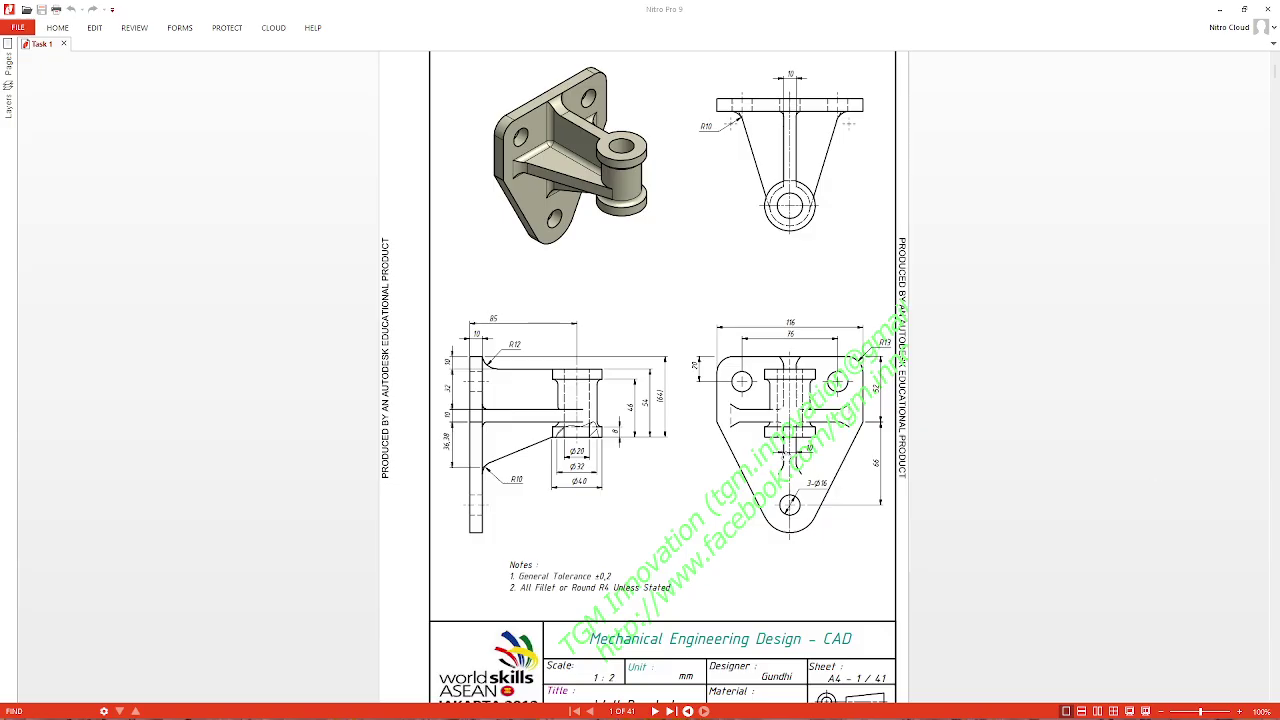
- Examine the Wall Bracket drawing's title block, notes, side view and front view dimensions
scroll(786, 457, "down", 1)
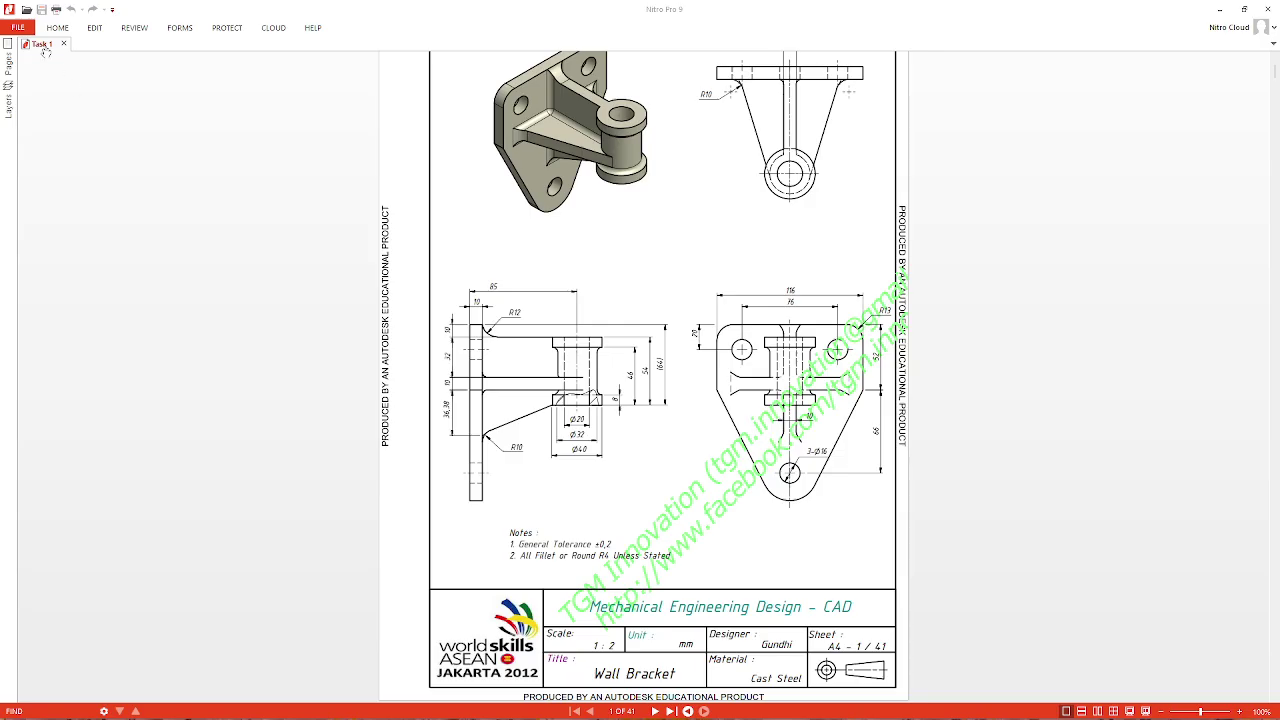
scroll(732, 422, "up", 2)
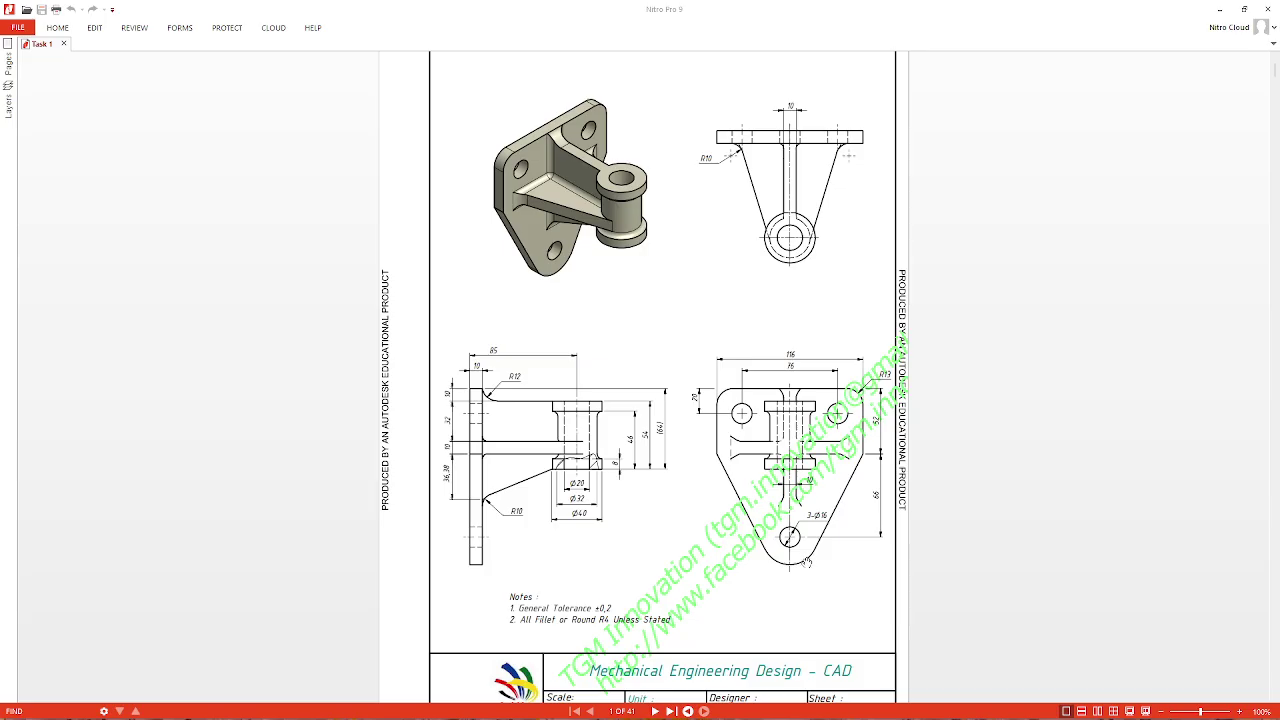
scroll(806, 562, "up", 1, "ctrl")
scroll(866, 560, "up", 1, "ctrl")
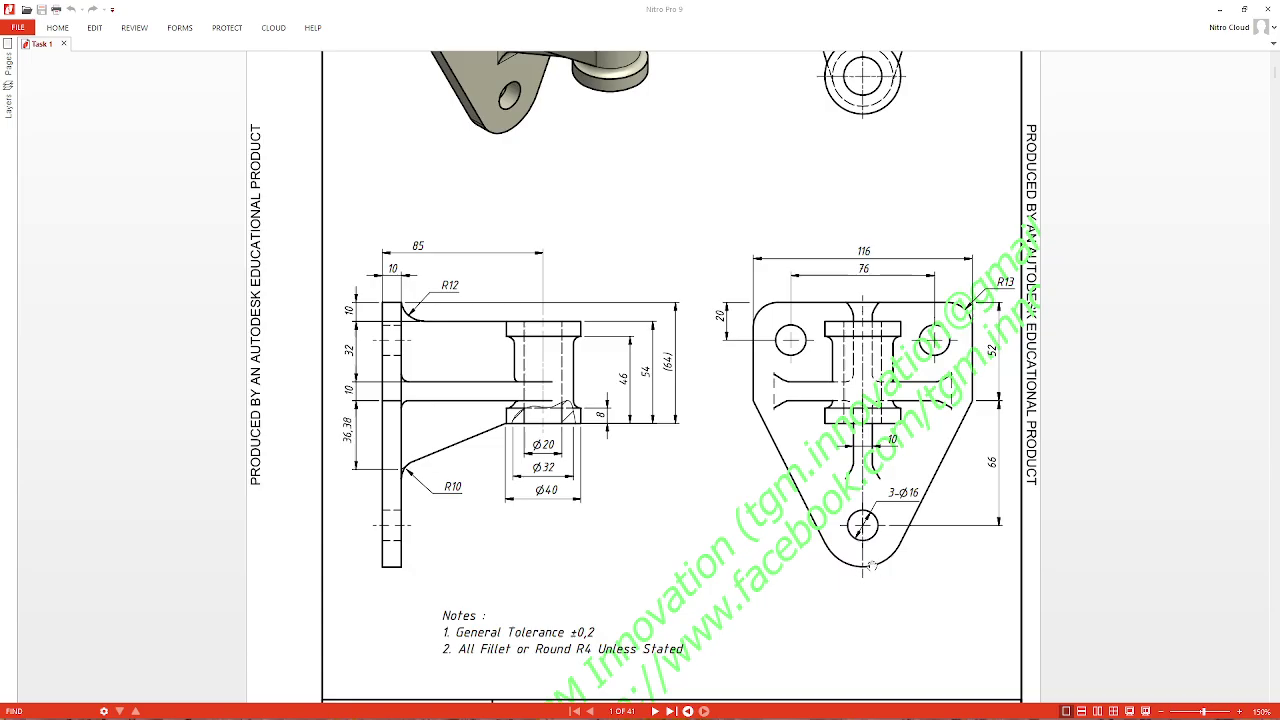
scroll(872, 566, "up", 5)
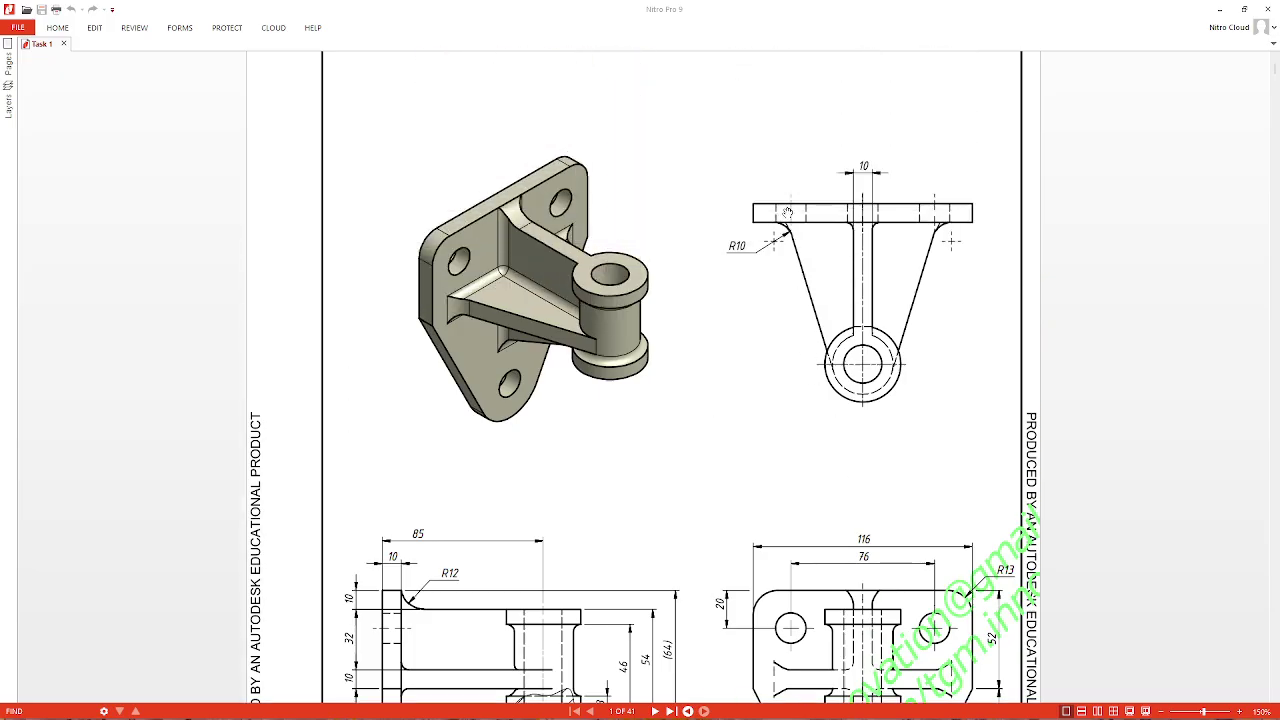
- Examine the top view of the bracket closely, especially the R10 fillet where the horizontal rib meets the plate
scroll(795, 216, "up", 1, "ctrl")
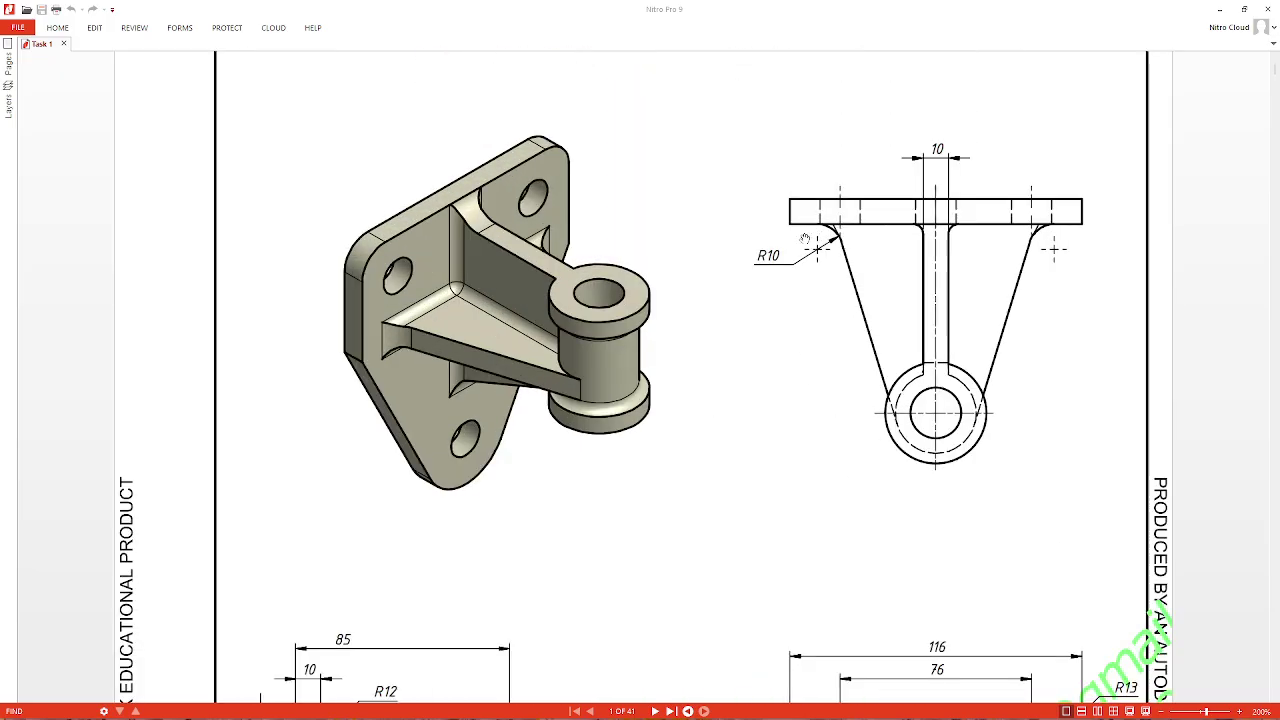
scroll(786, 241, "down", 1, "ctrl")
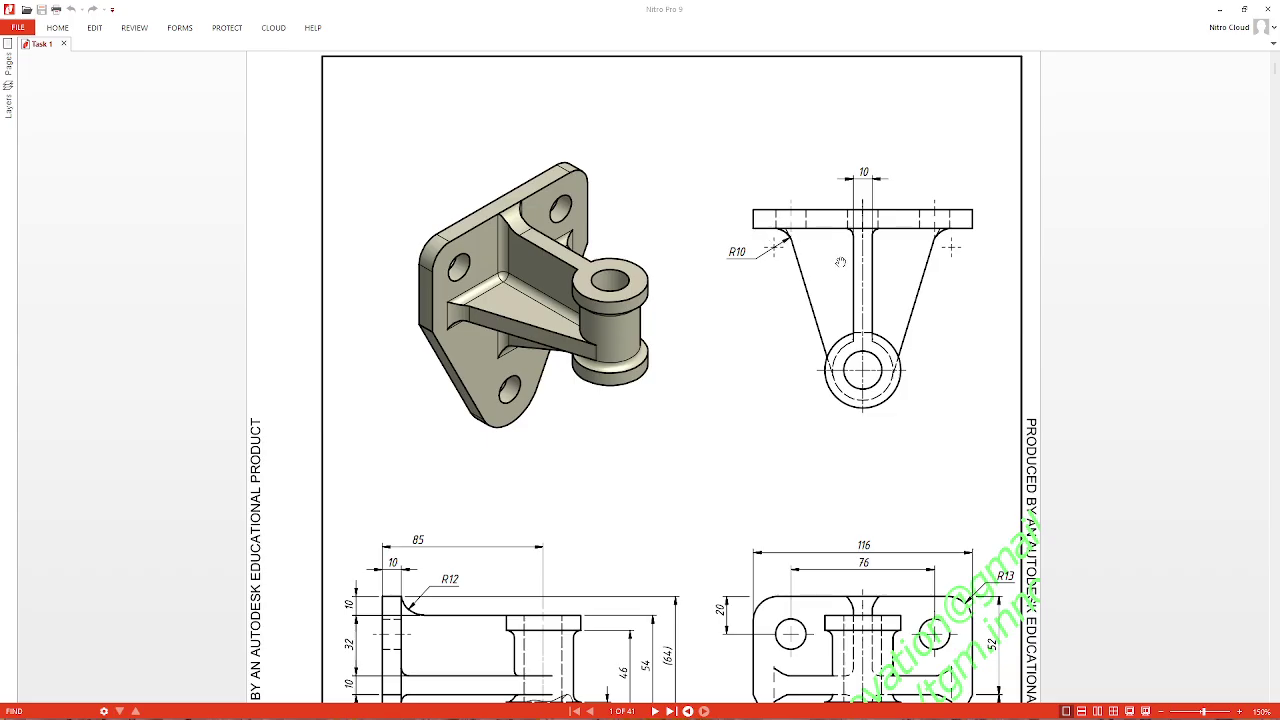
scroll(797, 250, "down", 1)
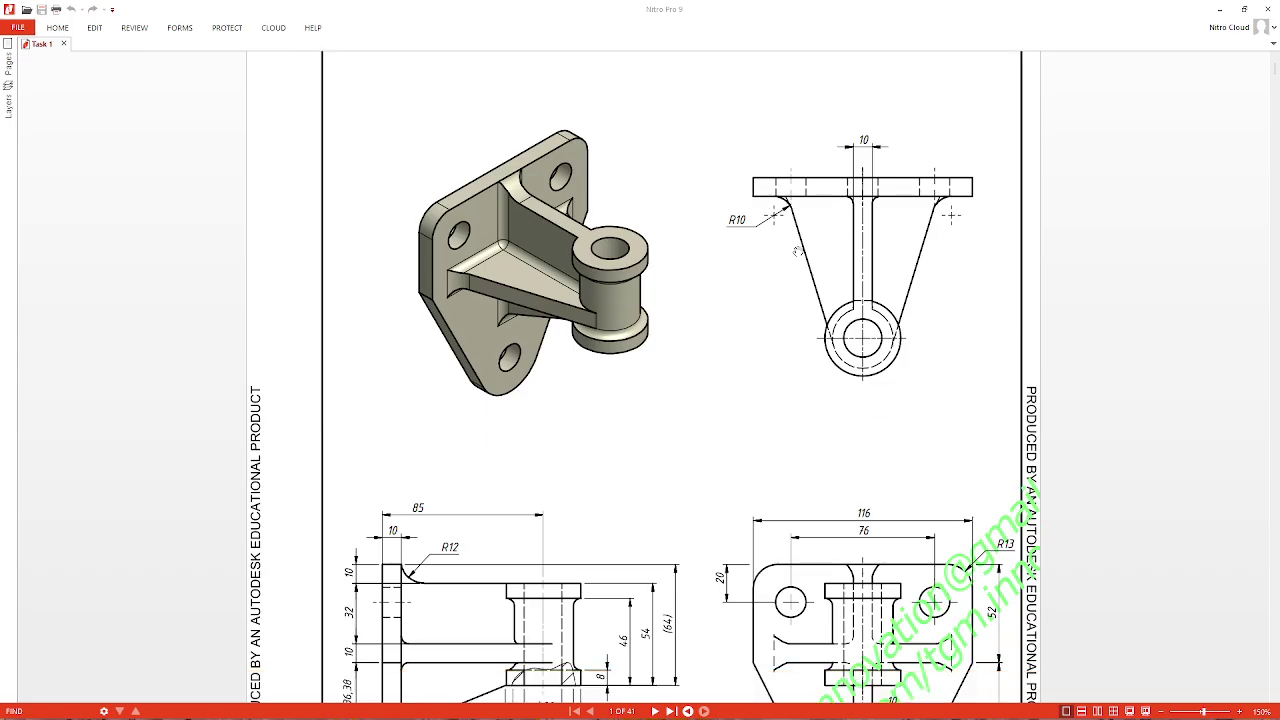
scroll(787, 200, "up", 3, "ctrl")
scroll(922, 185, "up", 2, "ctrl")
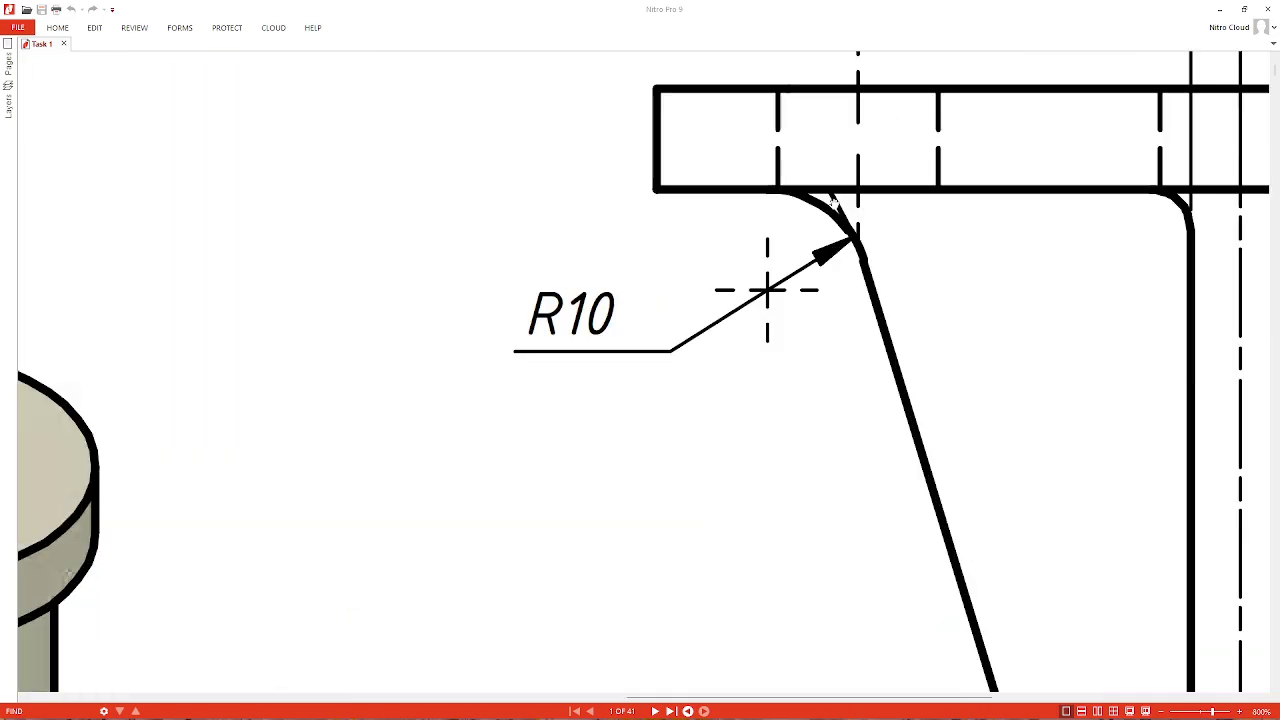
scroll(770, 212, "down", 5, "ctrl")
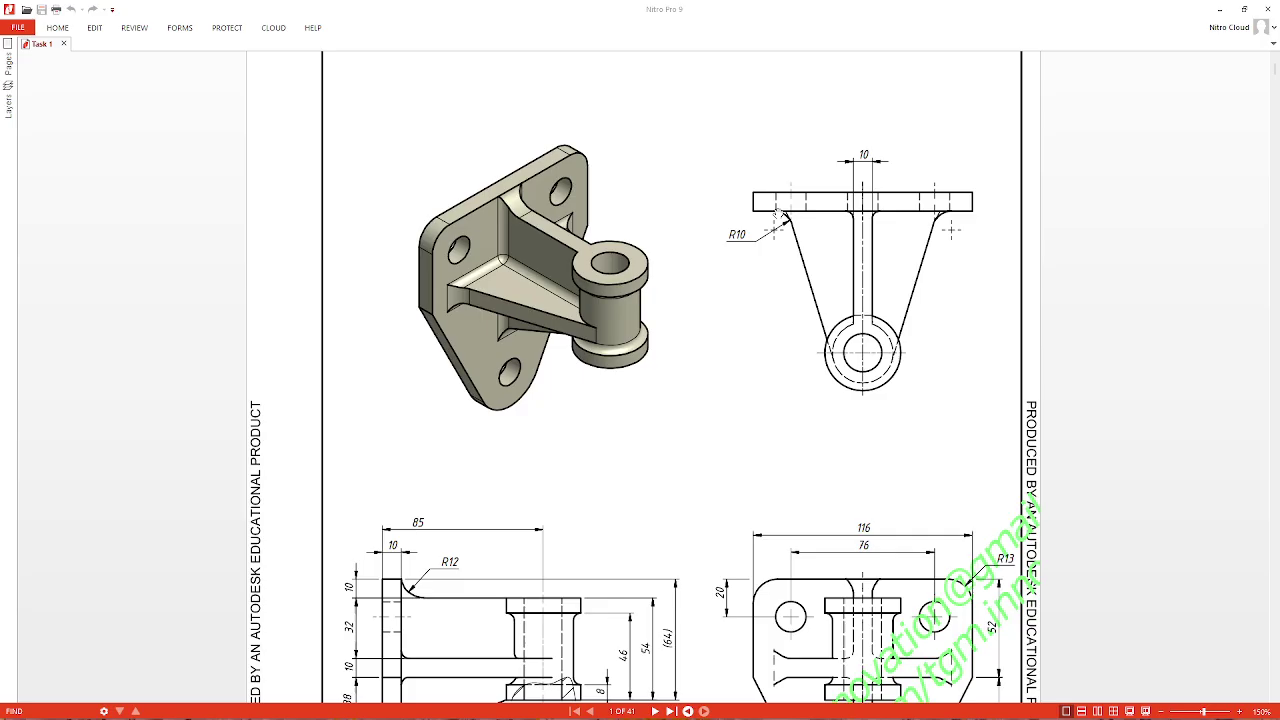
scroll(850, 360, "down", 1)
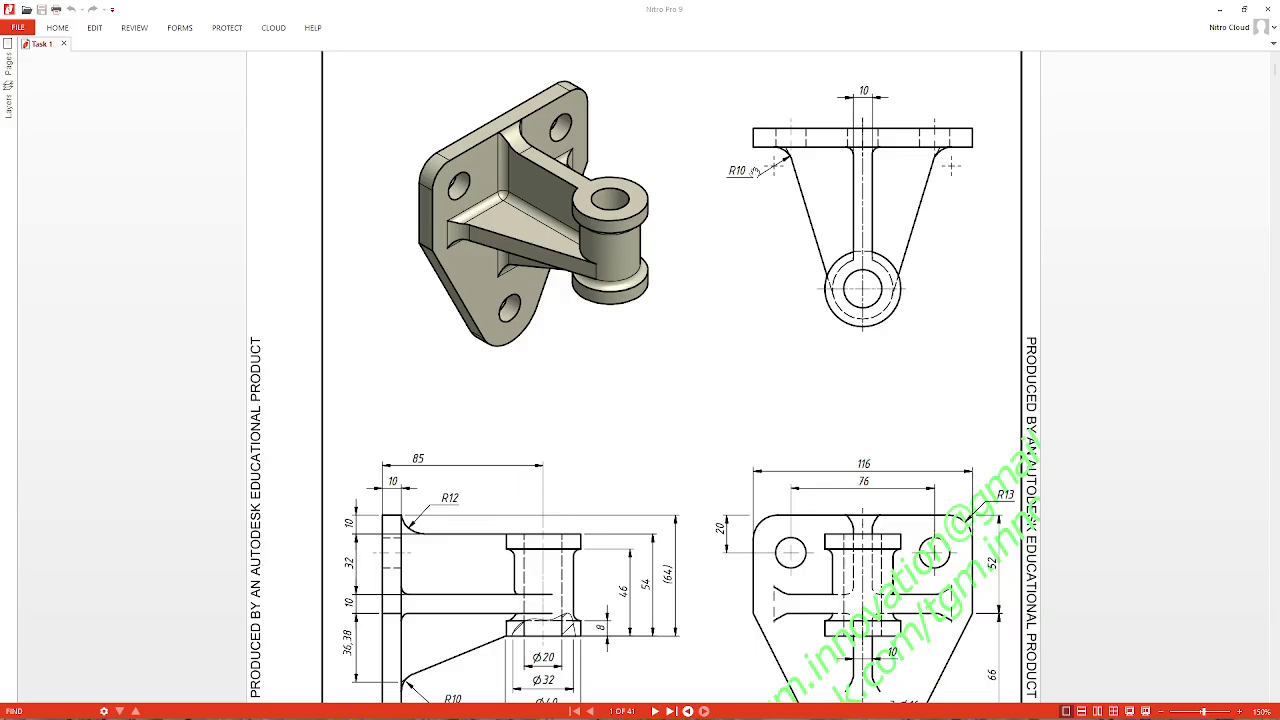
scroll(820, 485, "down", 3)
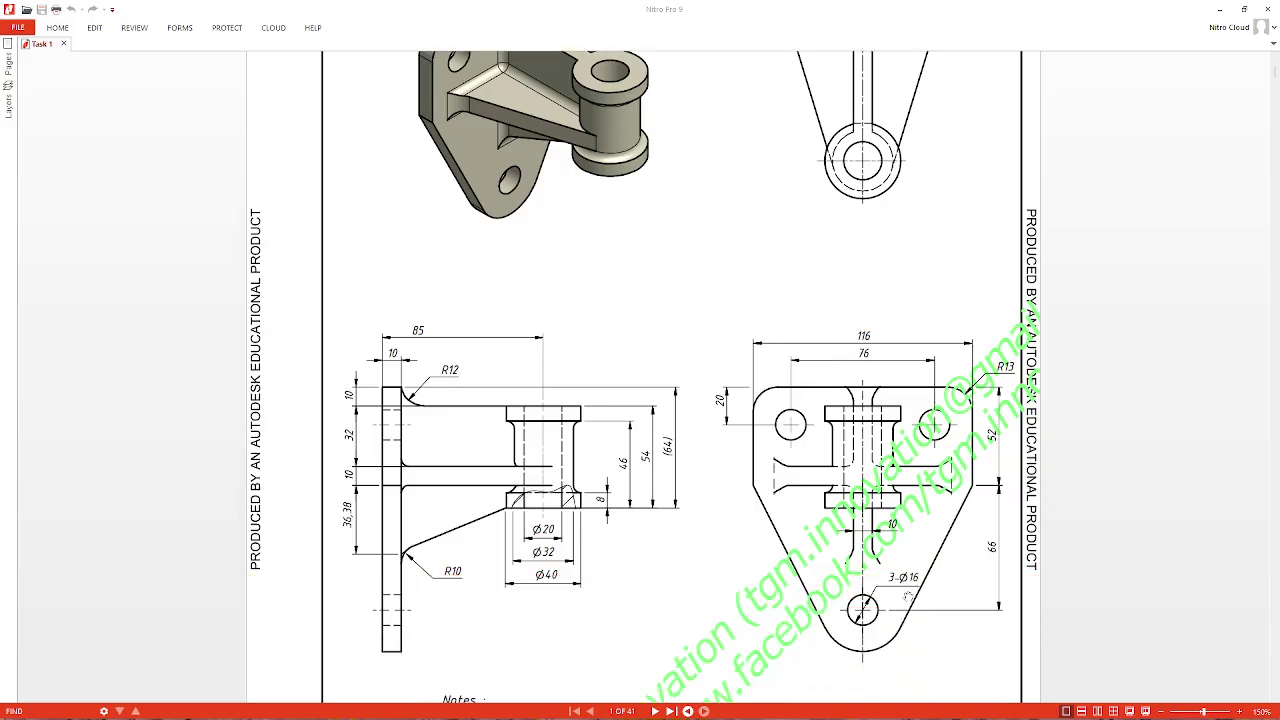
scroll(829, 352, "up", 2)
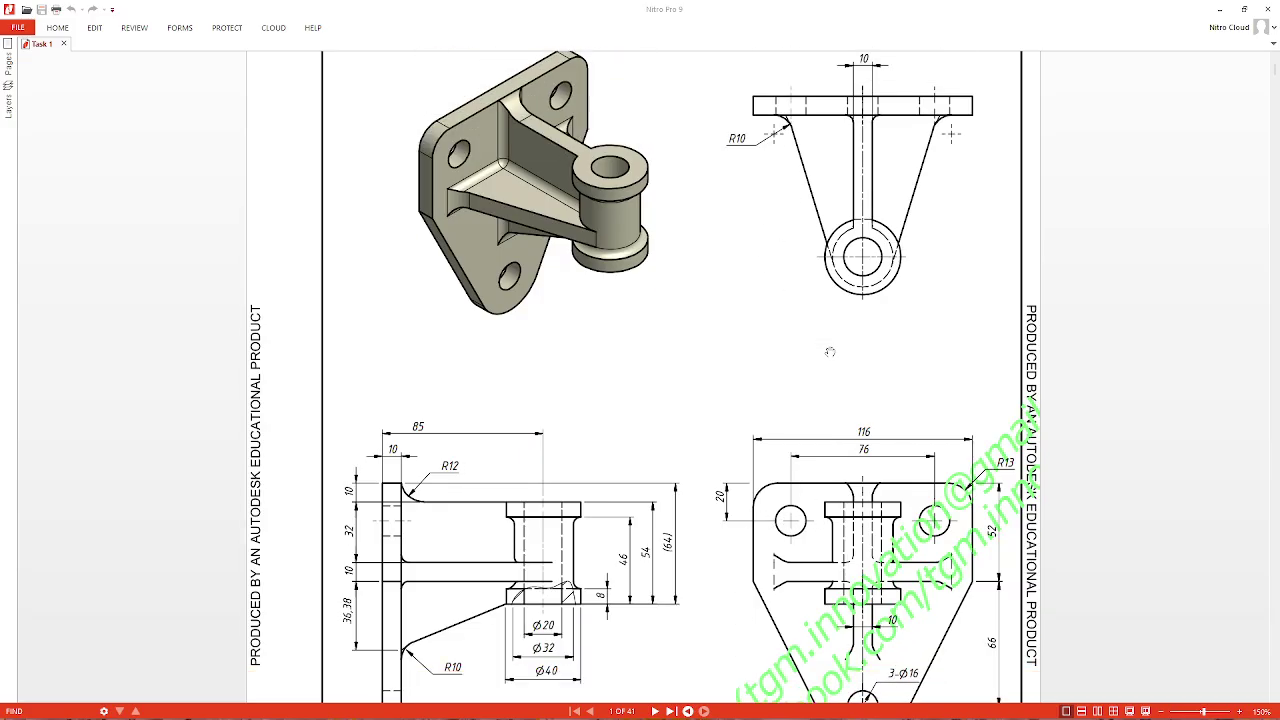
scroll(829, 352, "up", 3)
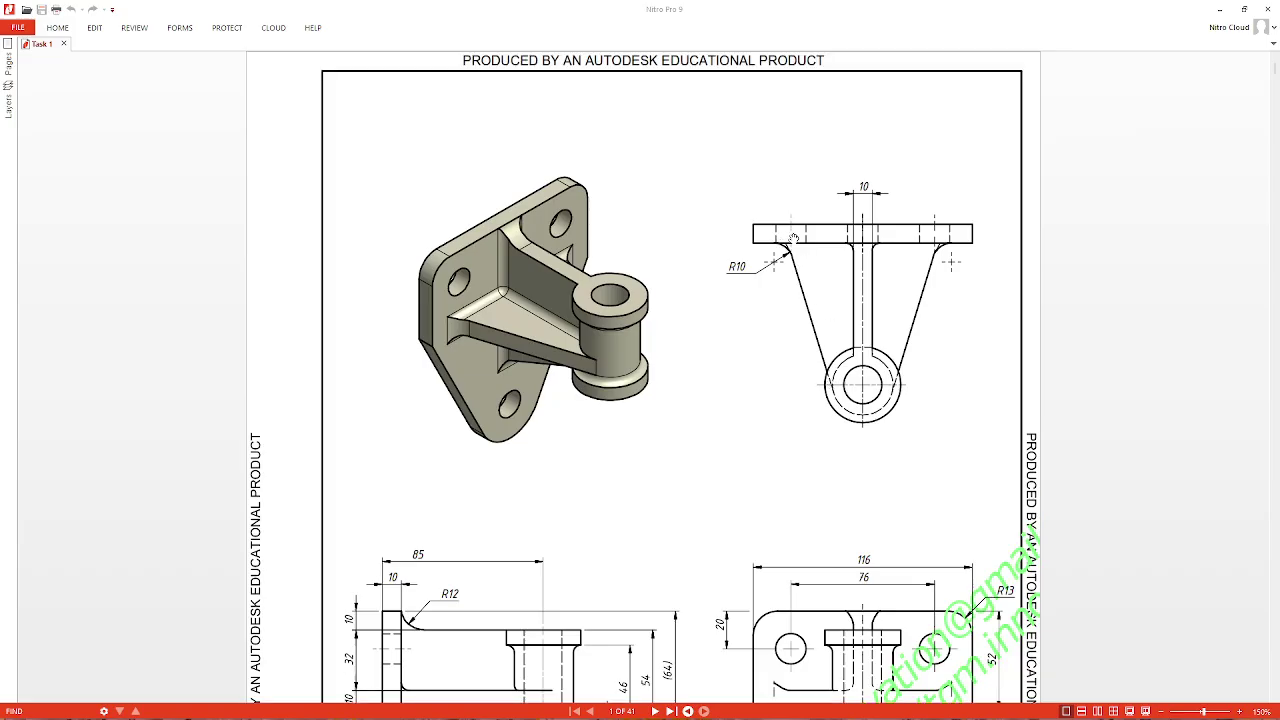
scroll(792, 238, "up", 3, "ctrl")
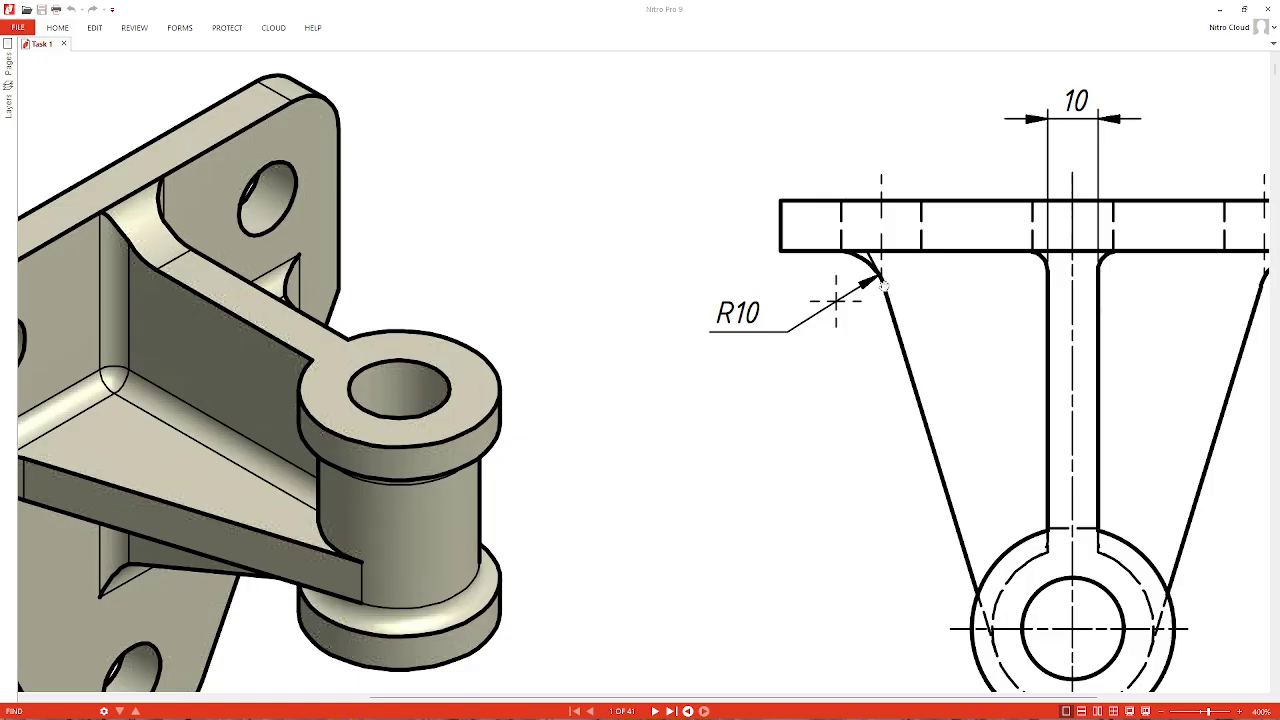
scroll(884, 283, "down", 1)
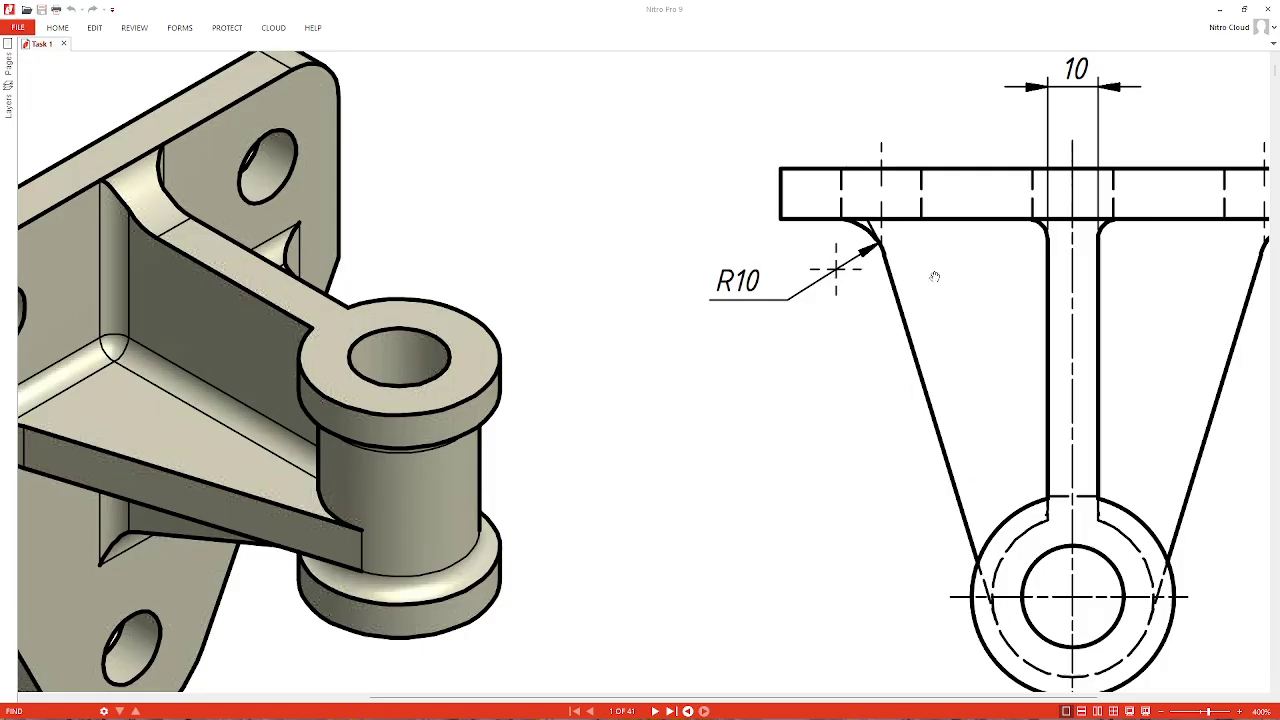
scroll(1012, 287, "down", 3, "ctrl")
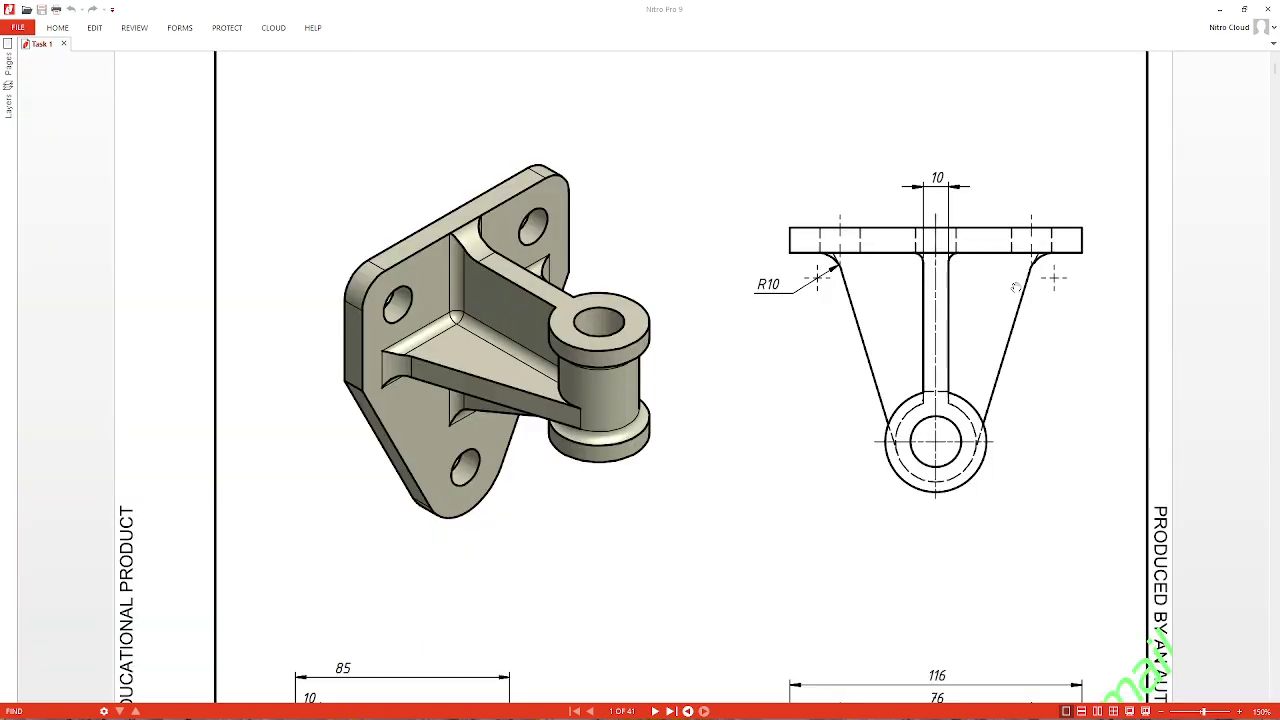
scroll(1015, 287, "down", 1, "ctrl")
scroll(992, 288, "down", 1, "ctrl")
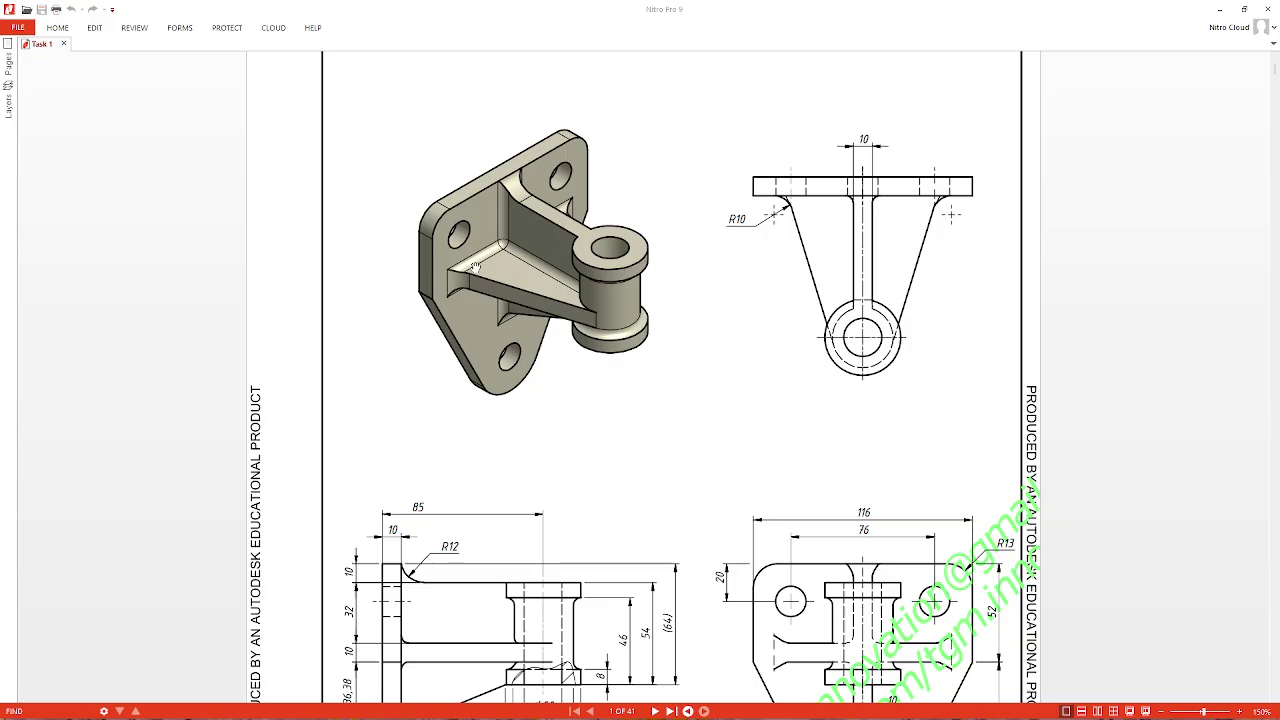
- Compare the bracket's isometric view with the side view's rib and boss dimensions
scroll(515, 276, "down", 3)
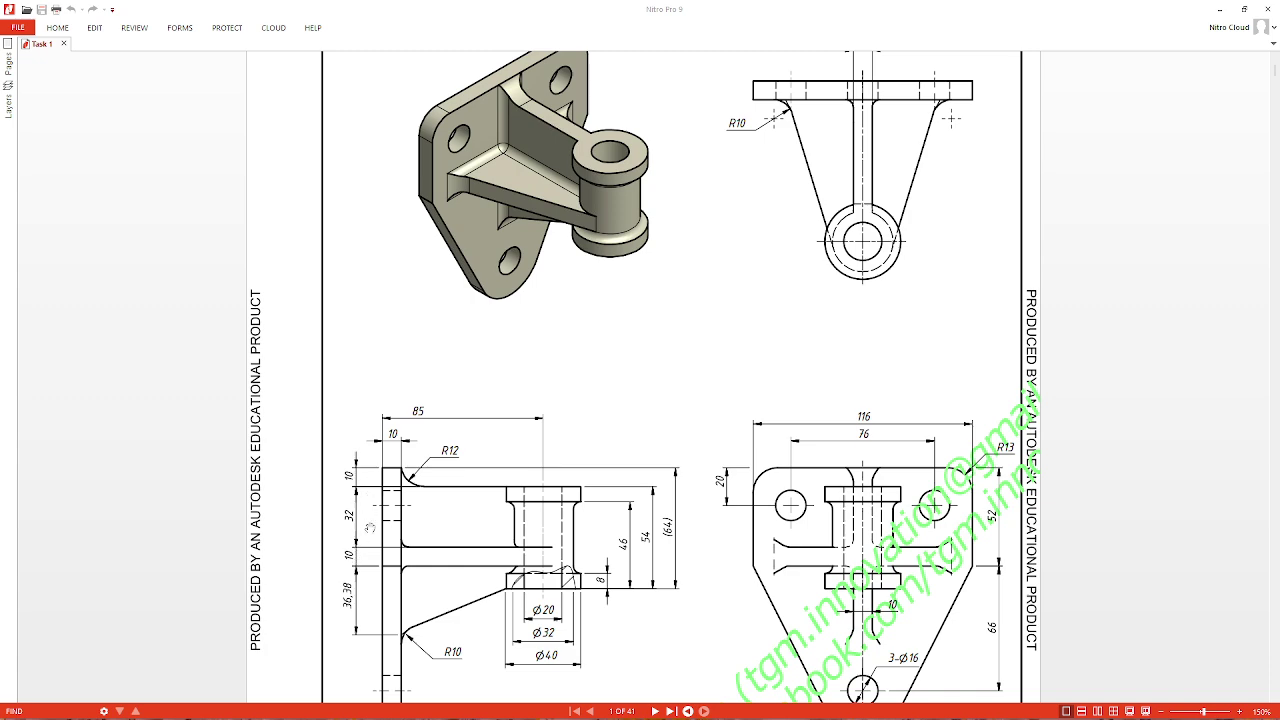
scroll(536, 320, "up", 1)
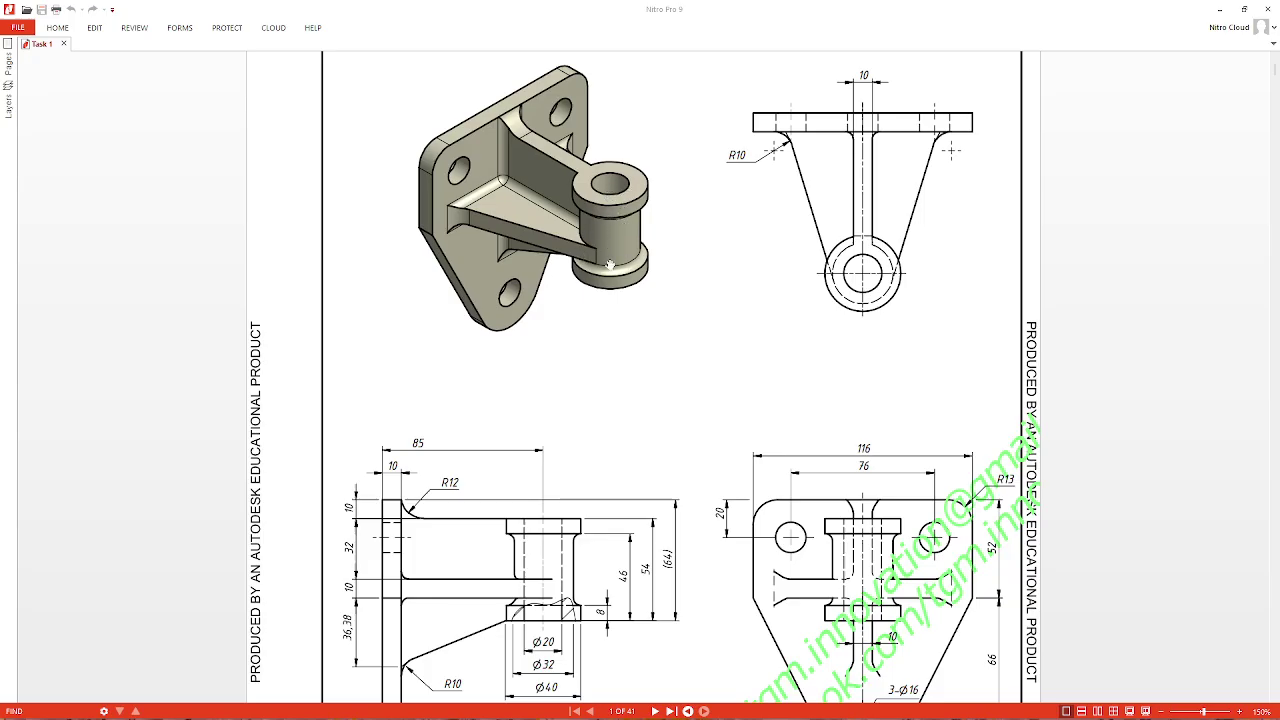
scroll(609, 250, "down", 1)
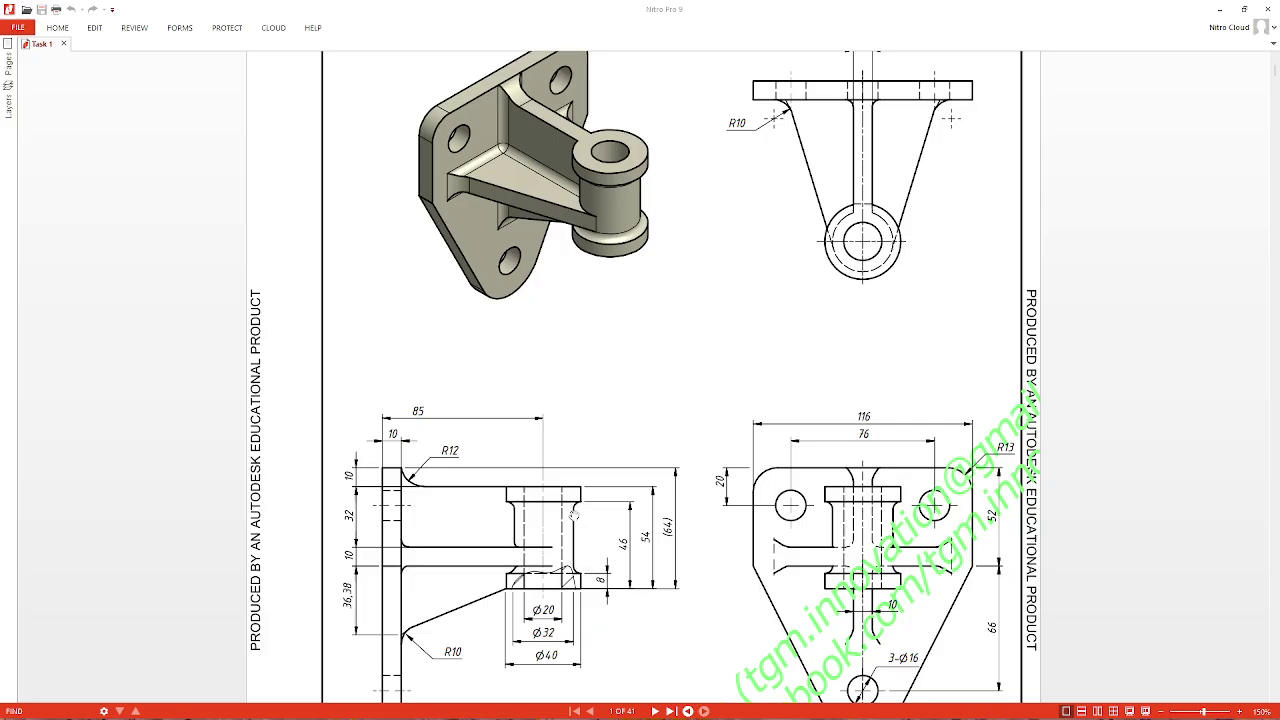
scroll(575, 567, "down", 1)
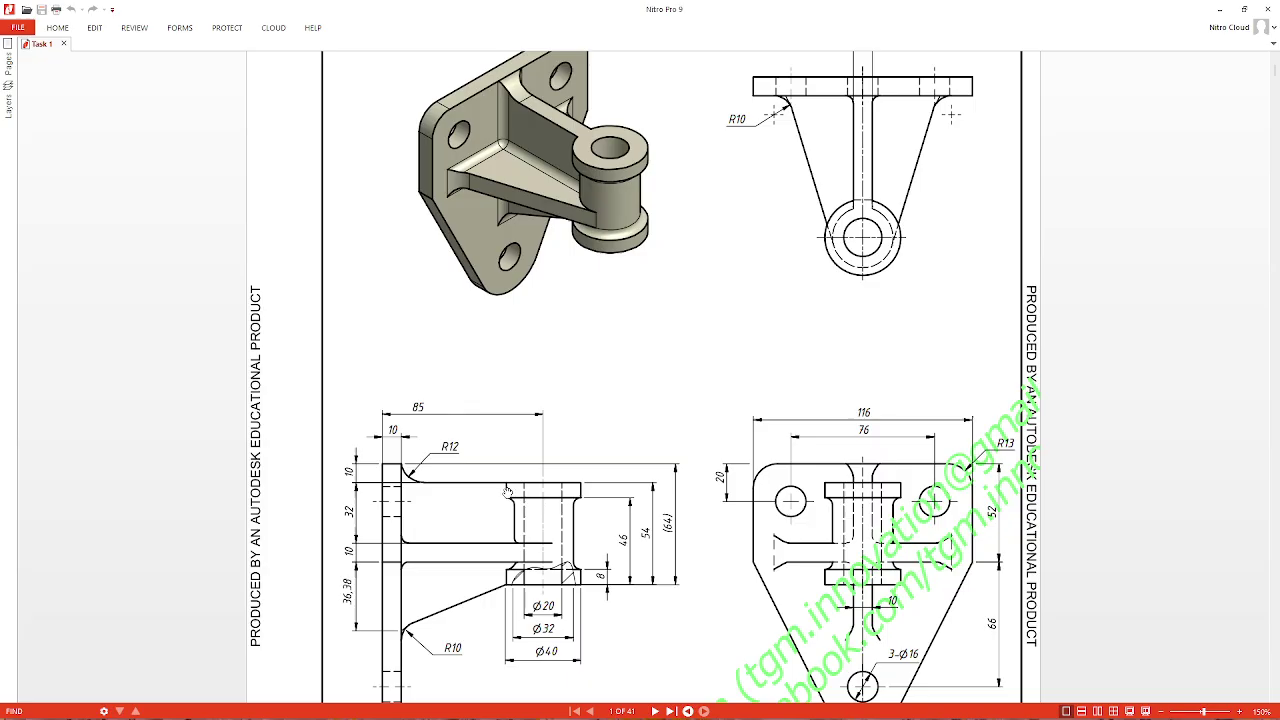
scroll(599, 489, "down", 1)
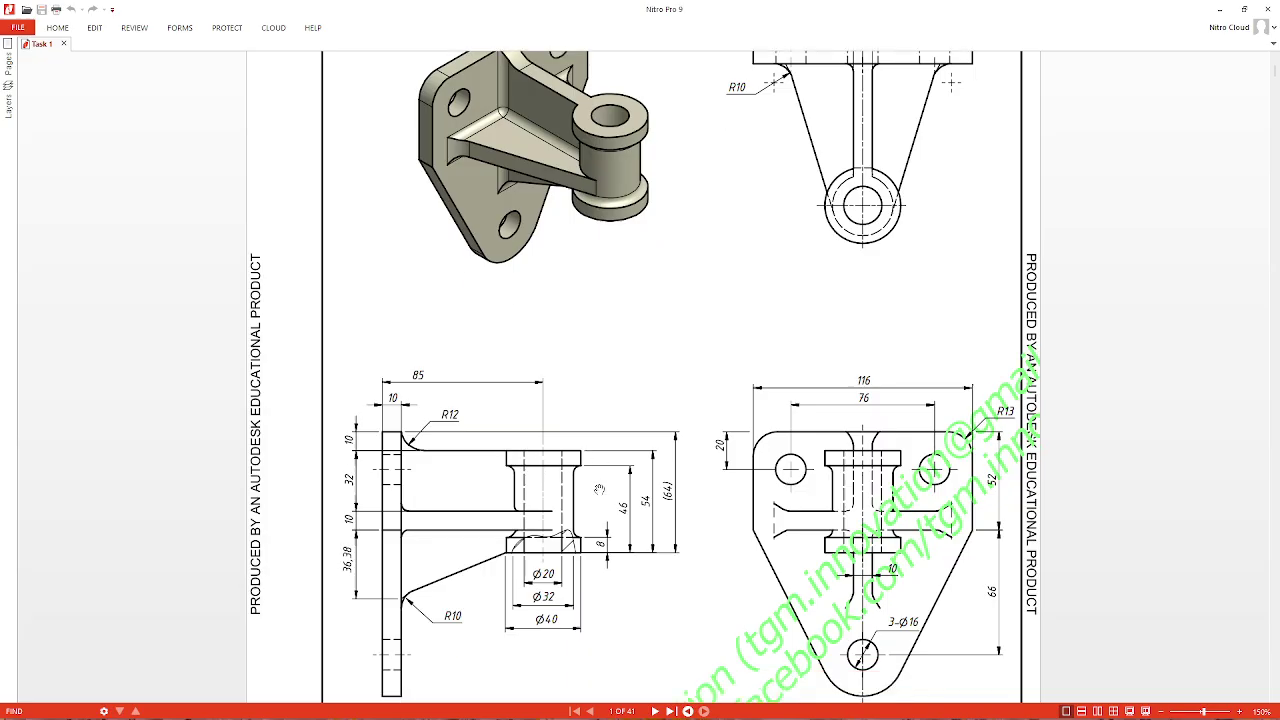
scroll(595, 485, "up", 2)
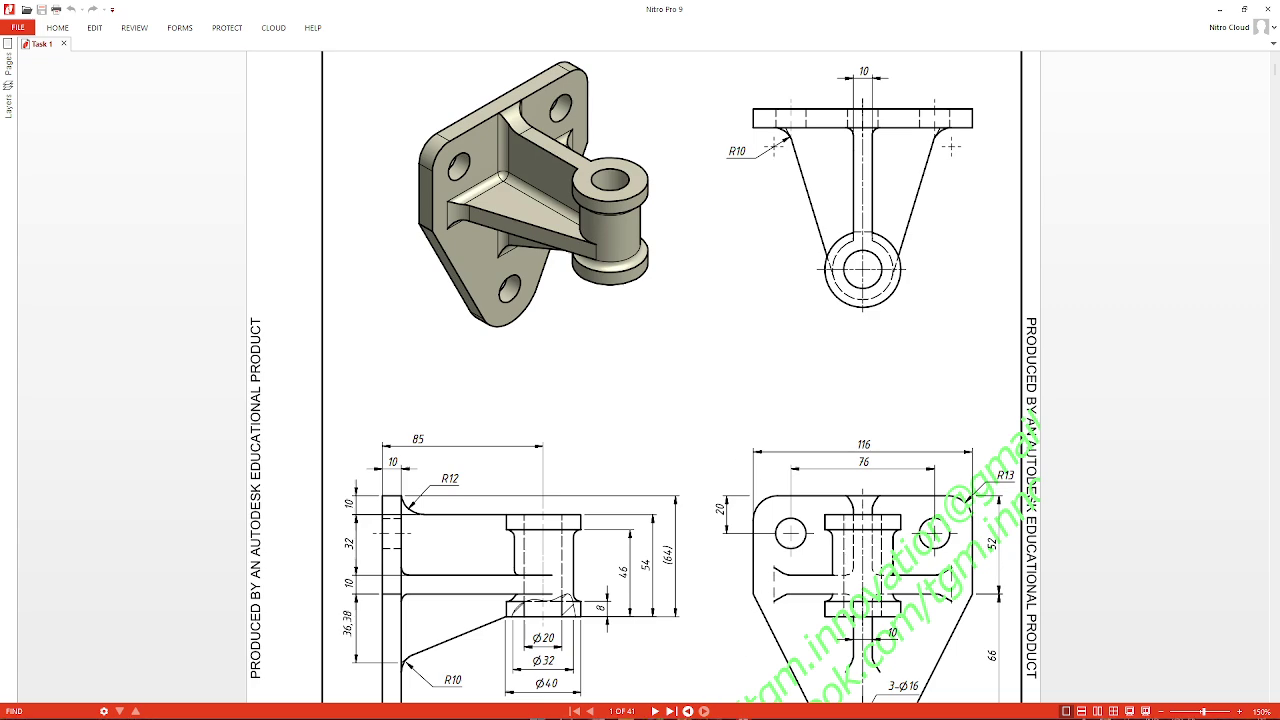
- Switch to Autodesk Inventor, create a part from the metric Standard (mm).ipt template and maximize the window
key("super")
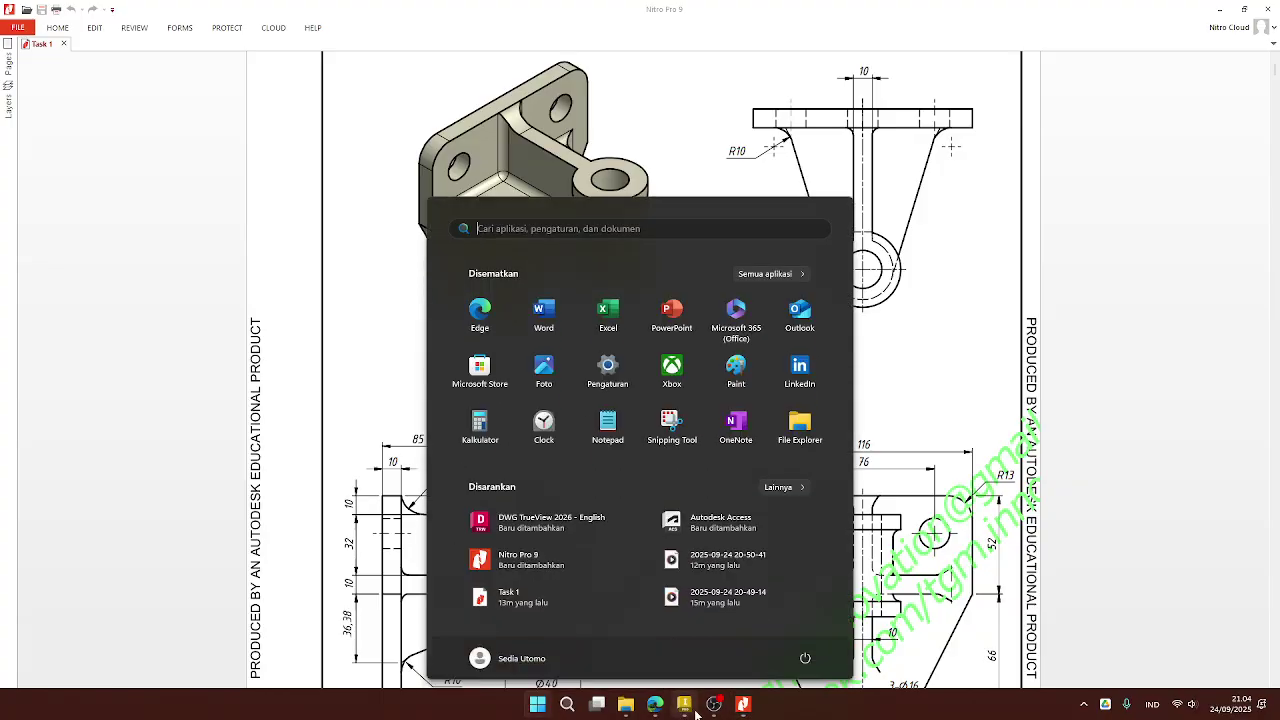
left_click(685, 708)
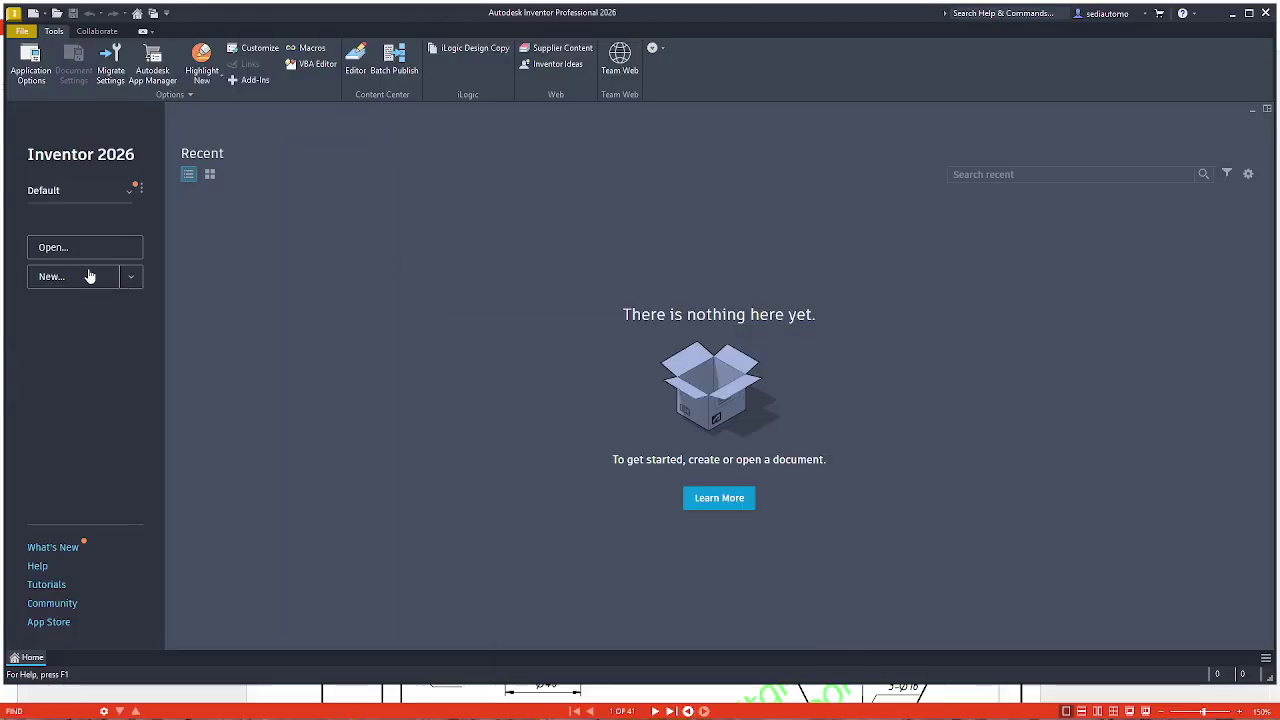
left_click(87, 280)
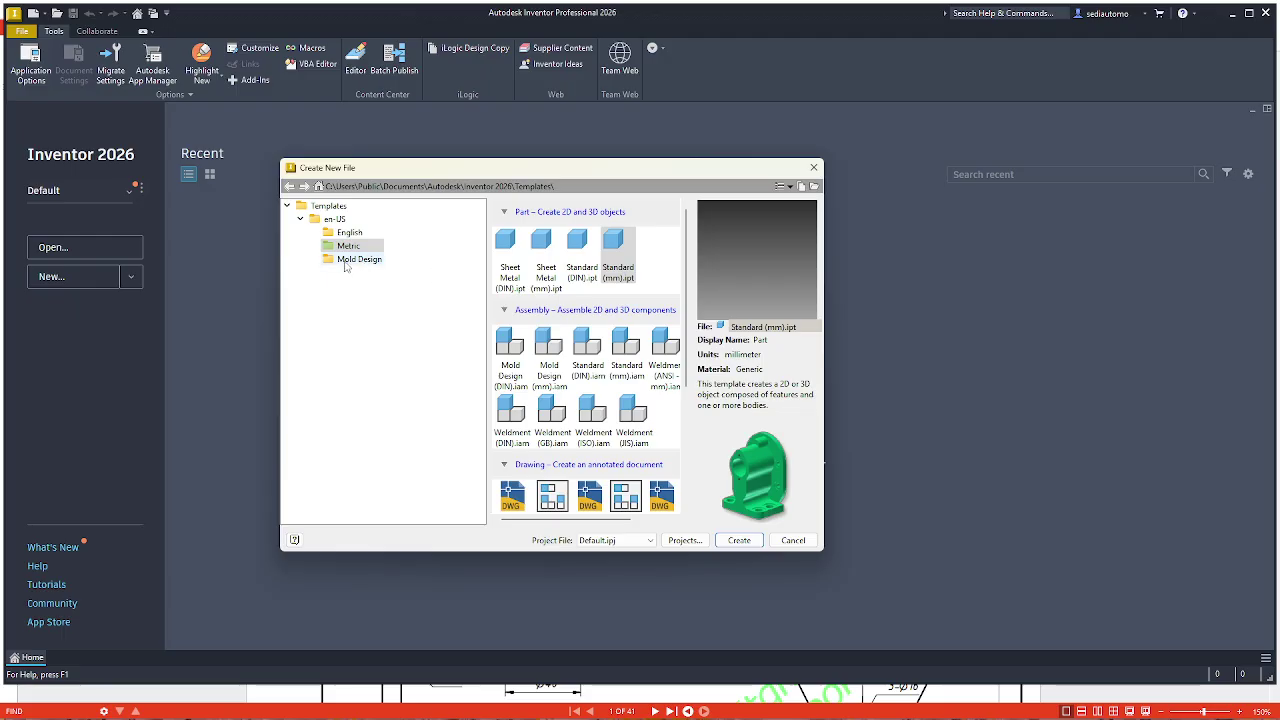
left_click(301, 220)
left_click(301, 219)
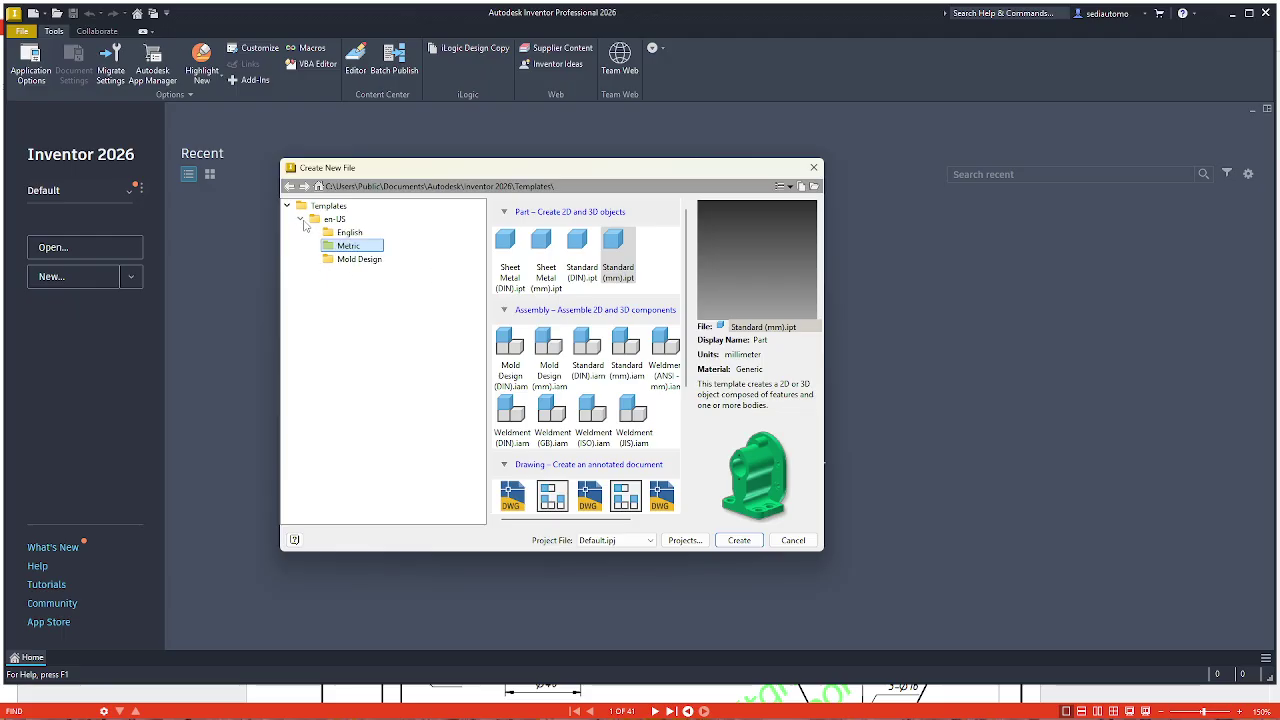
left_click(617, 255)
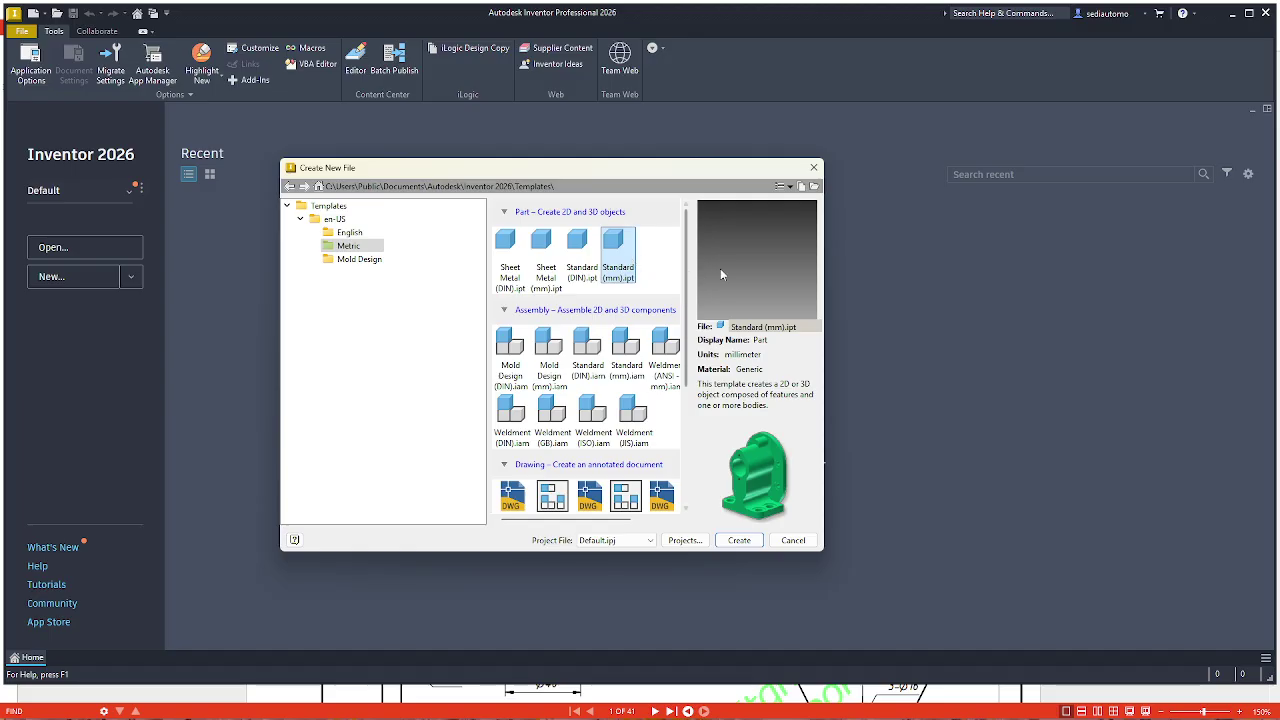
left_click(740, 540)
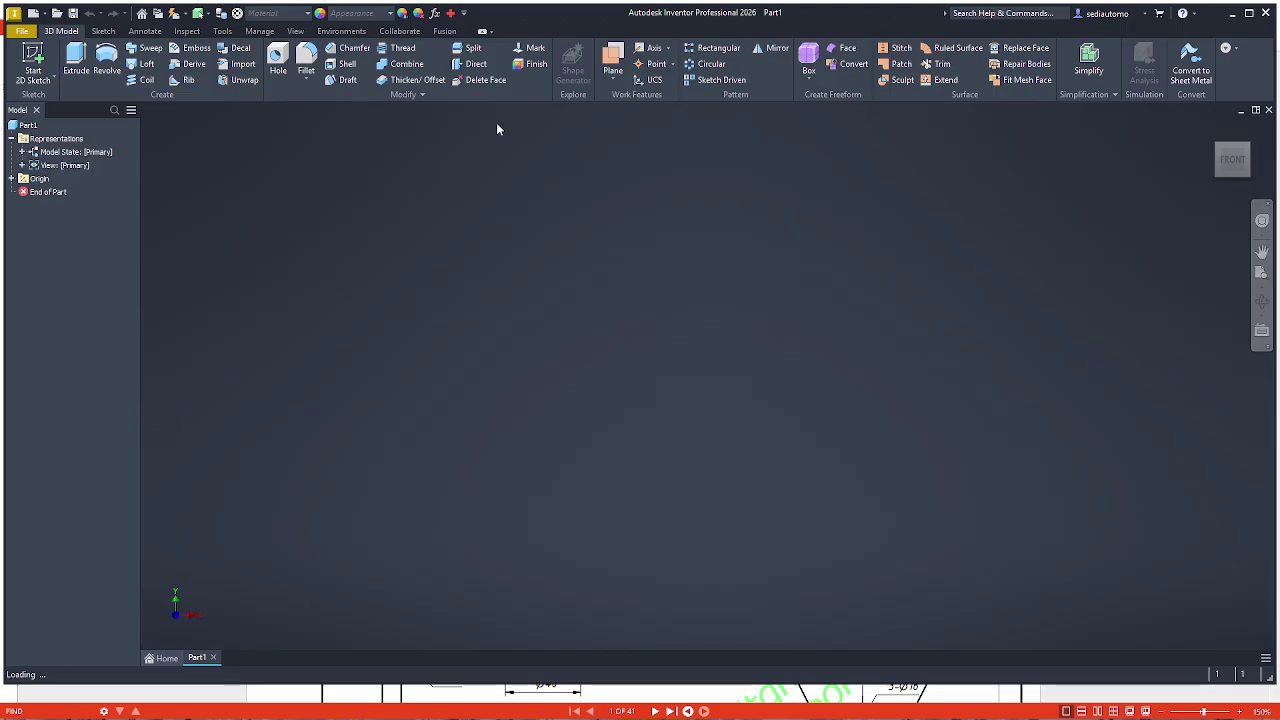
left_click(1249, 13)
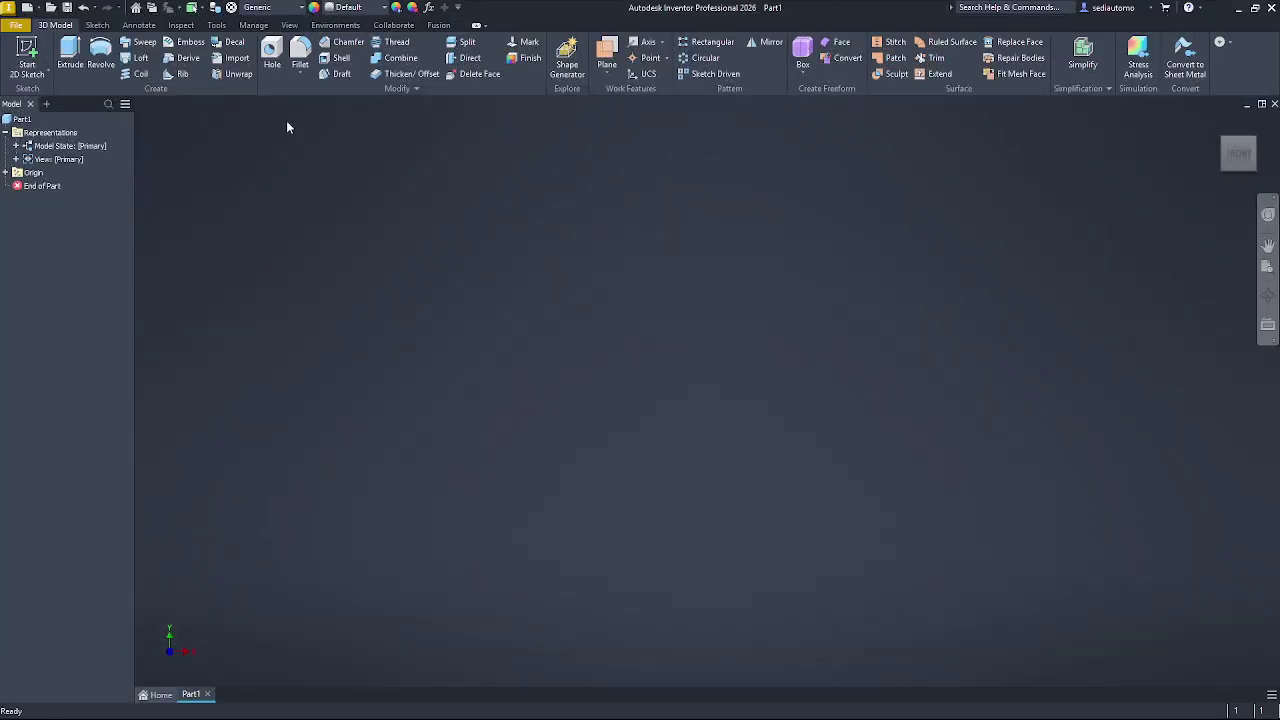
- Start a new 2D sketch on the YZ plane with the Line tool
left_click(97, 25)
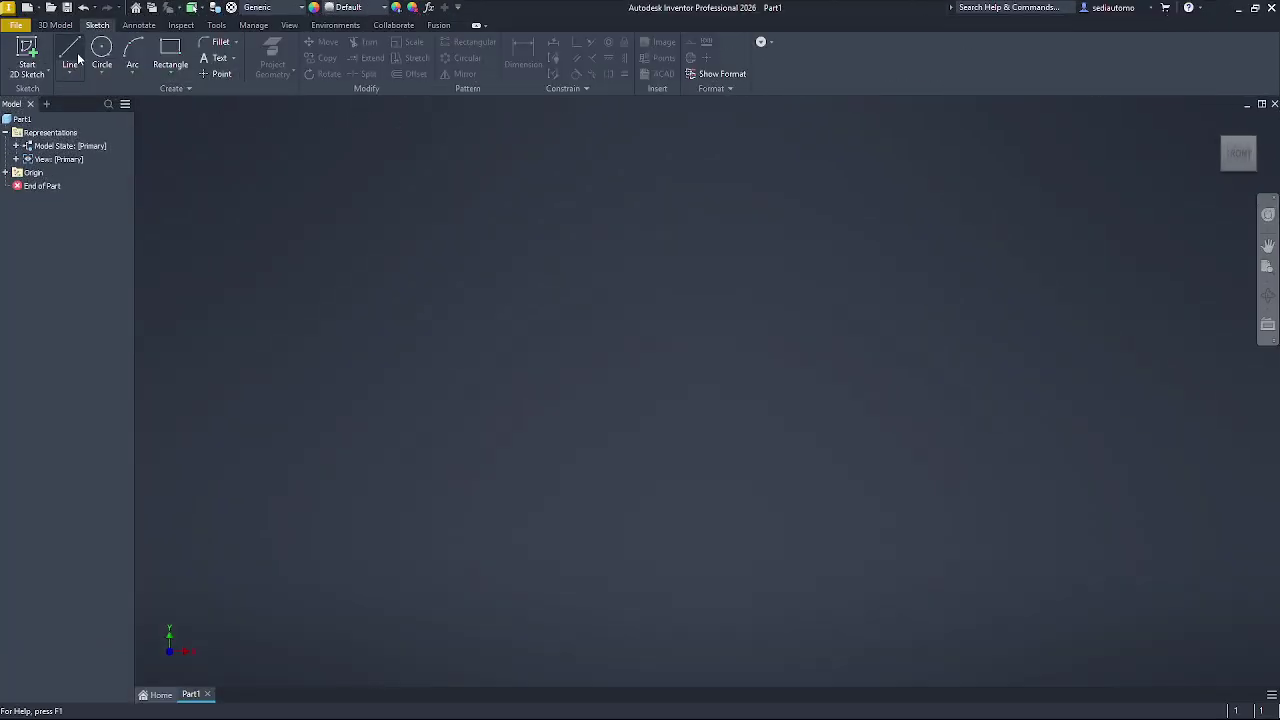
left_click(79, 56)
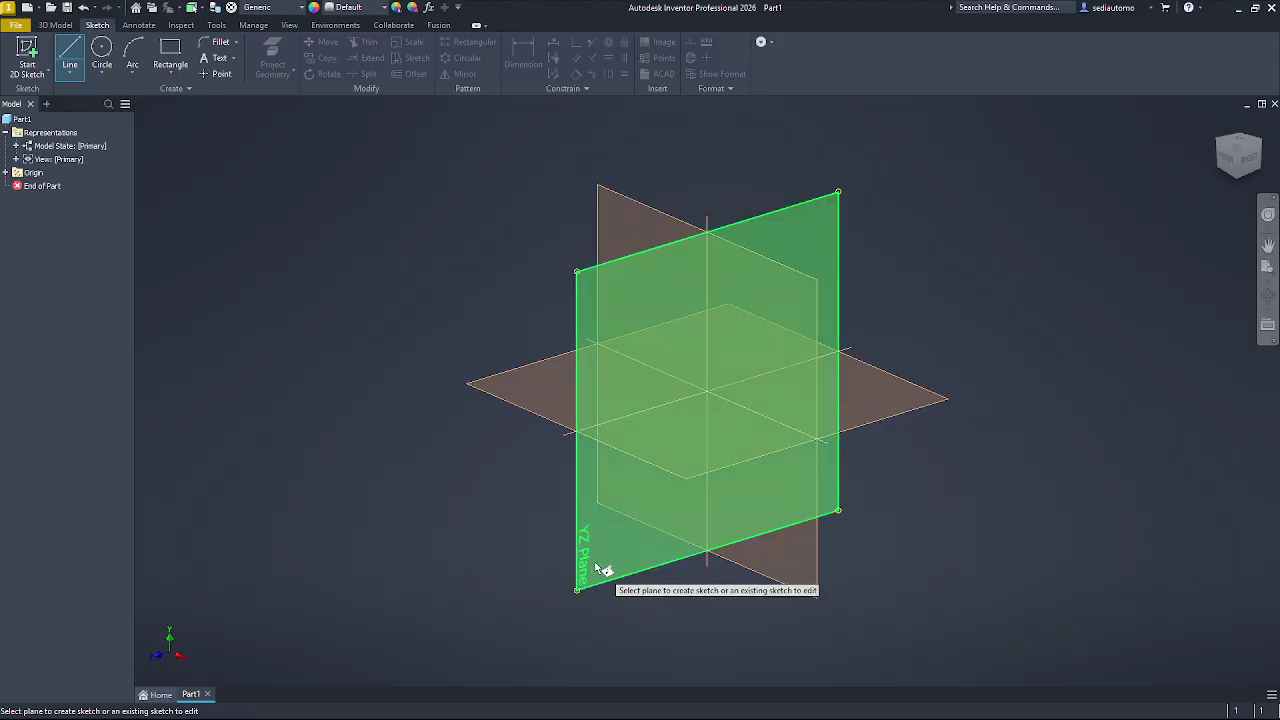
left_click(597, 568)
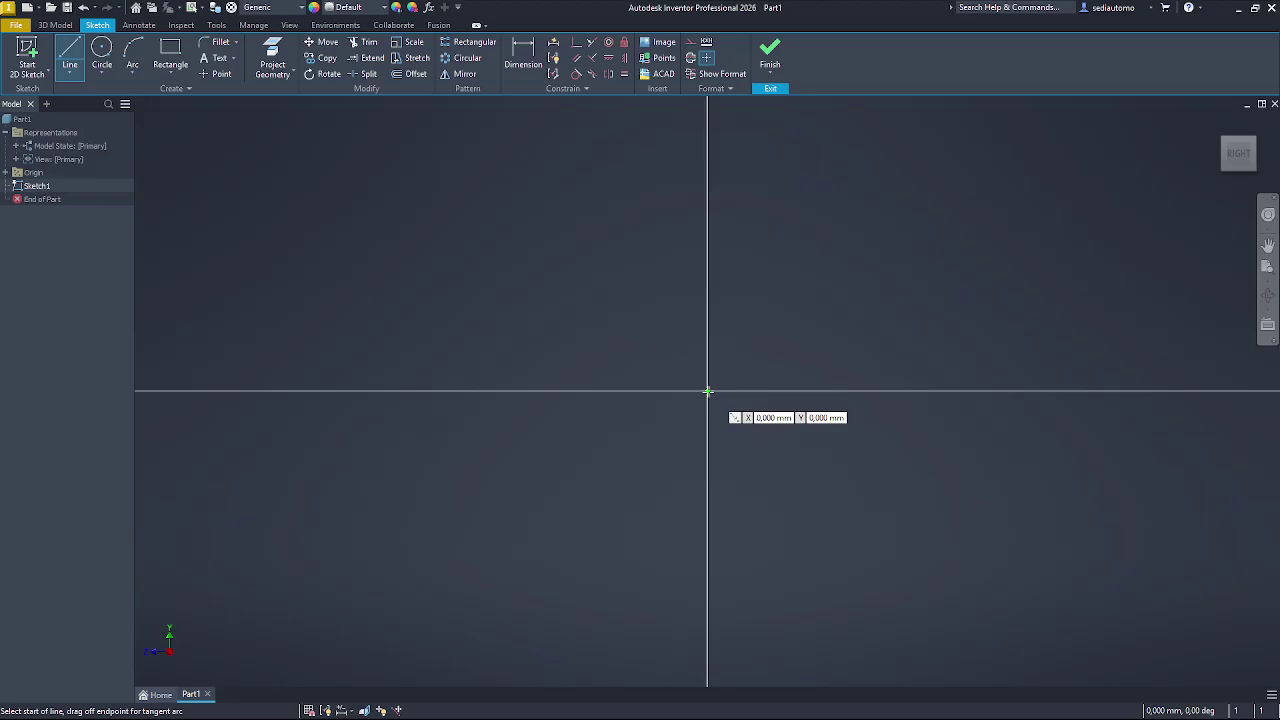
- Check the hole spacing in the PDF drawing and draw a 38 mm horizontal line from the sketch origin
key("alt+Tab")
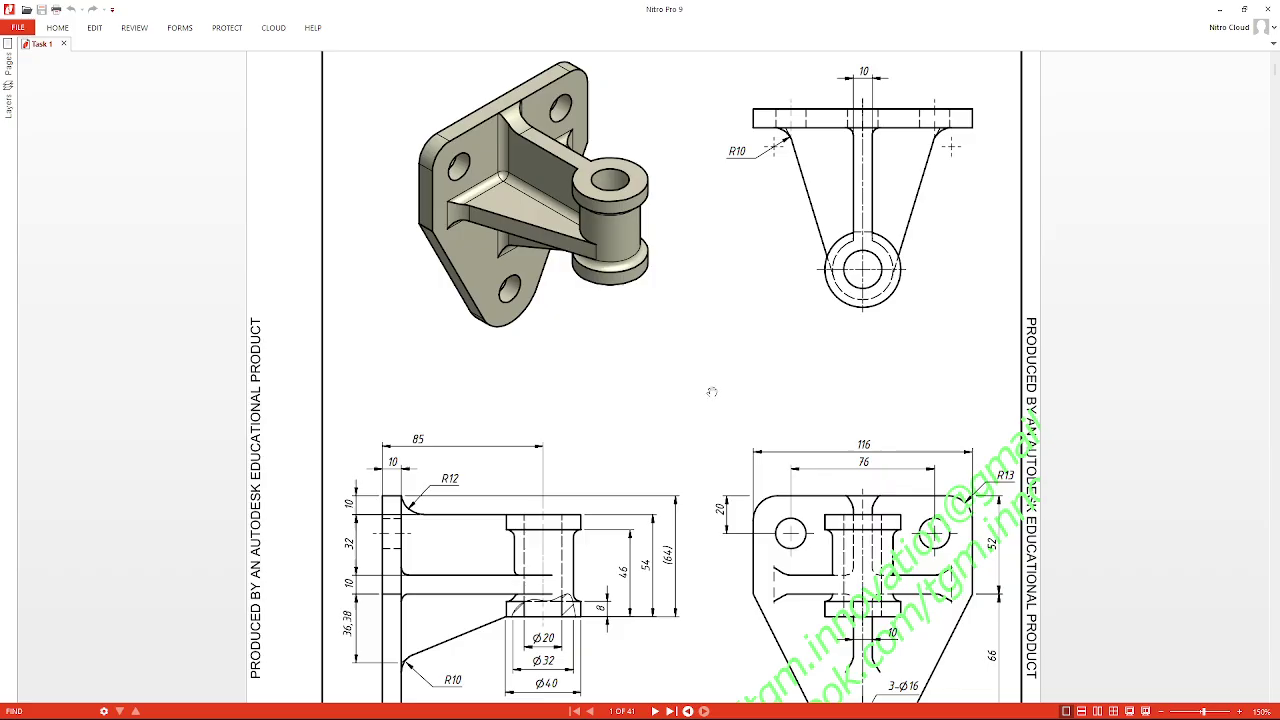
scroll(636, 364, "down", 3)
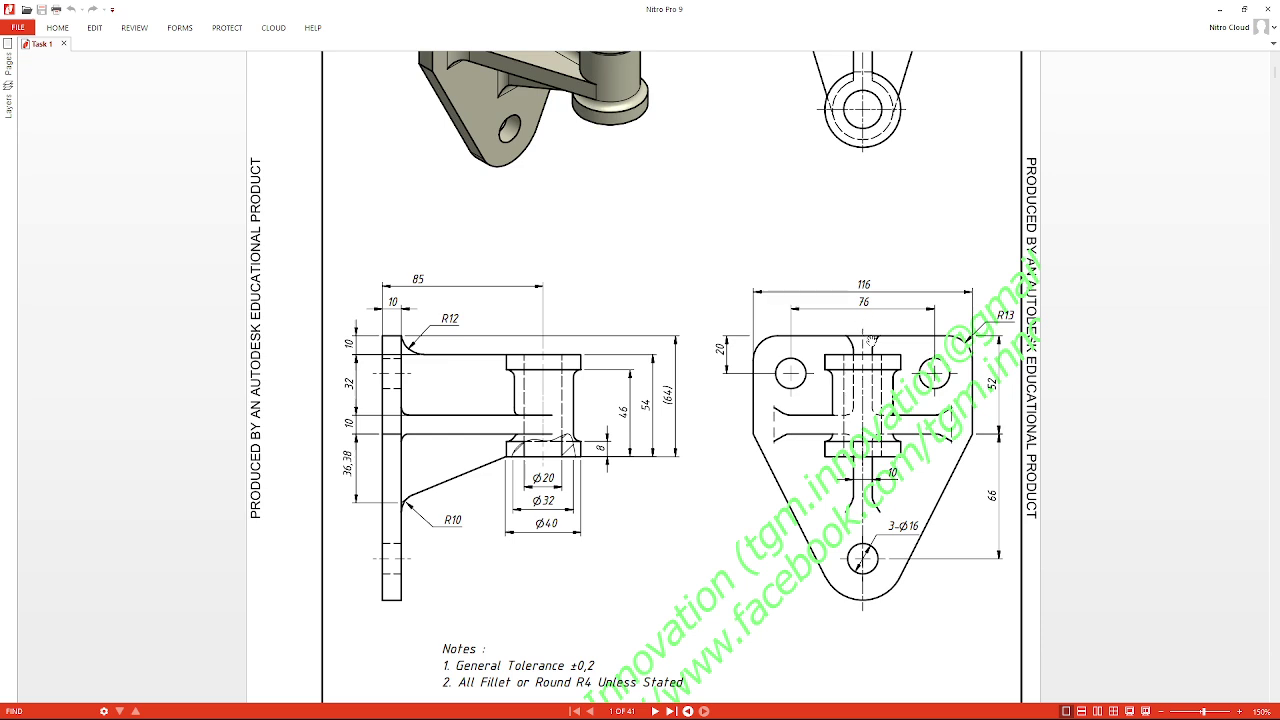
key("alt+Tab")
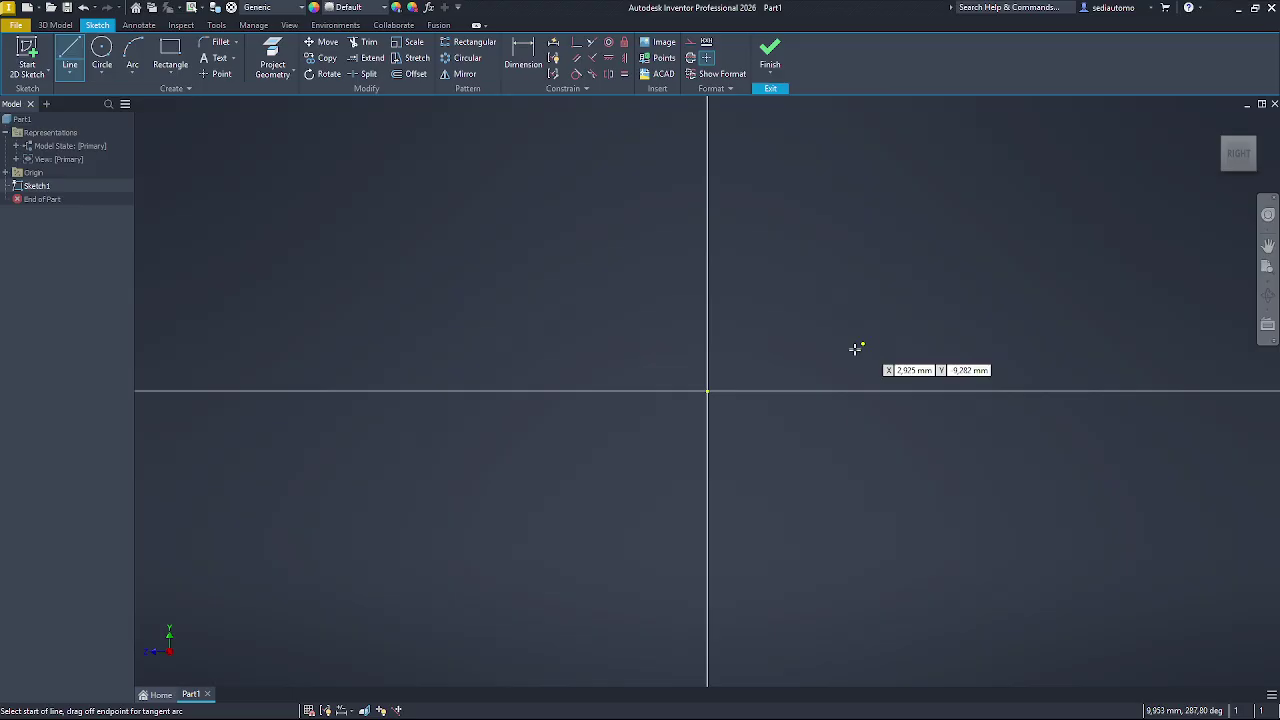
left_click(708, 391)
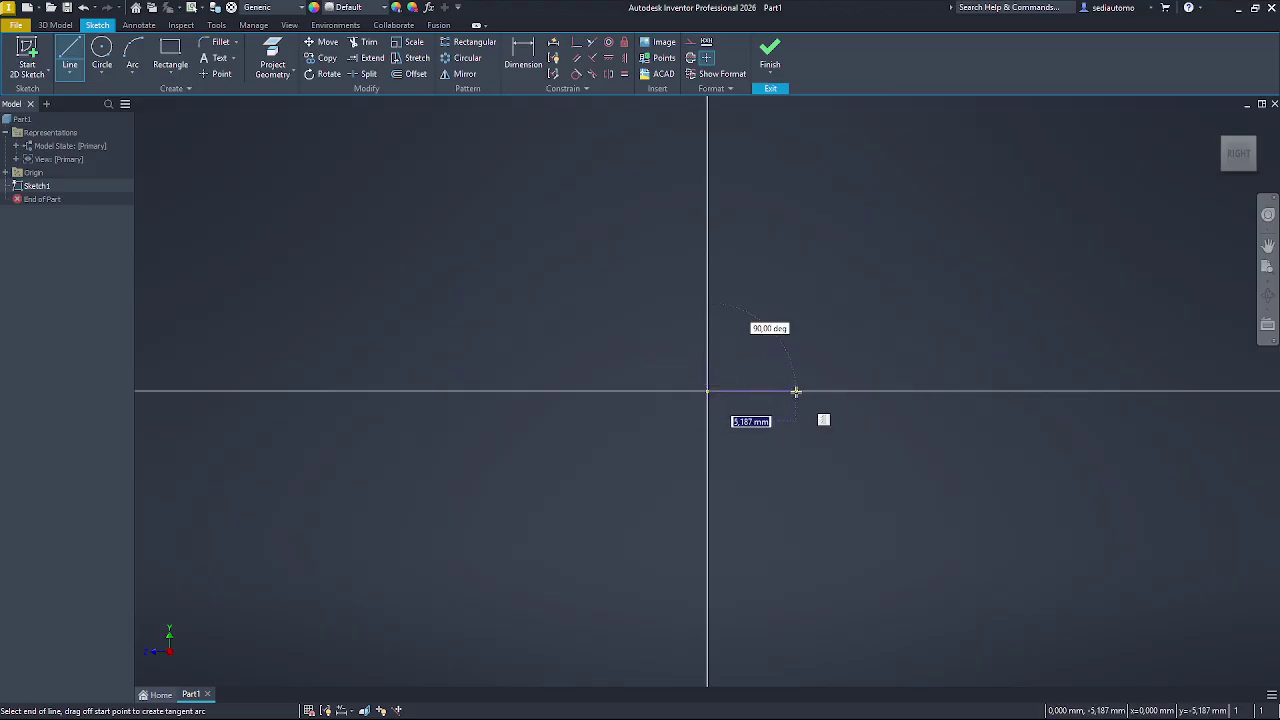
type("38")
key("Return")
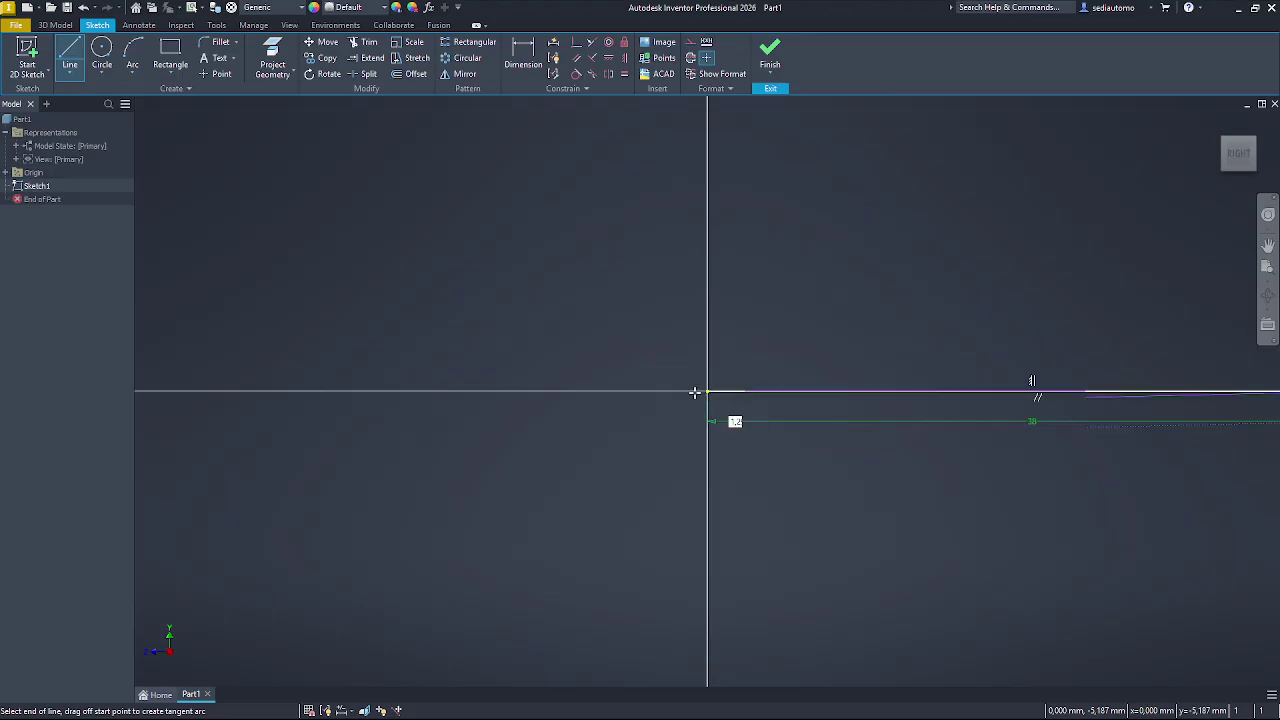
scroll(694, 391, "up", 4)
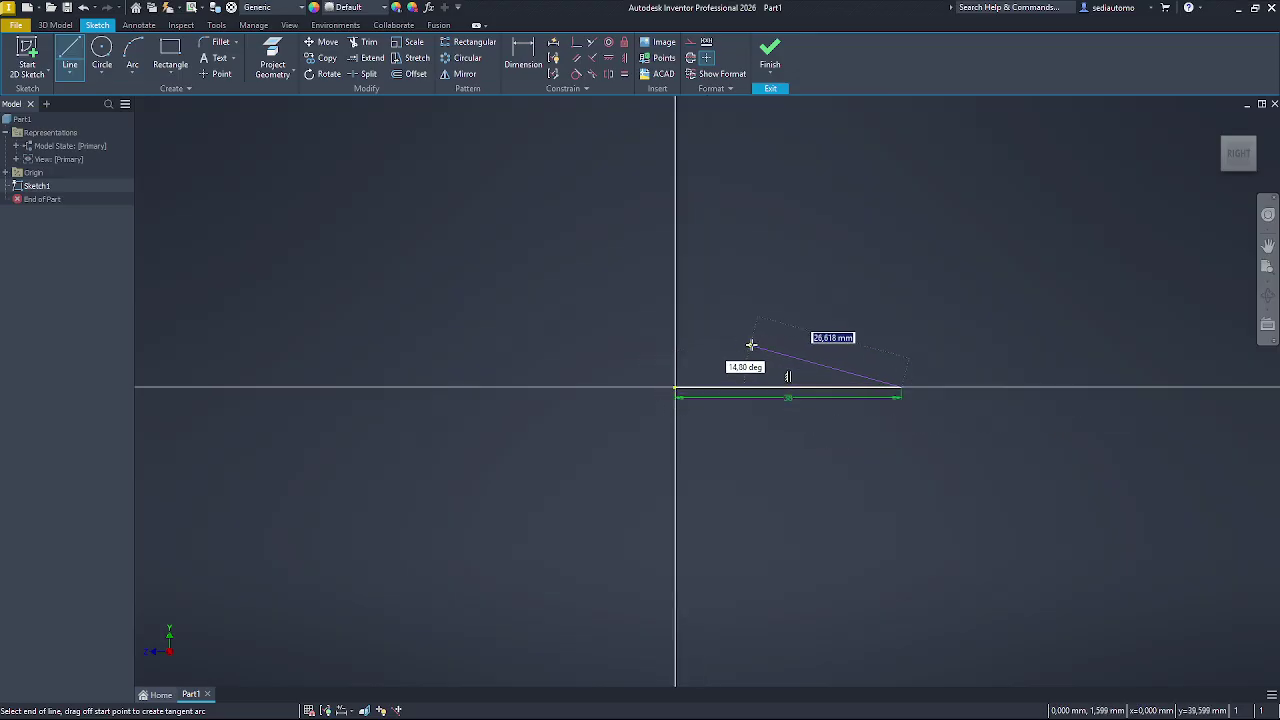
- Check the hole dimensions in the PDF drawing and draw a 16 mm diameter circle at the 38 mm line's outer end
key("alt+Tab")
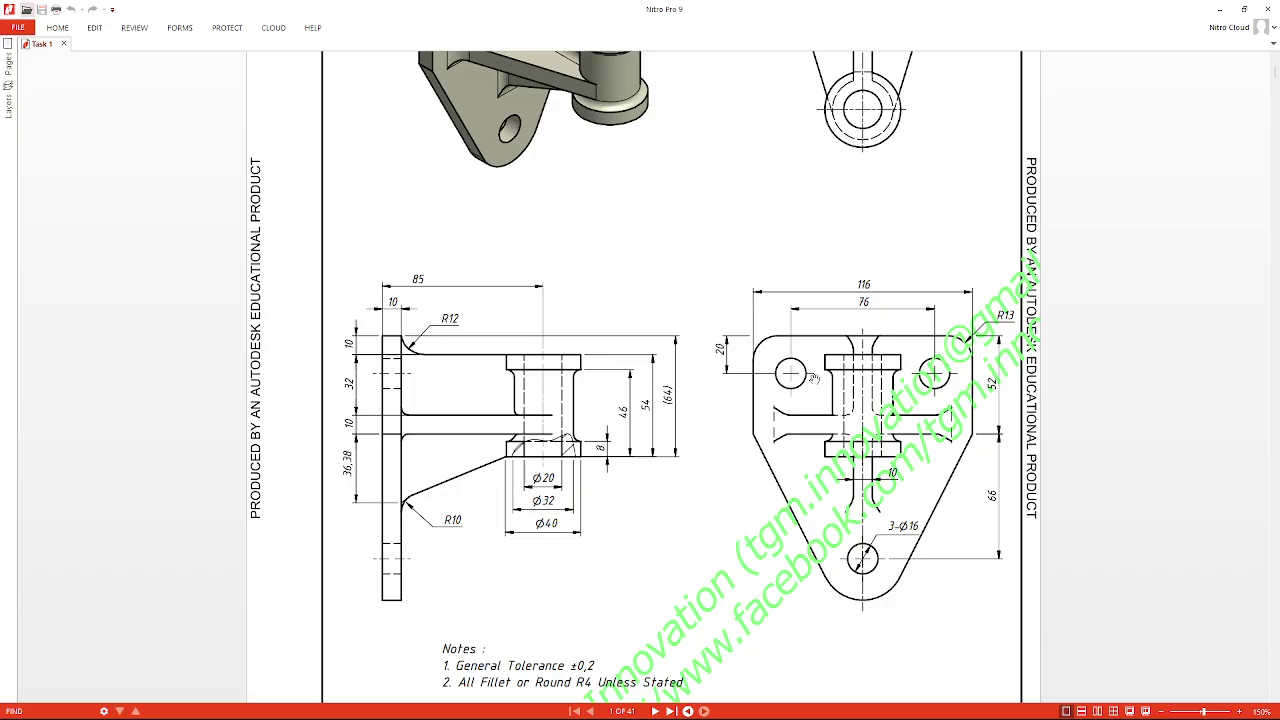
key("alt+Tab")
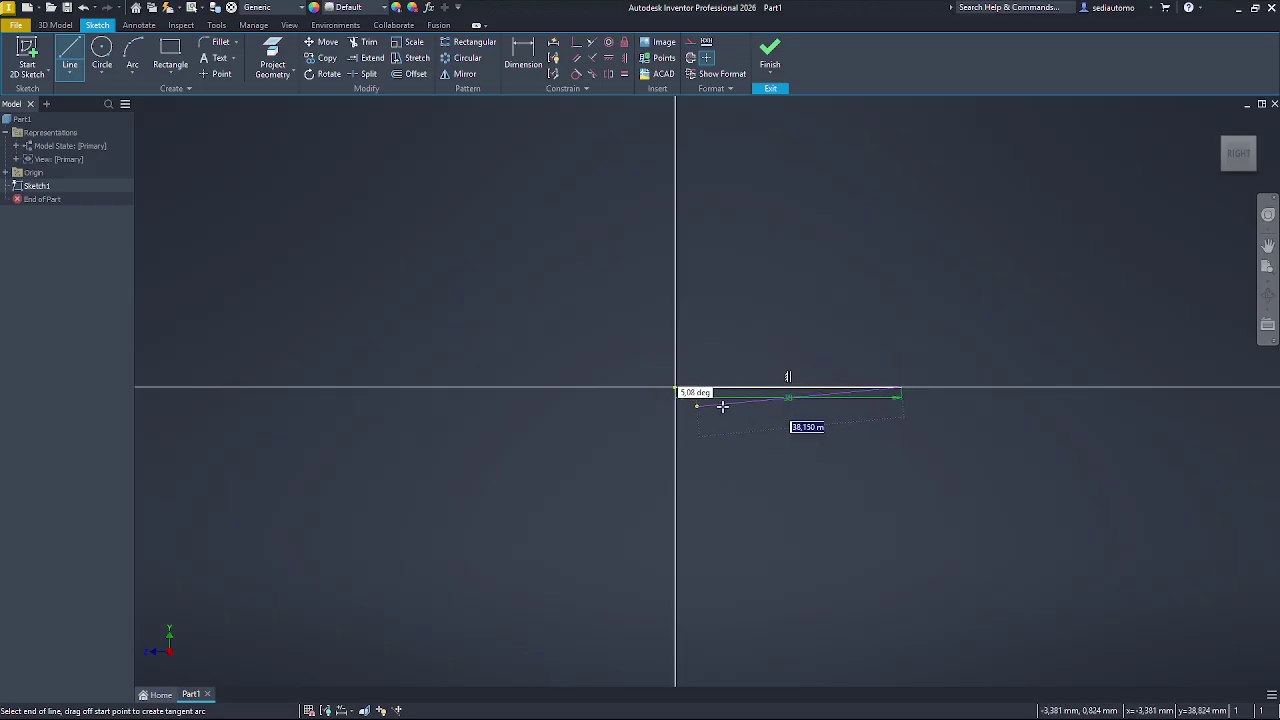
key("alt+Tab")
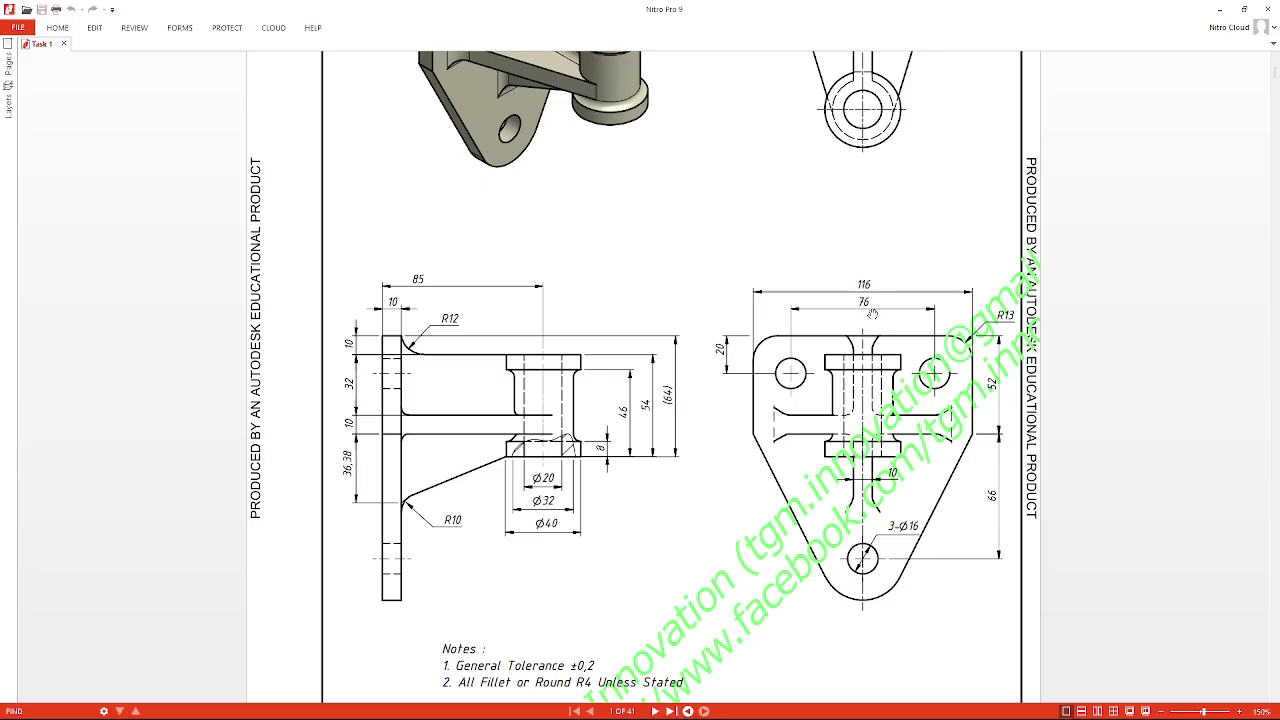
key("alt+Tab")
key("alt+Tab")
key("alt+Tab")
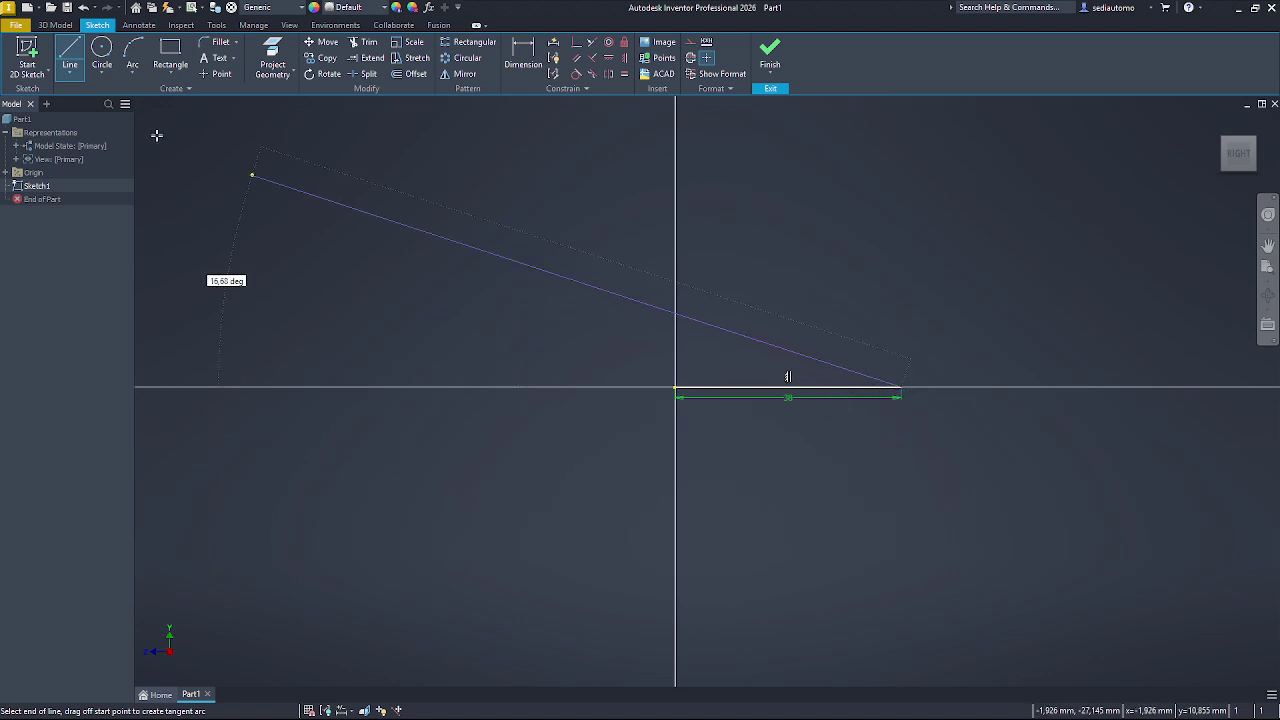
left_click(102, 57)
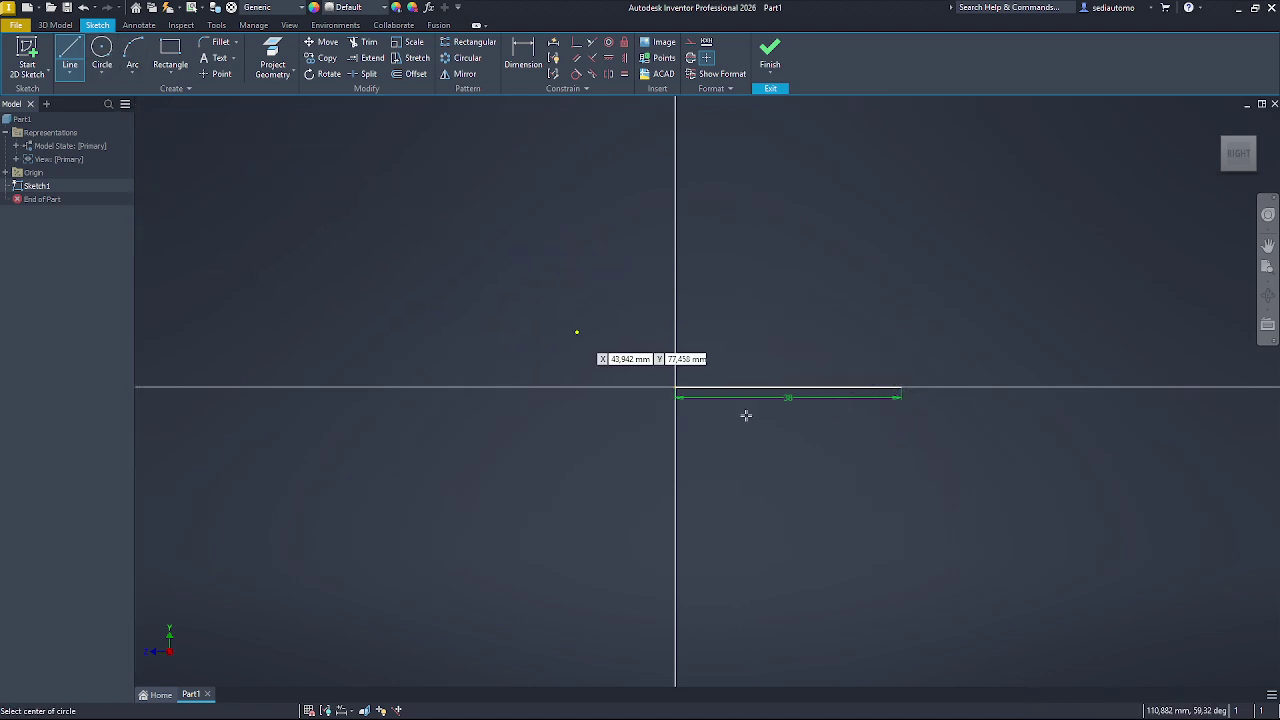
left_click(900, 387)
type("16")
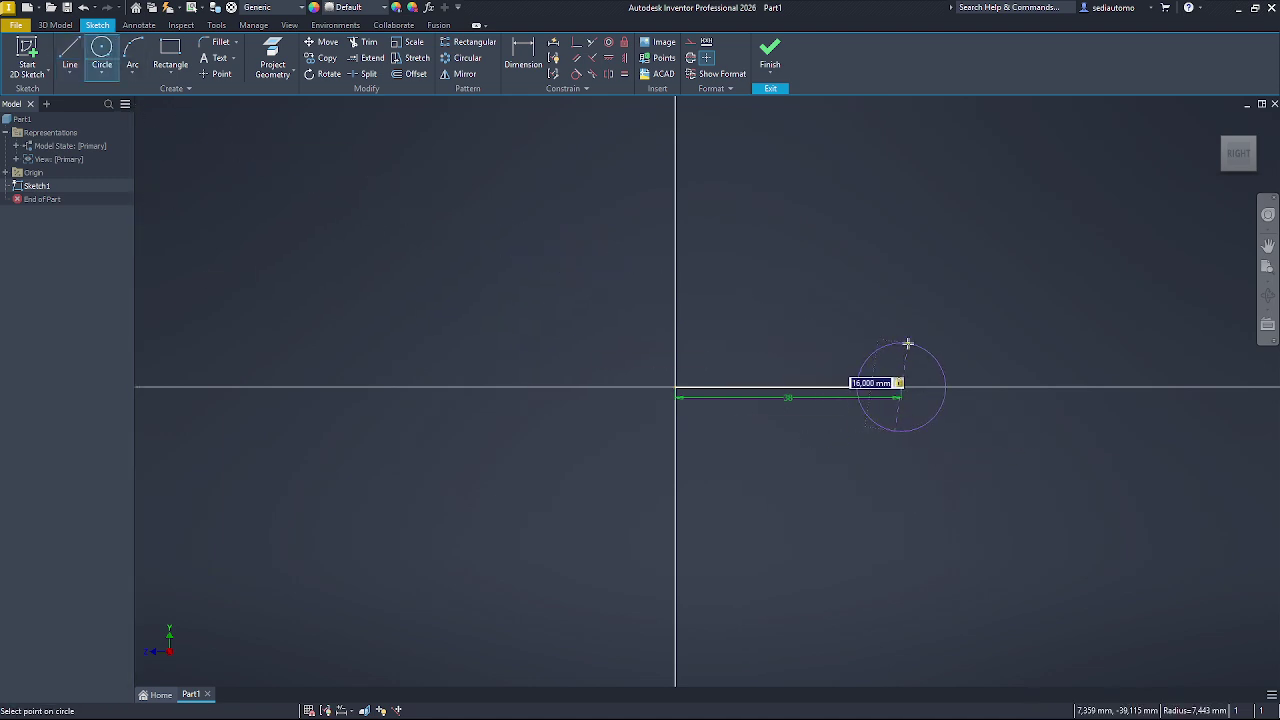
key("Return")
- Check the hole's edge distance in the PDF drawing and draw a 20 mm vertical line up from the sketch origin
key("alt+Tab")
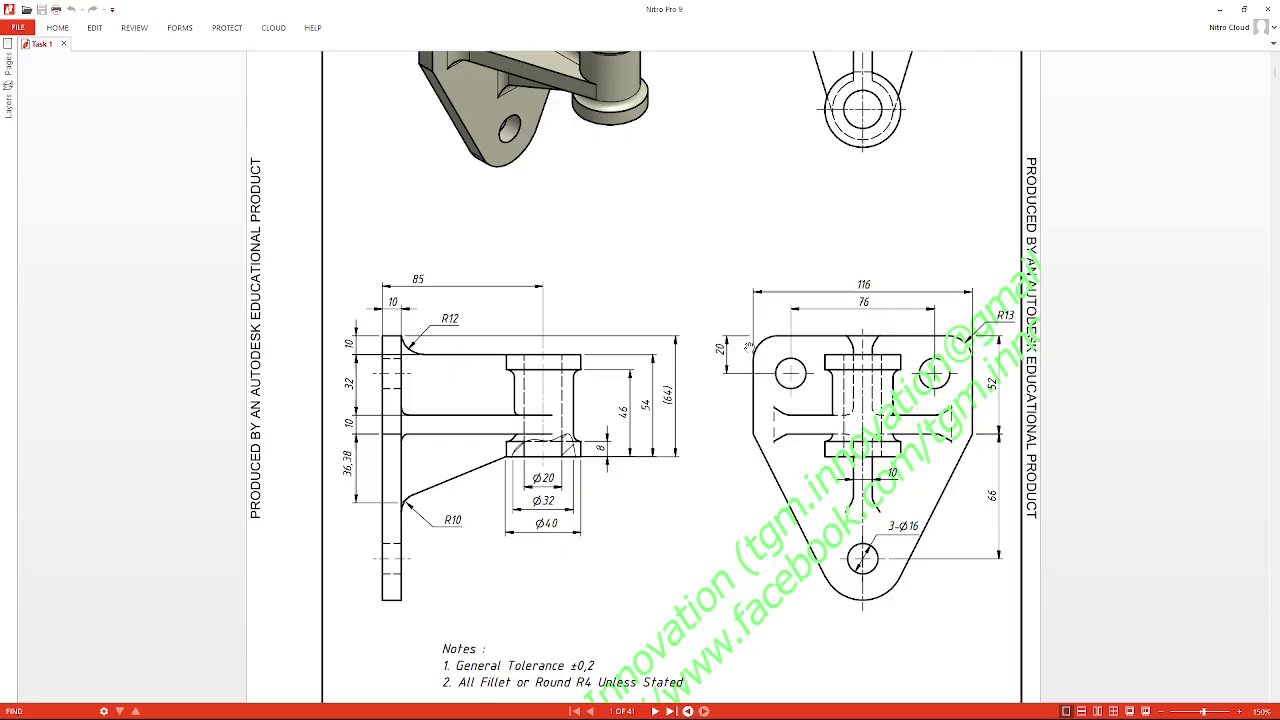
key("alt+Tab")
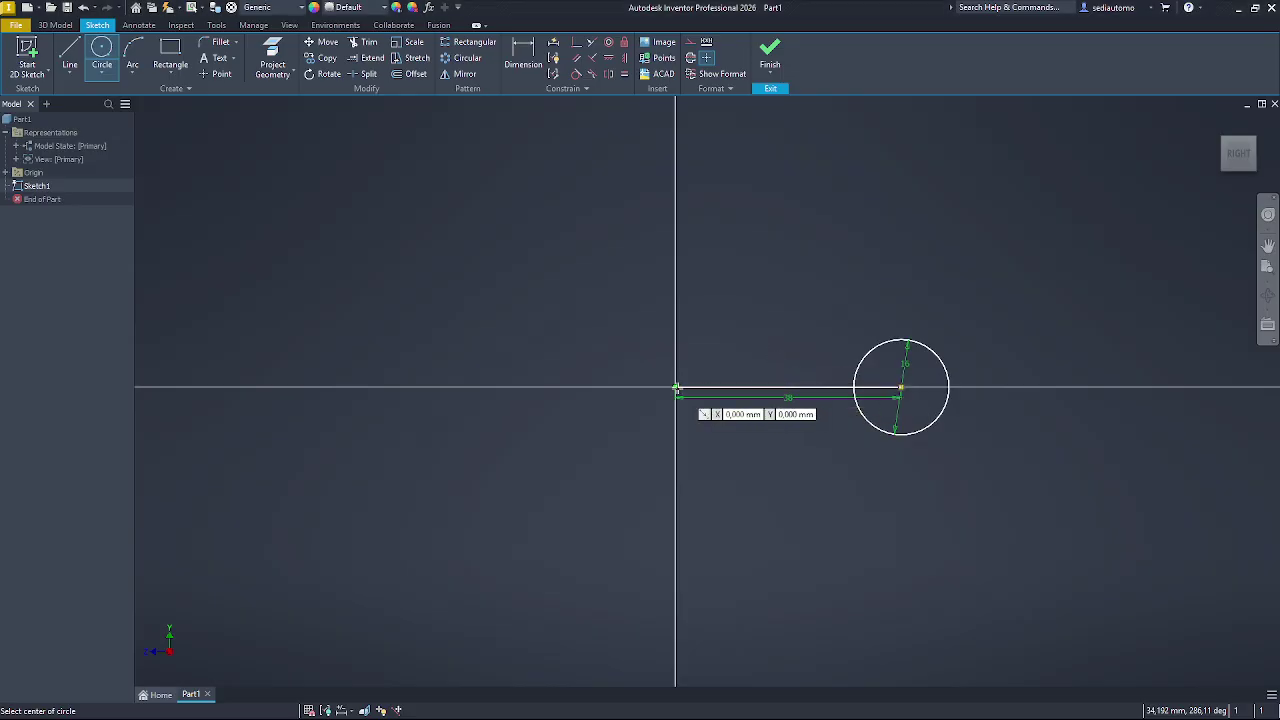
left_click(675, 388)
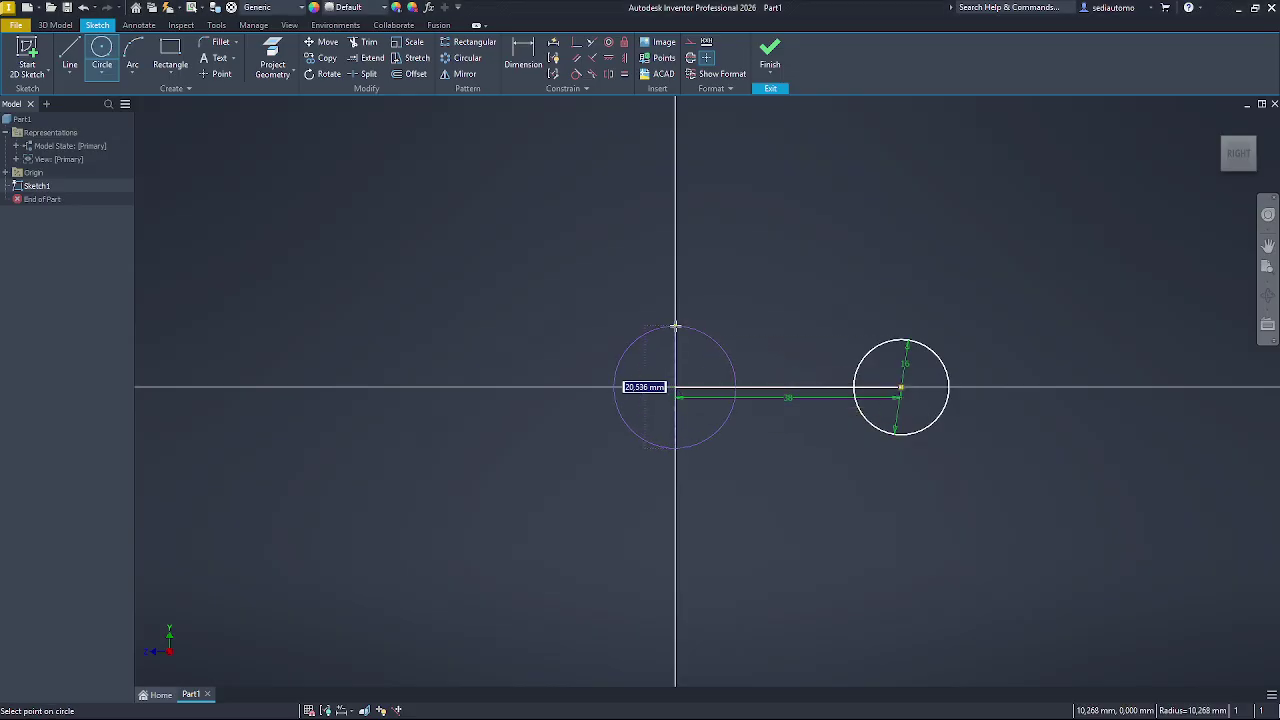
left_click(70, 55)
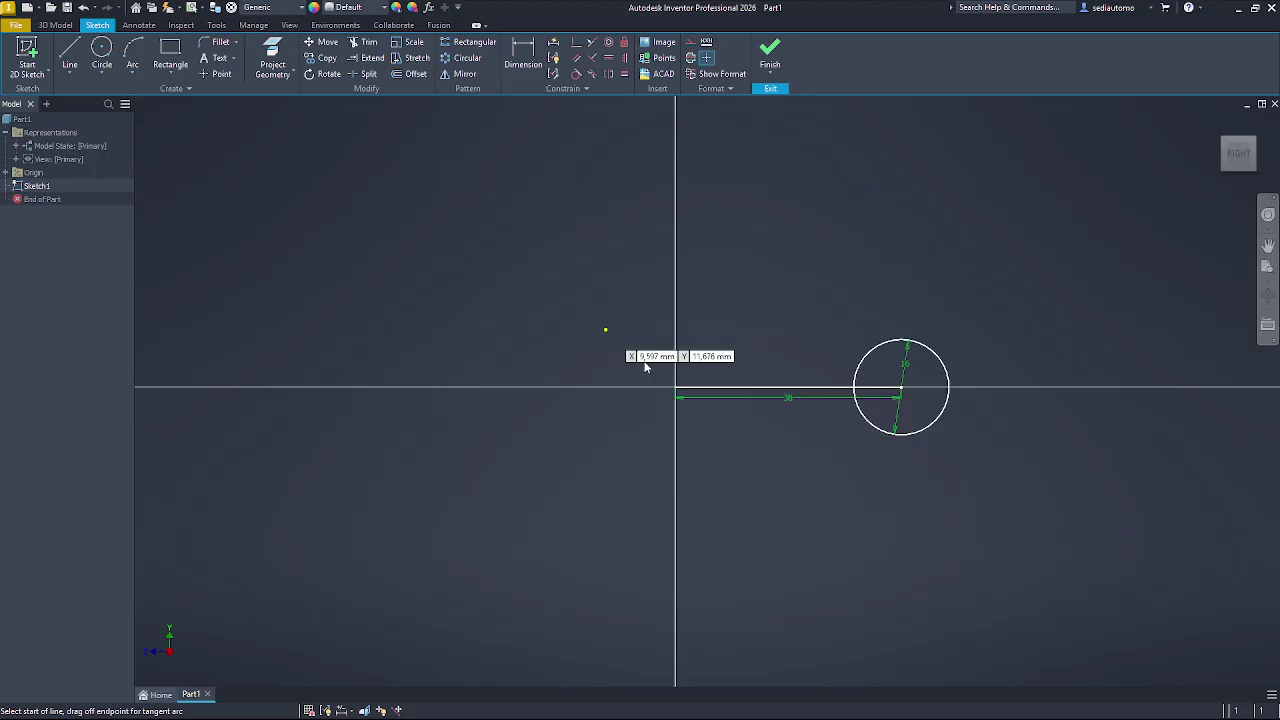
left_click(675, 388)
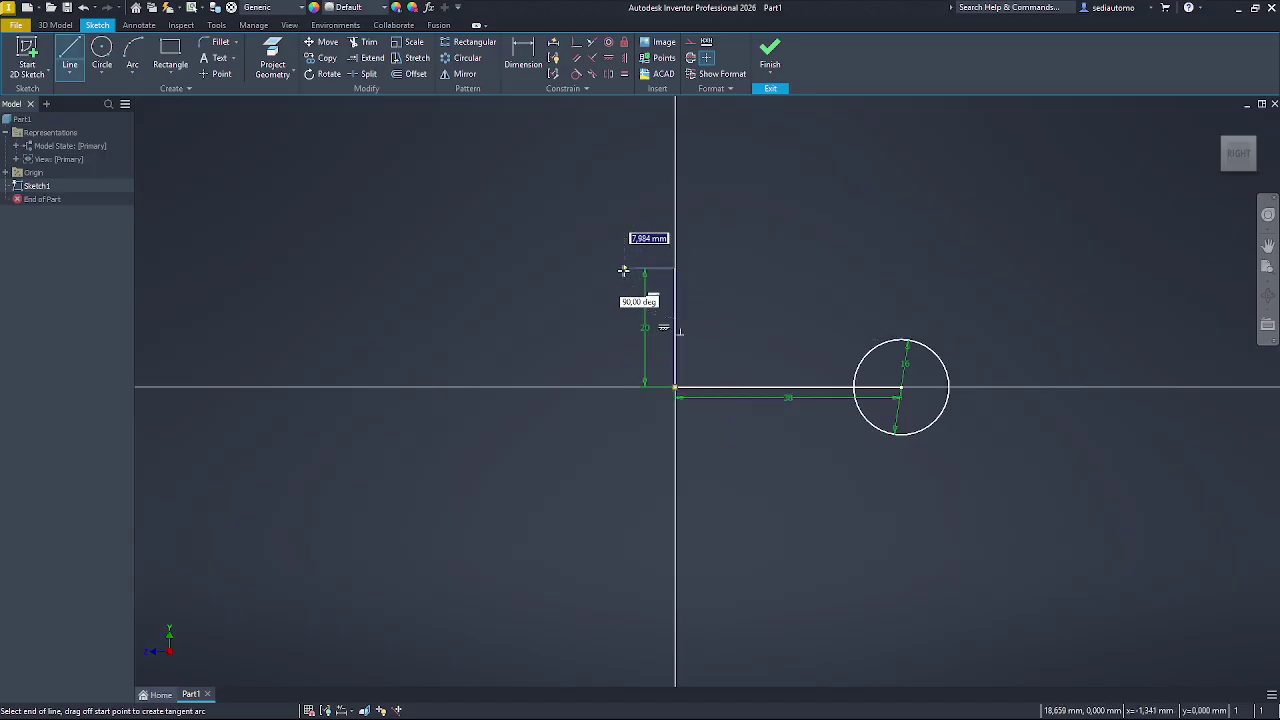
- Draw the plate's horizontal top edge from the 20 mm line's upper end with length 116/2, after checking the plate width in the drawing
scroll(623, 270, "down", 3)
key("alt+Tab")
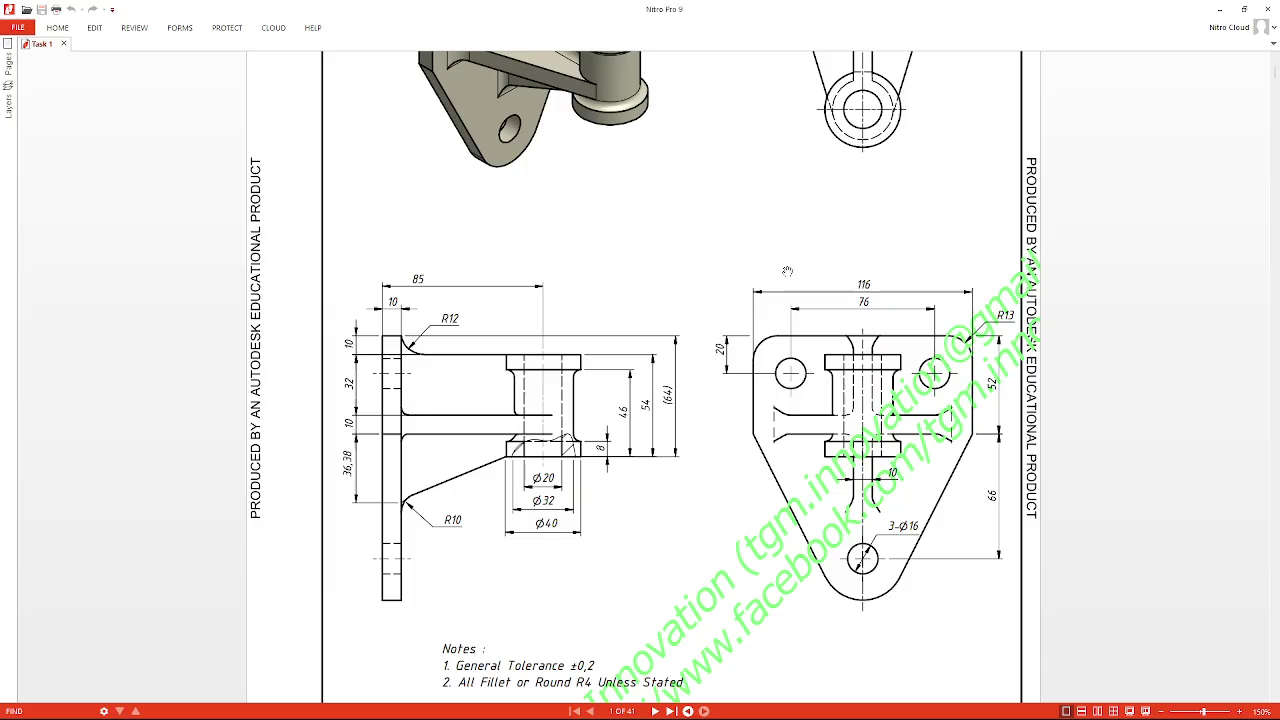
key("alt+Tab")
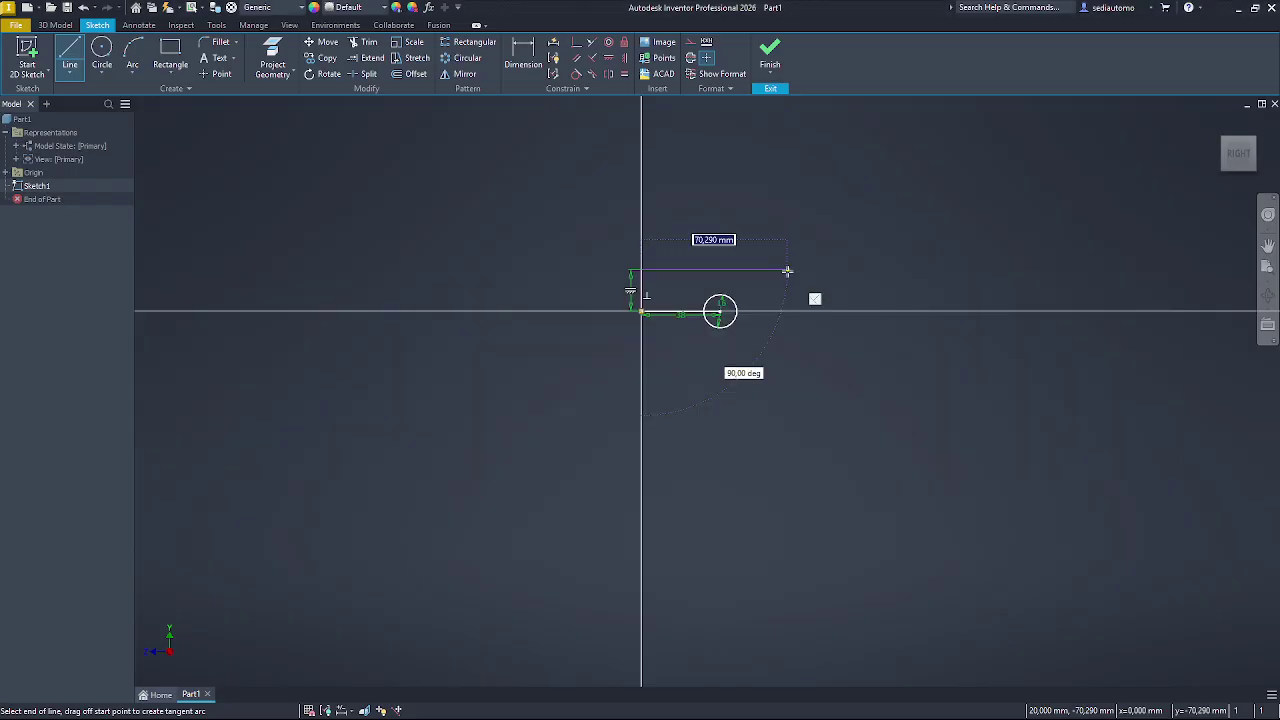
type("116/2")
key("Return")
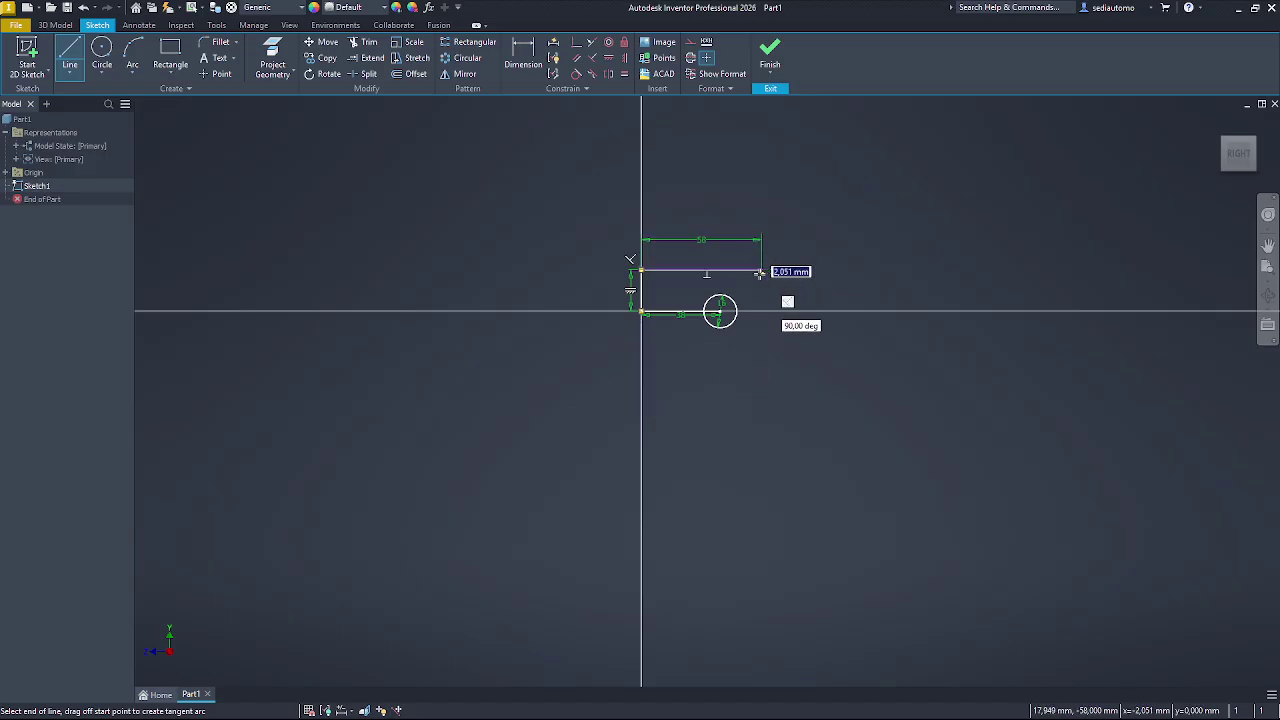
- Check the side edge height in the PDF drawing and draw a 52 mm vertical line down from the top edge's outer end
key("alt+Tab")
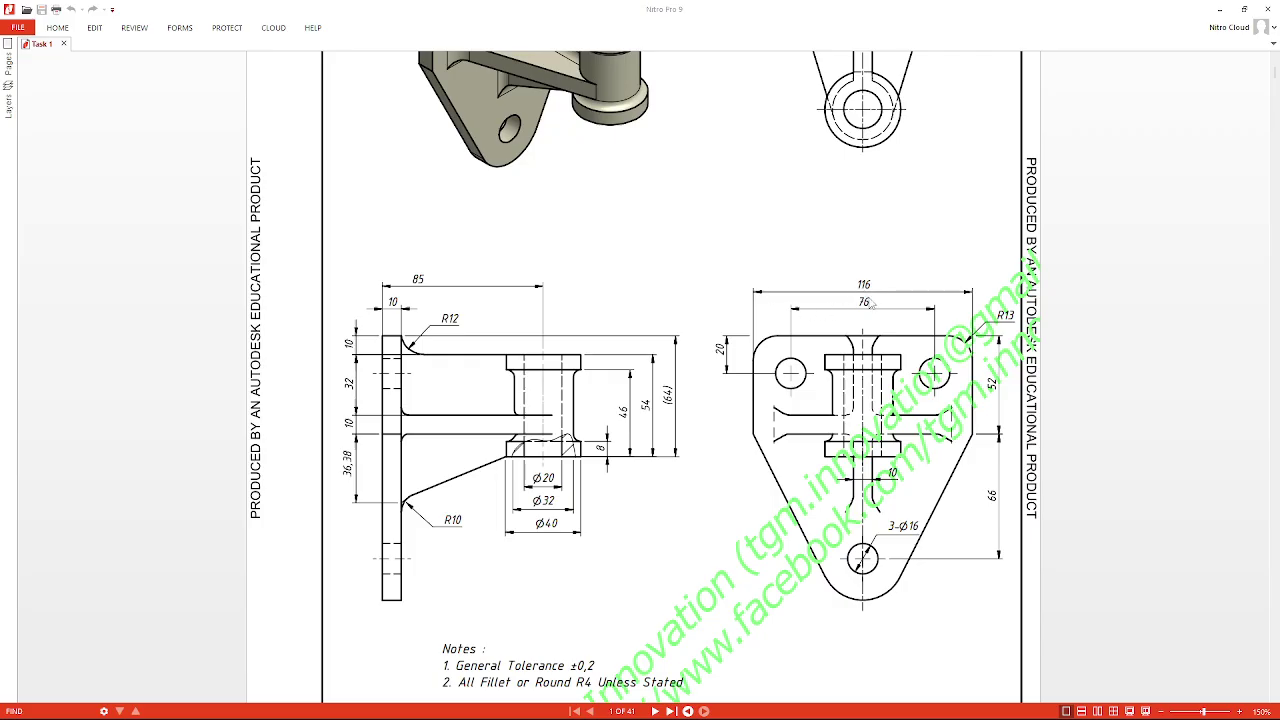
key("alt+Tab")
key("alt+Tab")
key("alt+Tab")
key("alt+Tab")
key("alt+Tab")
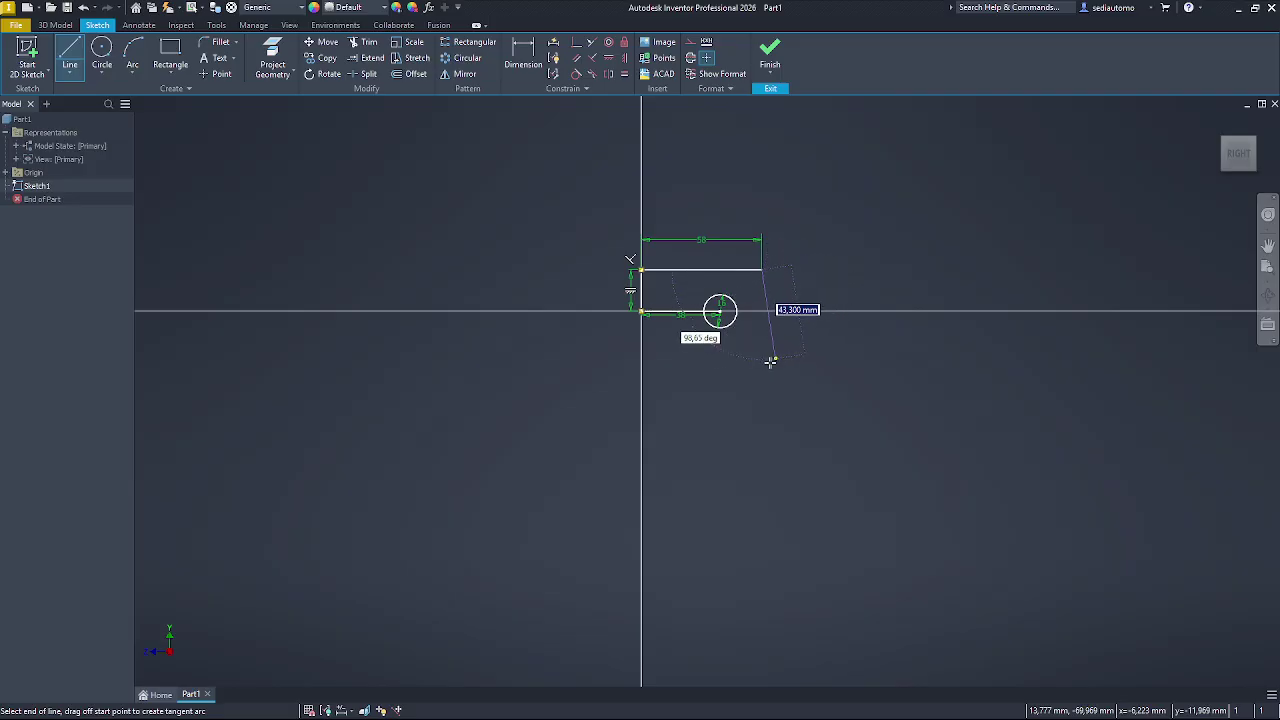
type("52")
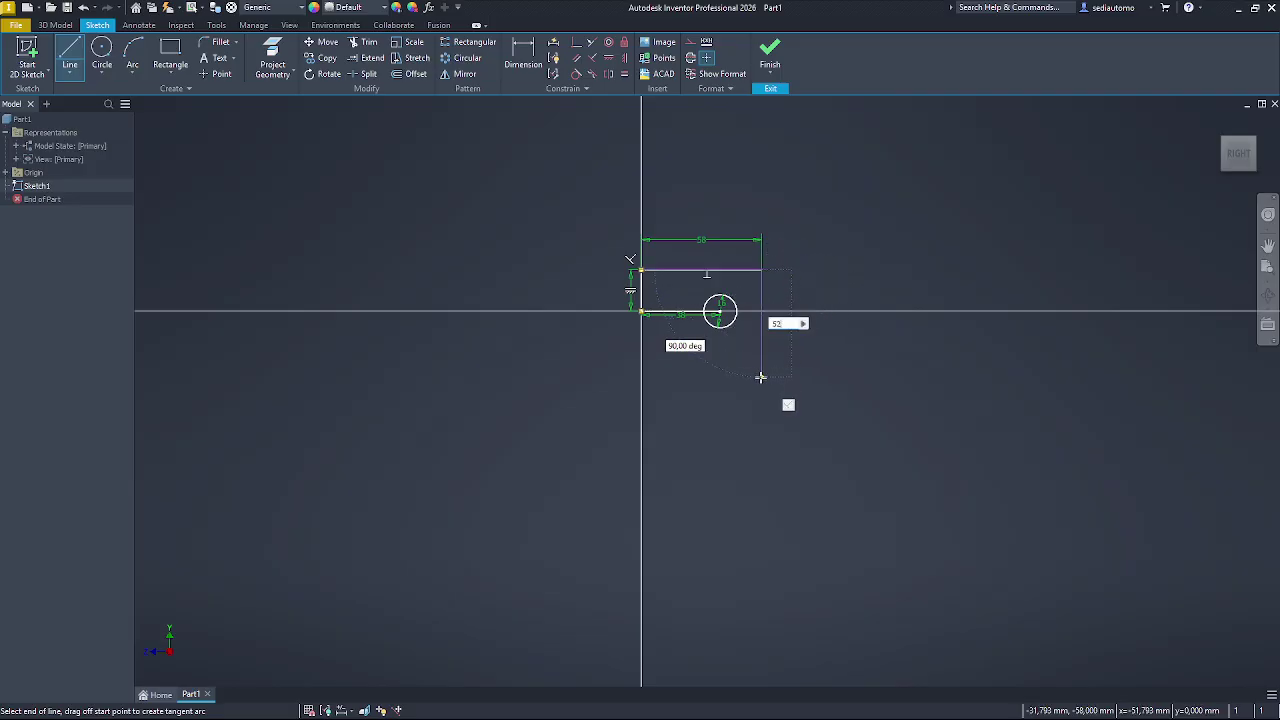
key("Return")
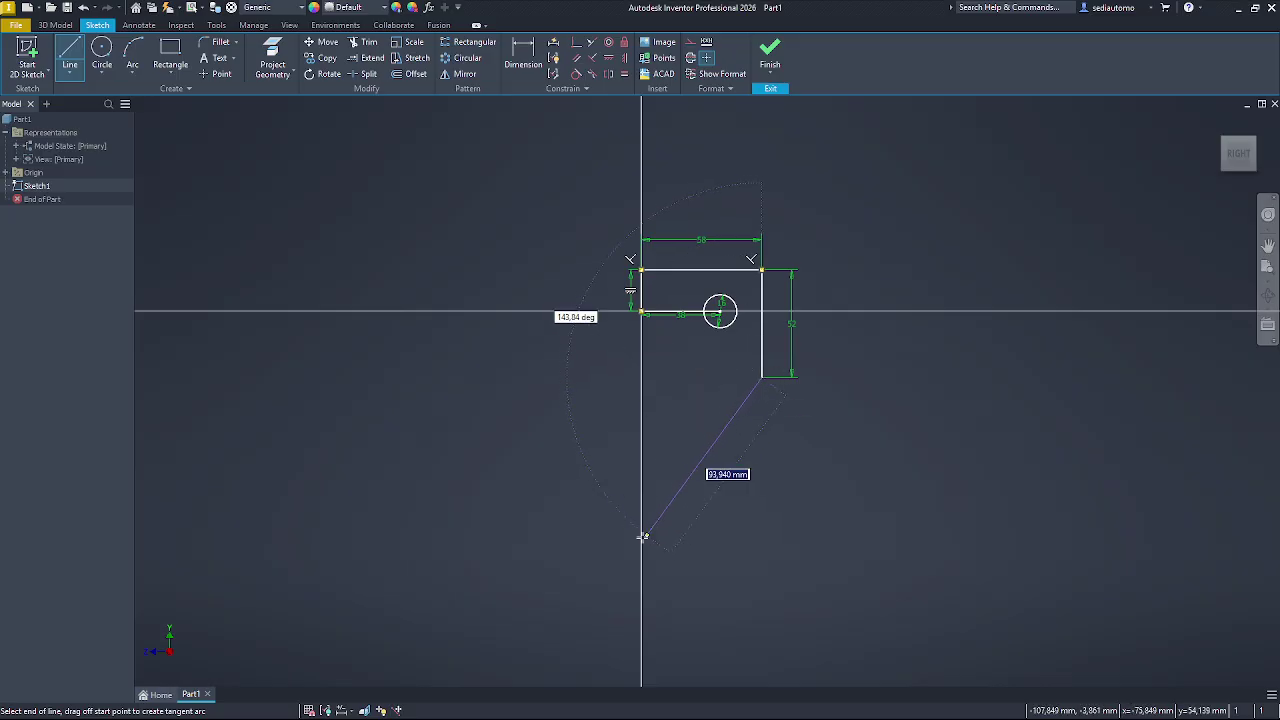
key("Escape")
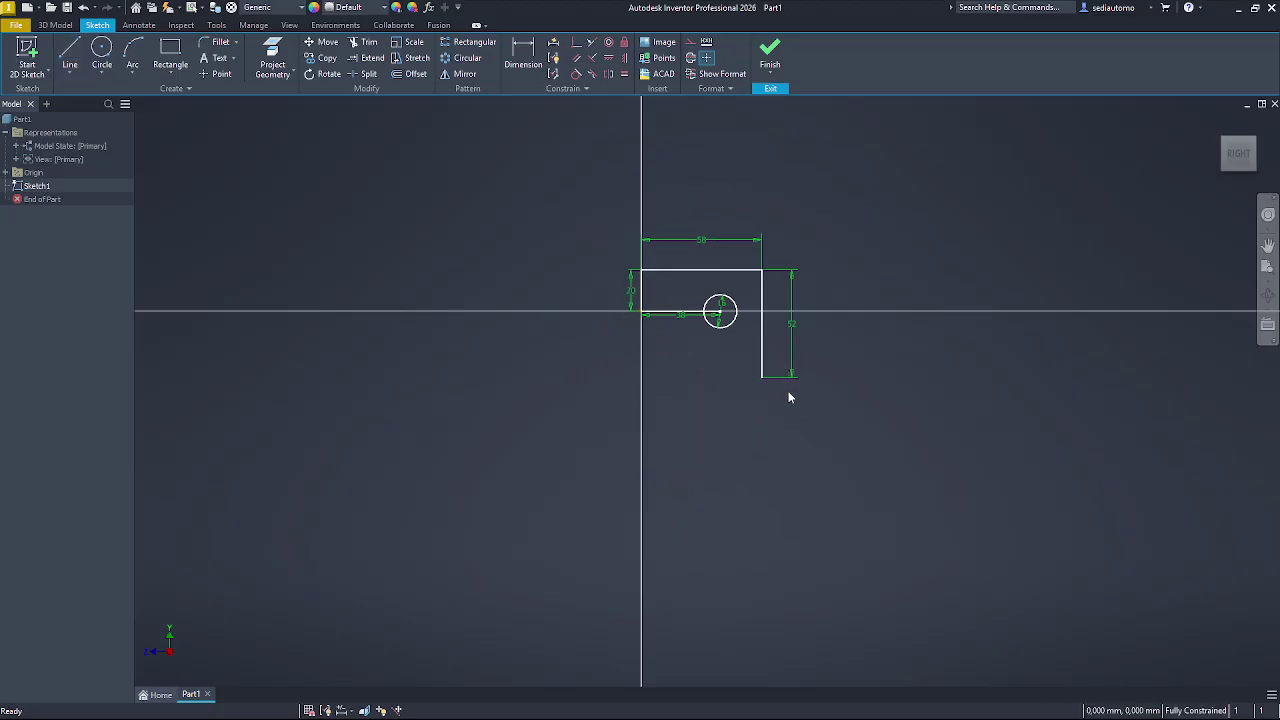
- Extend the side edge with a 66 mm vertical line and draw a horizontal line from its lower end to the vertical axis
key("alt+Tab")
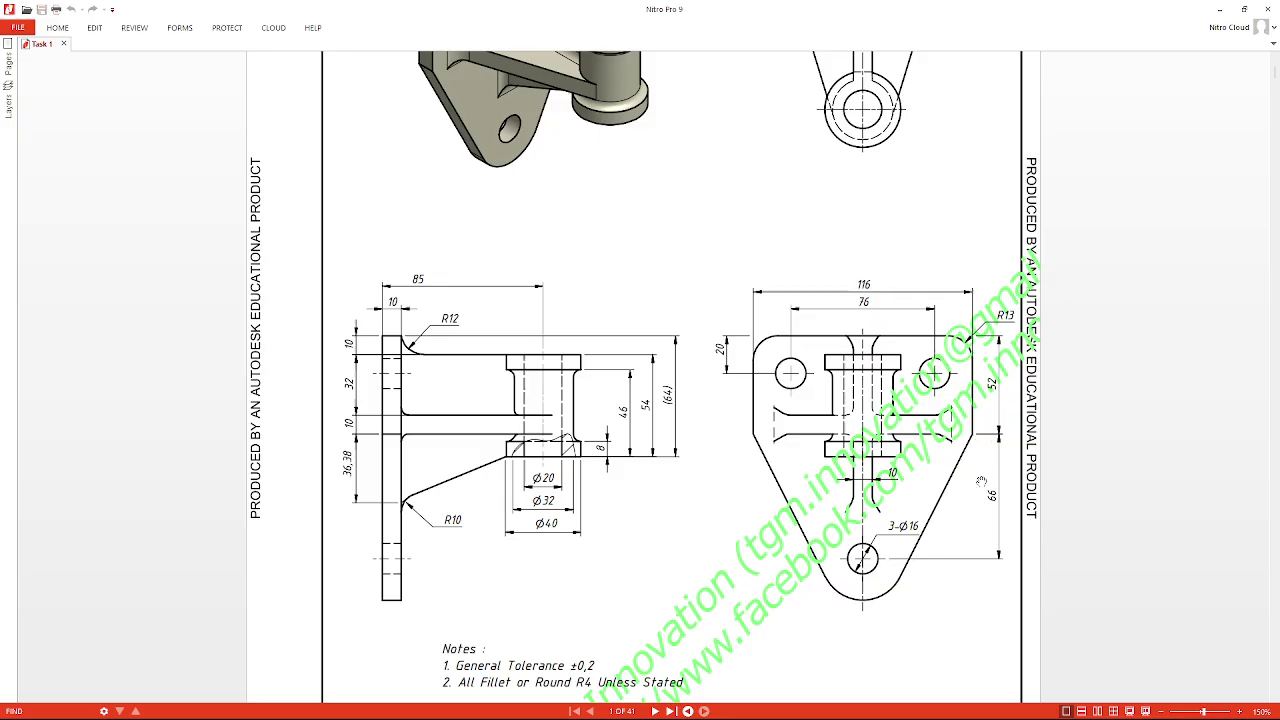
key("alt+Tab")
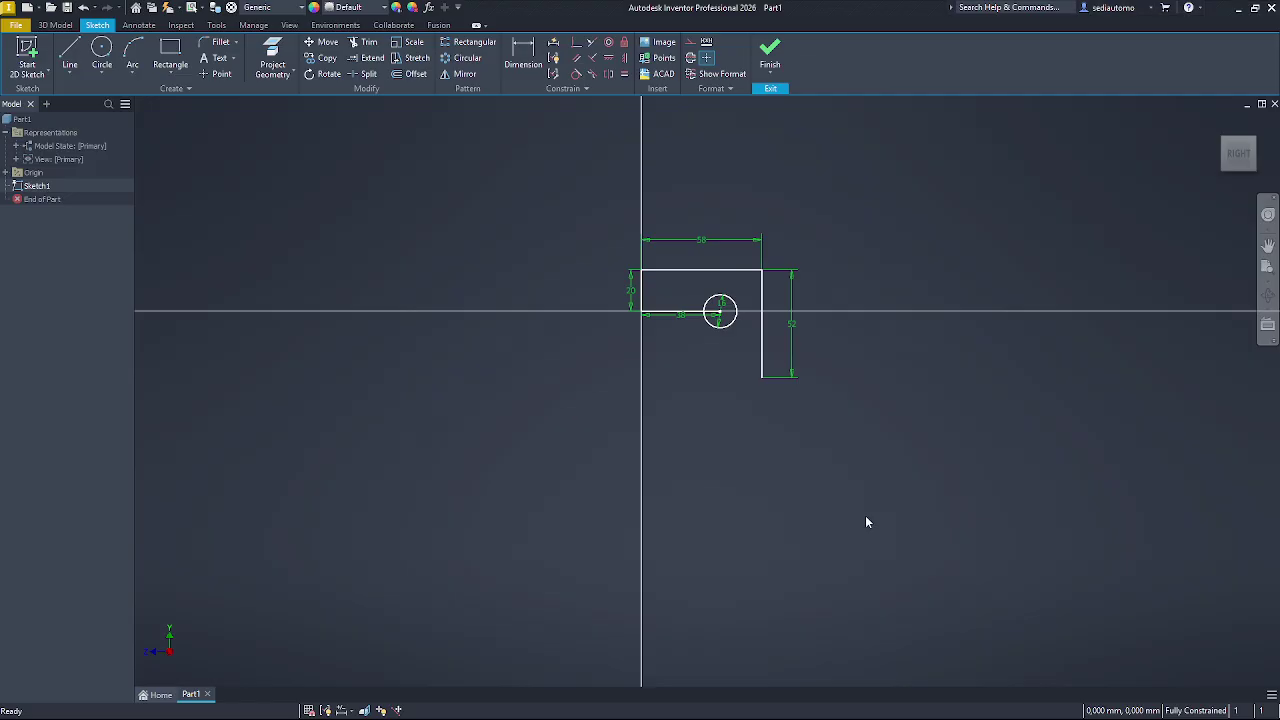
left_click(69, 55)
left_click(760, 377)
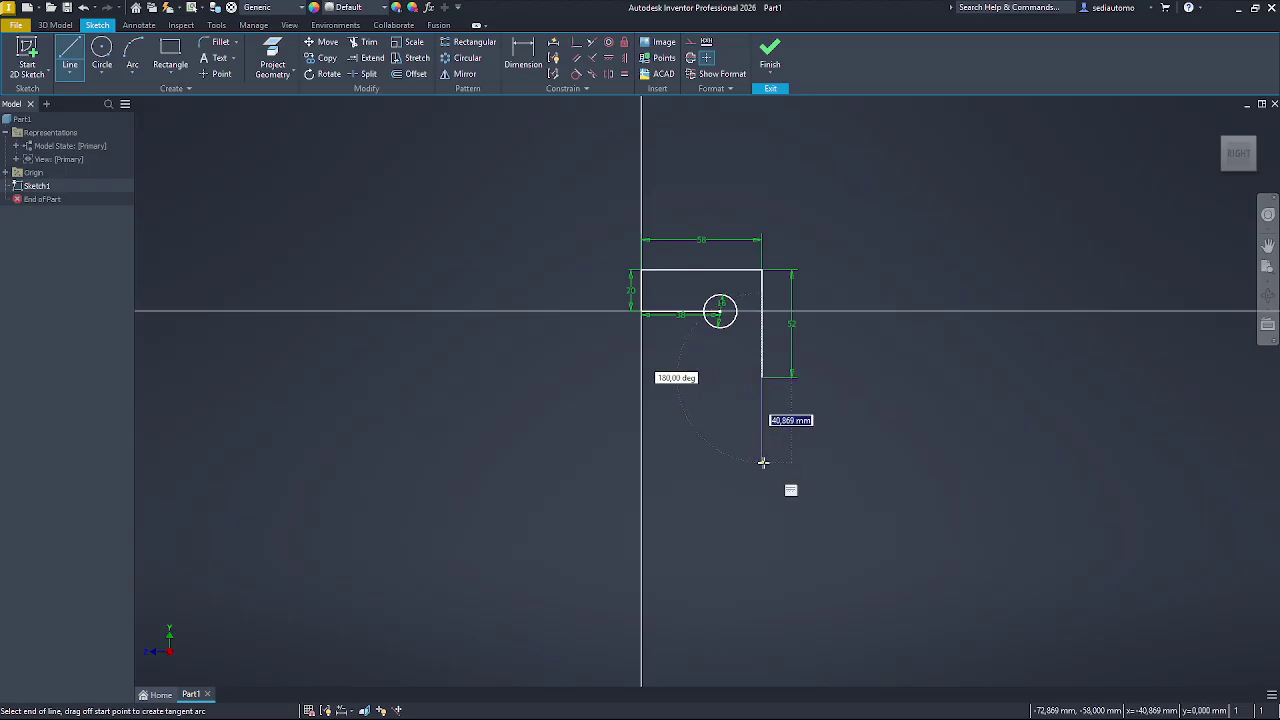
type("66")
key("Return")
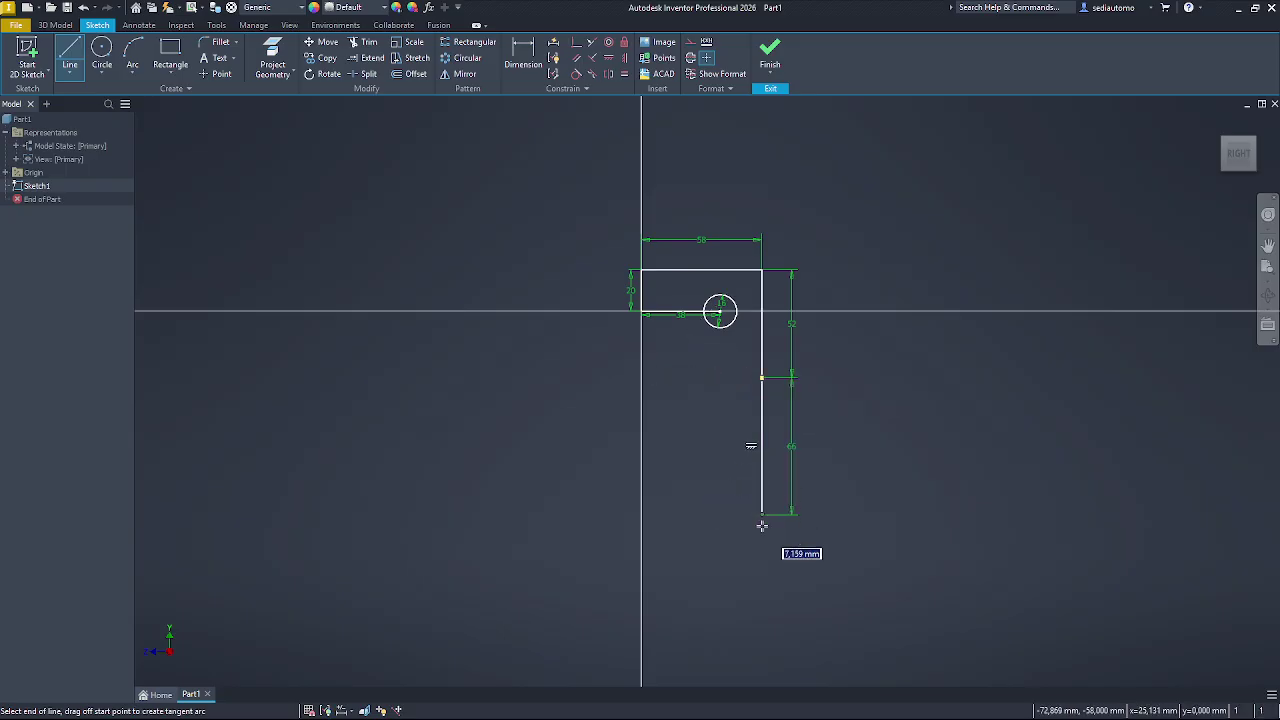
left_click(640, 515)
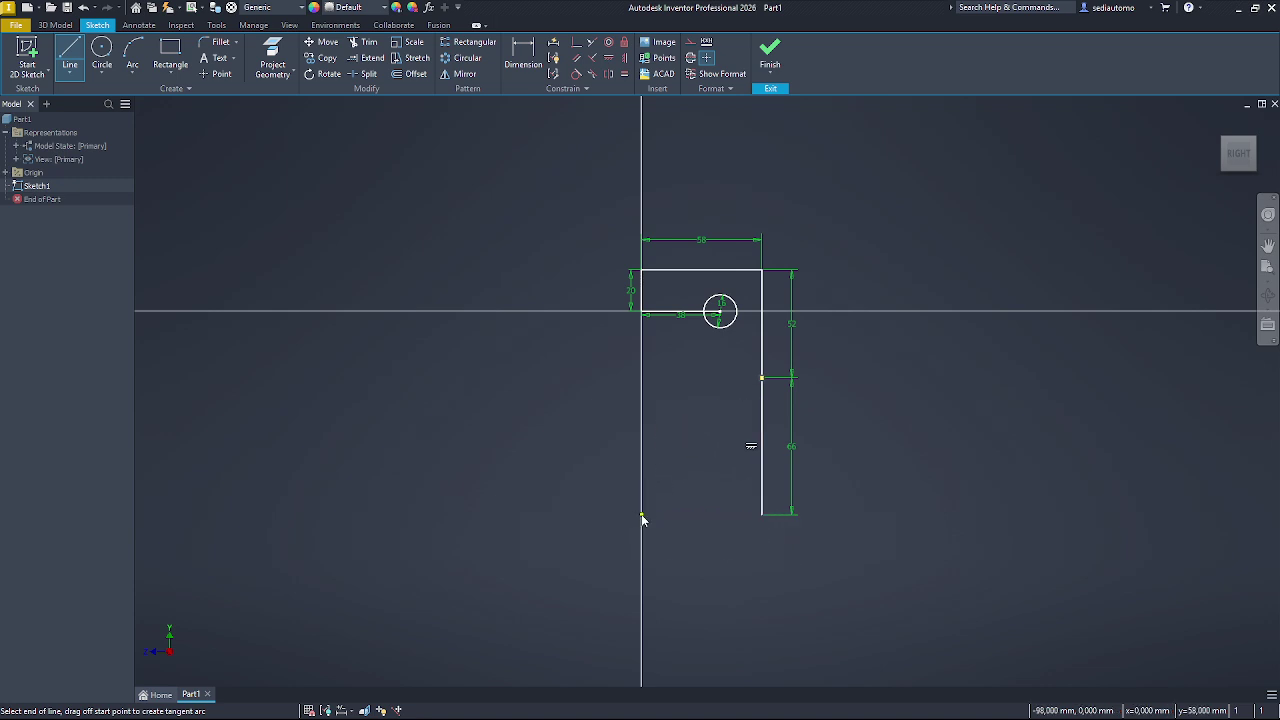
- Draw a 16 mm diameter circle where the lower horizontal line meets the vertical axis
left_click(103, 52)
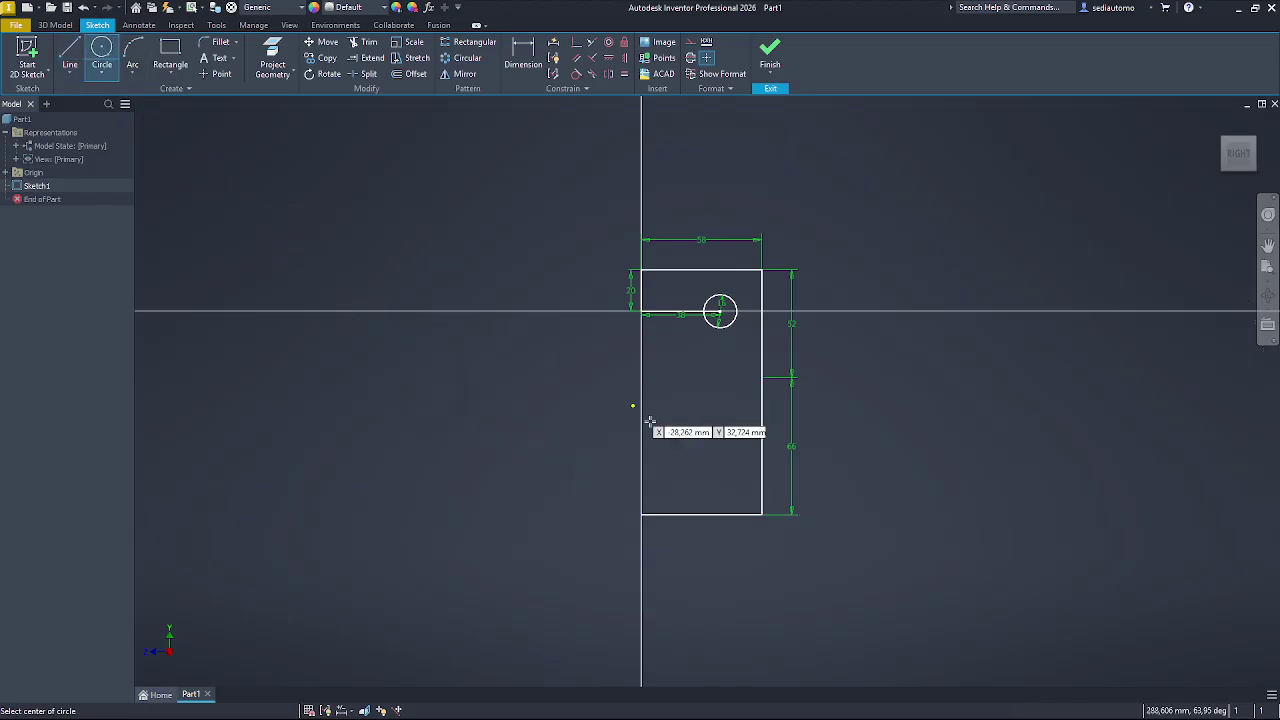
left_click(640, 515)
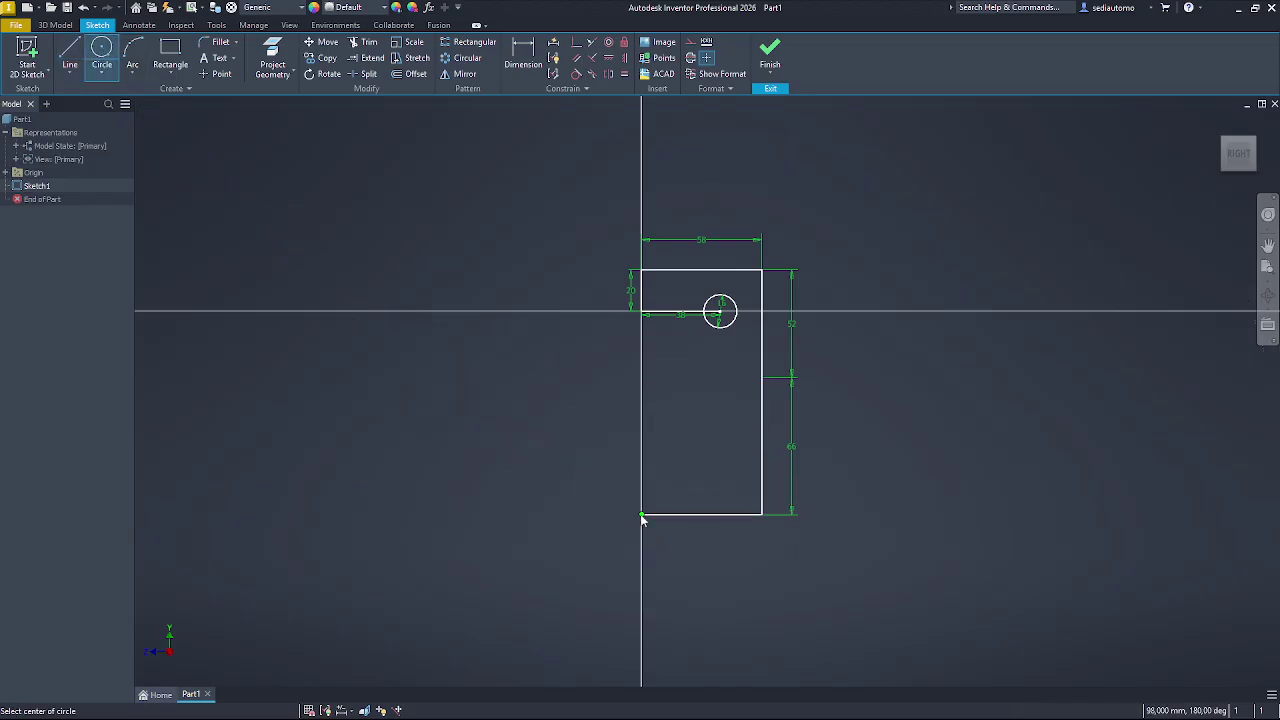
type("10")
key("Return")
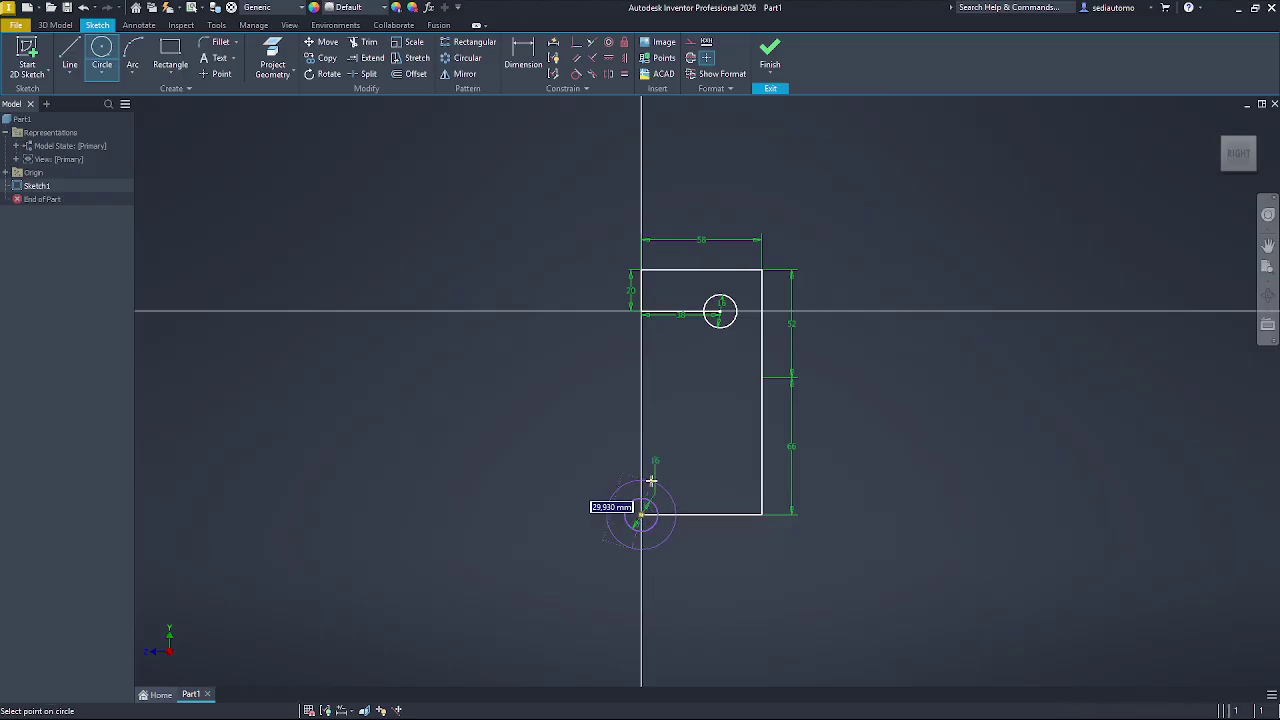
- Check the lower boss in the PDF drawing and draw a 40 mm diameter circle concentric with the lower 16 mm circle
key("alt+Tab")
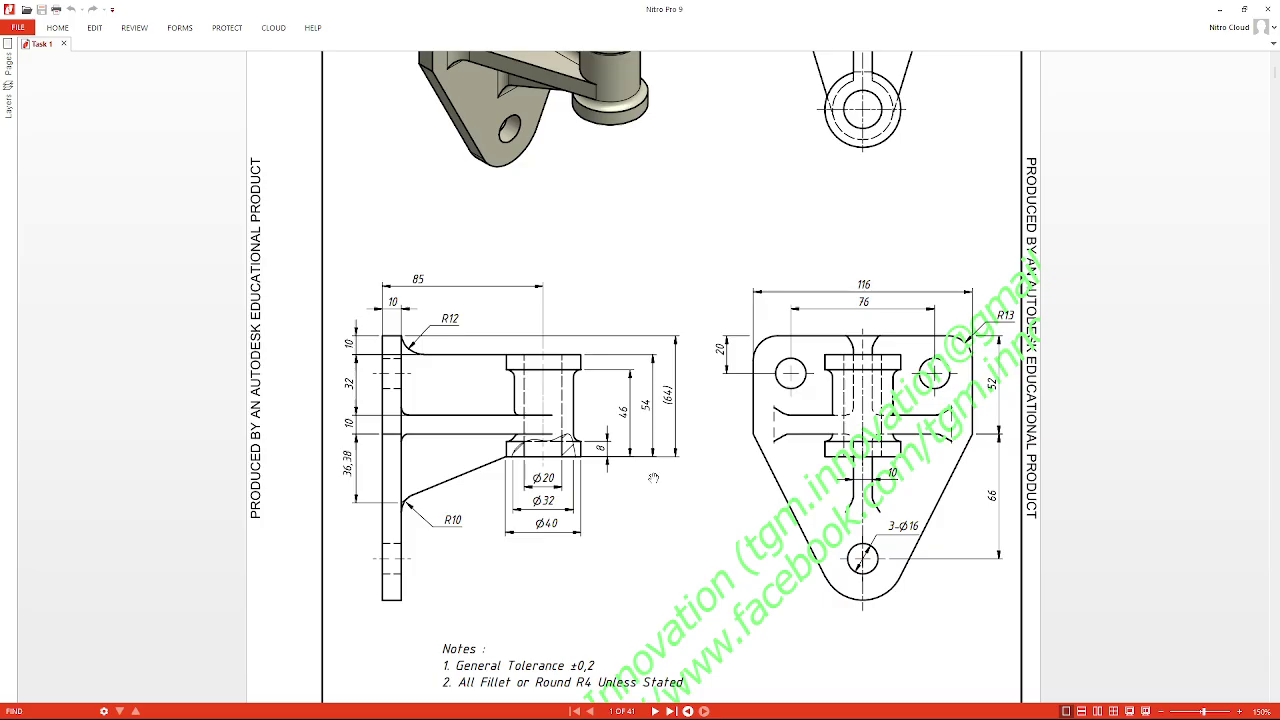
key("alt+Tab")
type("40")
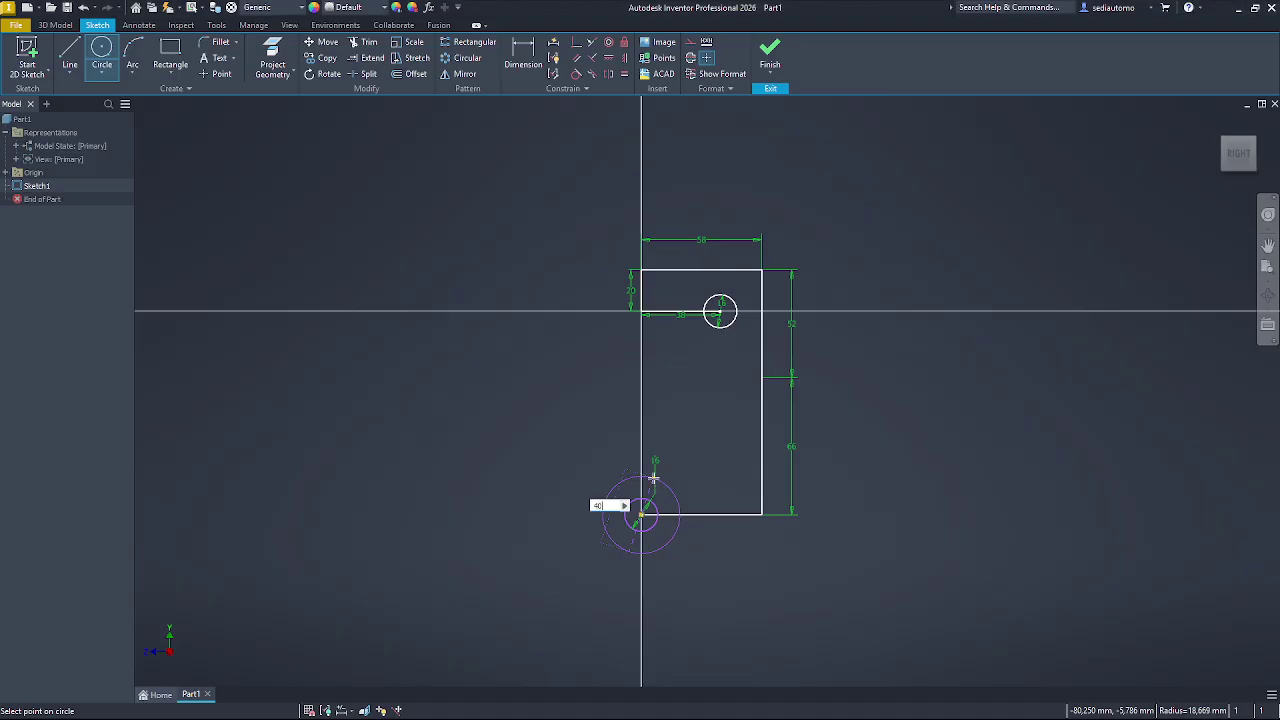
key("Return")
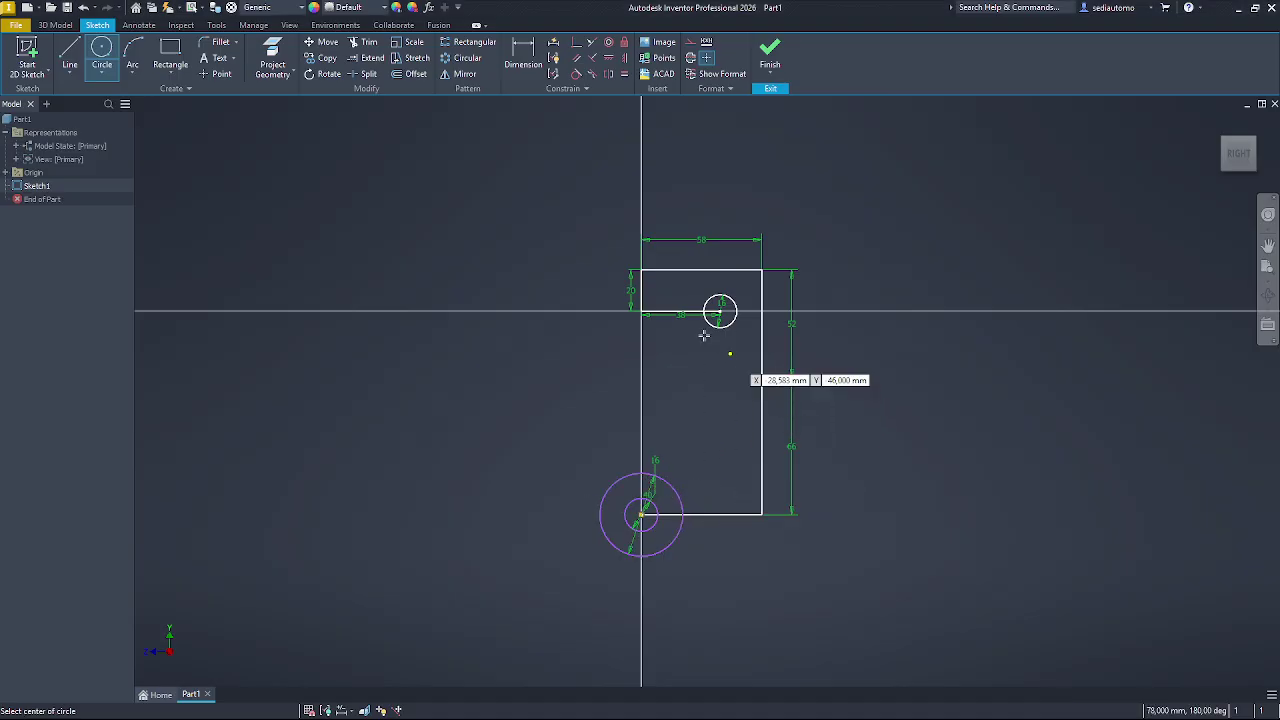
- Draw a sloped line from the lower end of the 52 mm side edge, tangent to the 40 mm circle
left_click(78, 56)
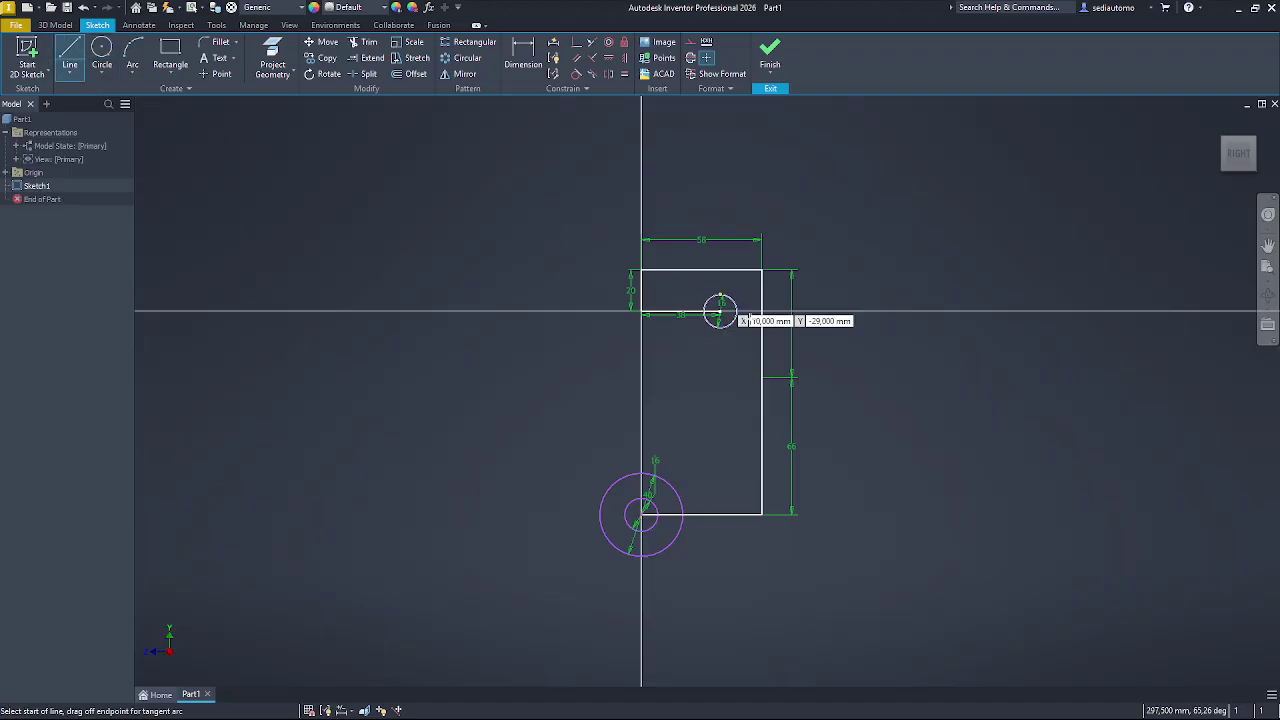
left_click(763, 380)
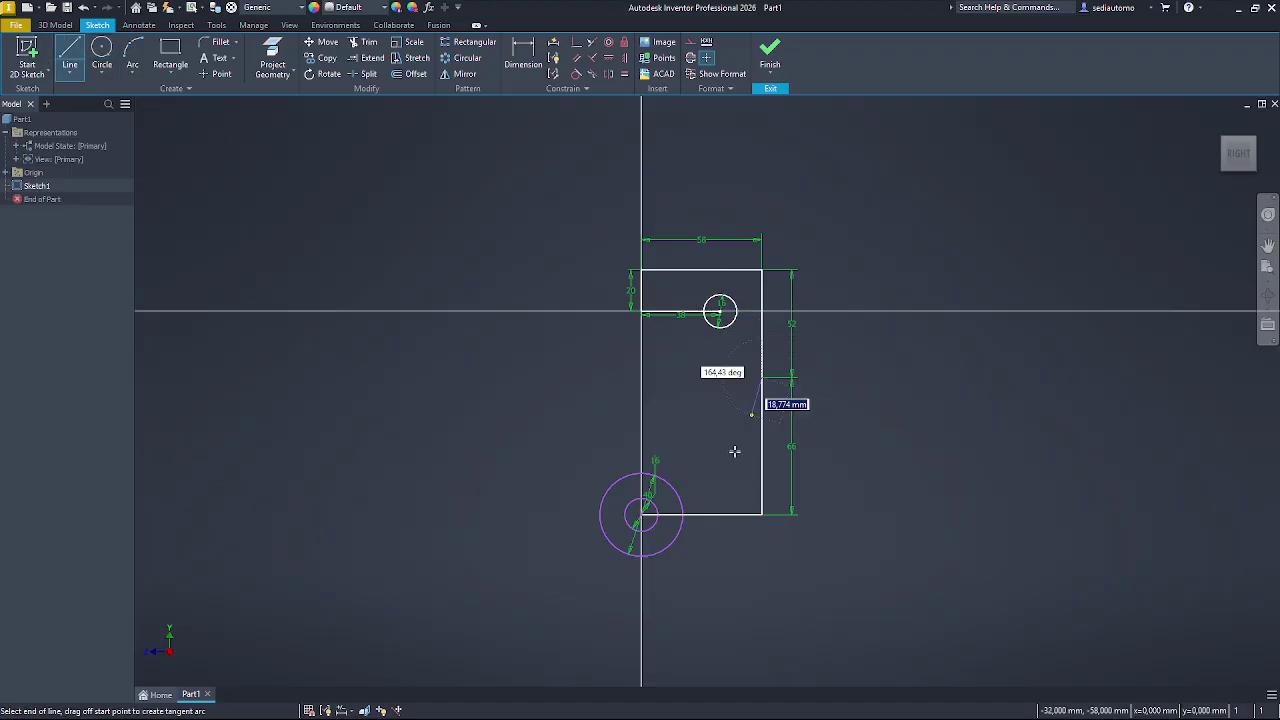
scroll(677, 540, "up", 5)
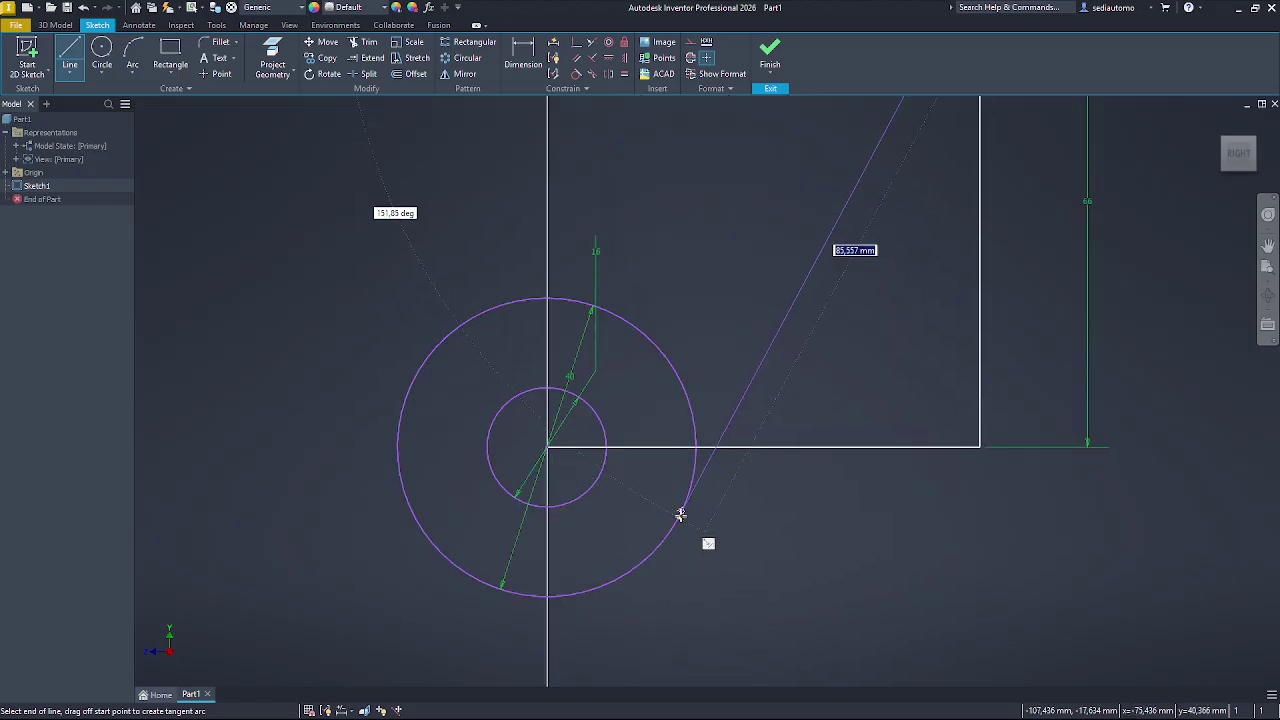
scroll(680, 515, "up", 4)
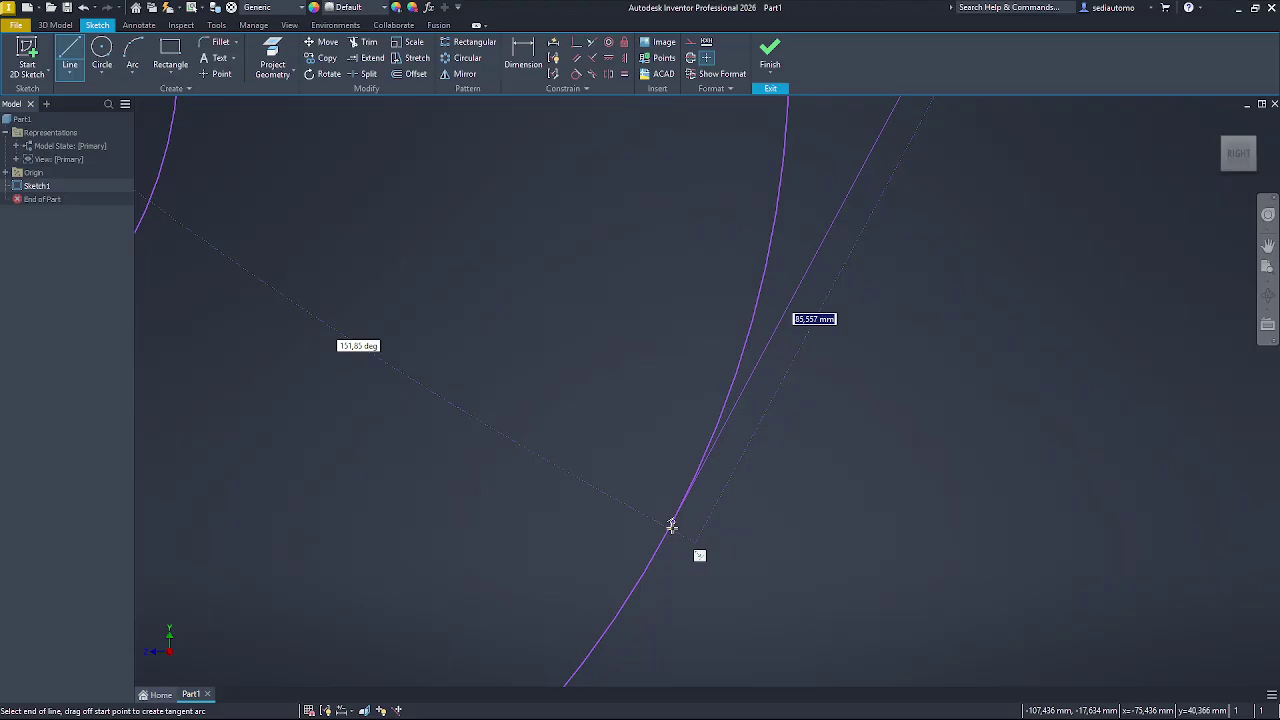
left_click(671, 526)
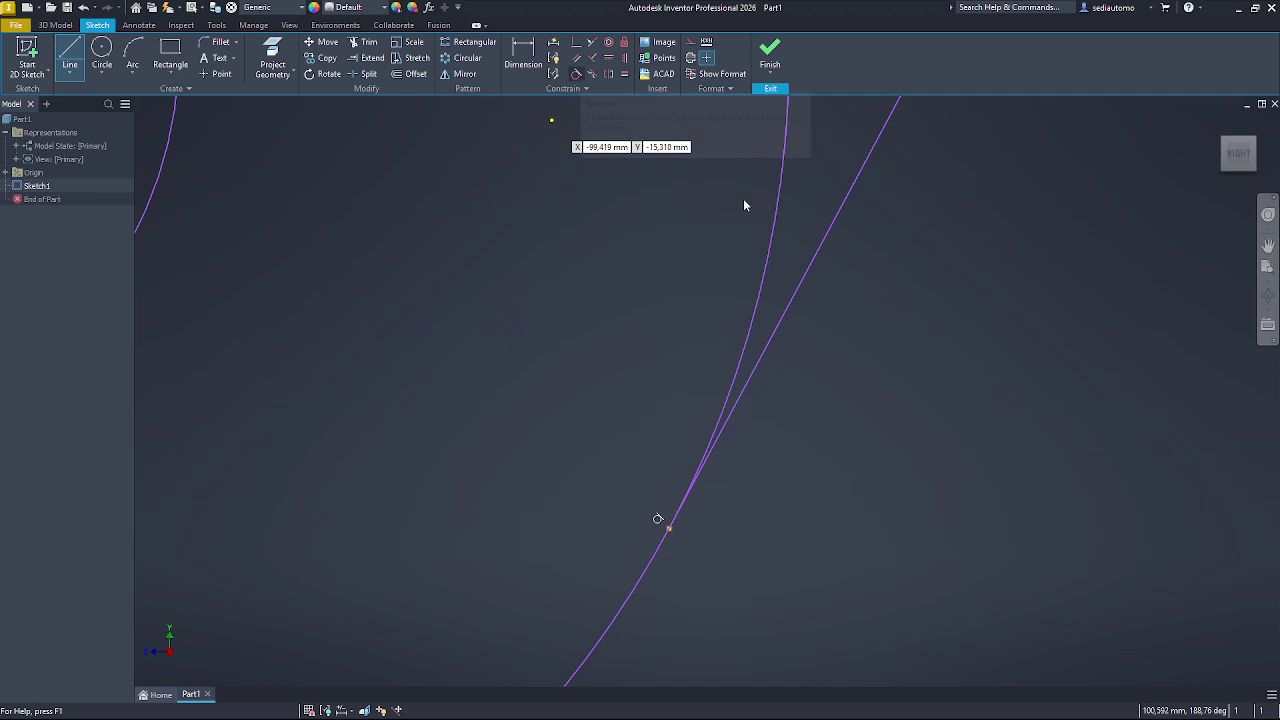
- Examine the tangency between the sloped line and the 40 mm circle, and end the Line command
scroll(735, 240, "down", 4)
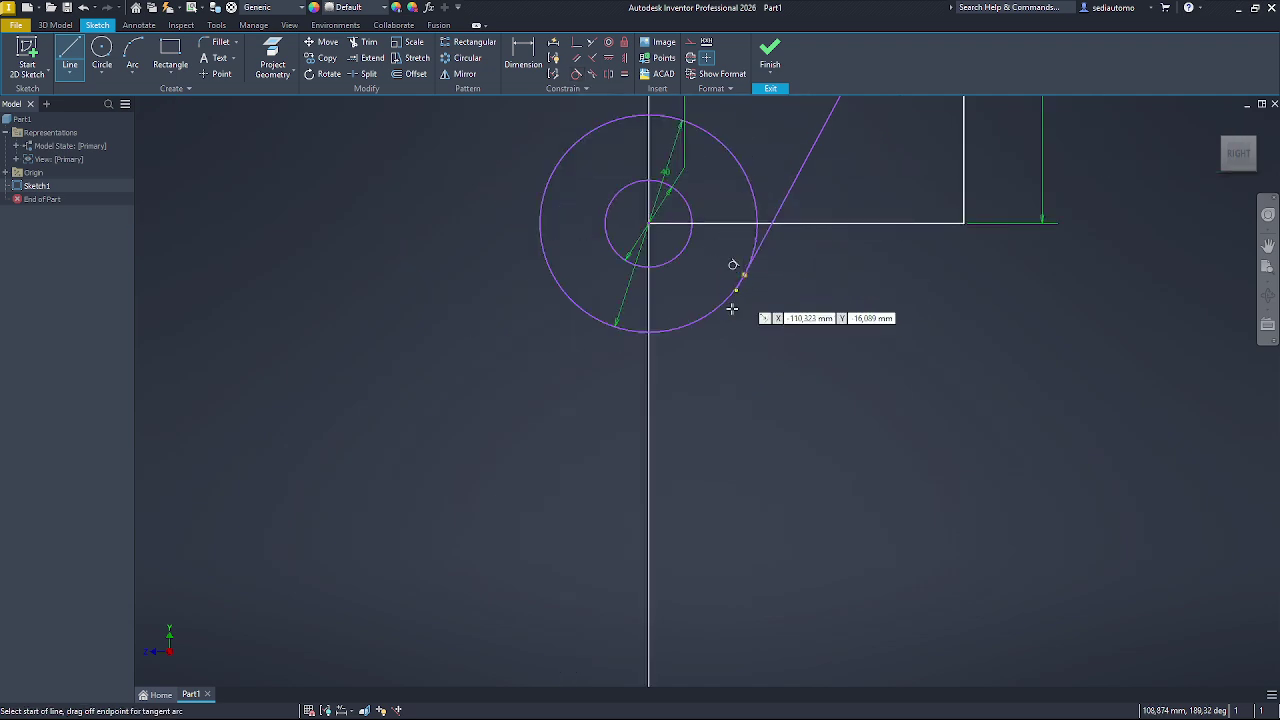
scroll(732, 309, "down", 2)
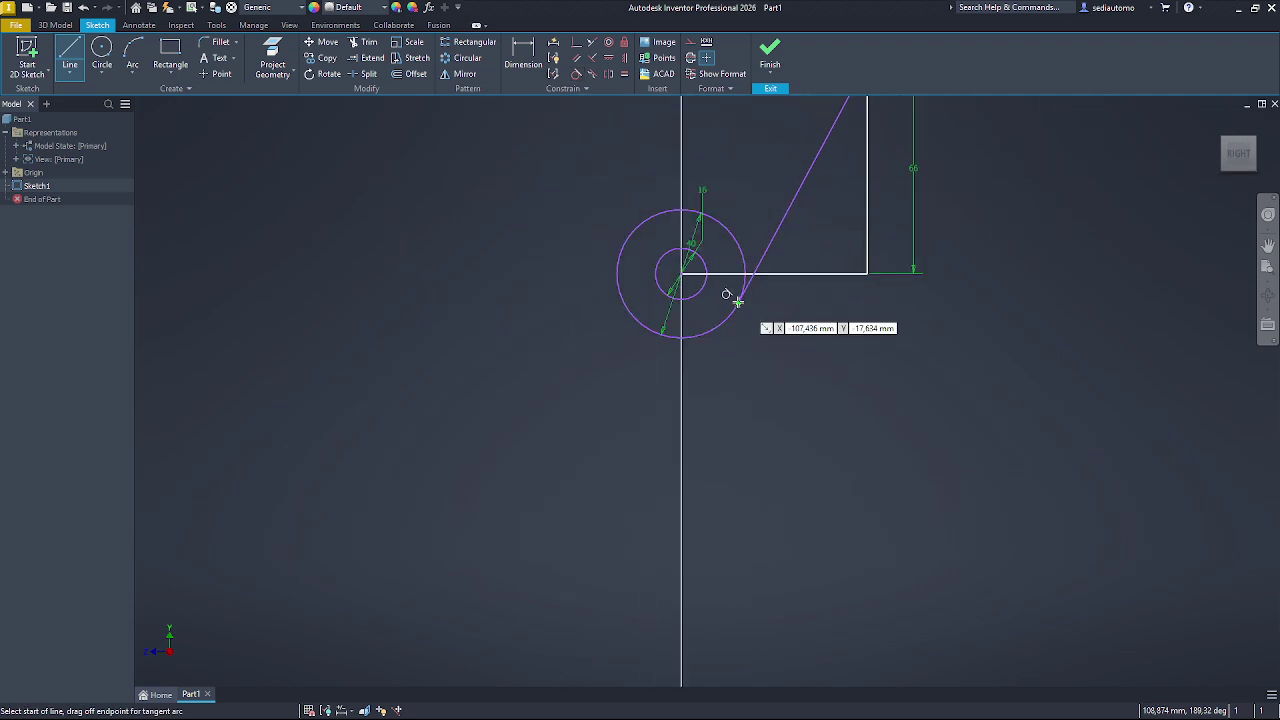
scroll(740, 310, "up", 2)
scroll(805, 340, "down", 4)
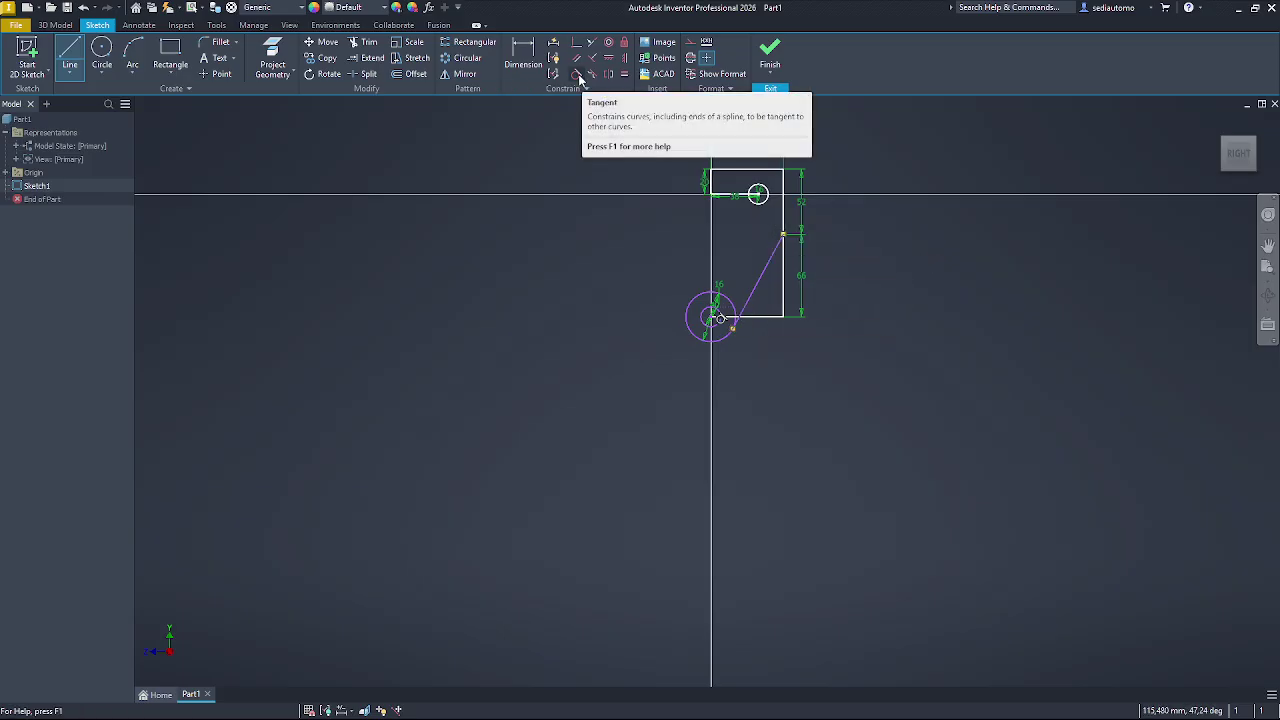
scroll(795, 268, "up", 3)
scroll(689, 316, "down", 2)
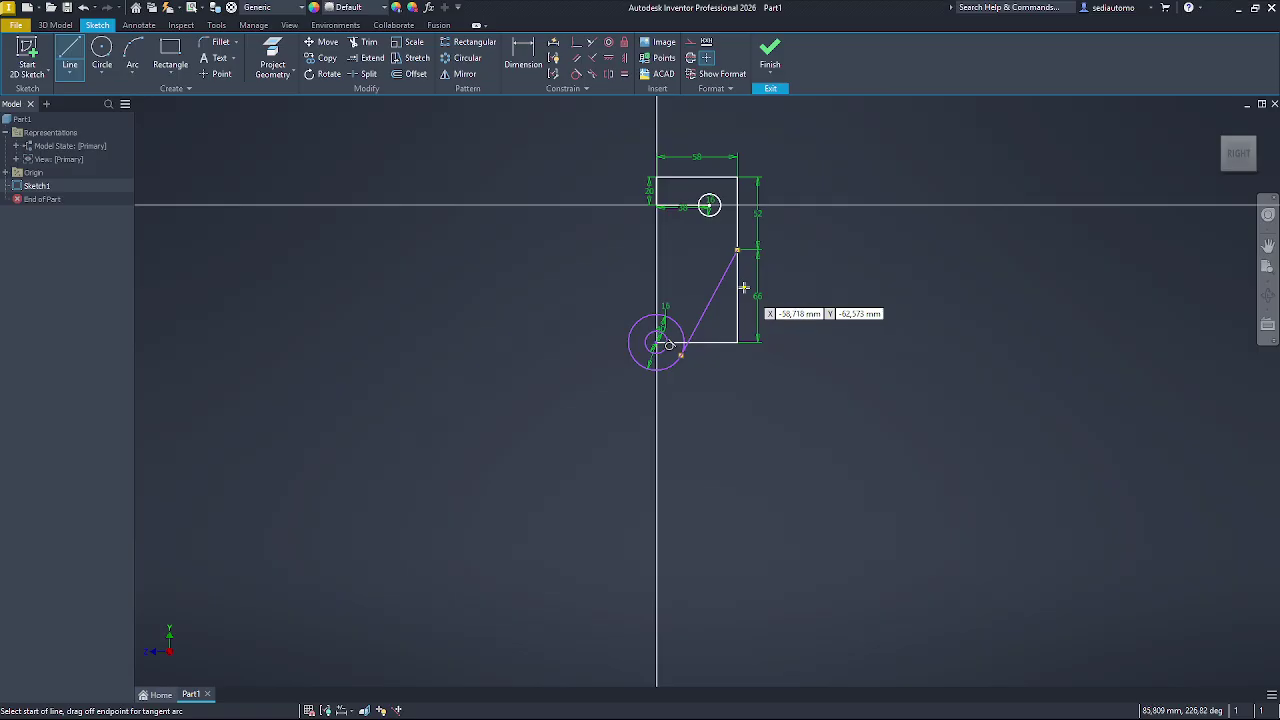
scroll(743, 287, "up", 2)
scroll(633, 257, "down", 3)
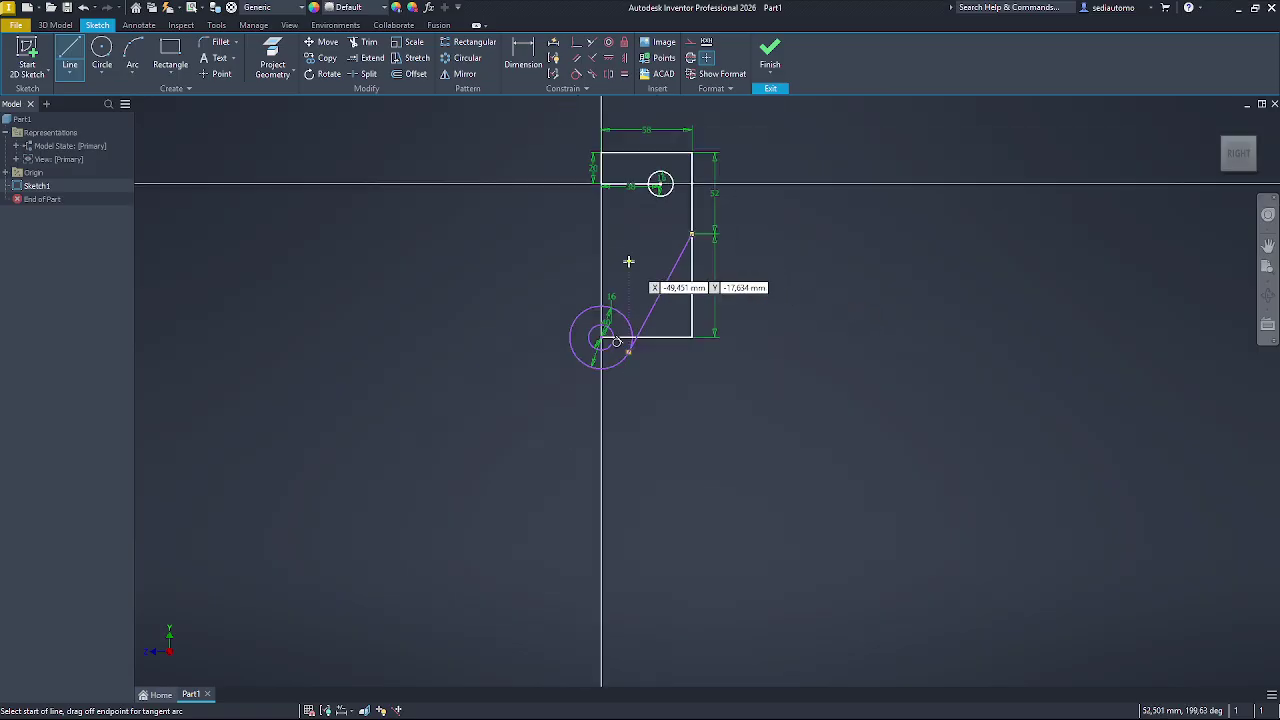
key("Escape")
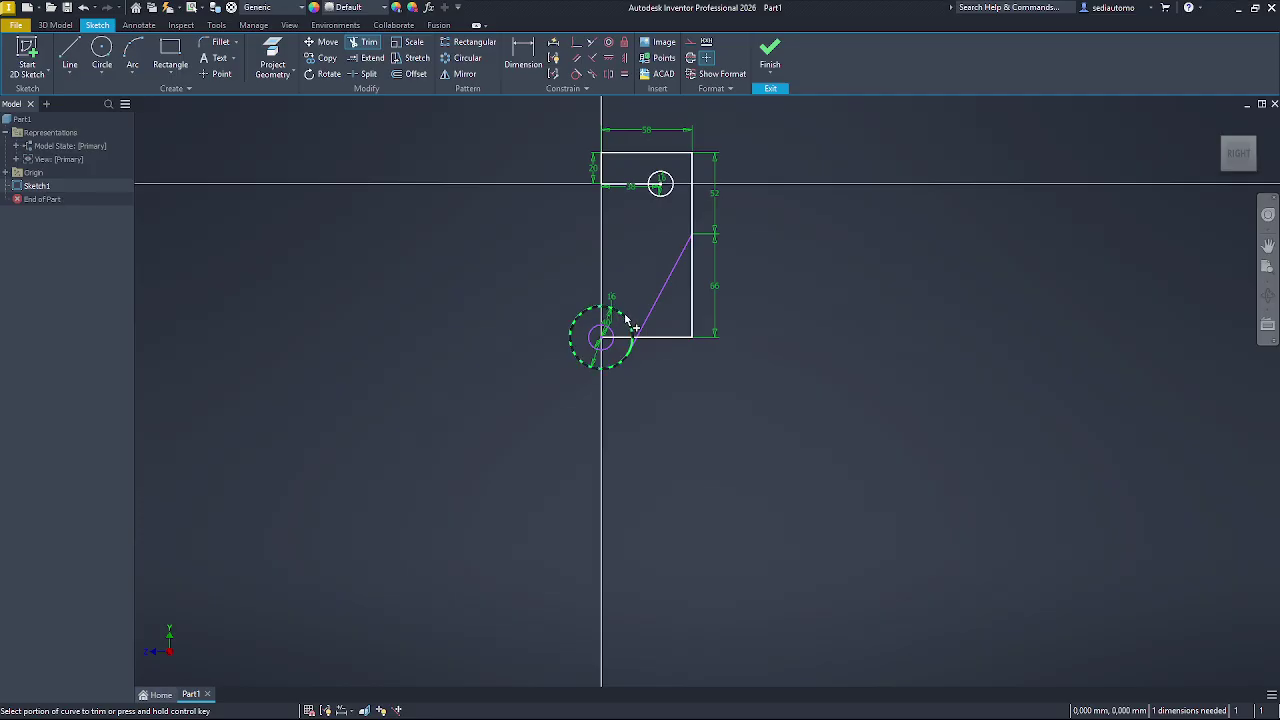
left_click(630, 322)
left_click(84, 7)
scroll(643, 288, "down", 3)
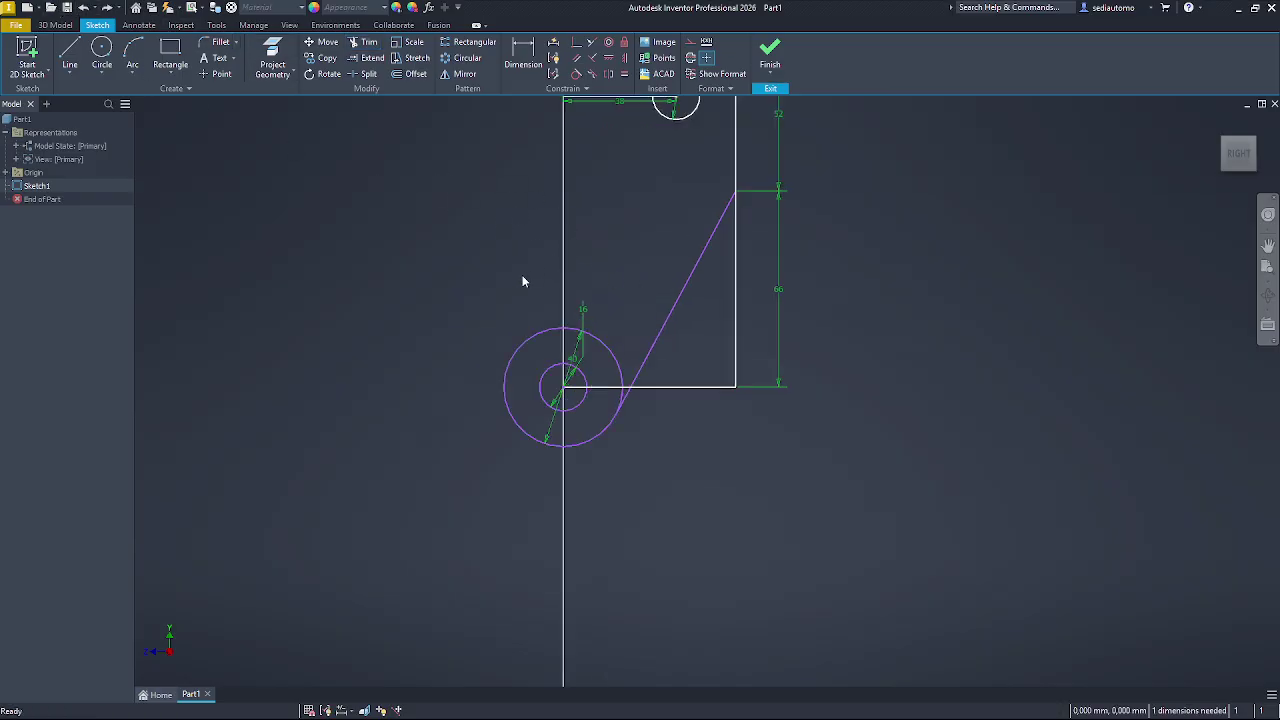
scroll(467, 360, "up", 2)
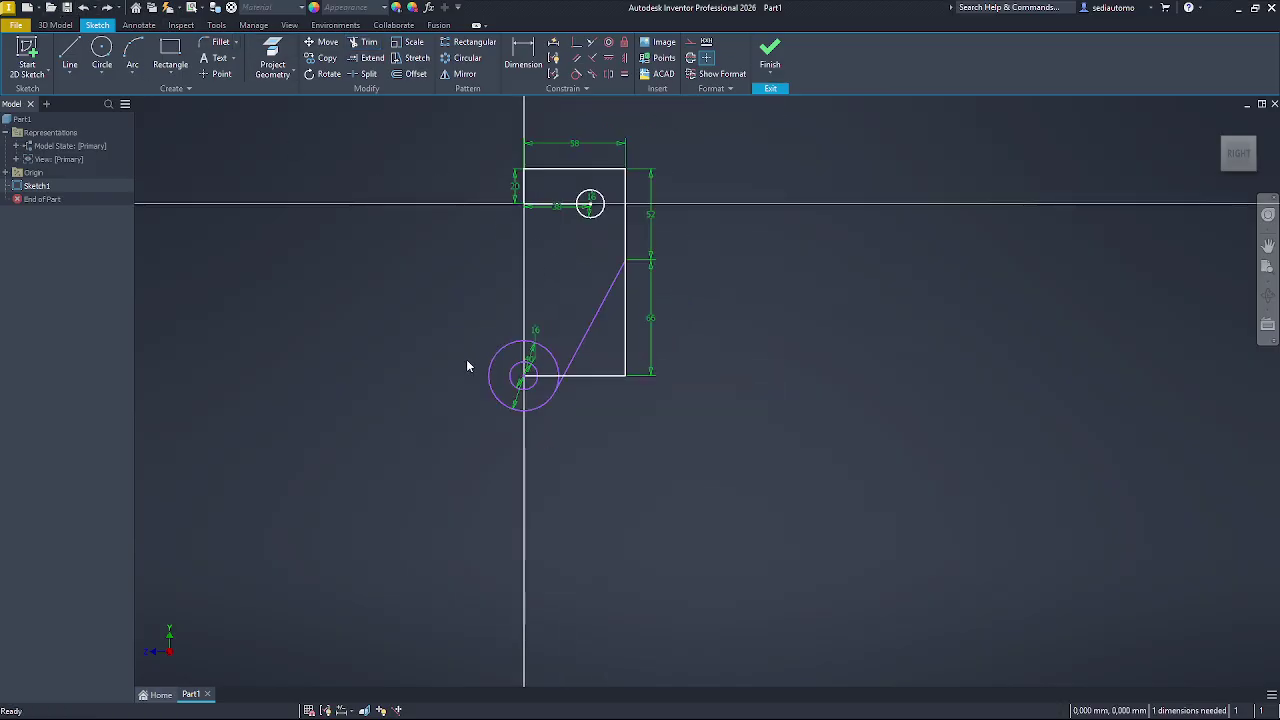
- Delete the three helper lines: the 66 mm vertical, the lower horizontal, and the horizontal from the origin to the upper hole's centre
left_click(628, 326)
key("Delete")
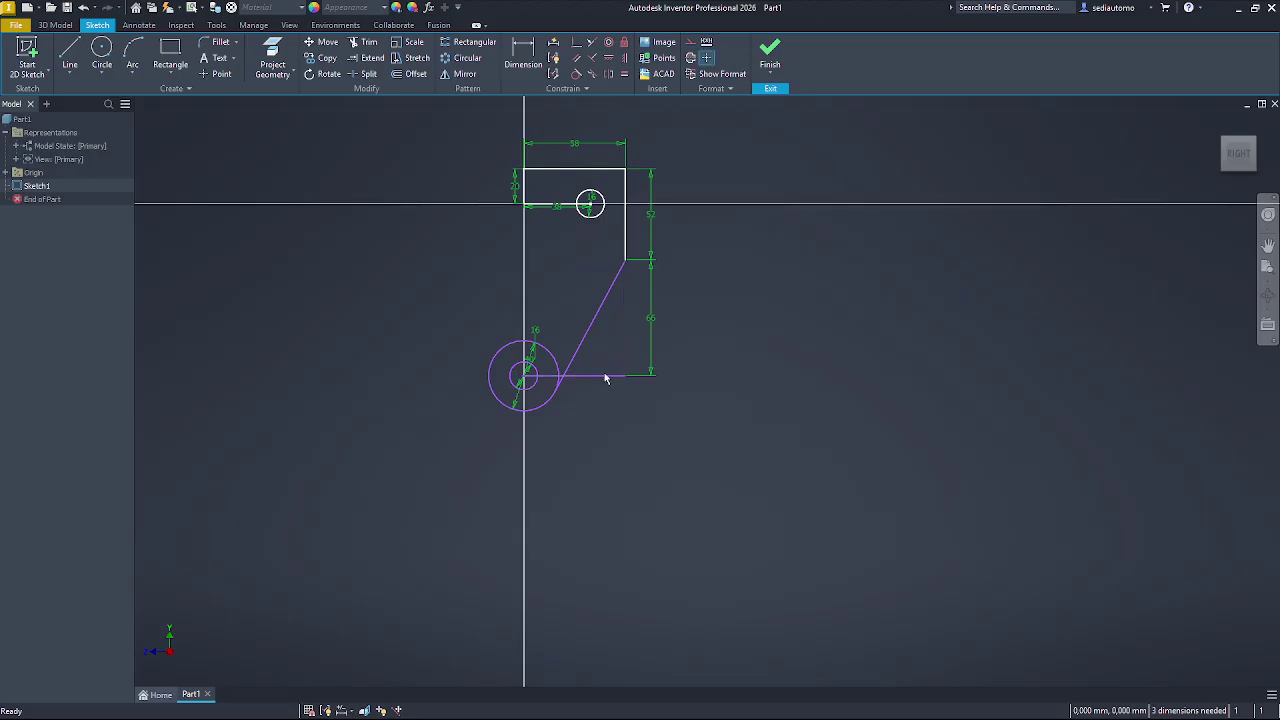
left_click(603, 377)
key("Delete")
left_click(570, 205)
key("Delete")
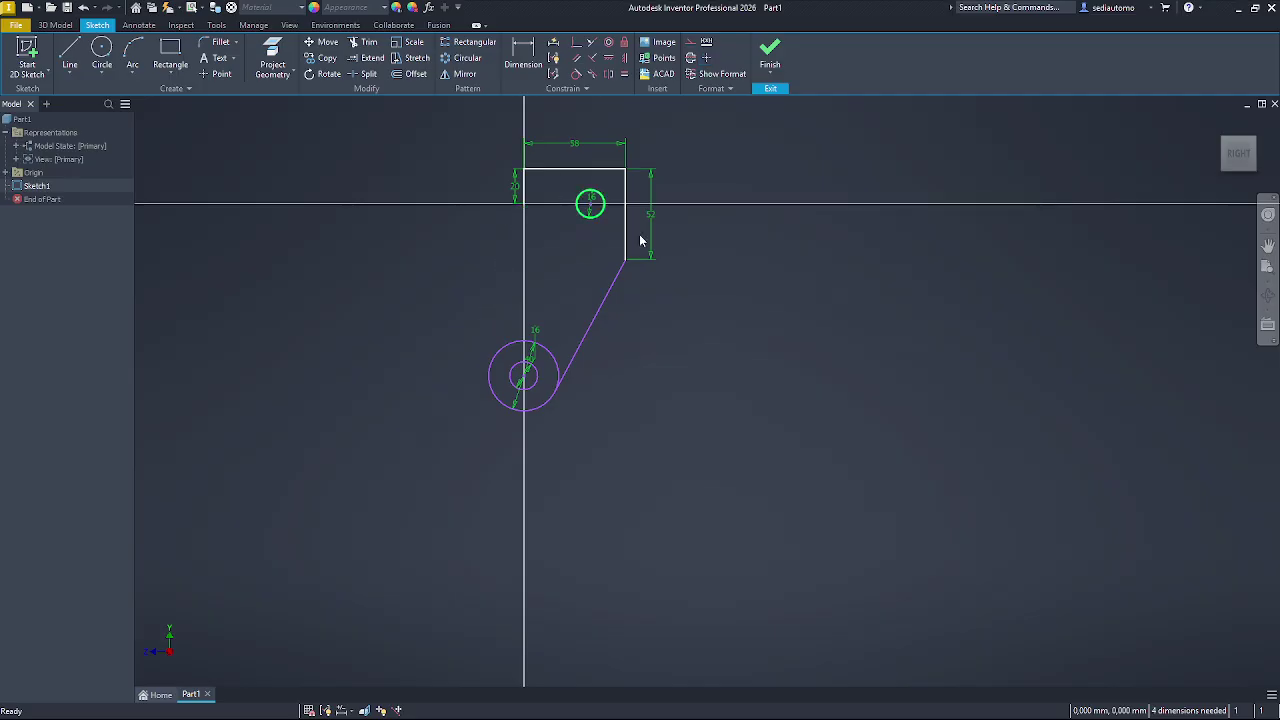
- Check the corner radius in the PDF drawing and fillet the plate's upper outer corner with a 13 mm radius
key("alt+Tab")
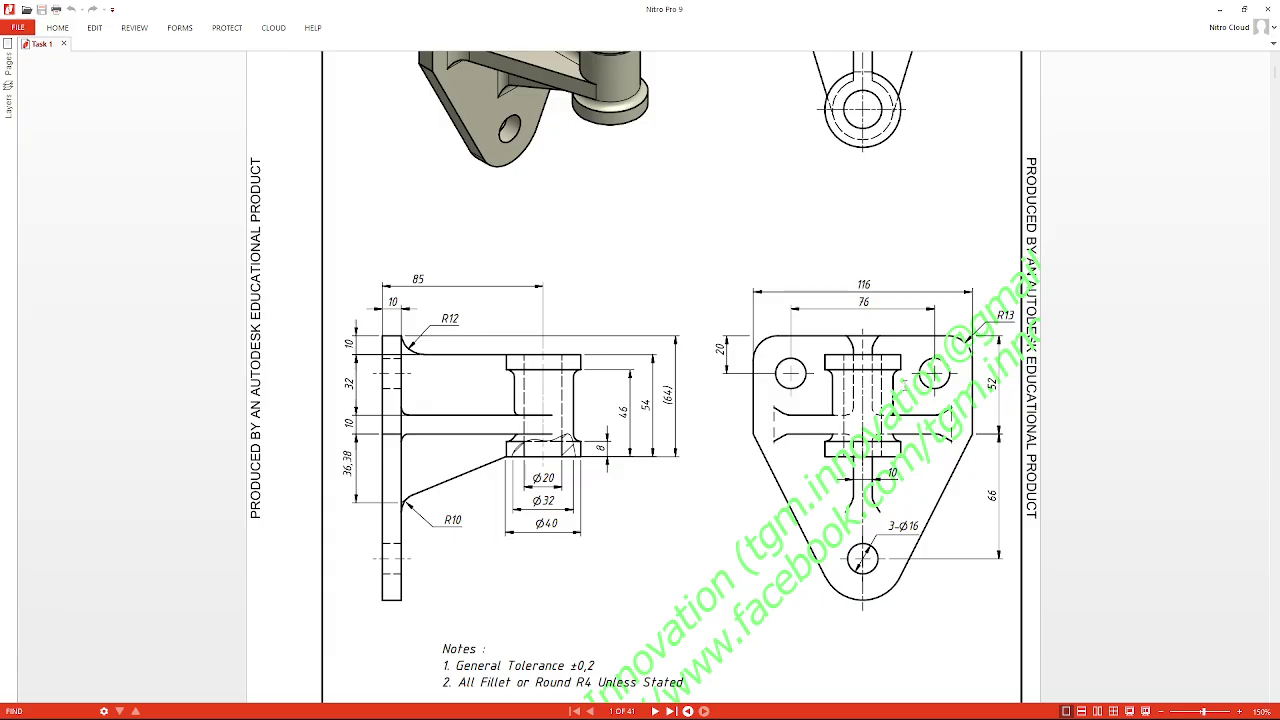
scroll(884, 394, "down", 1)
scroll(884, 394, "up", 5)
scroll(888, 407, "down", 3)
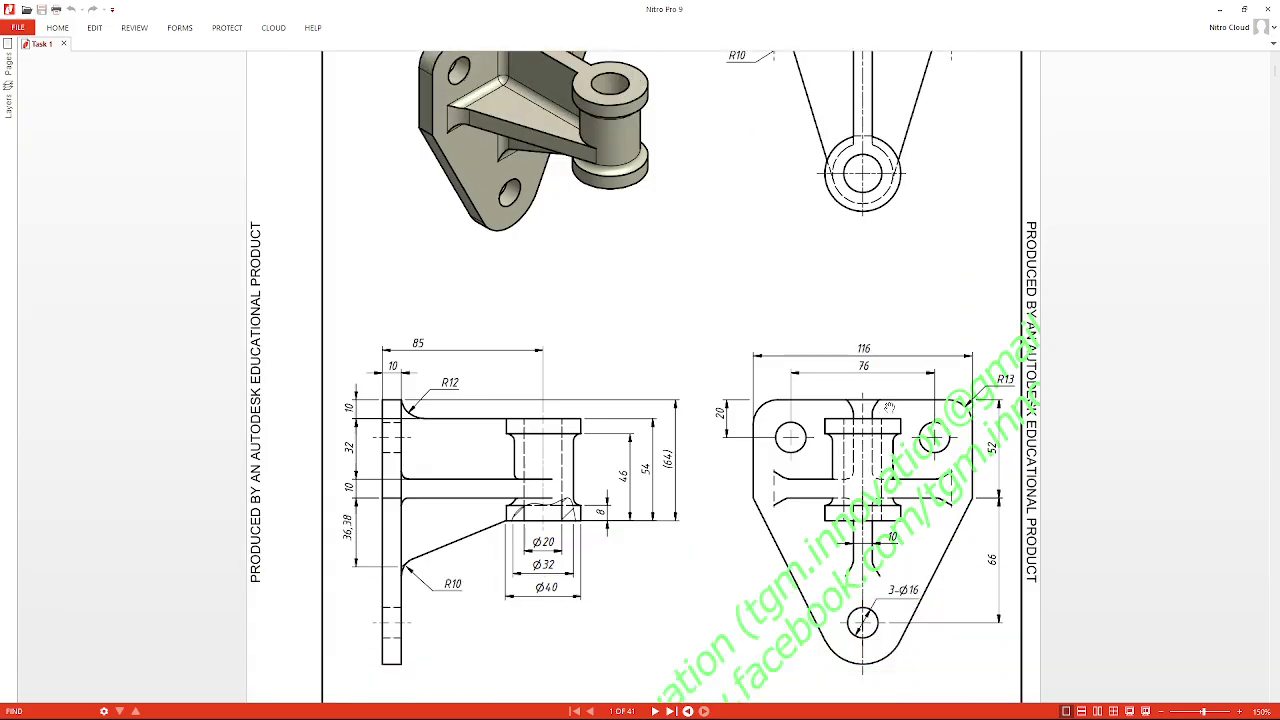
key("alt+Tab")
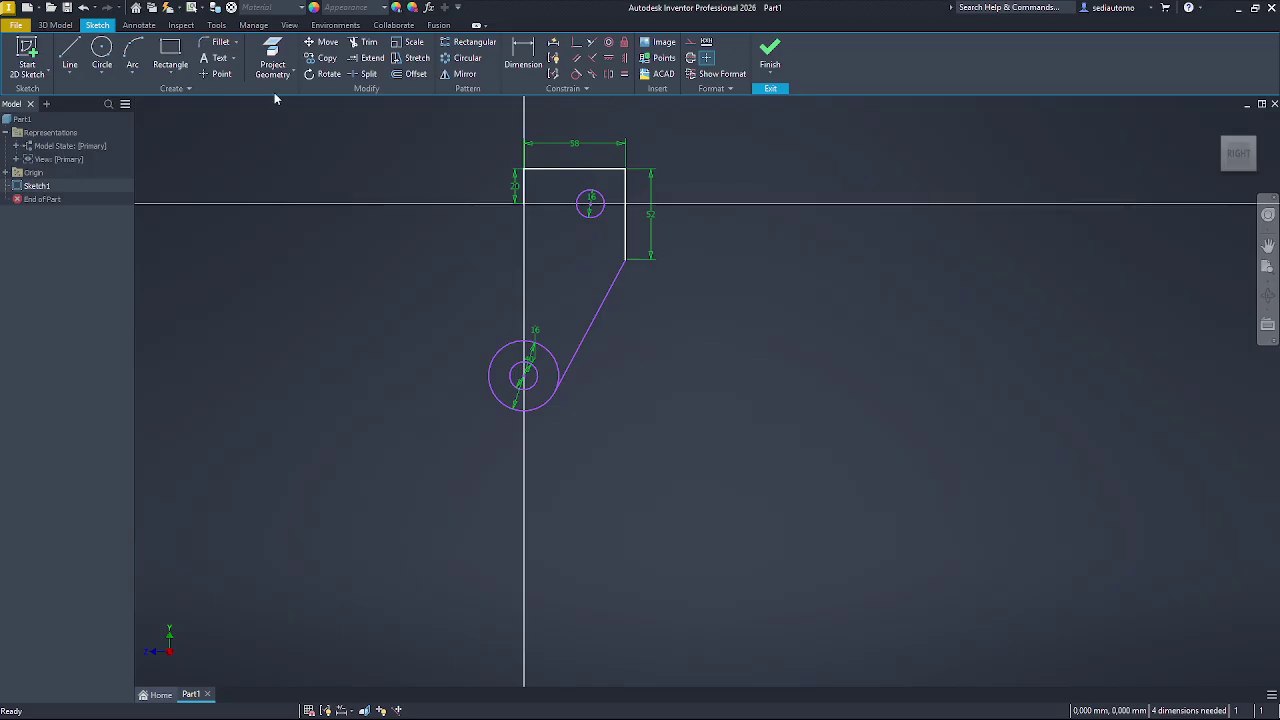
left_click(218, 42)
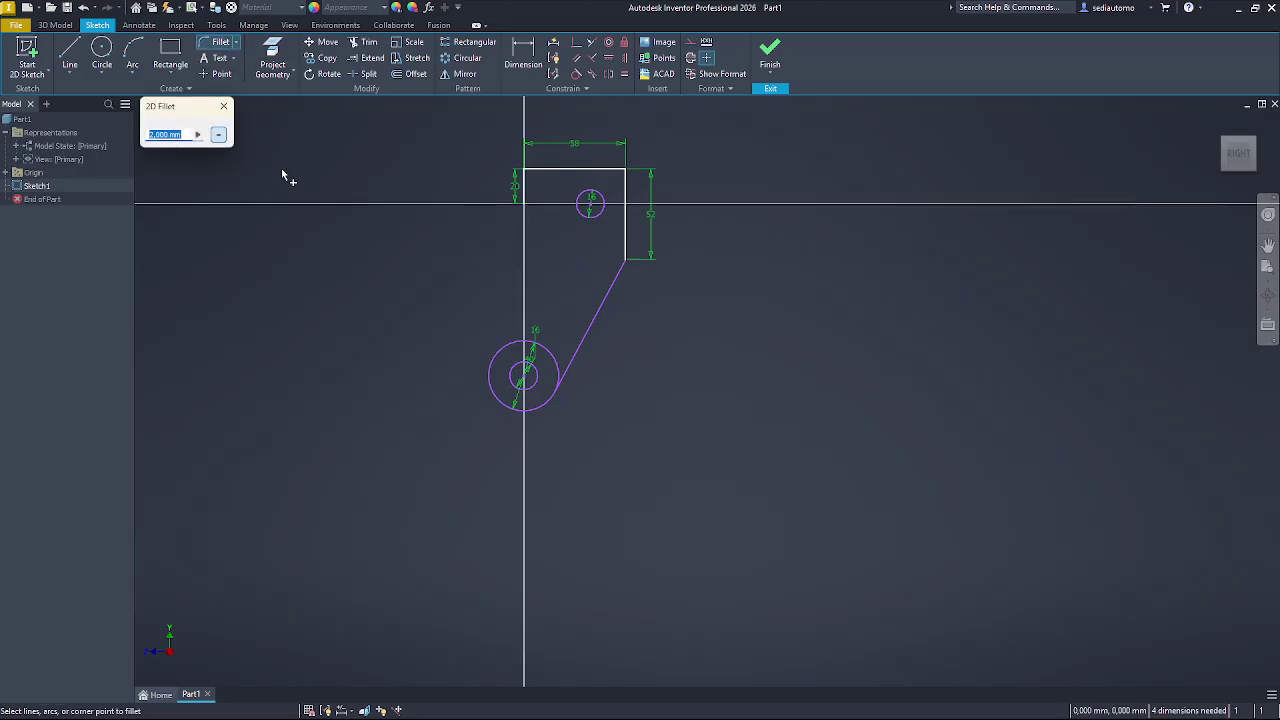
type("13")
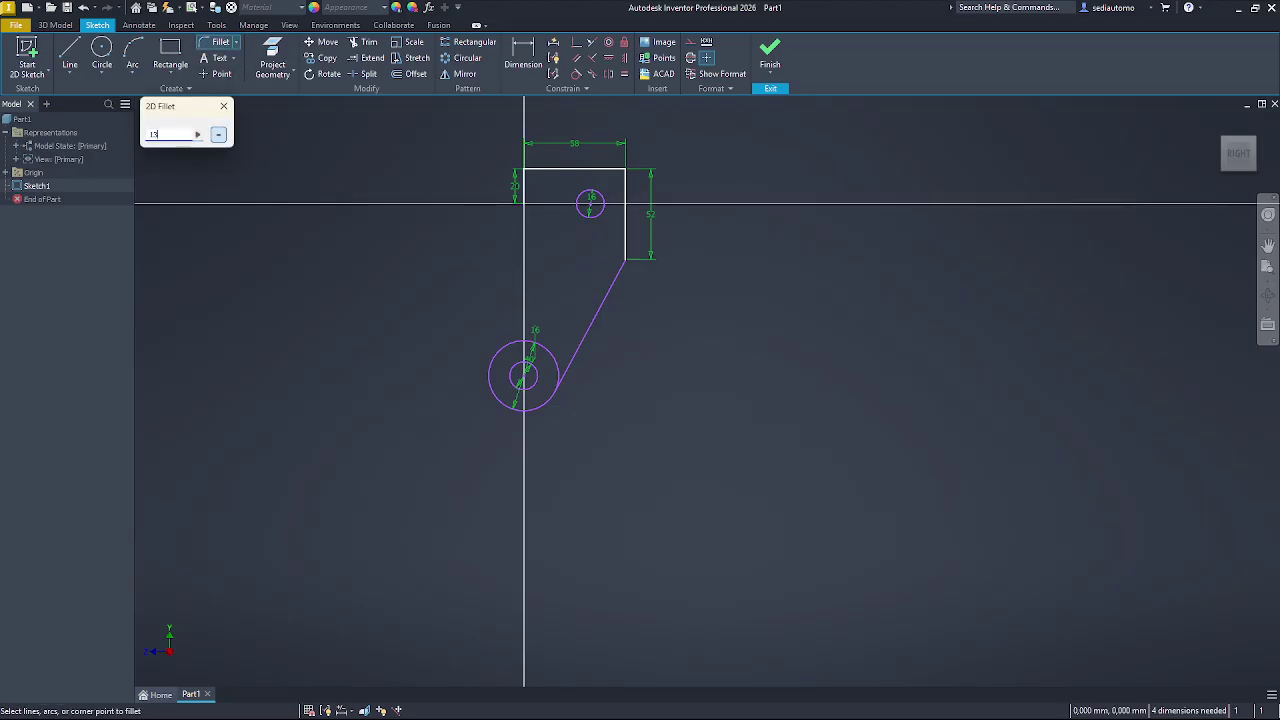
left_click(628, 187)
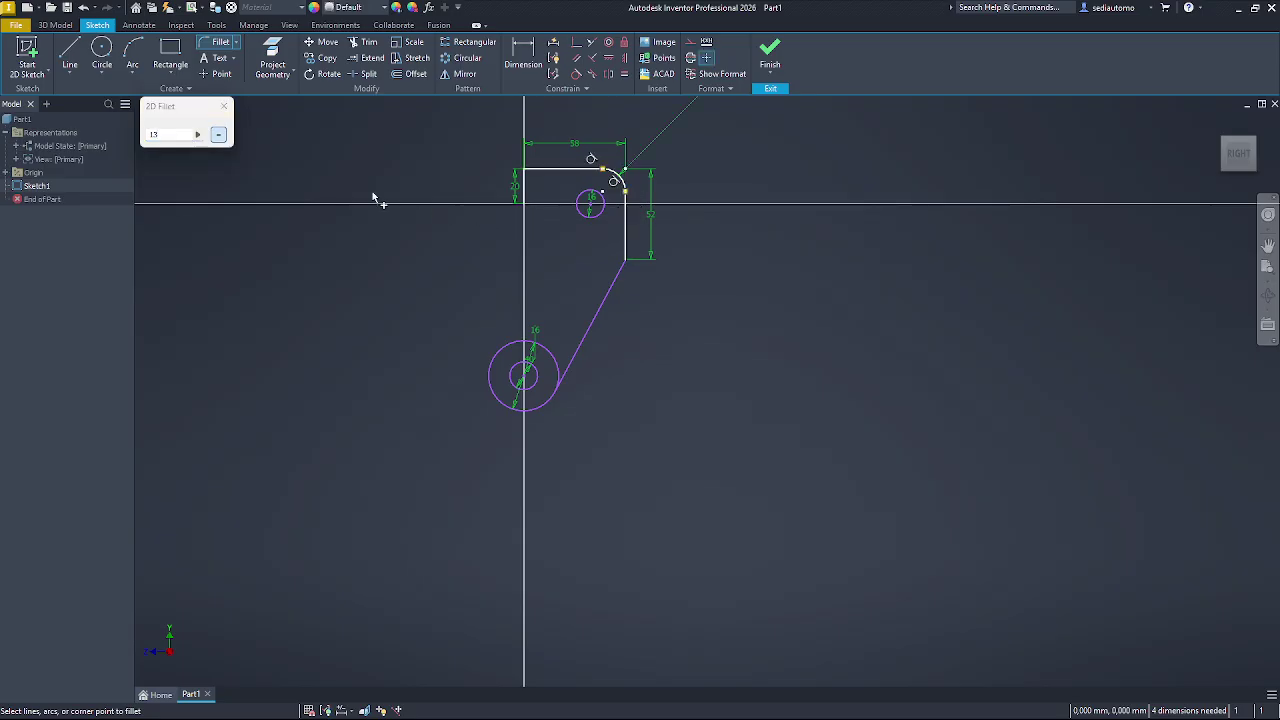
left_click(223, 106)
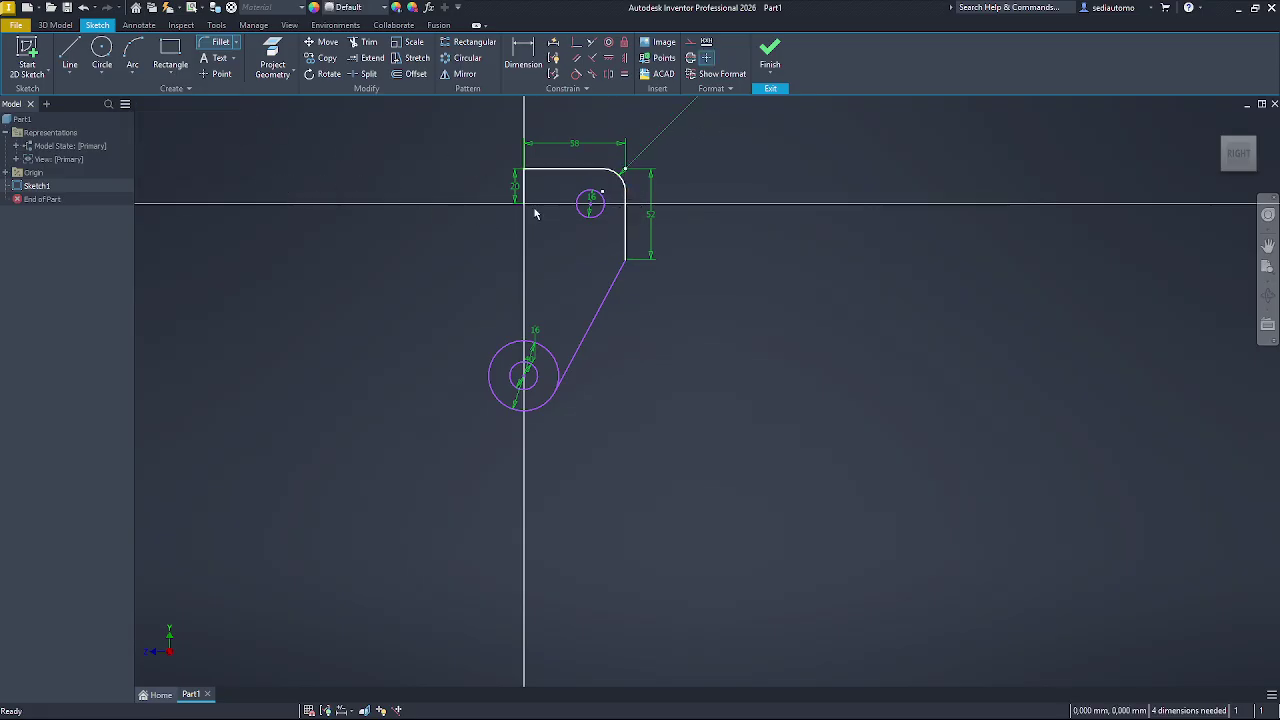
- Compare the profile with the PDF drawing and mirror the half outline and upper hole about the vertical centreline
key("alt+Tab")
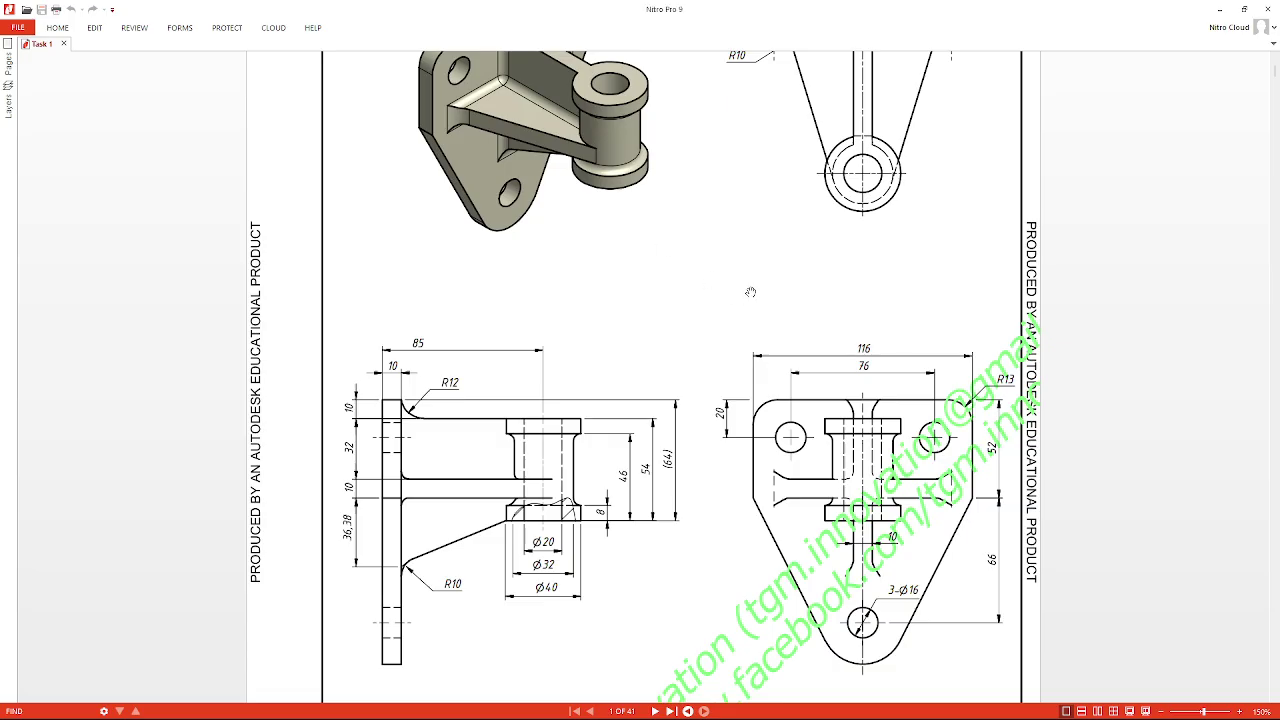
key("alt+Tab")
key("alt+Tab")
key("alt+Tab")
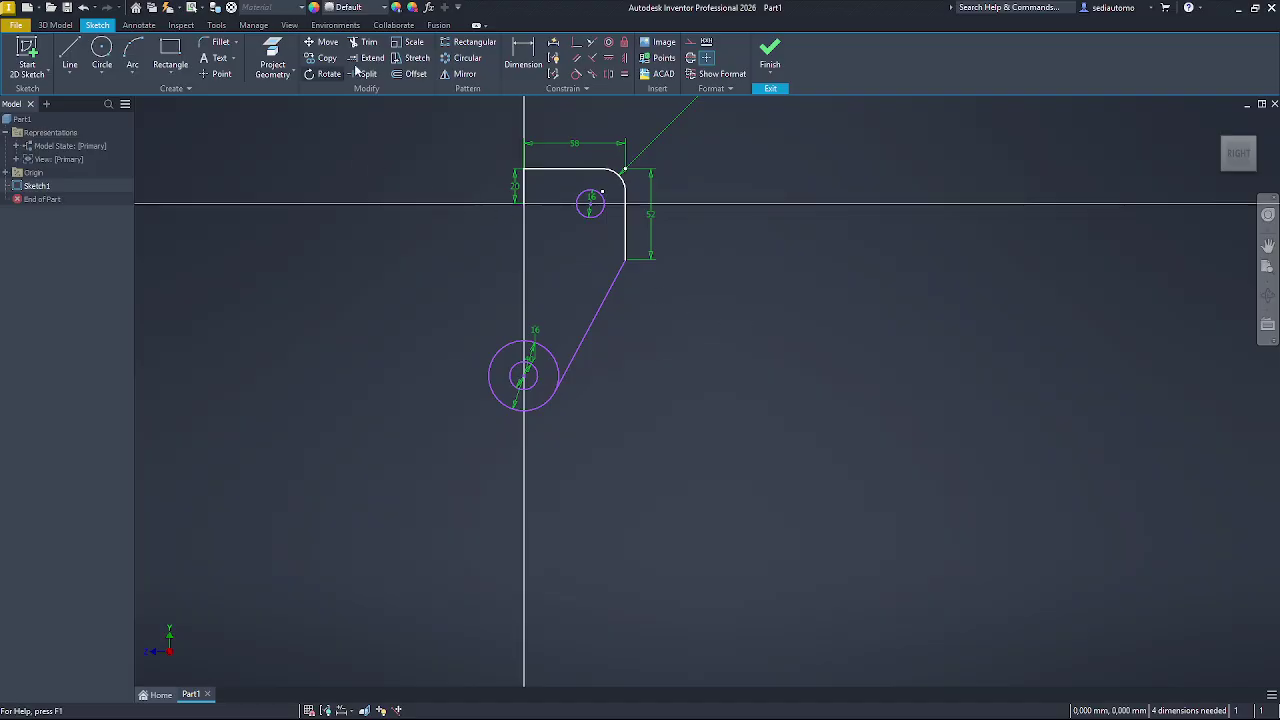
left_click(458, 74)
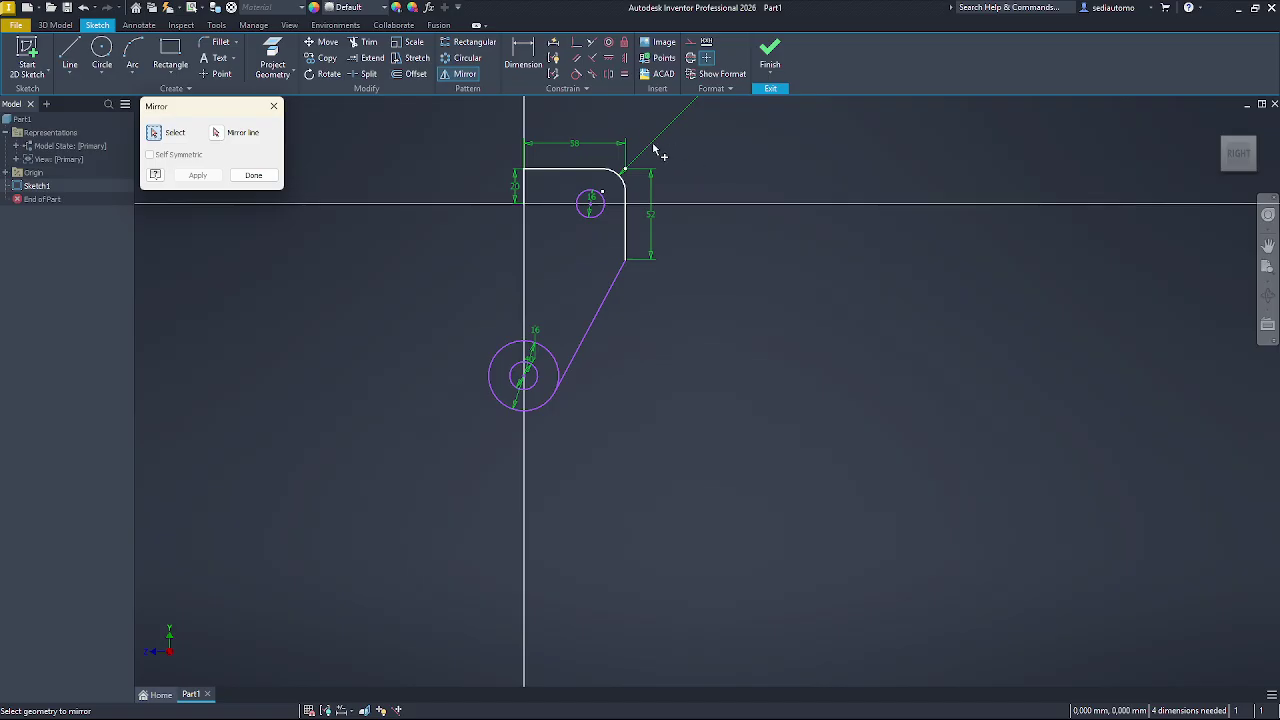
mouse_move(650, 127)
left_mouse_down()
mouse_move(576, 299)
mouse_move(567, 366)
left_mouse_up()
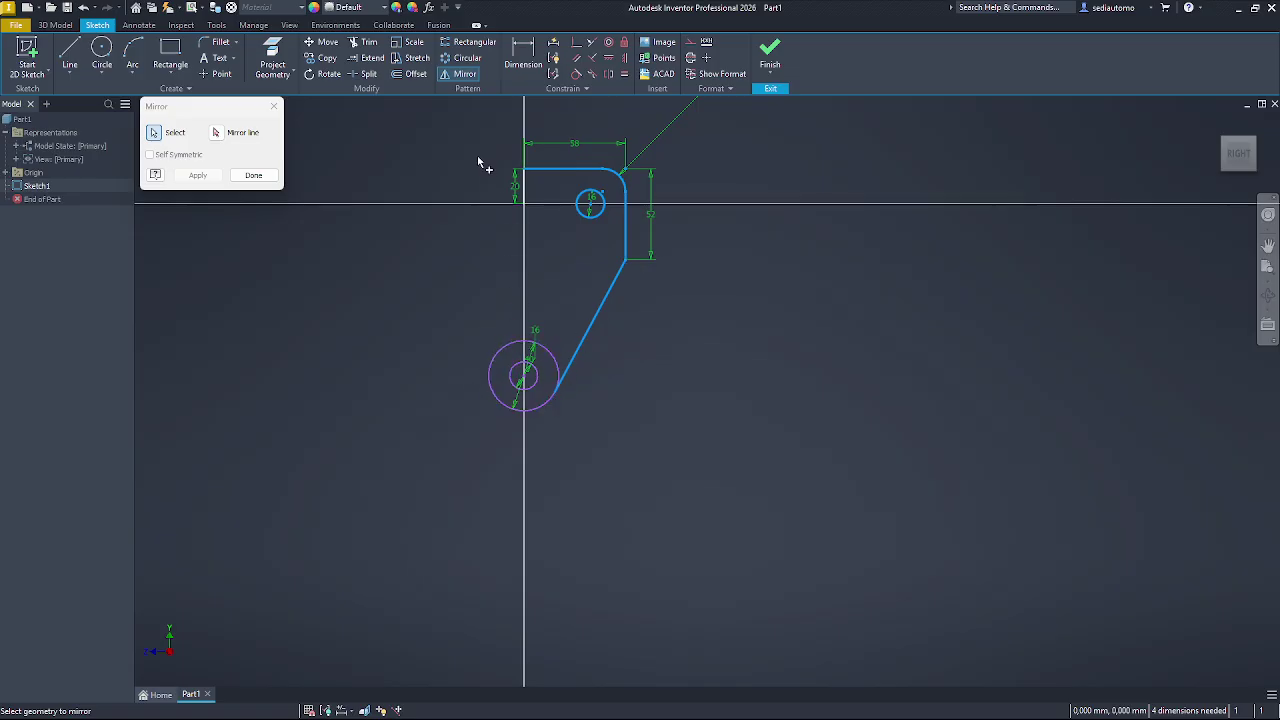
left_click(216, 132)
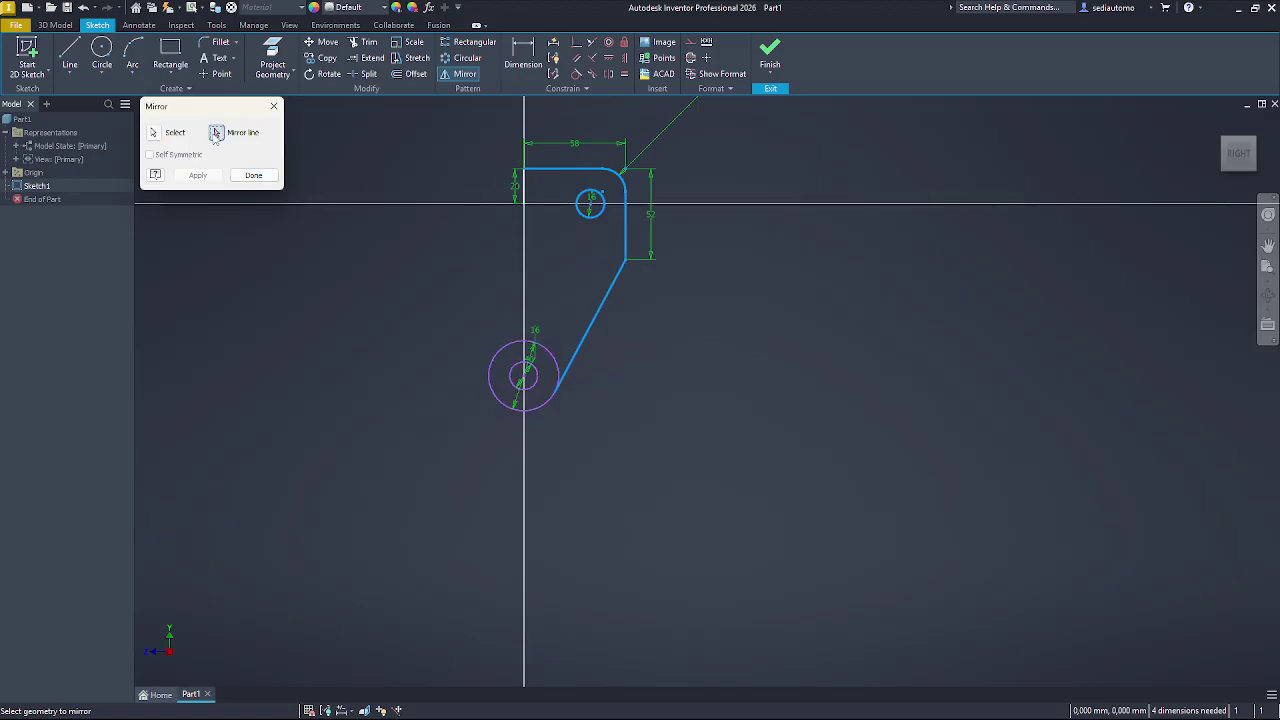
left_click(524, 197)
scroll(524, 197, "up", 5)
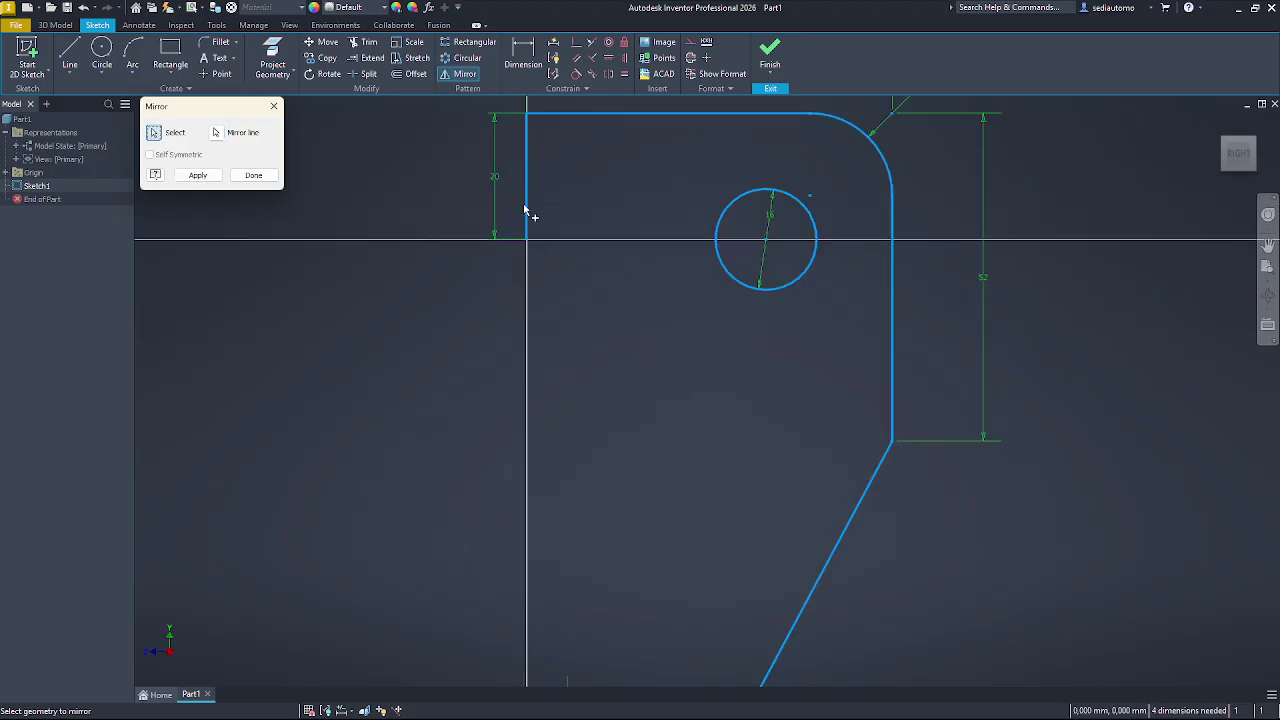
scroll(529, 212, "down", 5)
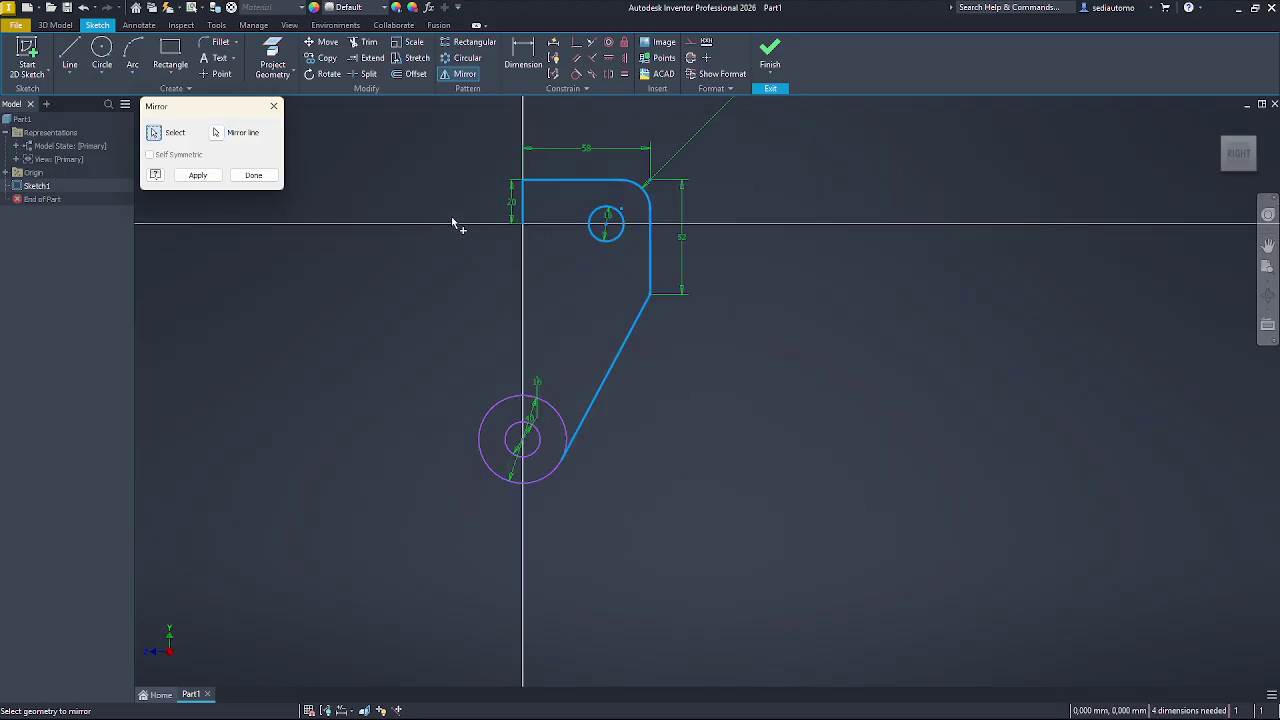
left_click(198, 175)
left_click(253, 175)
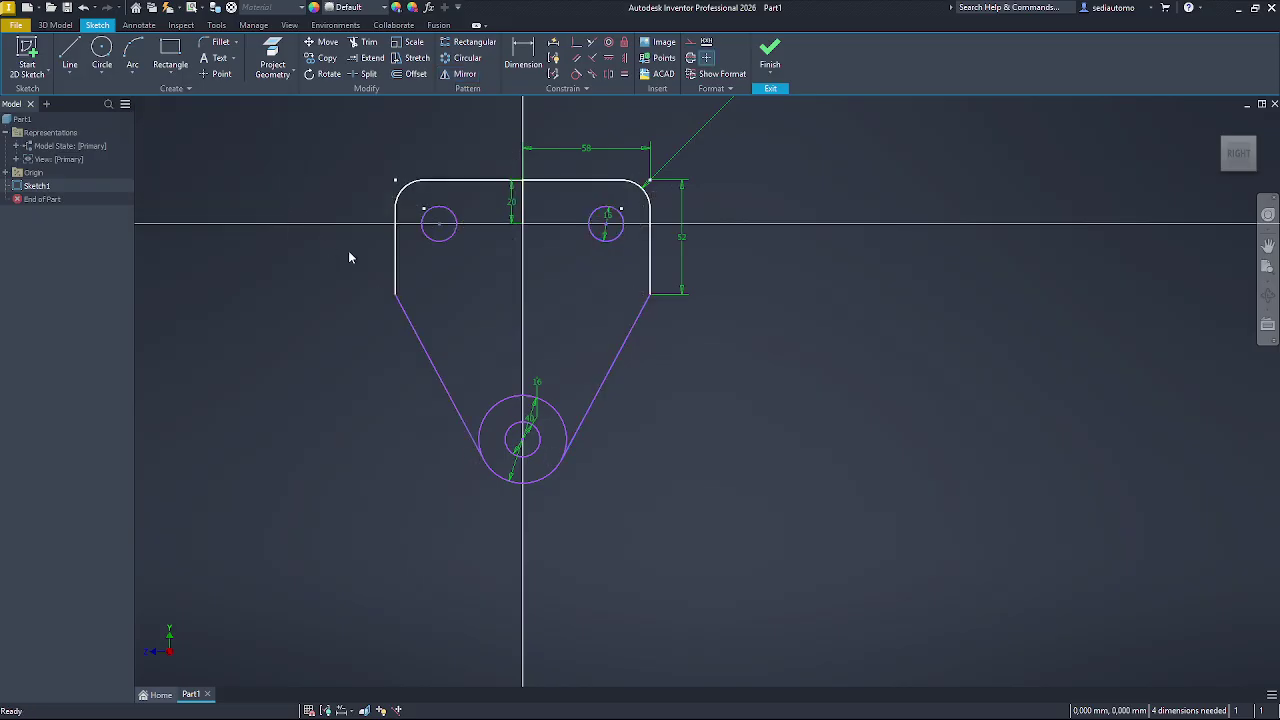
- Compare the mirrored plate outline with the PDF drawing's views and check the plate thickness in the side view
key("alt+Tab")
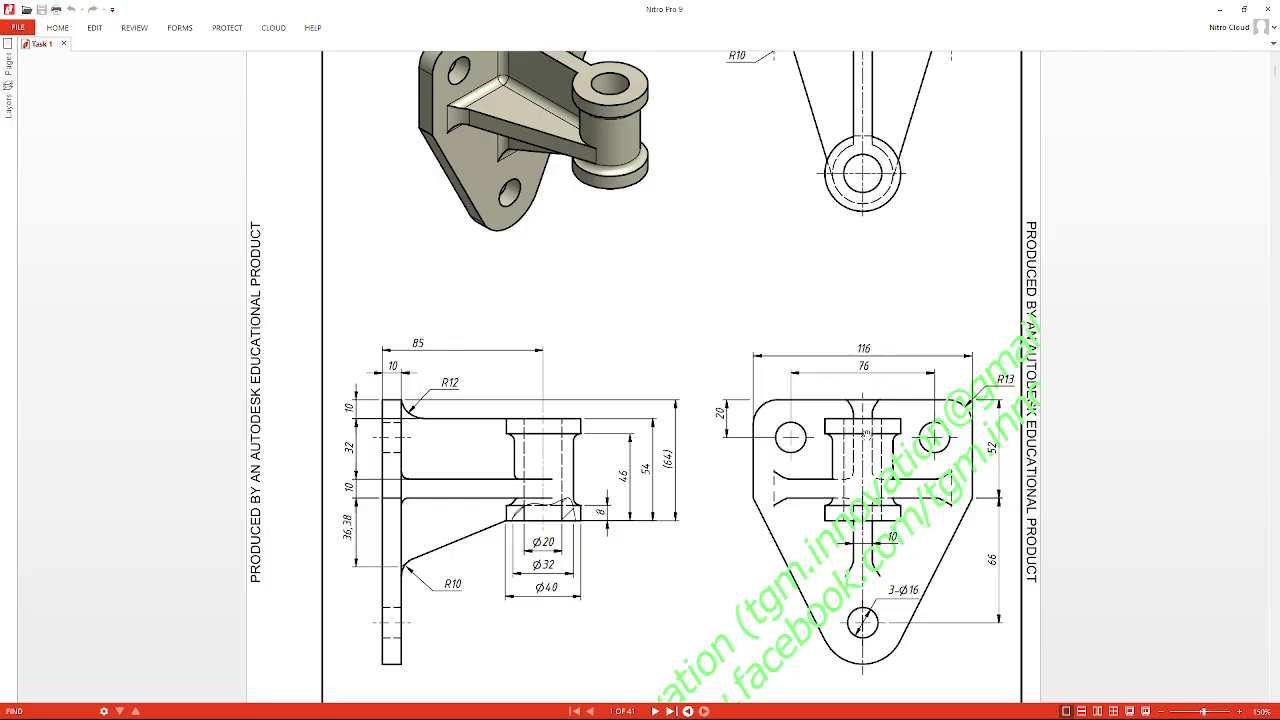
scroll(703, 405, "up", 3)
scroll(608, 422, "down", 3)
scroll(416, 354, "up", 3)
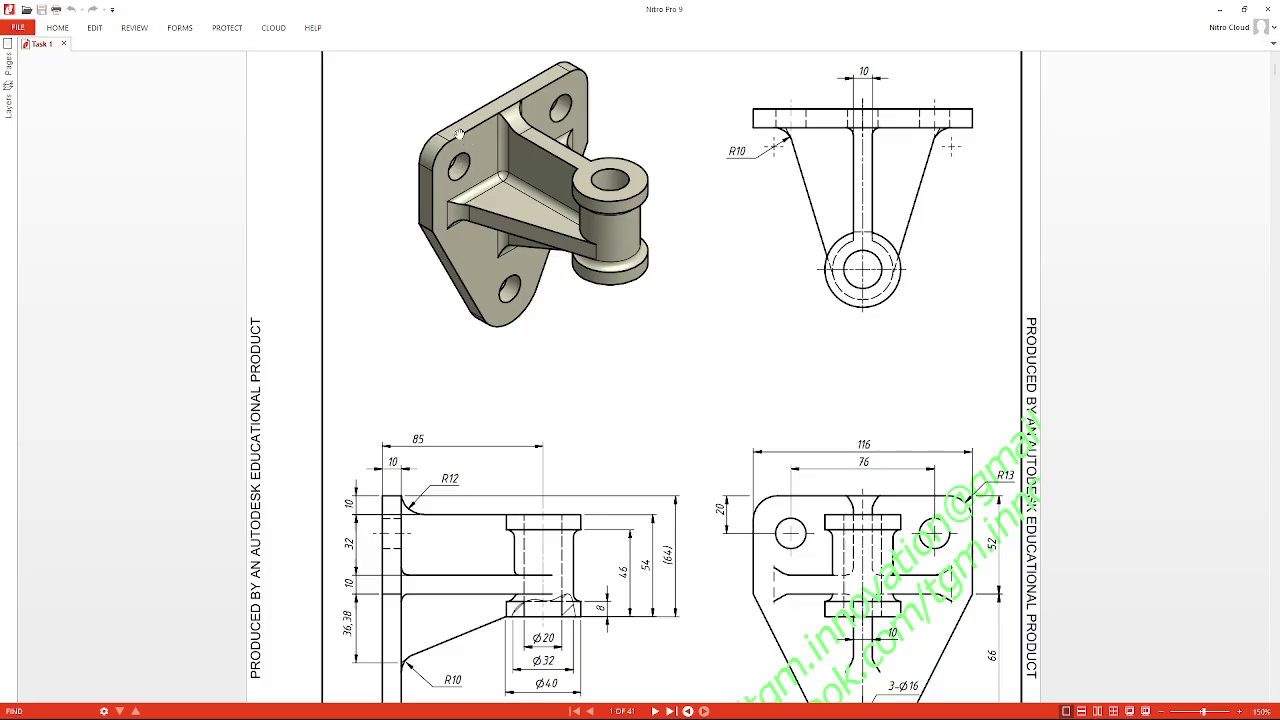
key("alt+Tab")
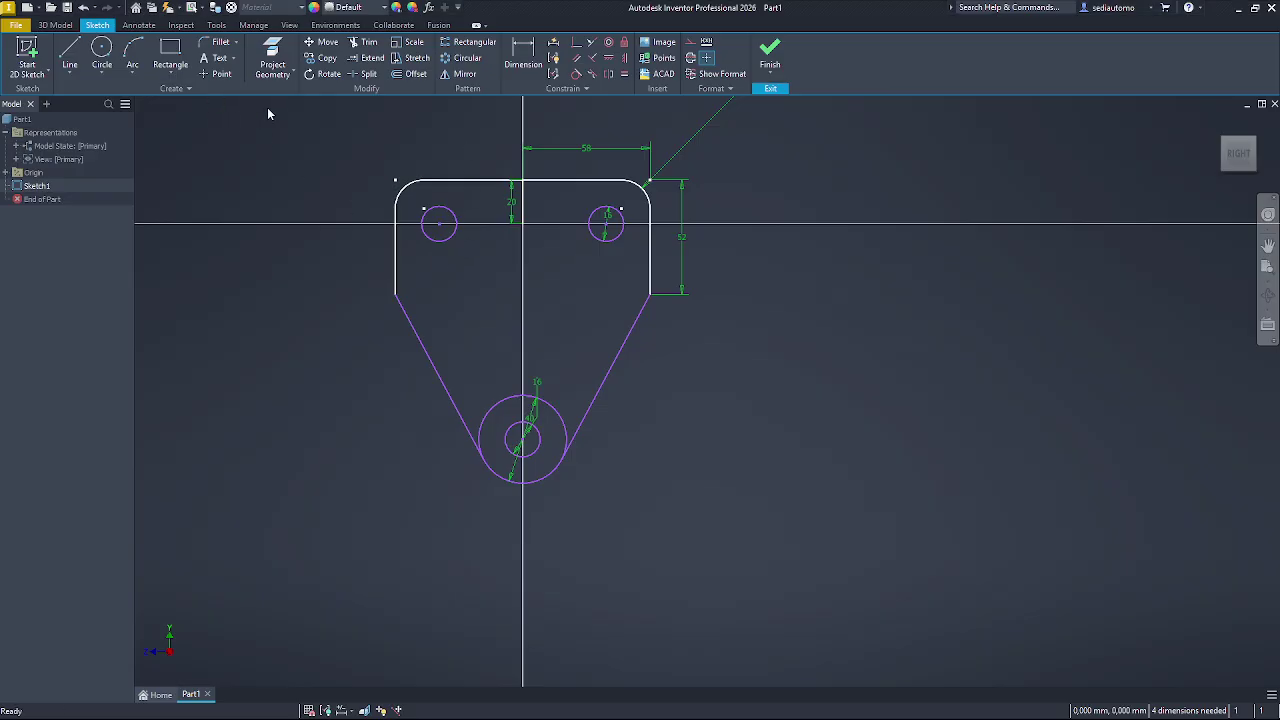
key("alt+Tab")
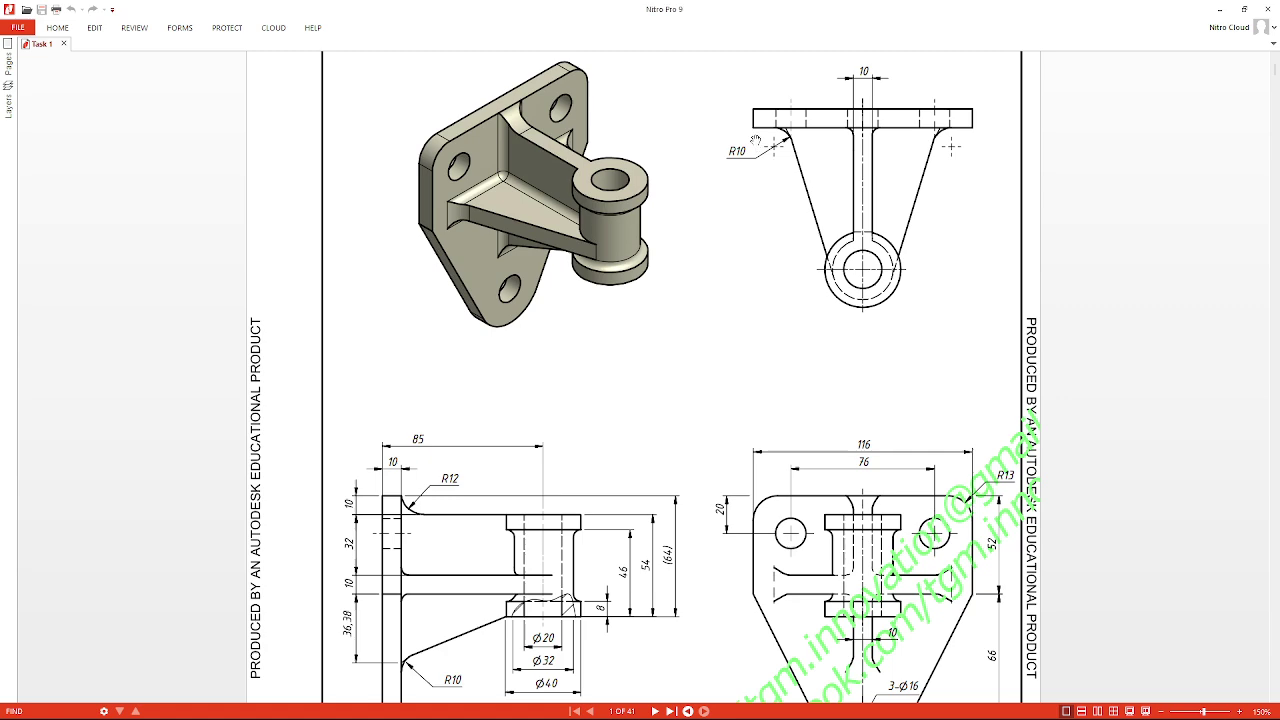
scroll(733, 229, "down", 4)
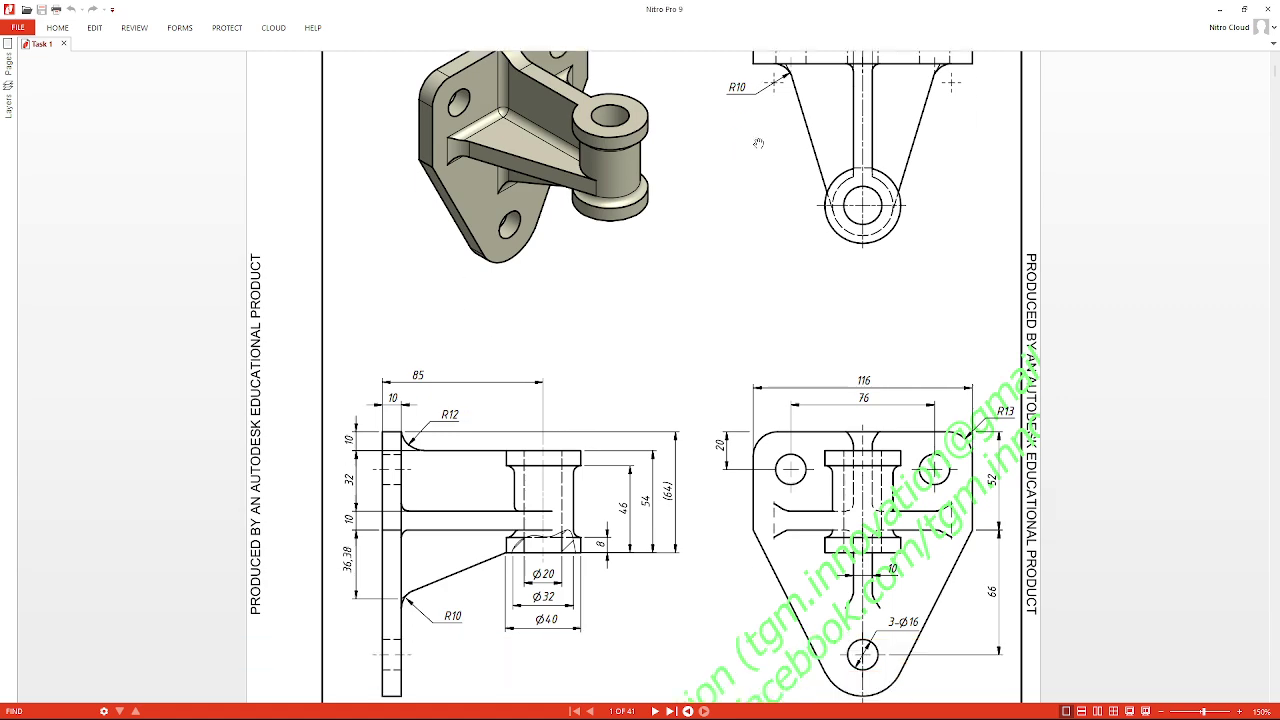
key("alt+Tab")
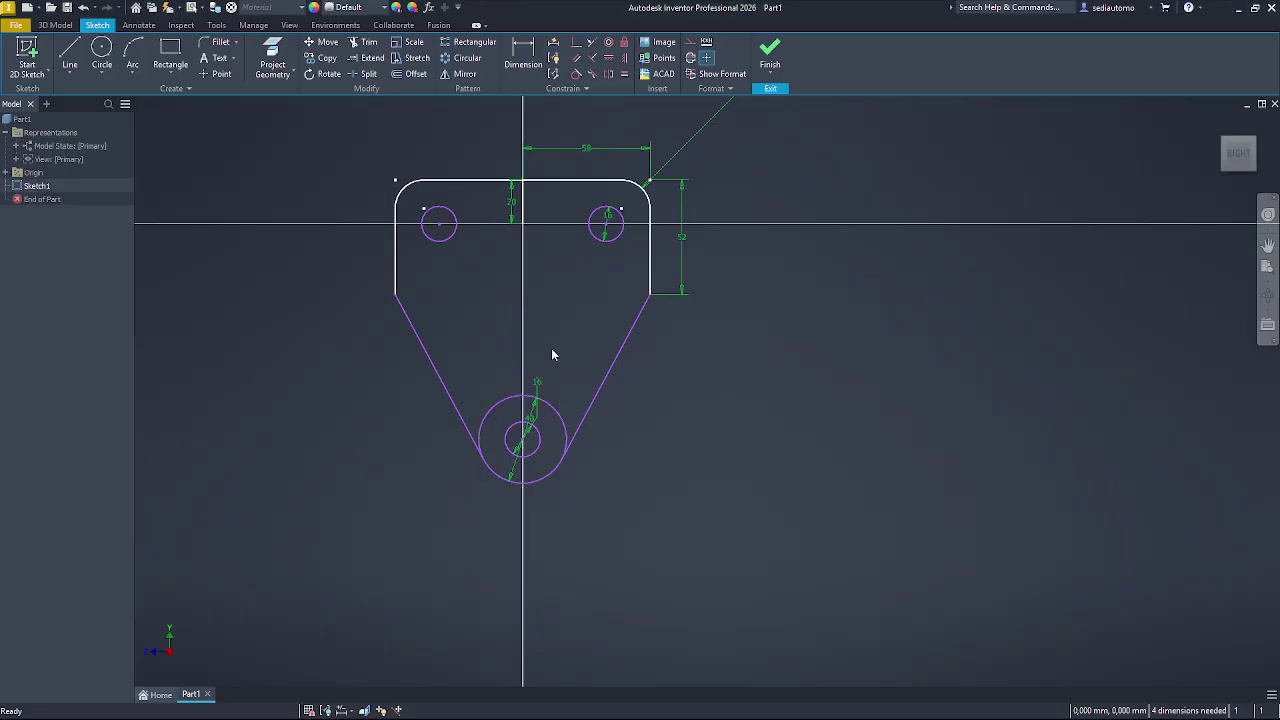
- Trim the inner arc of the 40 mm circle and extrude the plate profile 10 mm, leaving the three holes open
key("x")
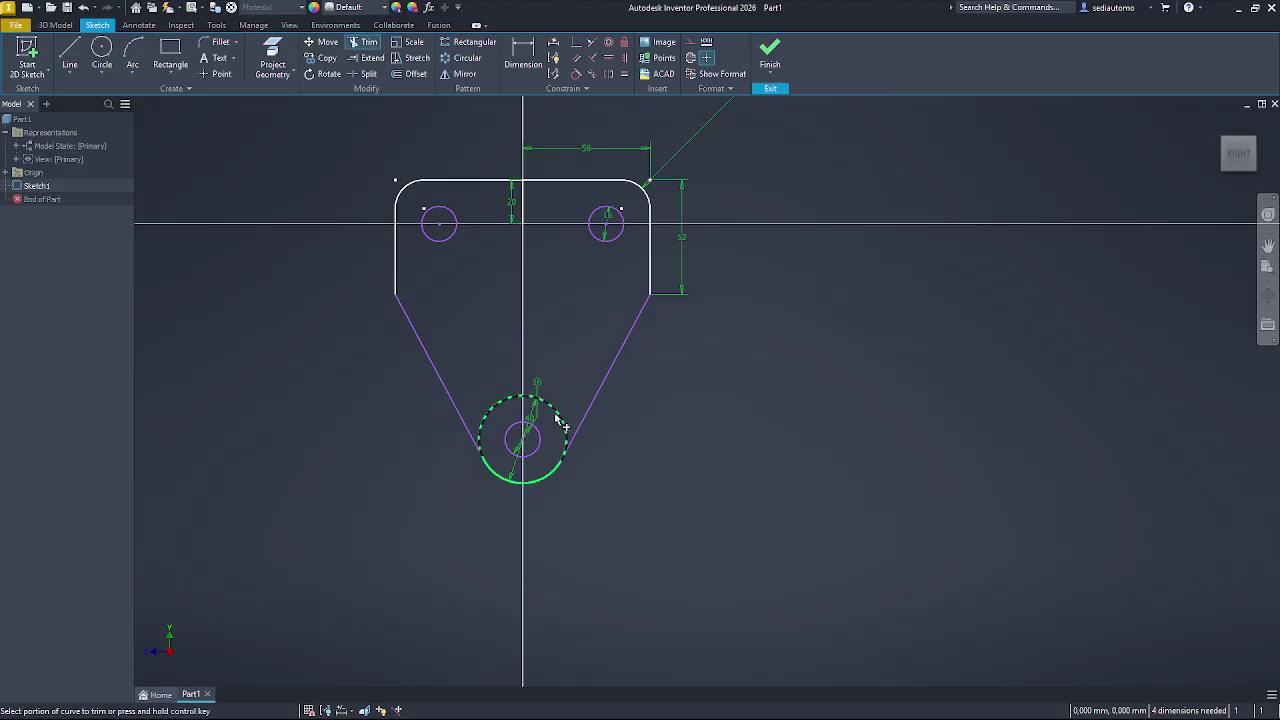
left_click(564, 417)
key("e")
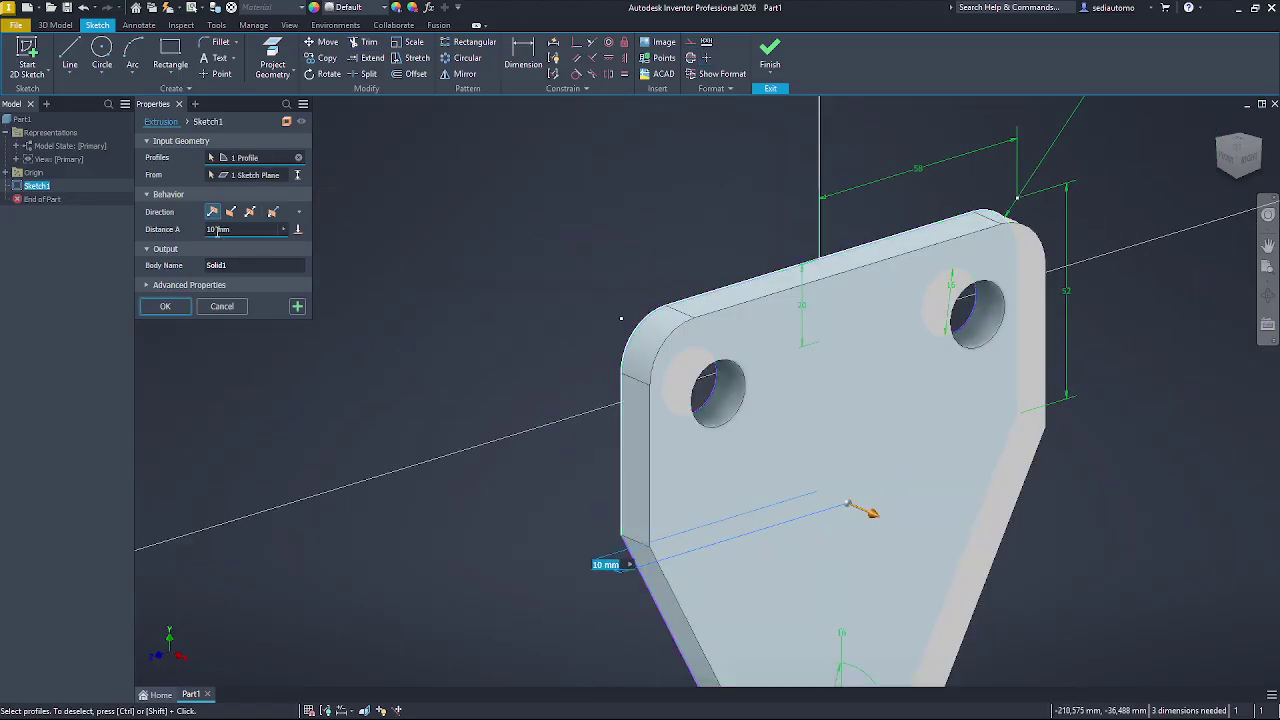
scroll(445, 268, "down", 5)
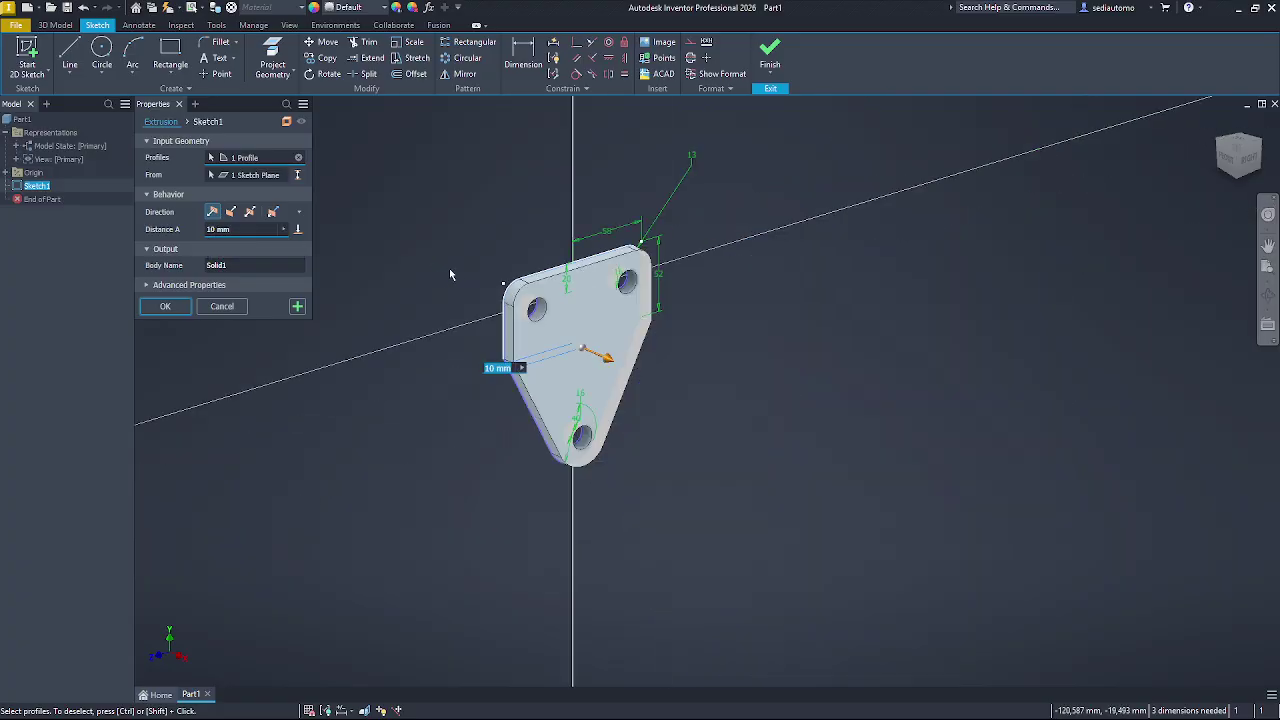
left_click(178, 310)
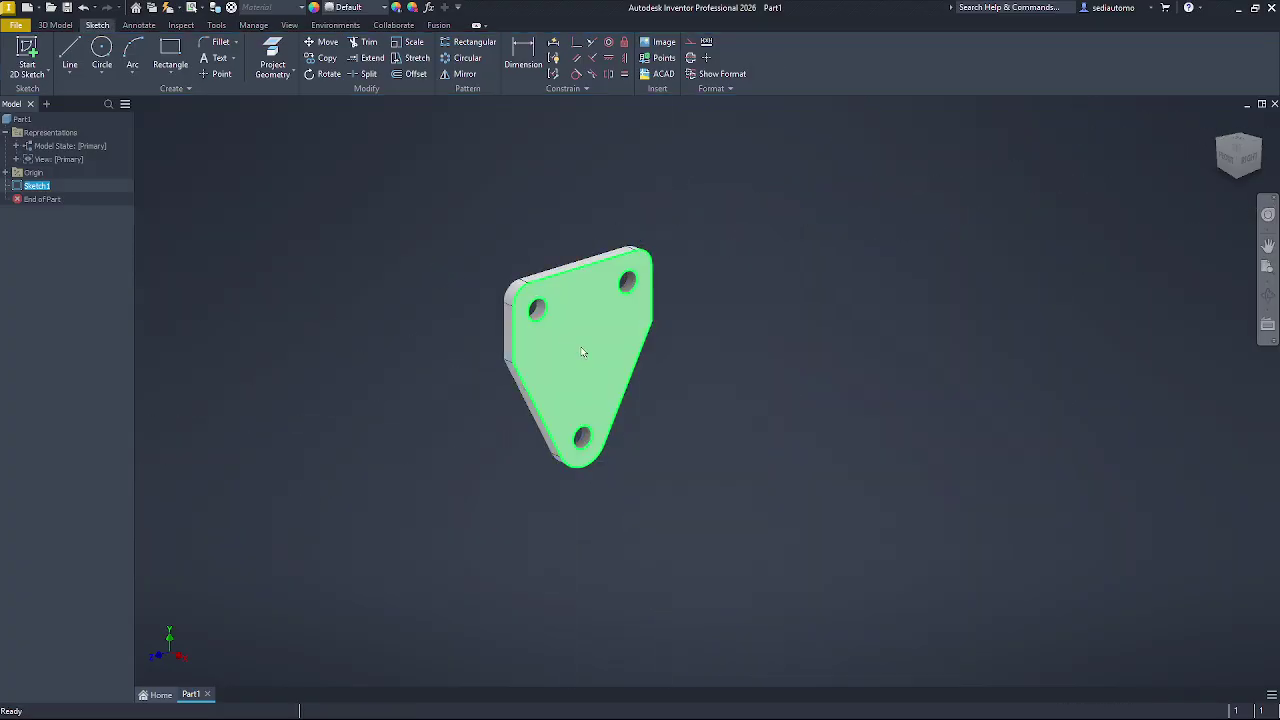
- Examine the ribs and the cylindrical boss in the PDF drawing's isometric, top and side views, and return to the Inventor part
key("alt+Tab")
scroll(624, 343, "up", 3)
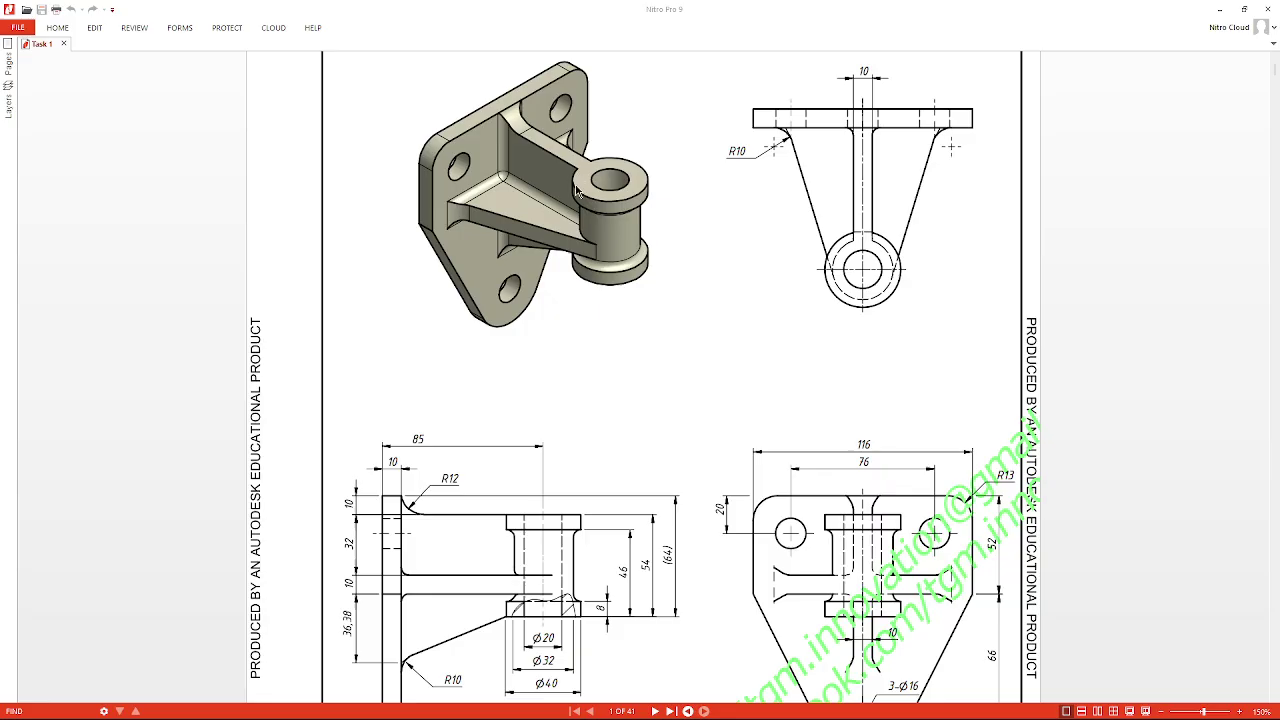
scroll(515, 433, "down", 1)
scroll(516, 330, "up", 1)
scroll(474, 298, "down", 1)
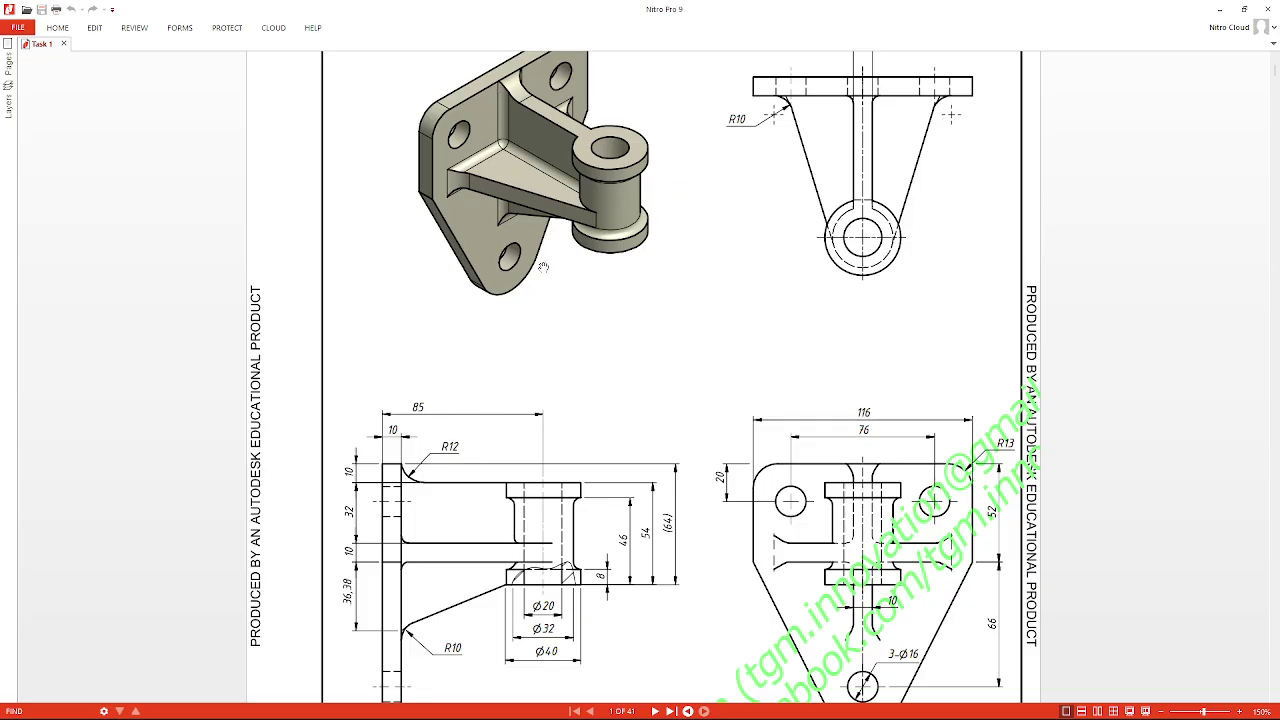
scroll(549, 431, "down", 1)
scroll(551, 438, "up", 3)
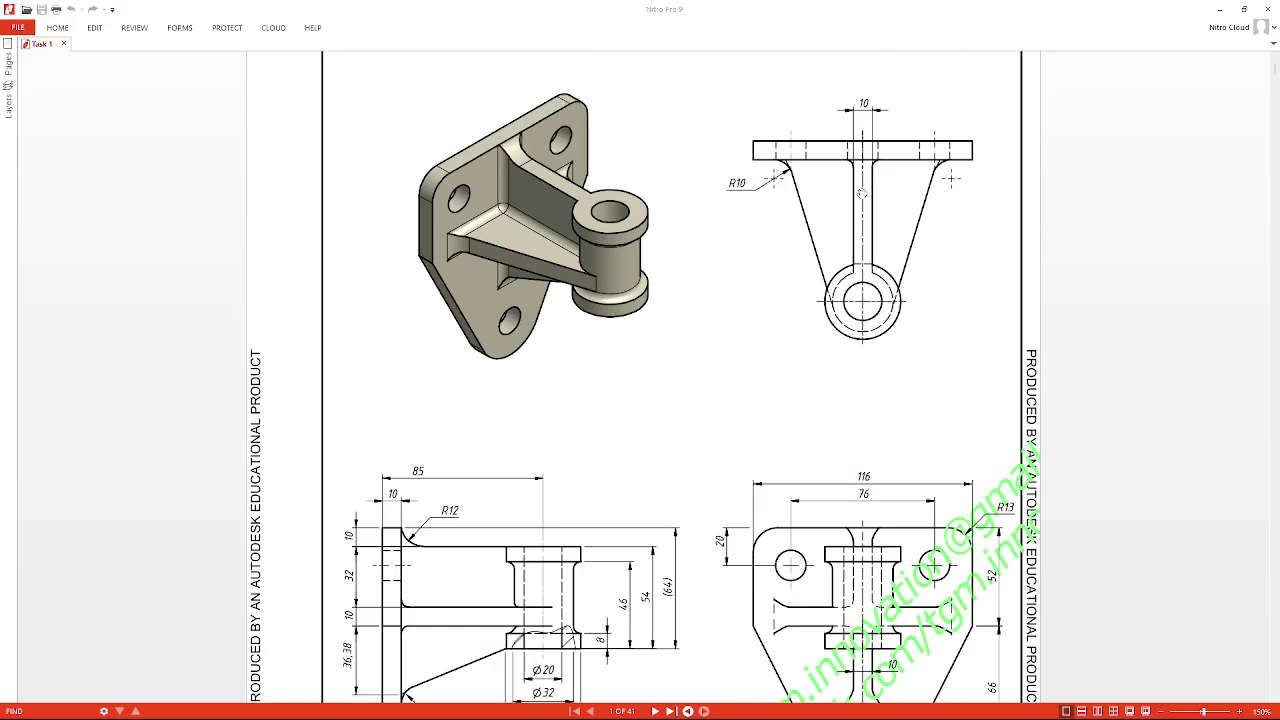
key("alt+Tab")
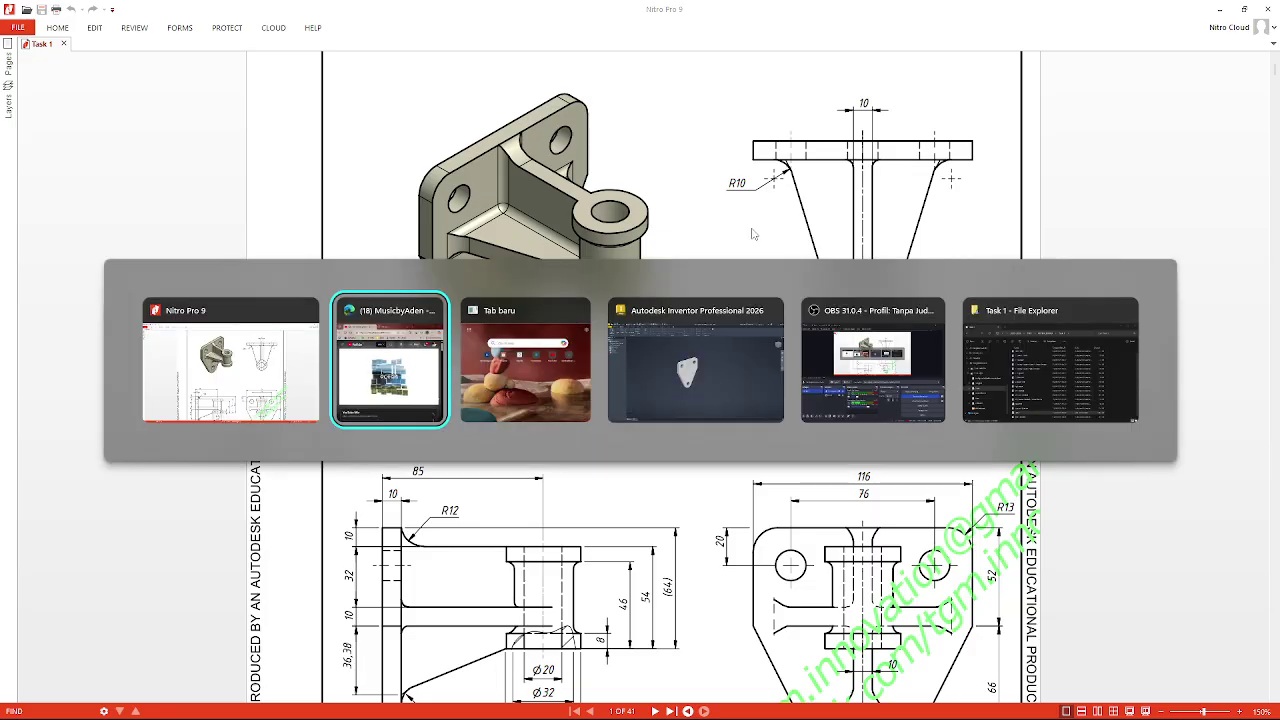
key("alt+Tab")
key("alt+Tab")
key("alt+Tab")
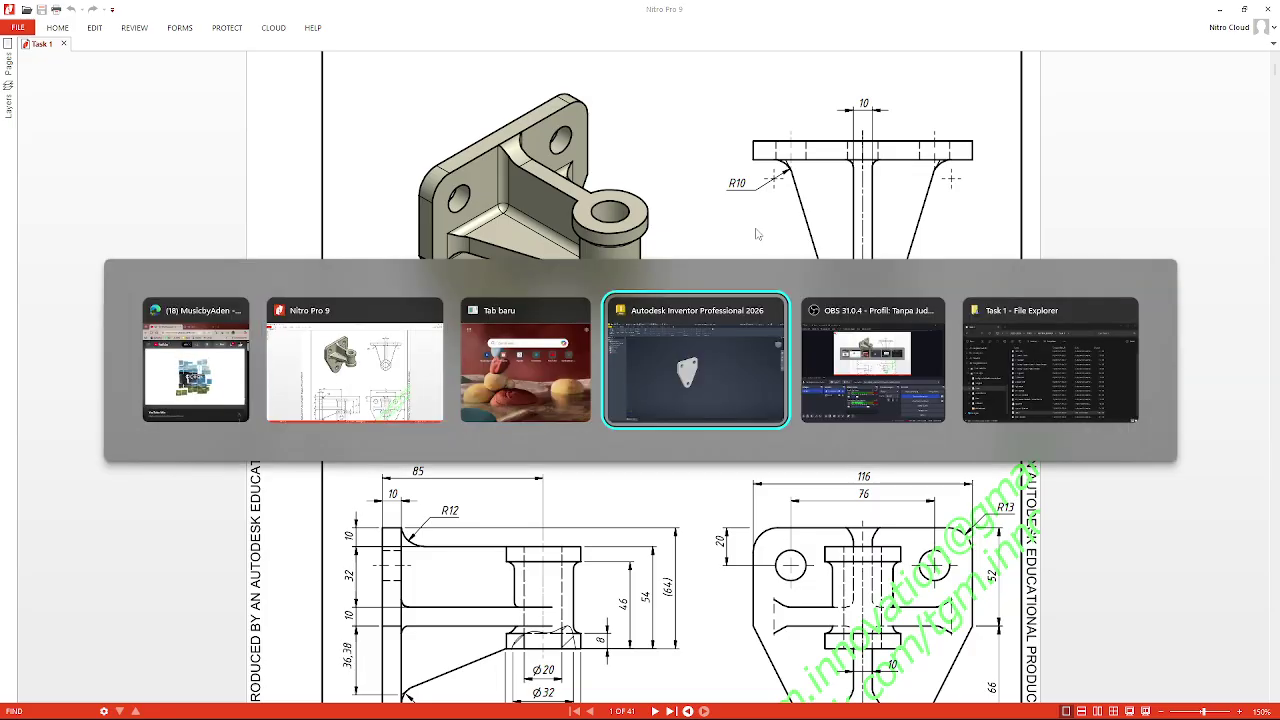
- Start a line sketch on the plate's front face and check the rib's offset from the top edge in the PDF drawing
left_click(69, 55)
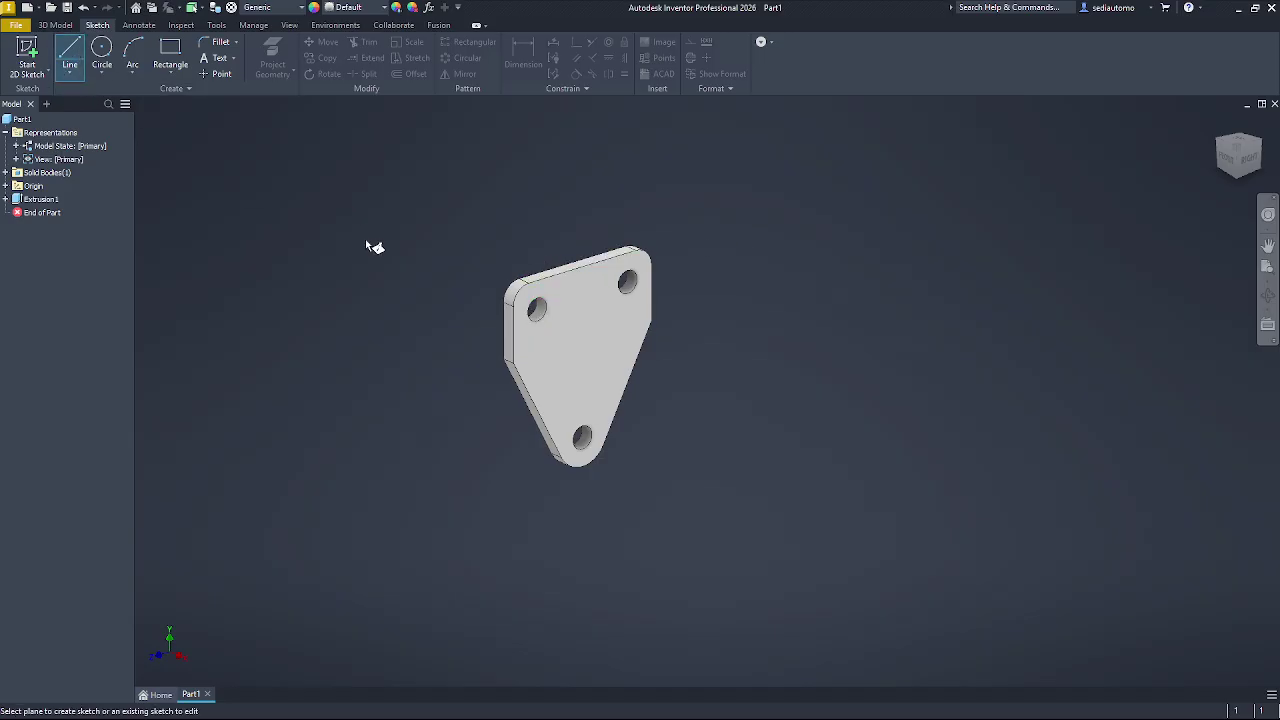
left_click(581, 312)
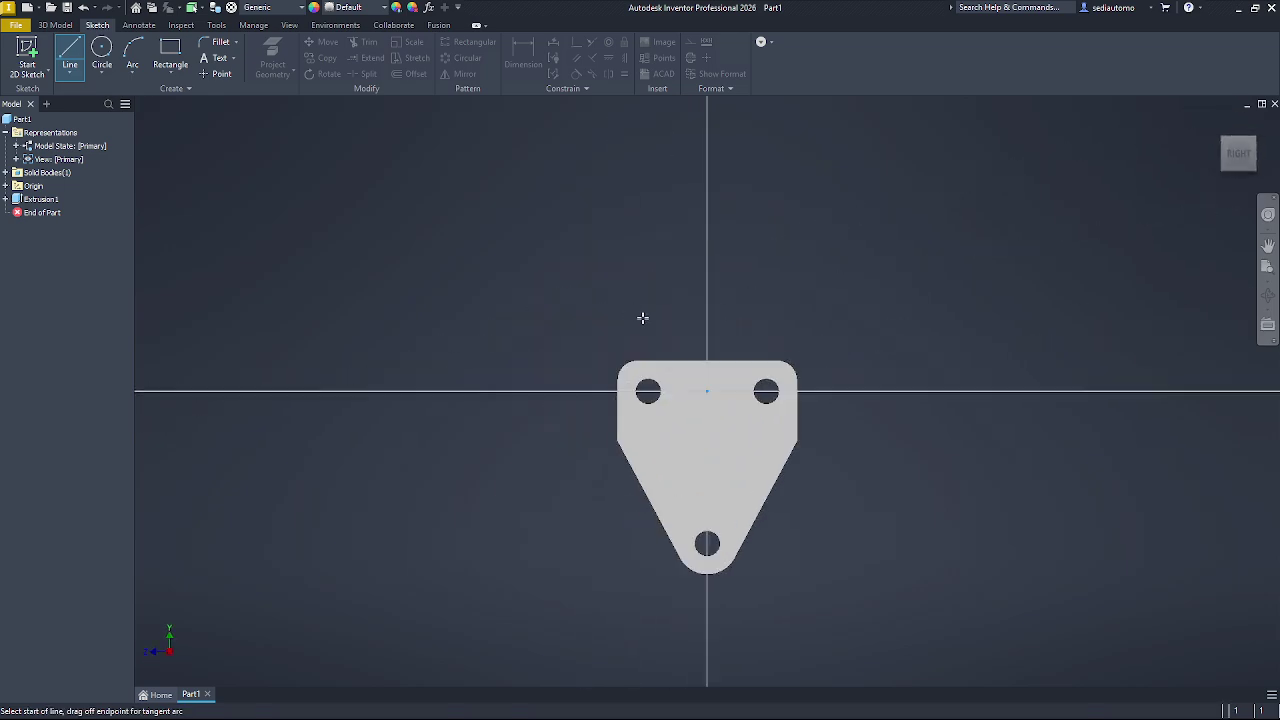
key("alt+Tab")
left_click(634, 344)
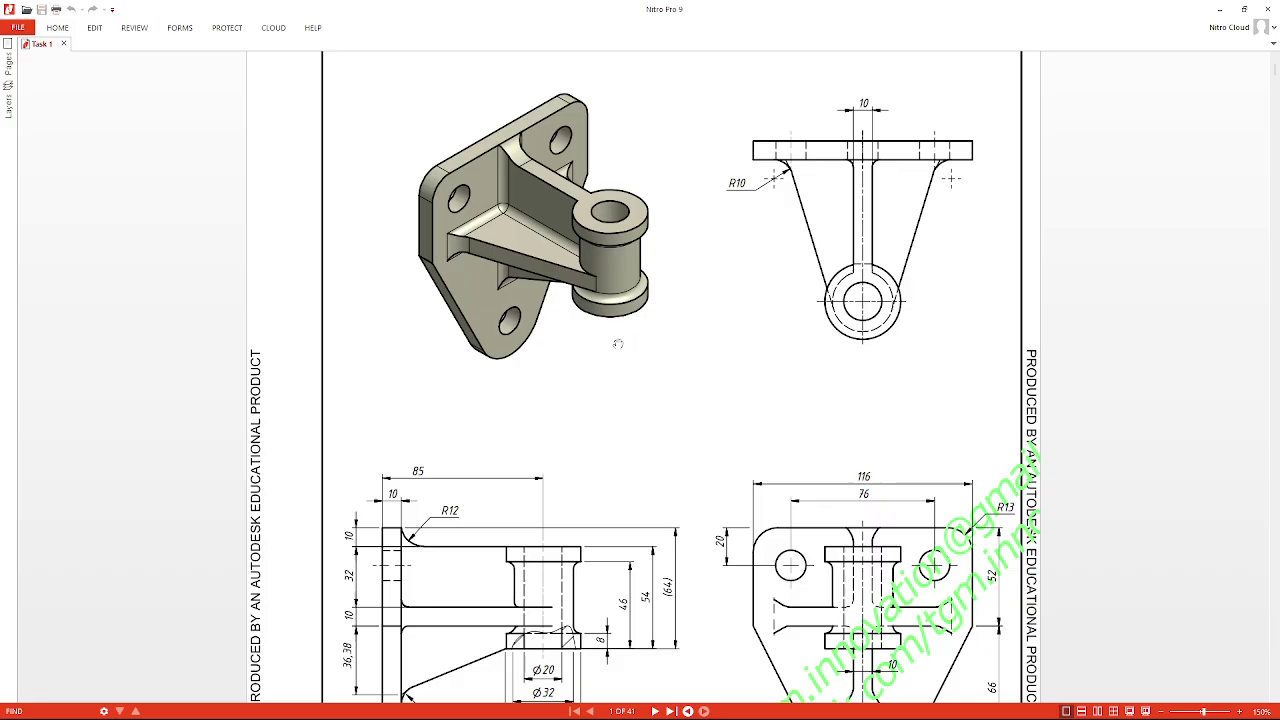
scroll(480, 444, "down", 2)
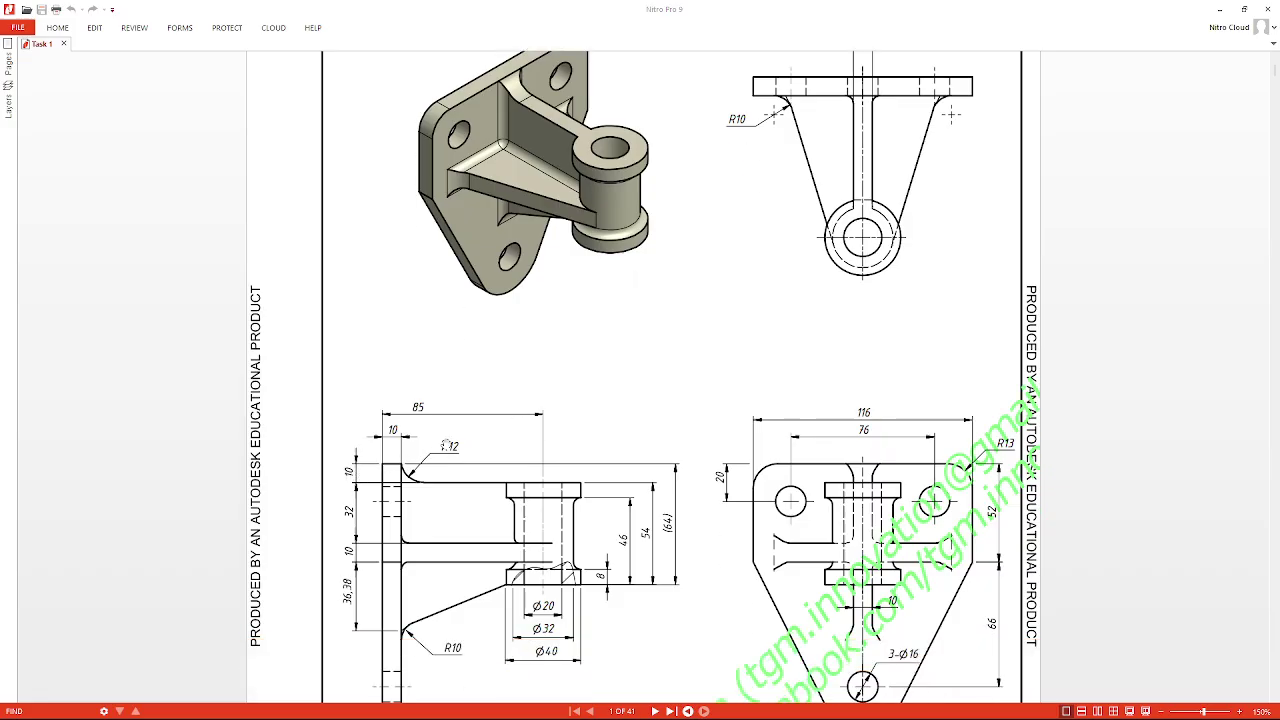
key("alt+Tab")
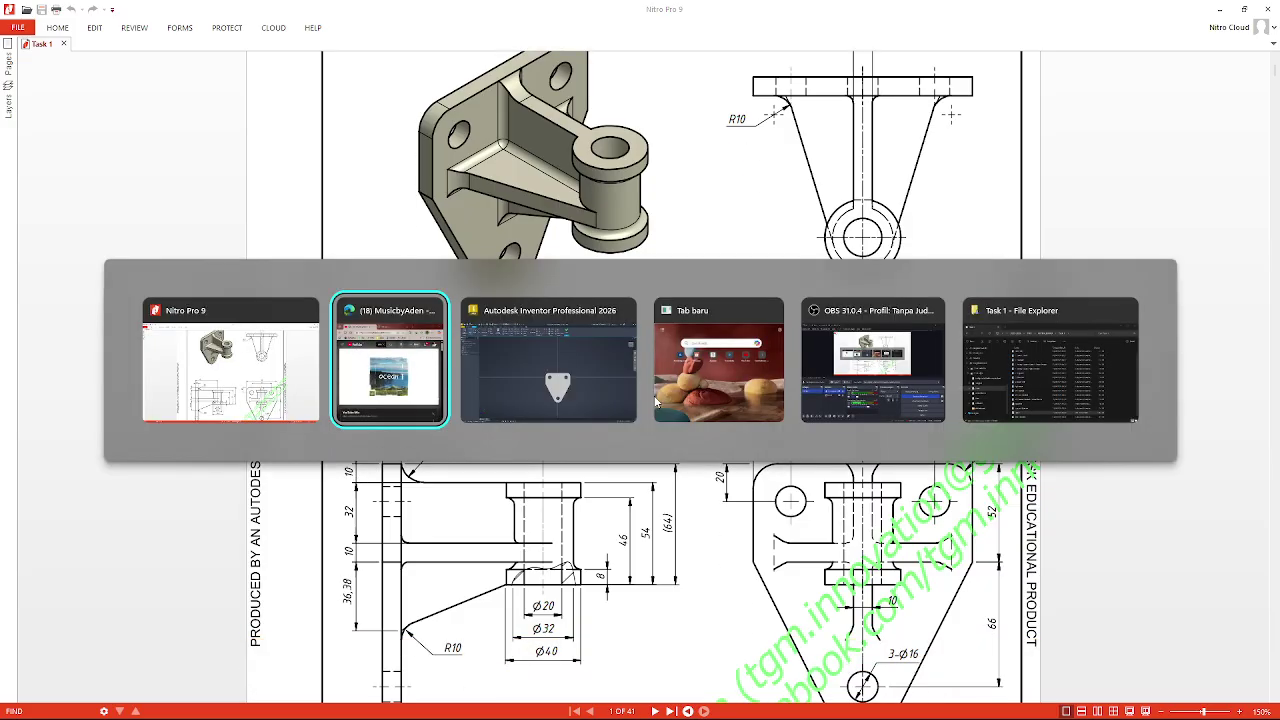
scroll(705, 370, "up", 3)
scroll(705, 370, "up", 3)
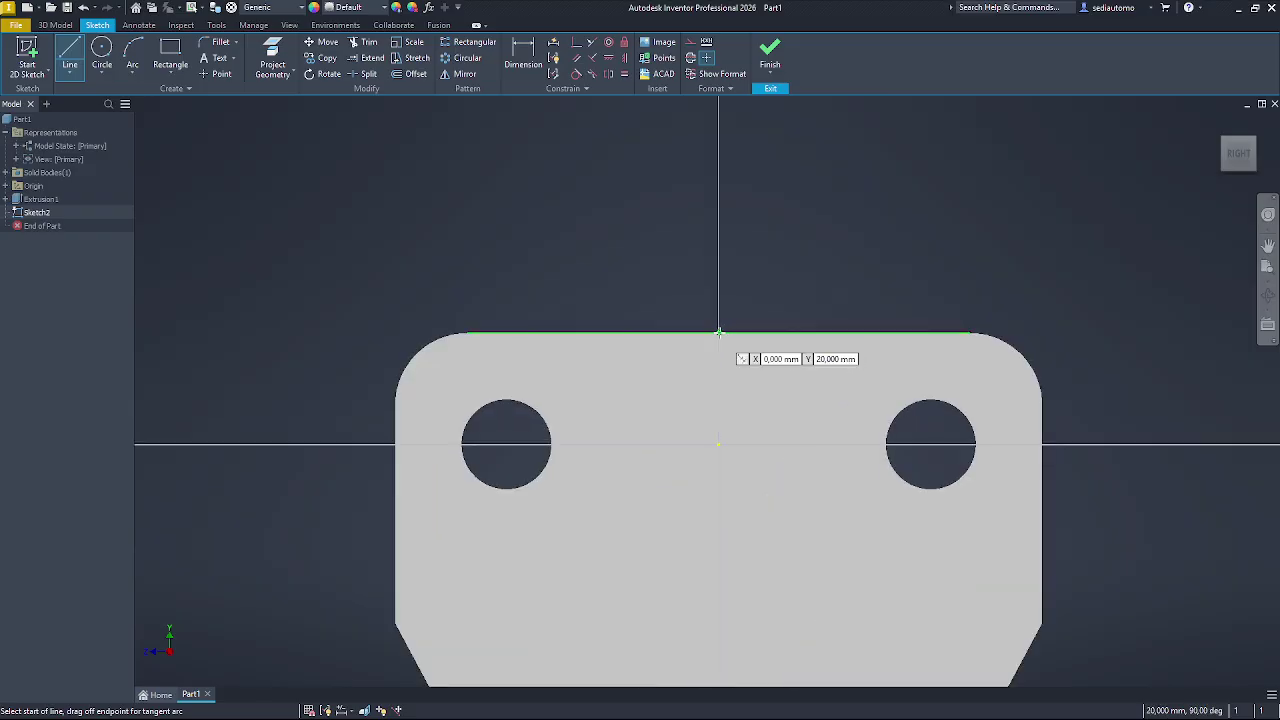
left_click(717, 332)
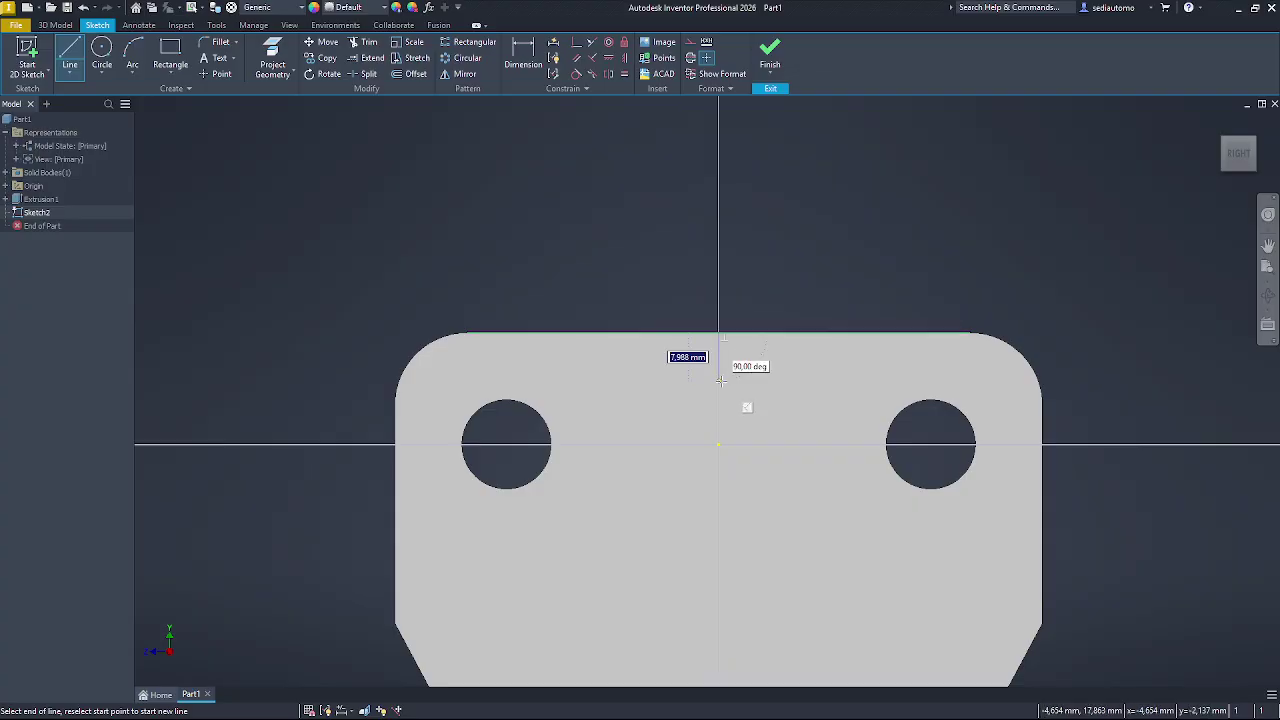
type("1")
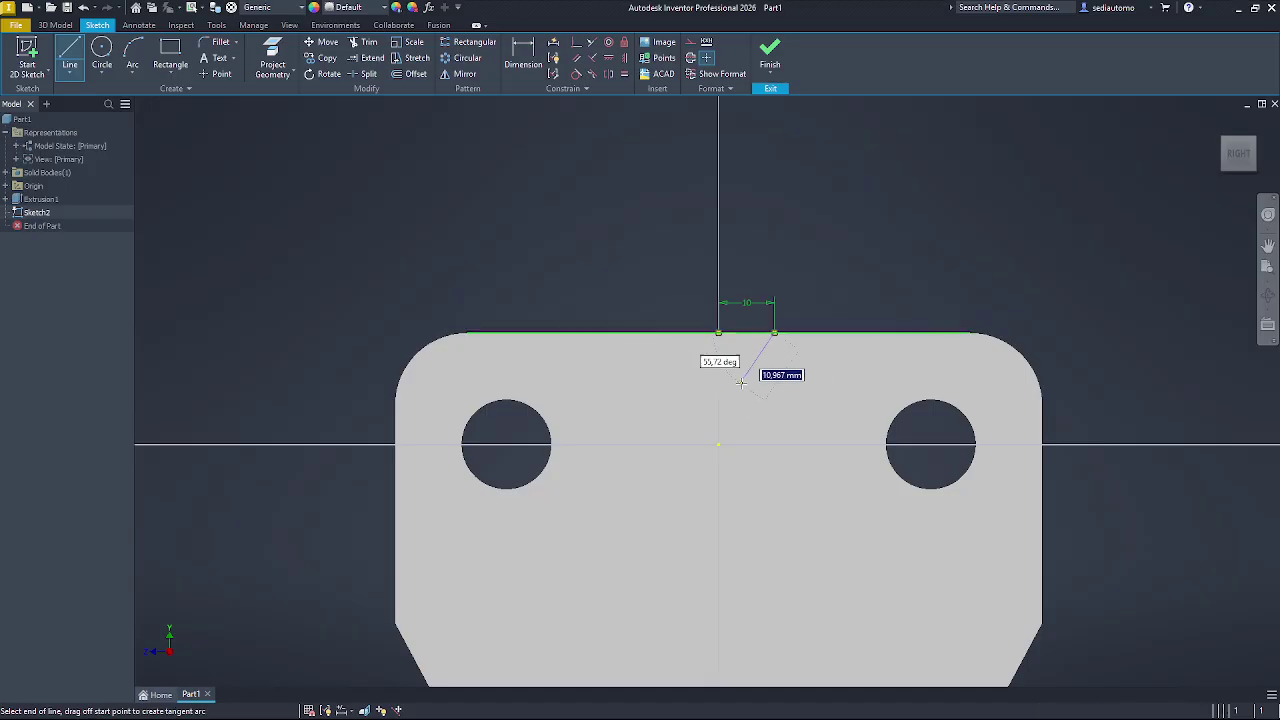
key("Return")
key("Escape")
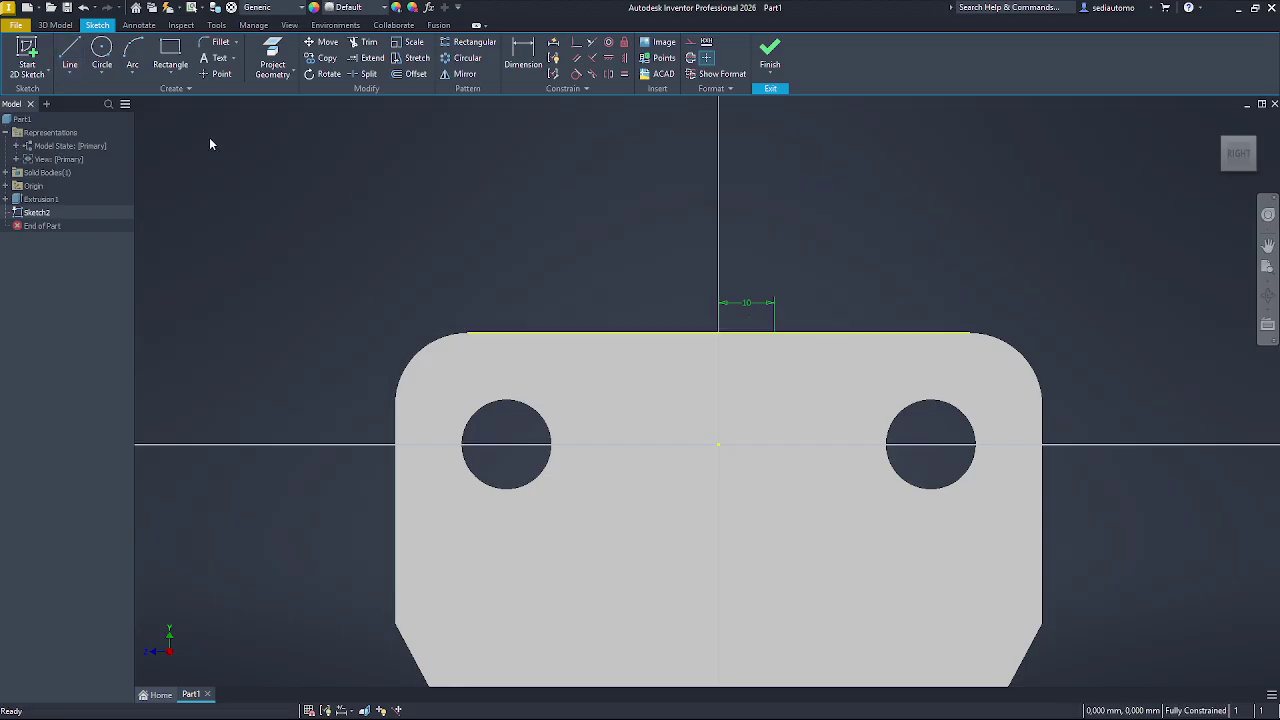
left_click(83, 7)
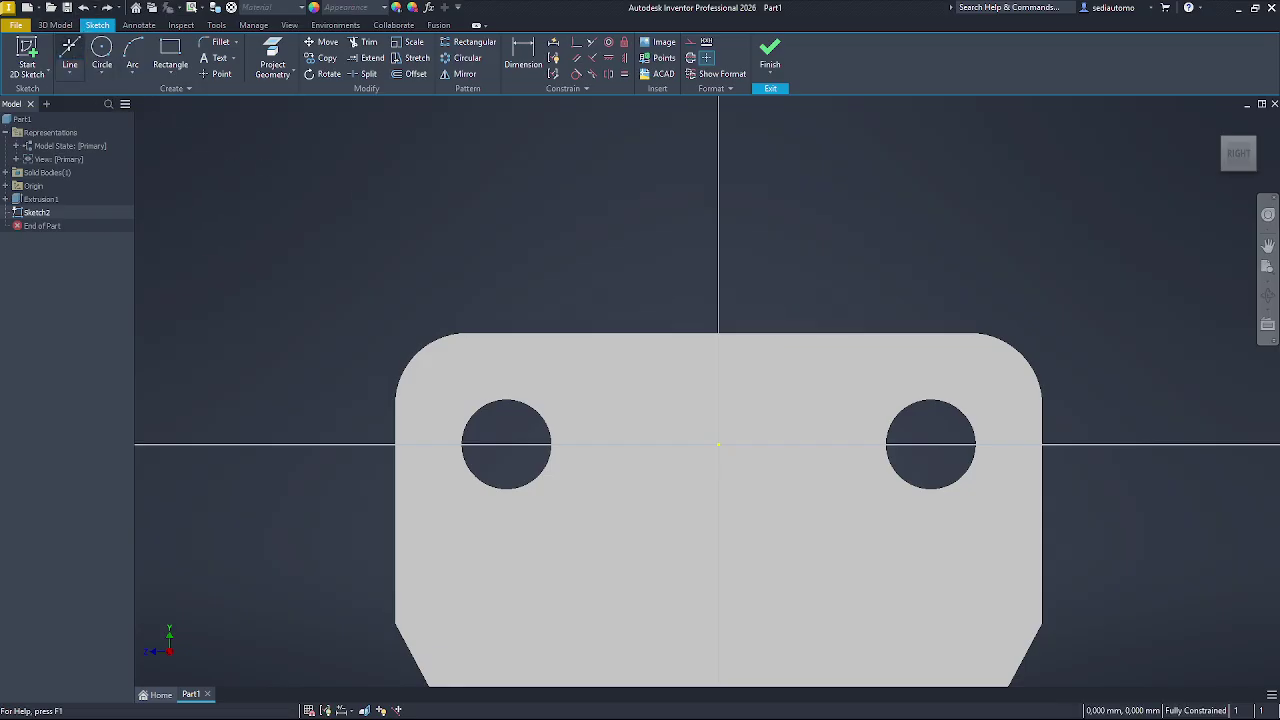
- Draw a 10 mm vertical line down from the top edge's midpoint and a 5 mm horizontal line outward from its lower end
left_click(70, 55)
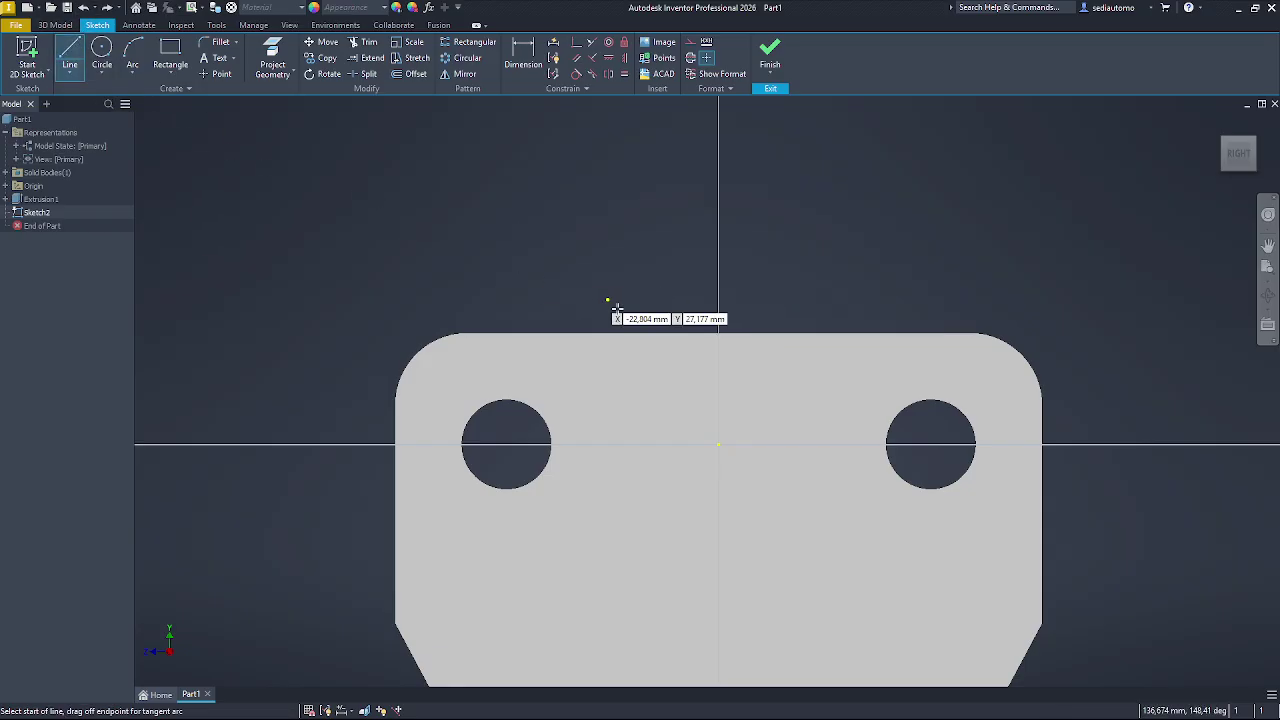
left_click(718, 332)
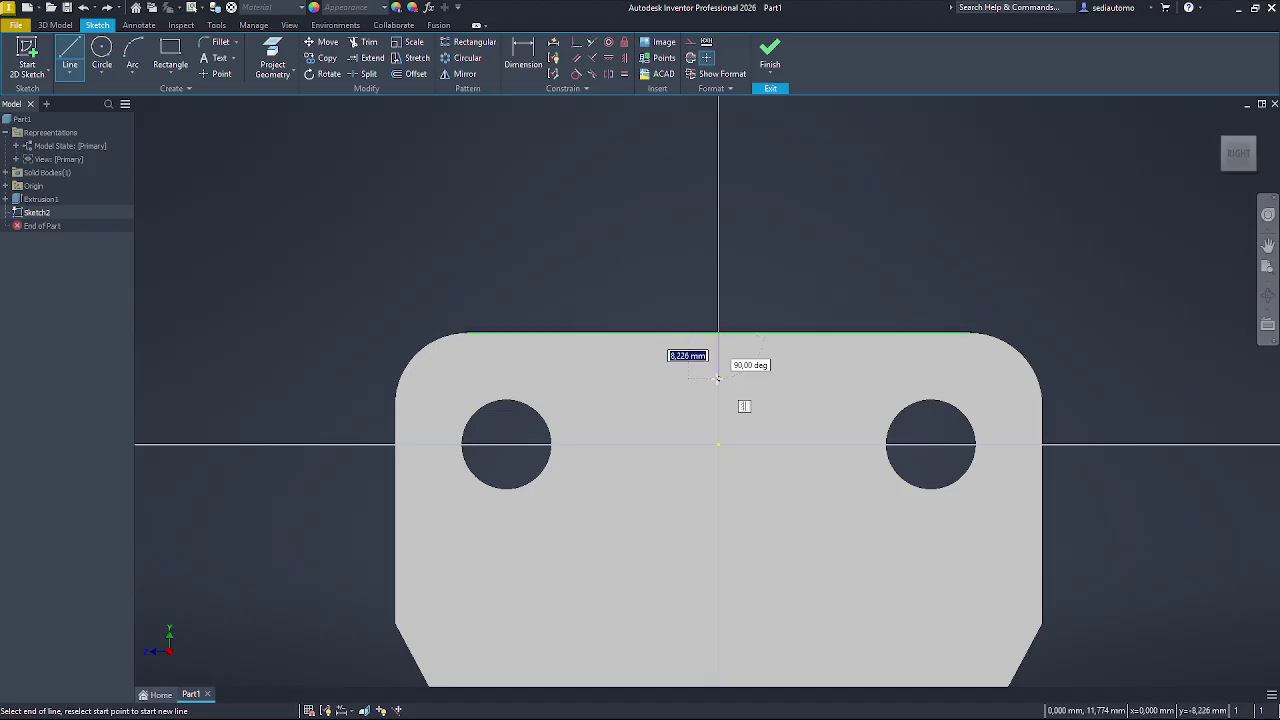
type("10")
key("Return")
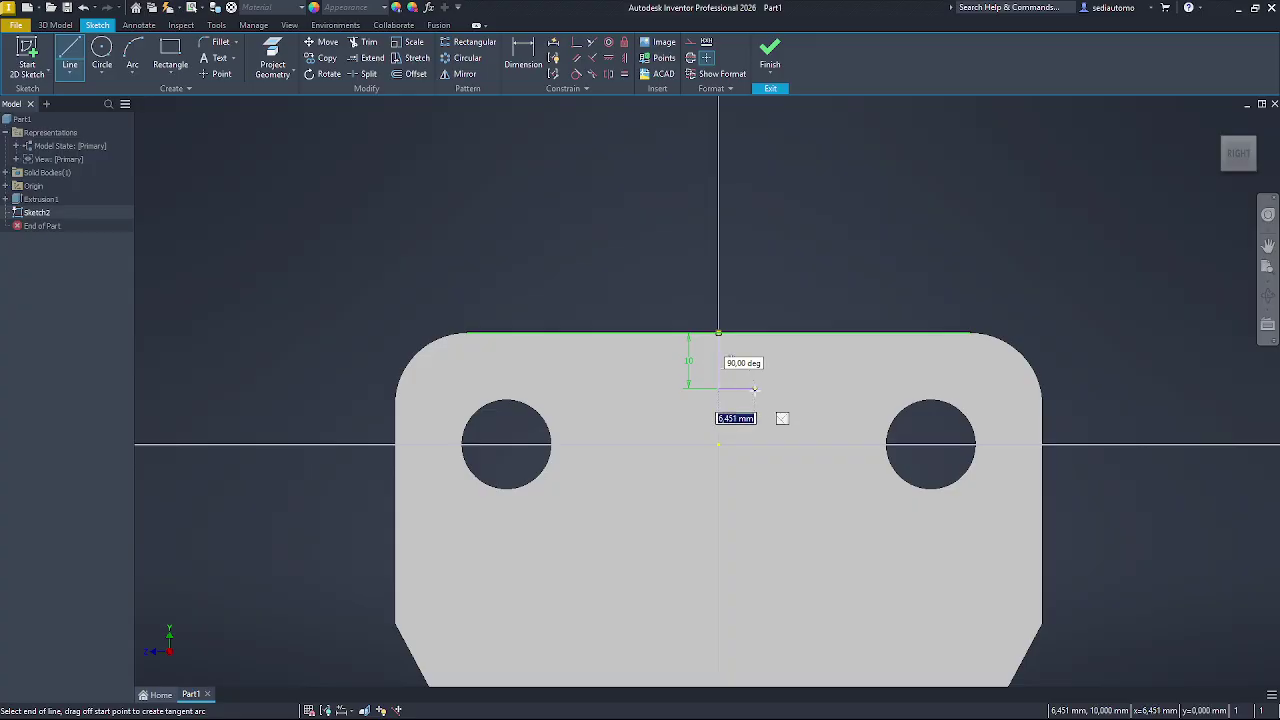
type("5")
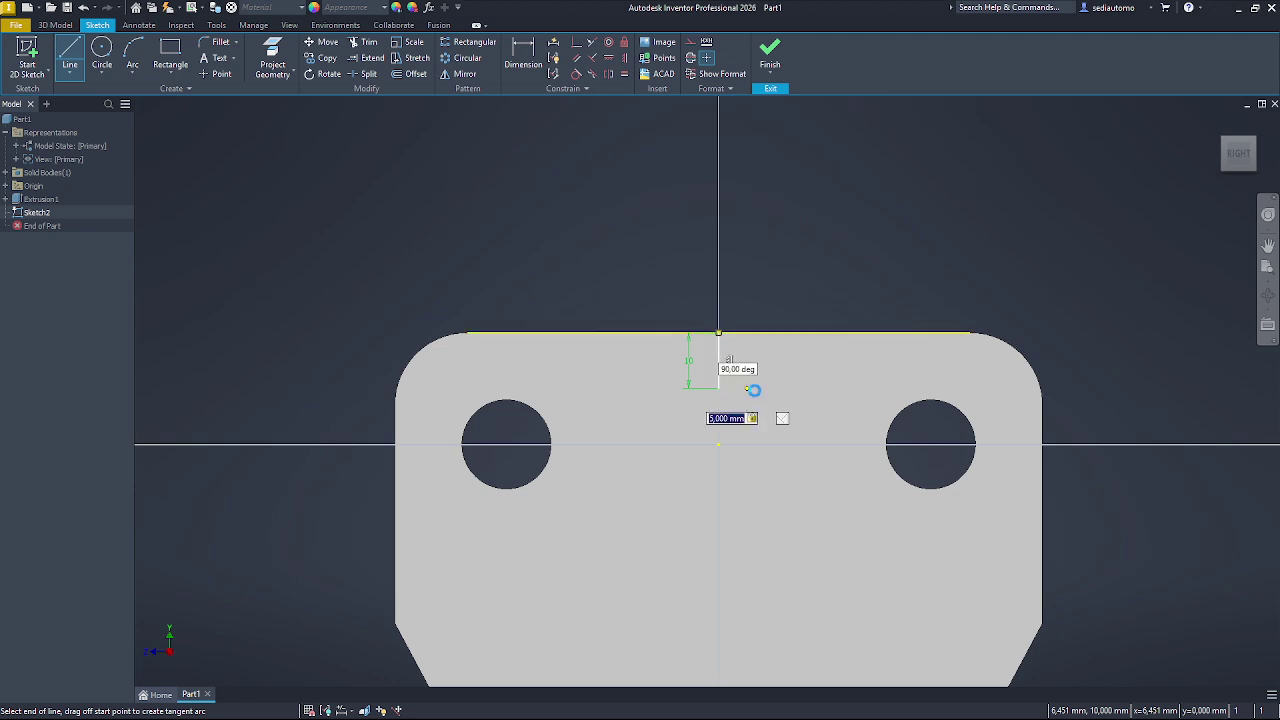
key("Return")
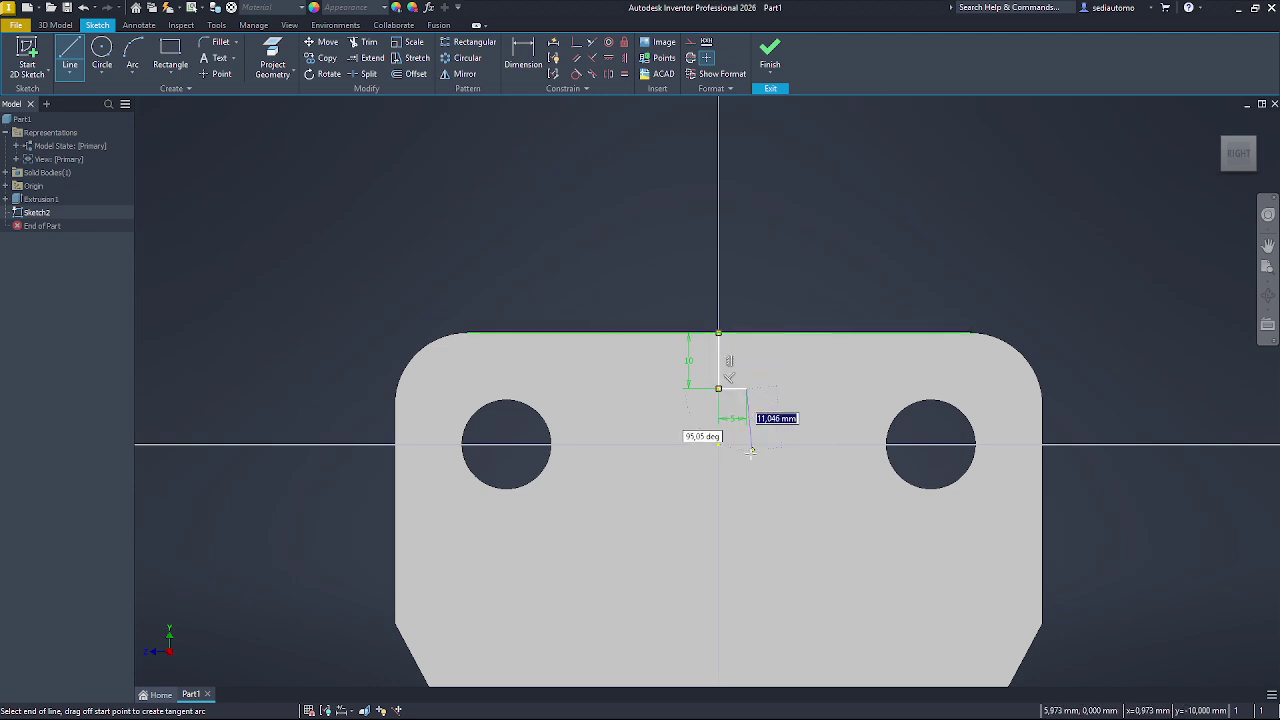
- Check the vertical rib's height dimensions in the PDF drawing's side view and draw the rib's 78.8 mm vertical line downward in the Inventor sketch
key("alt+Tab")
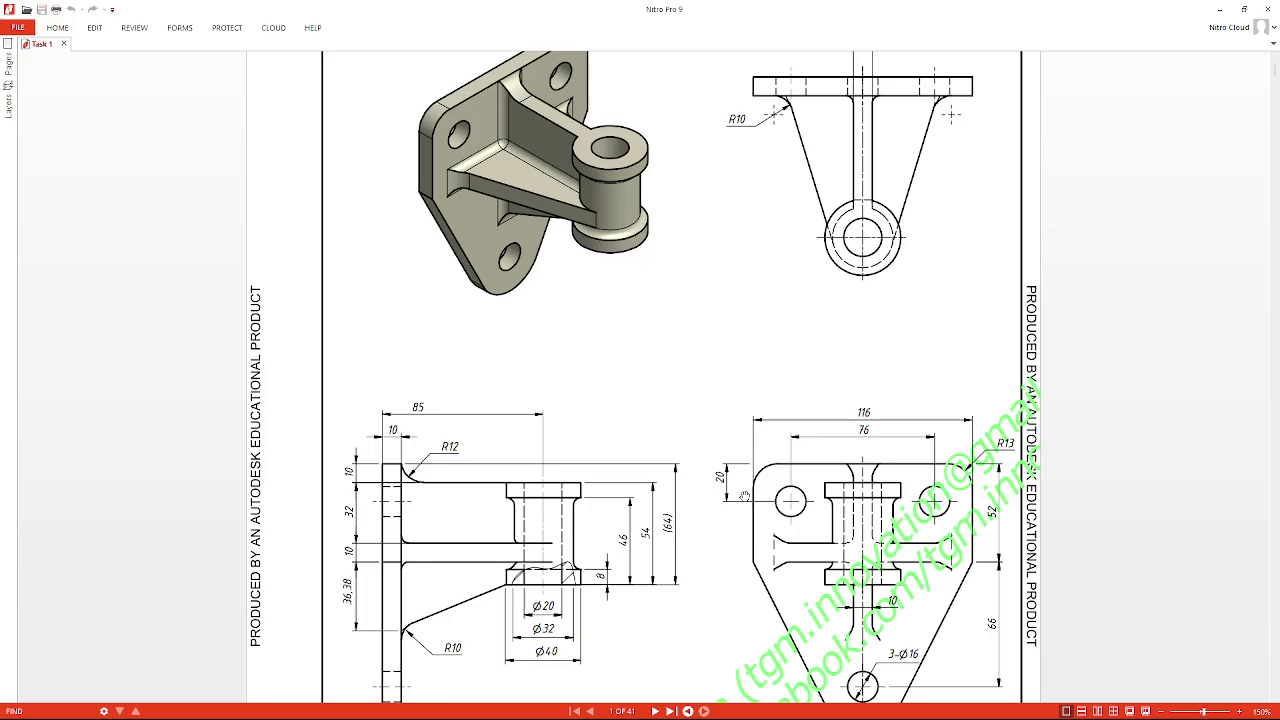
scroll(741, 479, "down", 3)
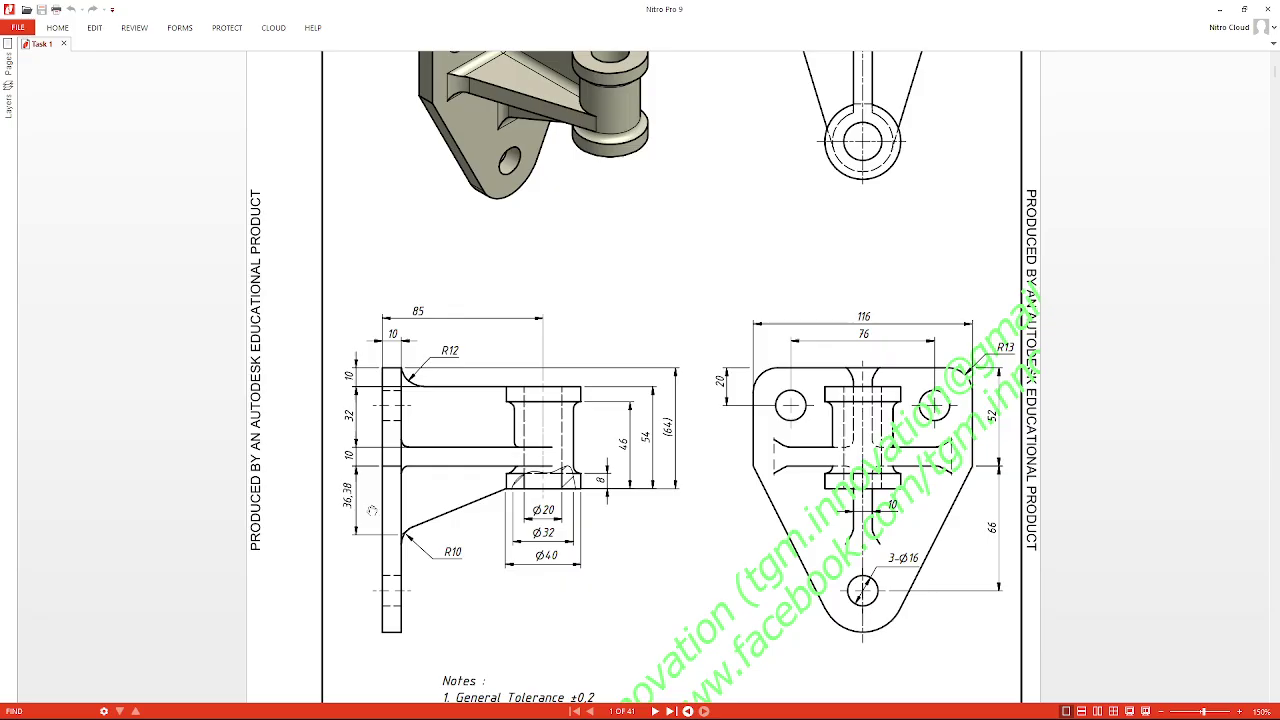
scroll(409, 517, "up", 3)
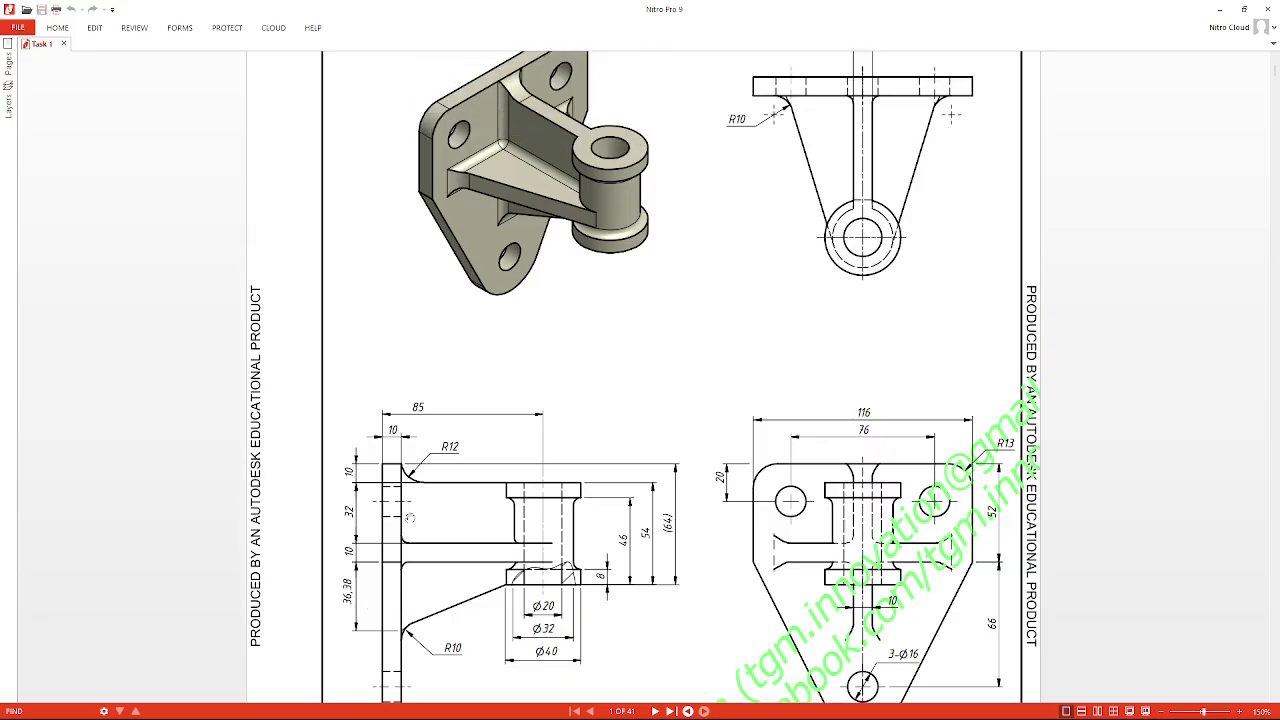
scroll(418, 519, "up", 2)
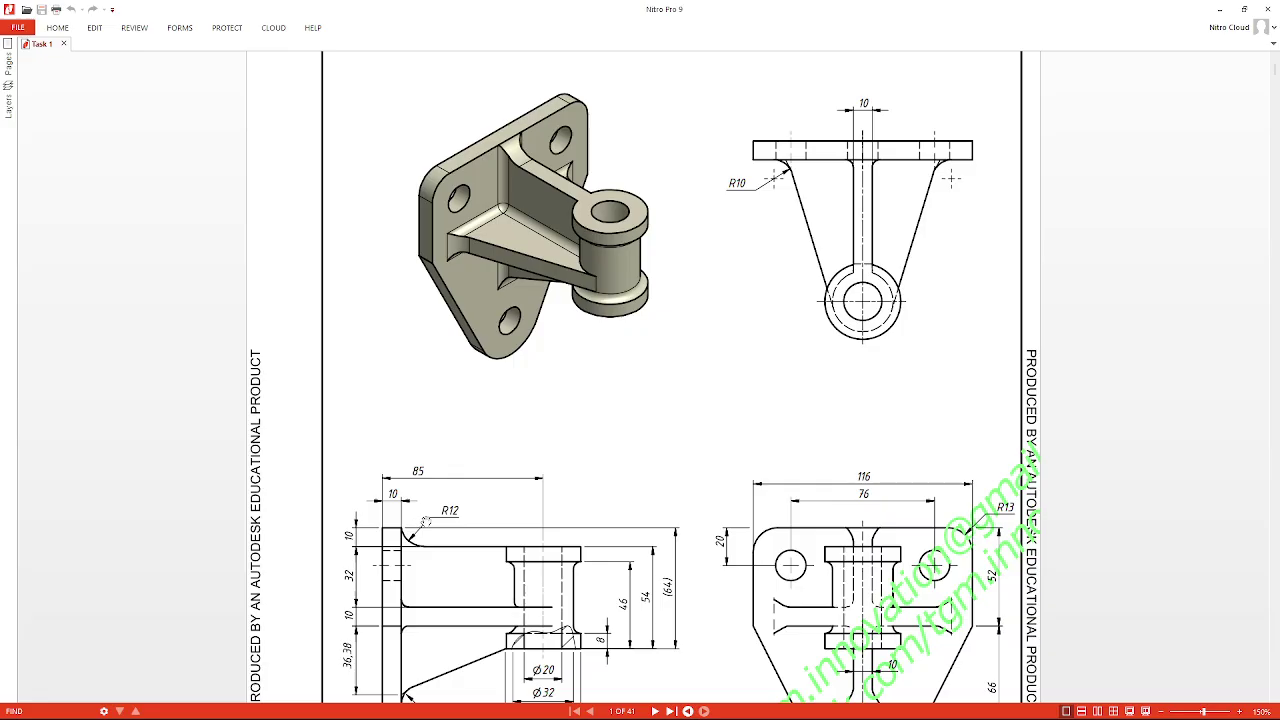
scroll(426, 521, "down", 2)
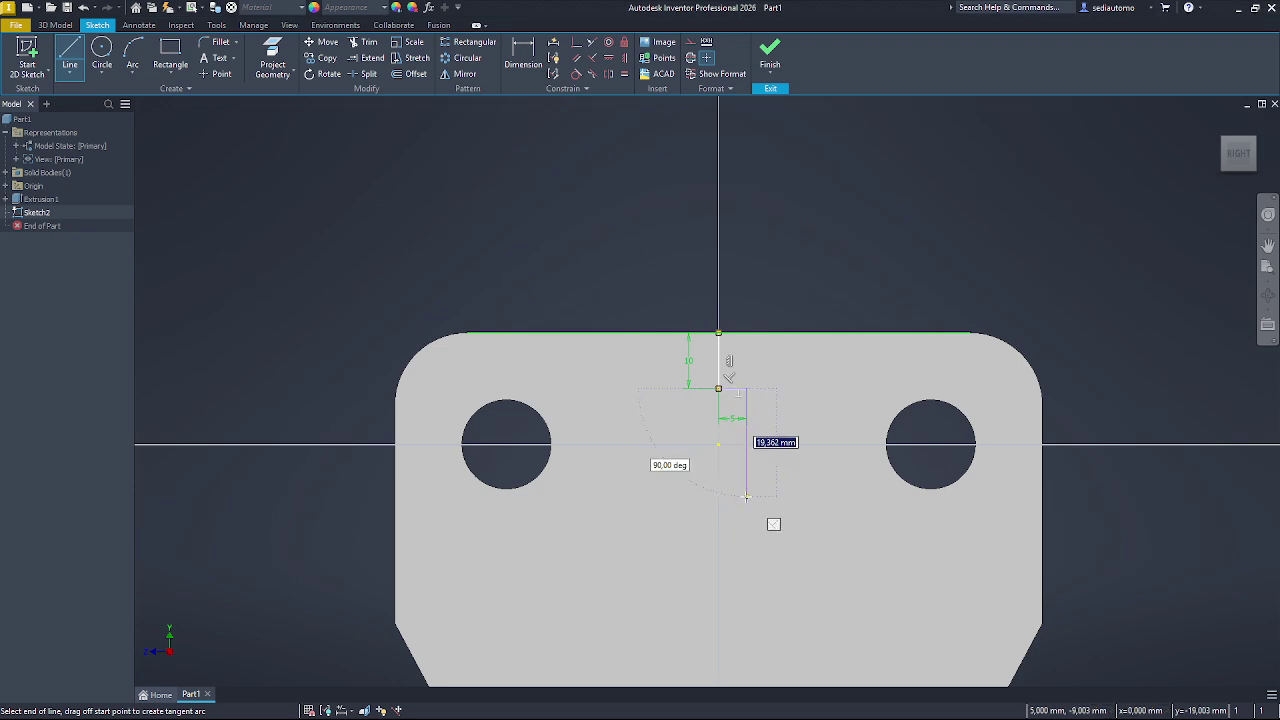
type("32+10+12,5")
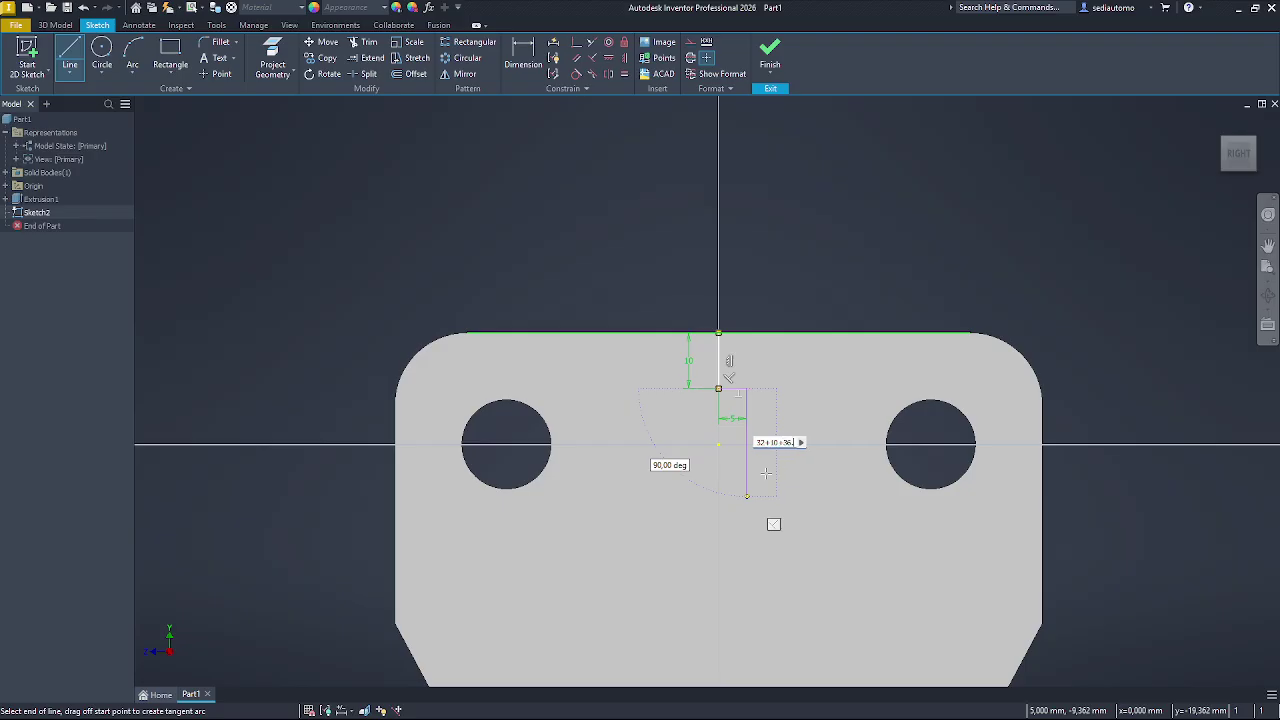
key("Return")
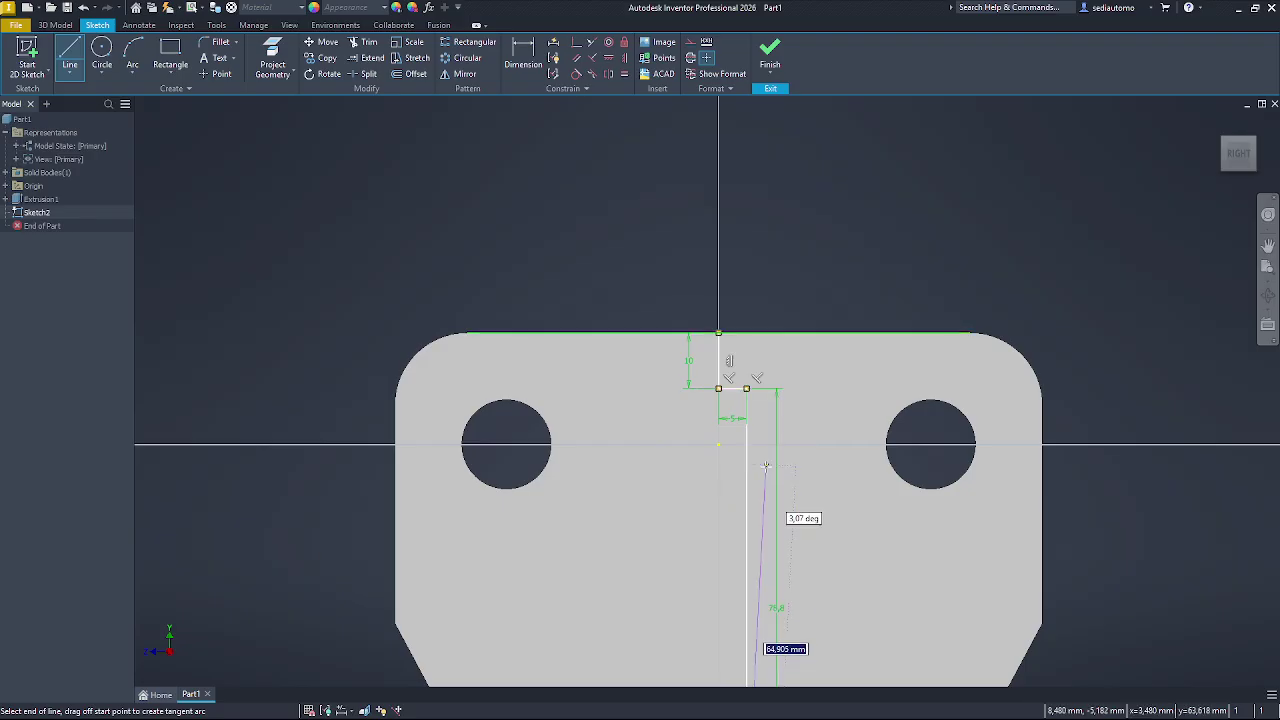
- Draw a 5 mm horizontal line from the vertical line's lower end back to the plate's centreline
scroll(765, 415, "down", 5)
scroll(766, 498, "up", 2)
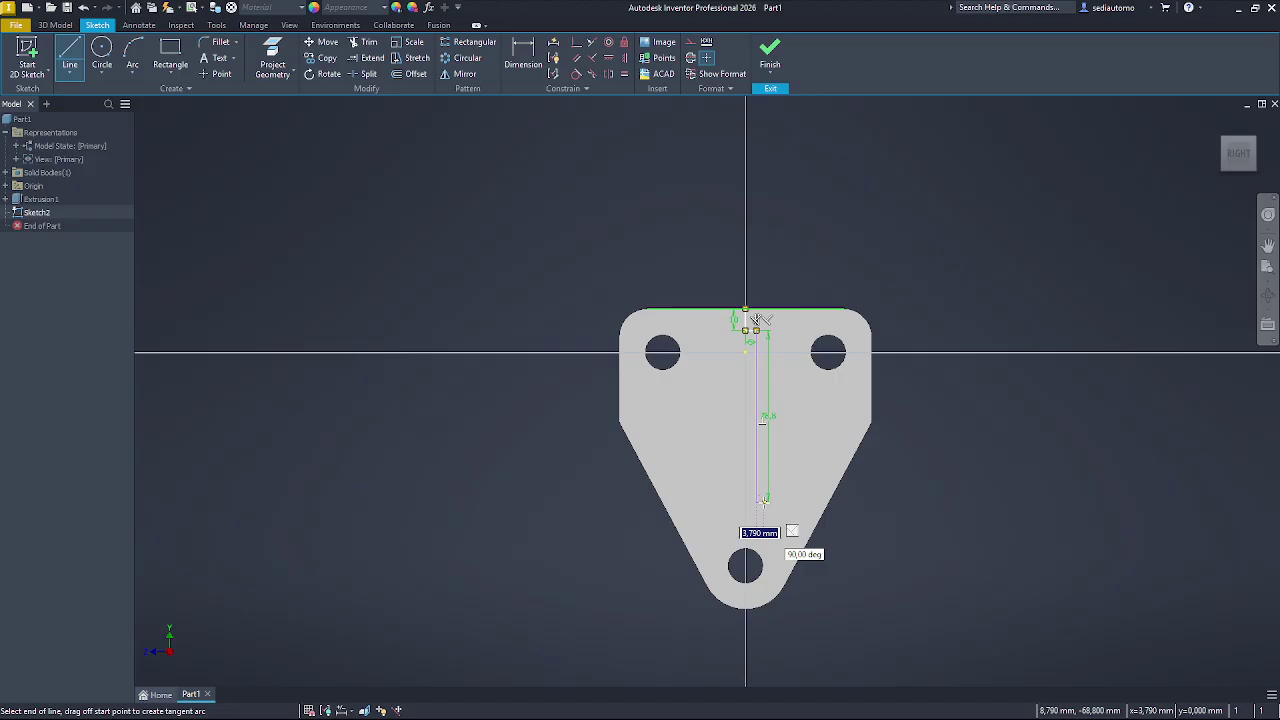
scroll(755, 500, "up", 2)
left_click(753, 501)
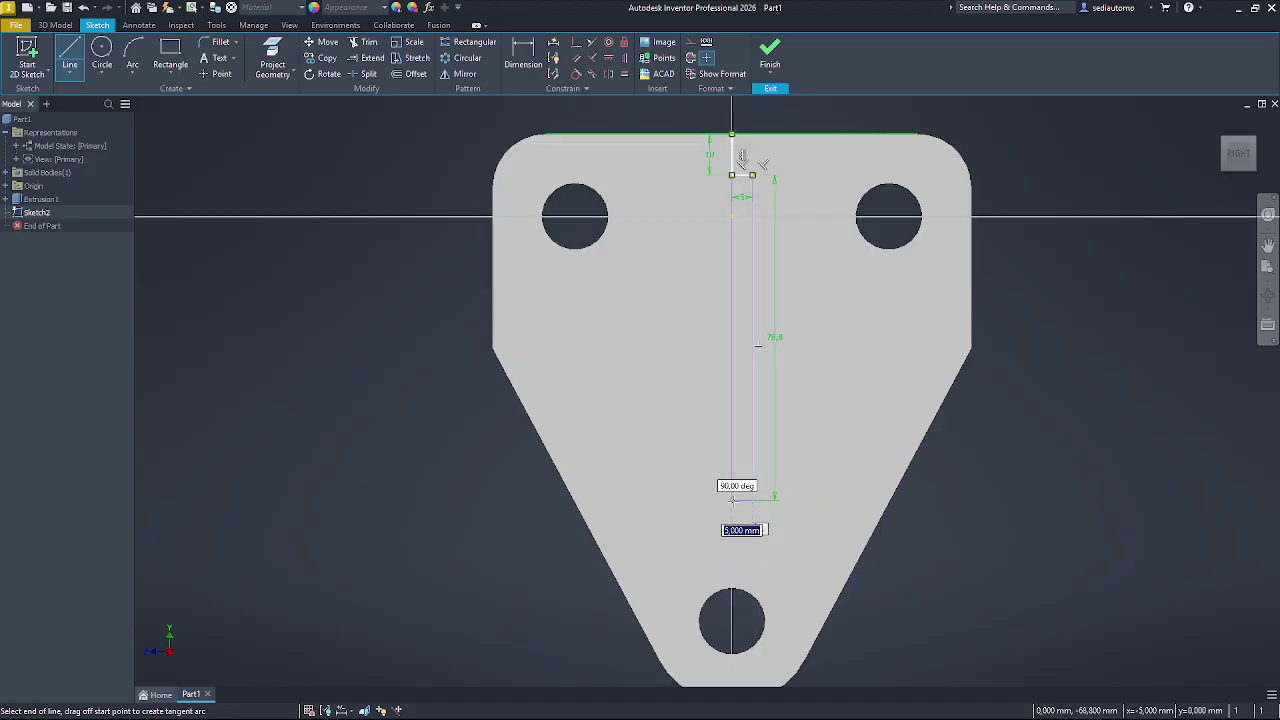
left_click(732, 500)
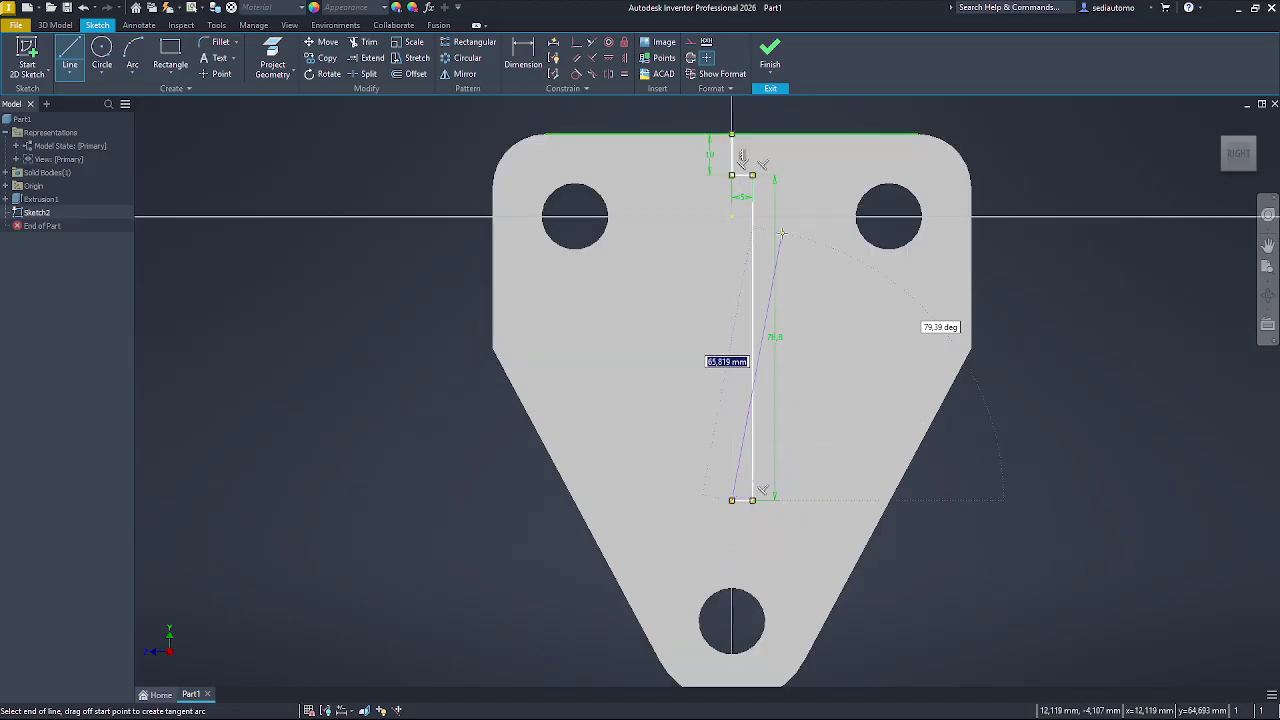
- Examine the horizontal rib's position, thickness and tapered outline in the PDF drawing's side, front and top views
key("alt+Tab")
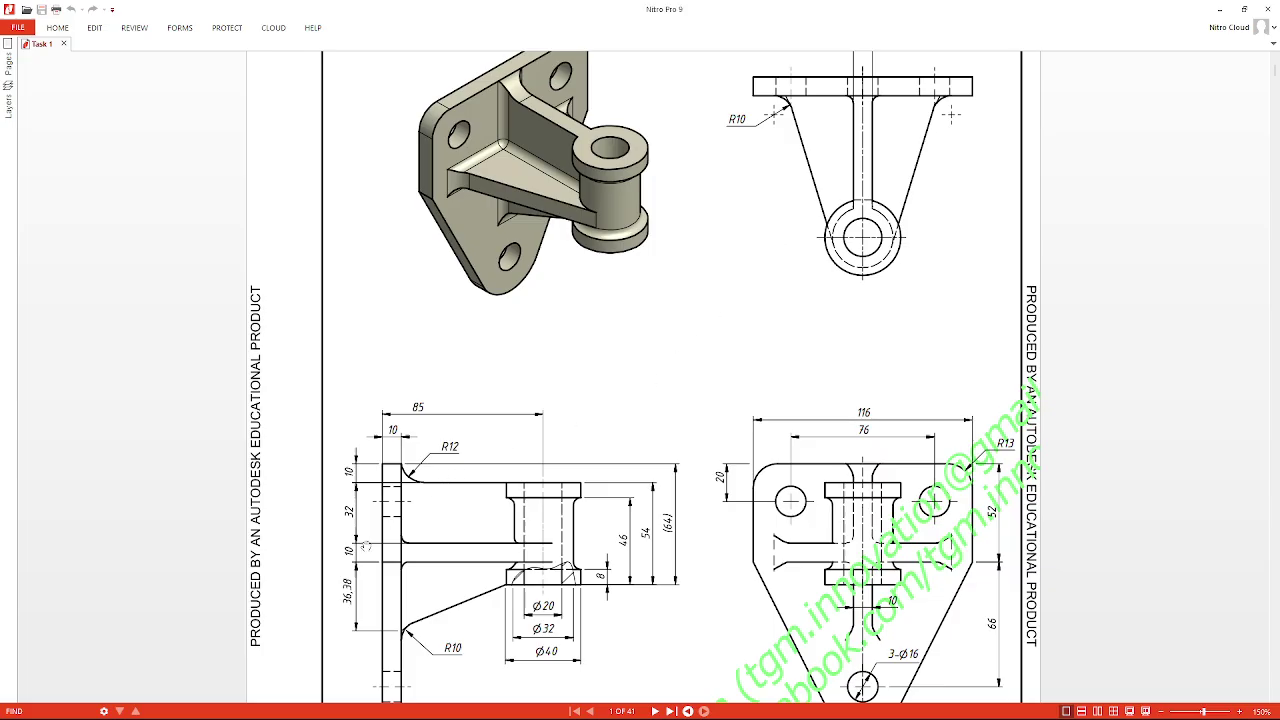
scroll(366, 546, "down", 1)
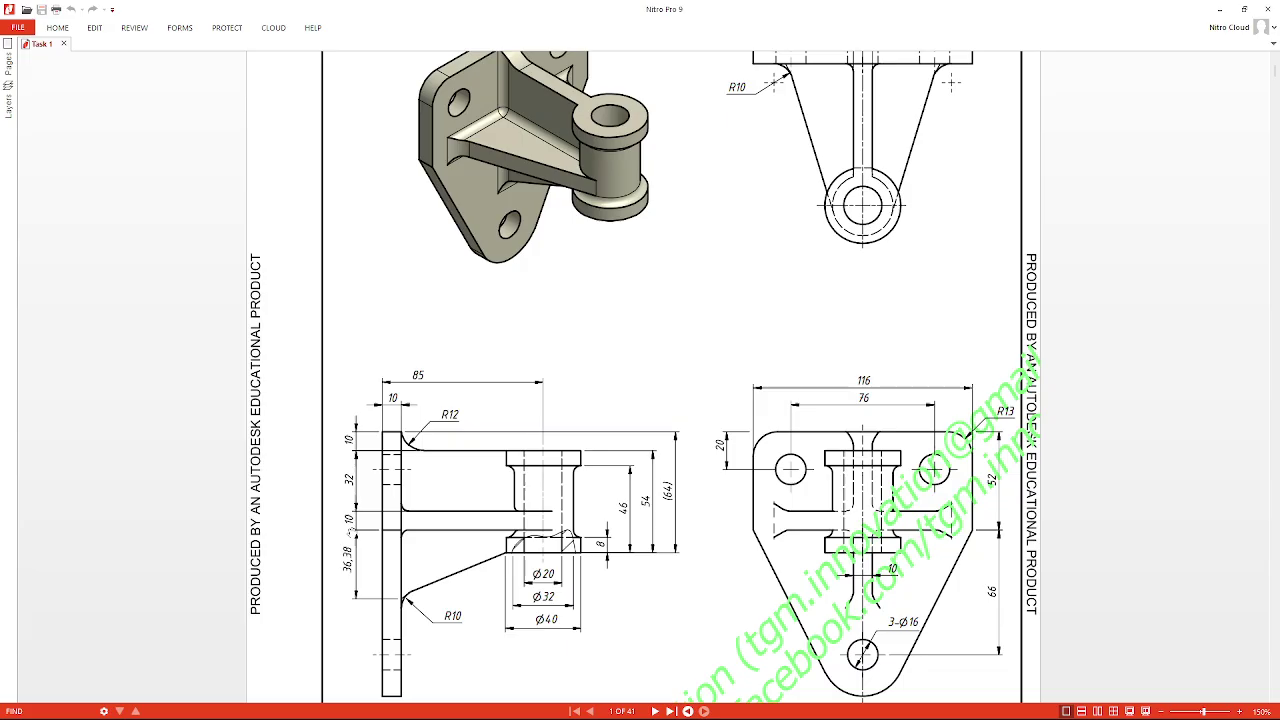
scroll(530, 540, "up", 1)
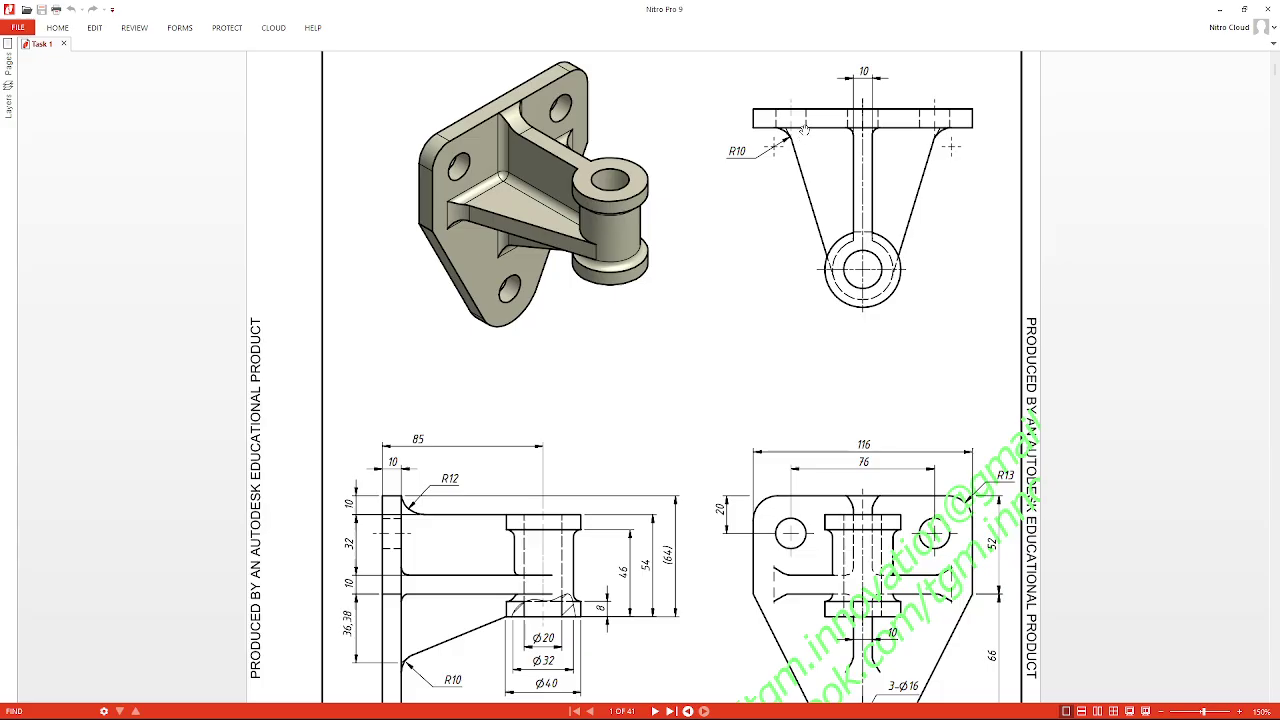
scroll(792, 150, "down", 1)
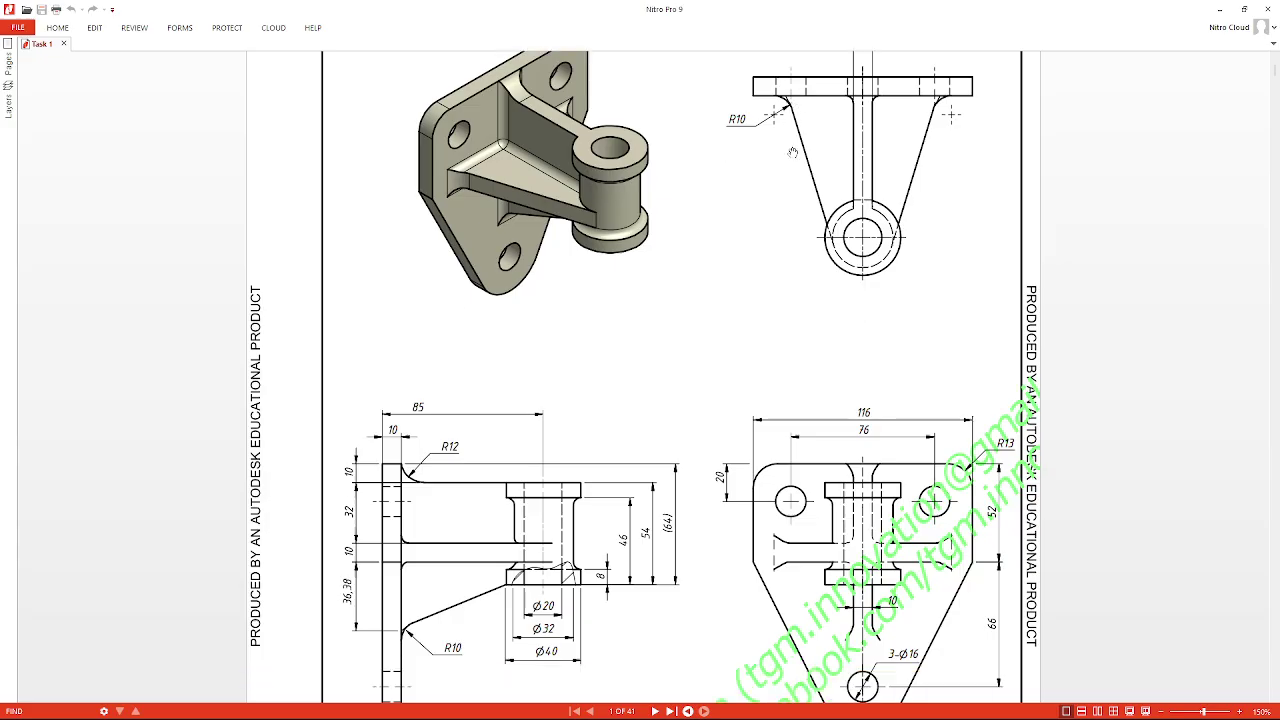
scroll(905, 145, "up", 4, "ctrl")
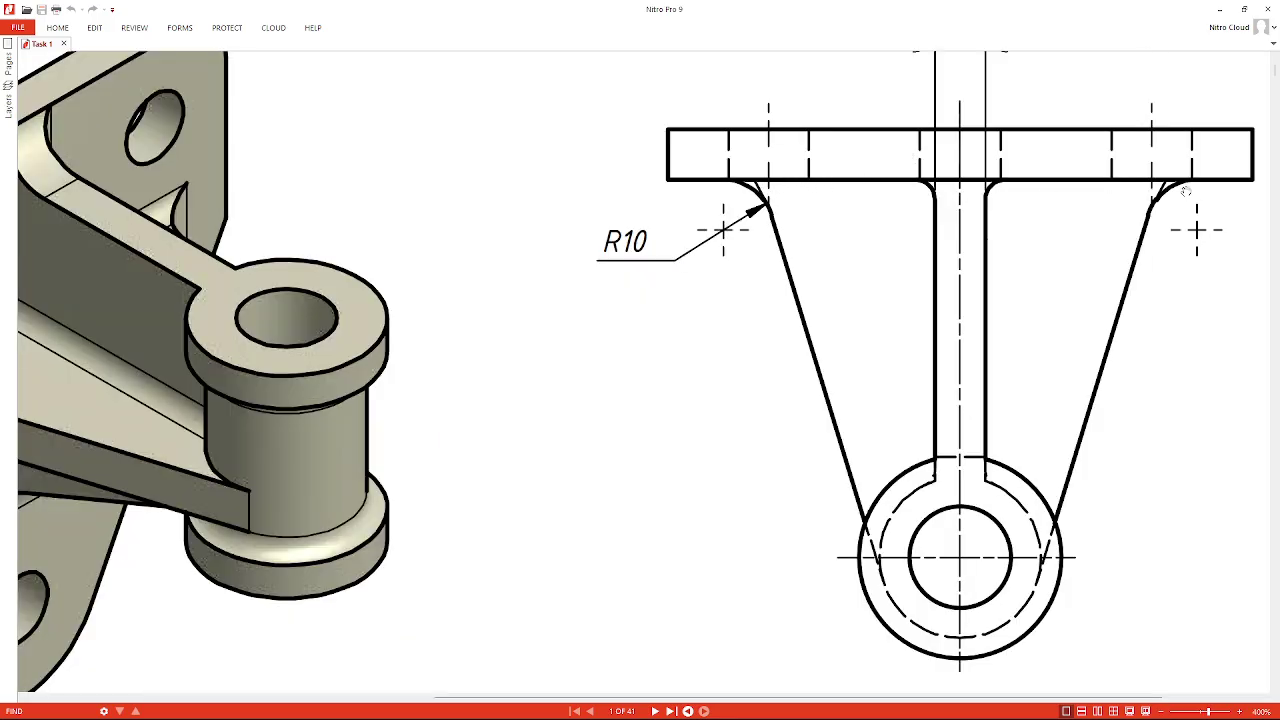
scroll(747, 196, "down", 3, "ctrl")
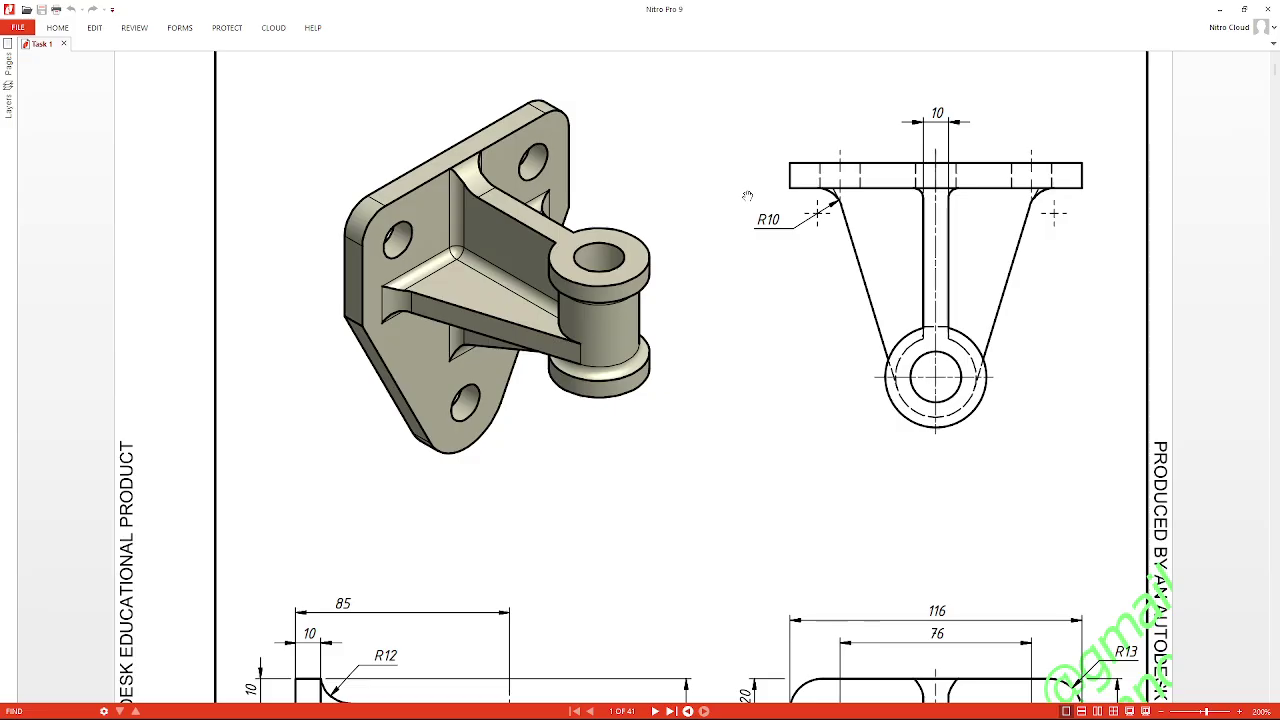
scroll(819, 351, "down", 1)
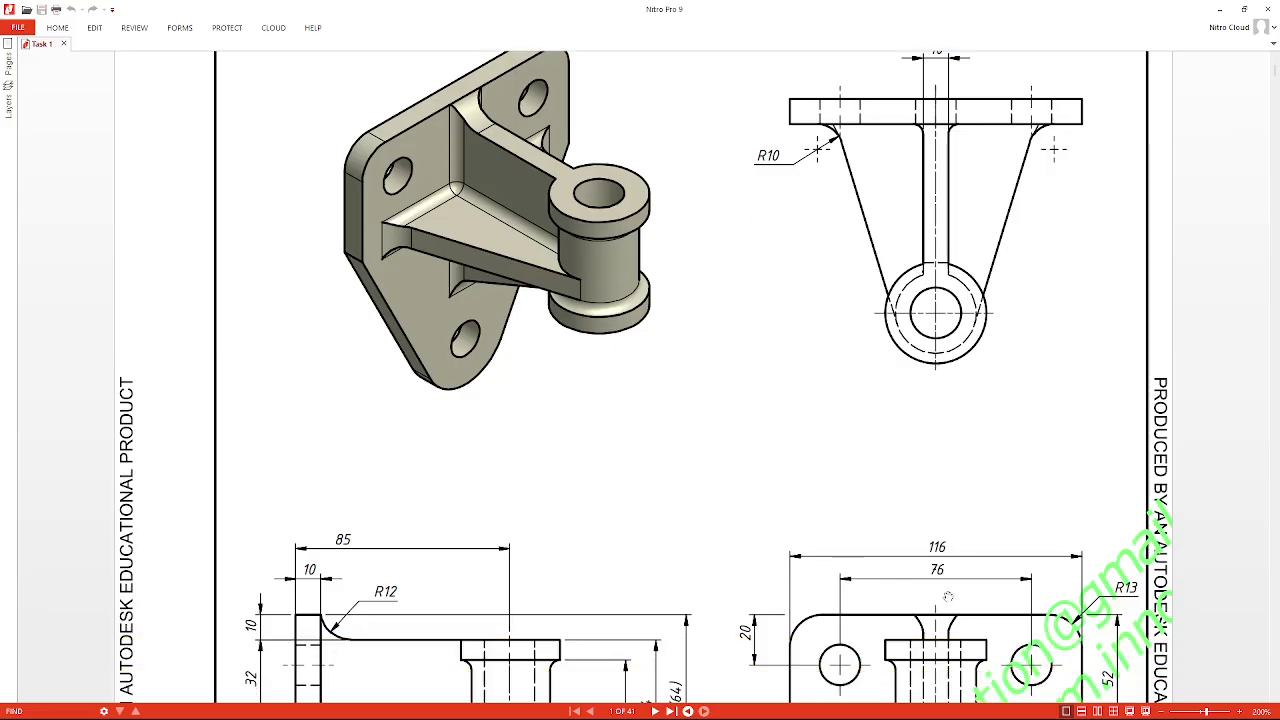
scroll(937, 568, "down", 1)
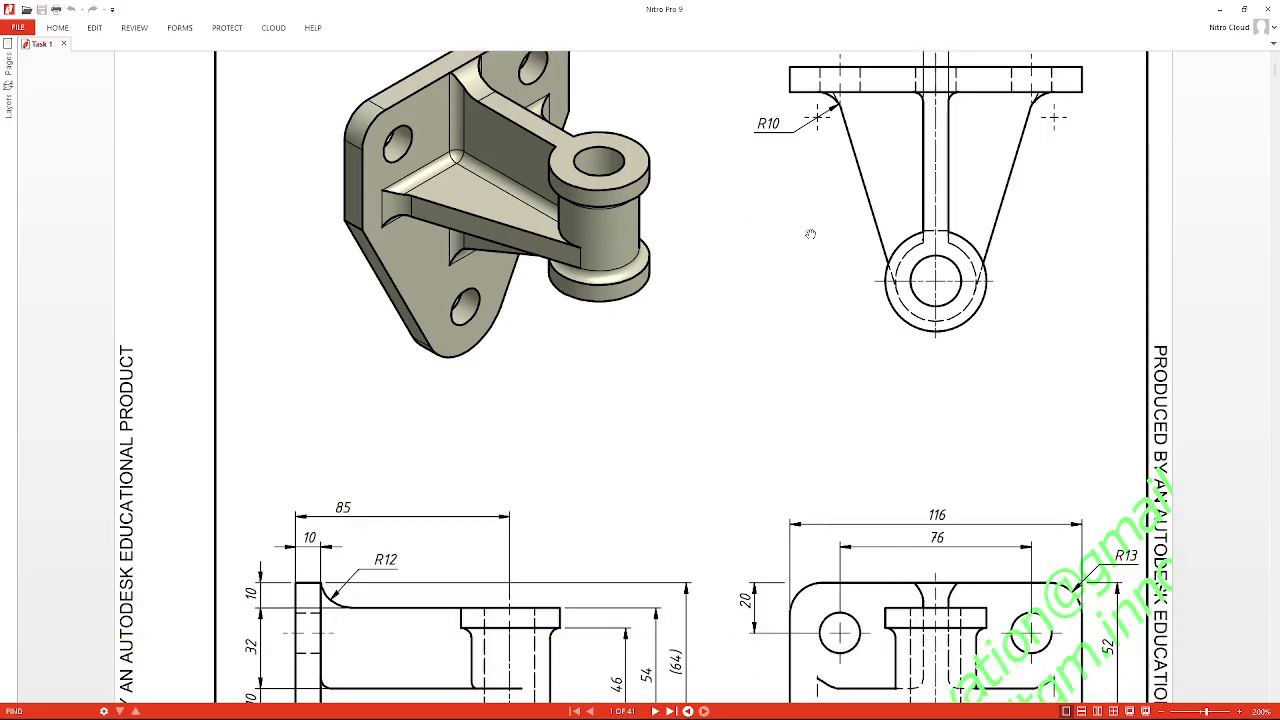
scroll(800, 232, "down", 3)
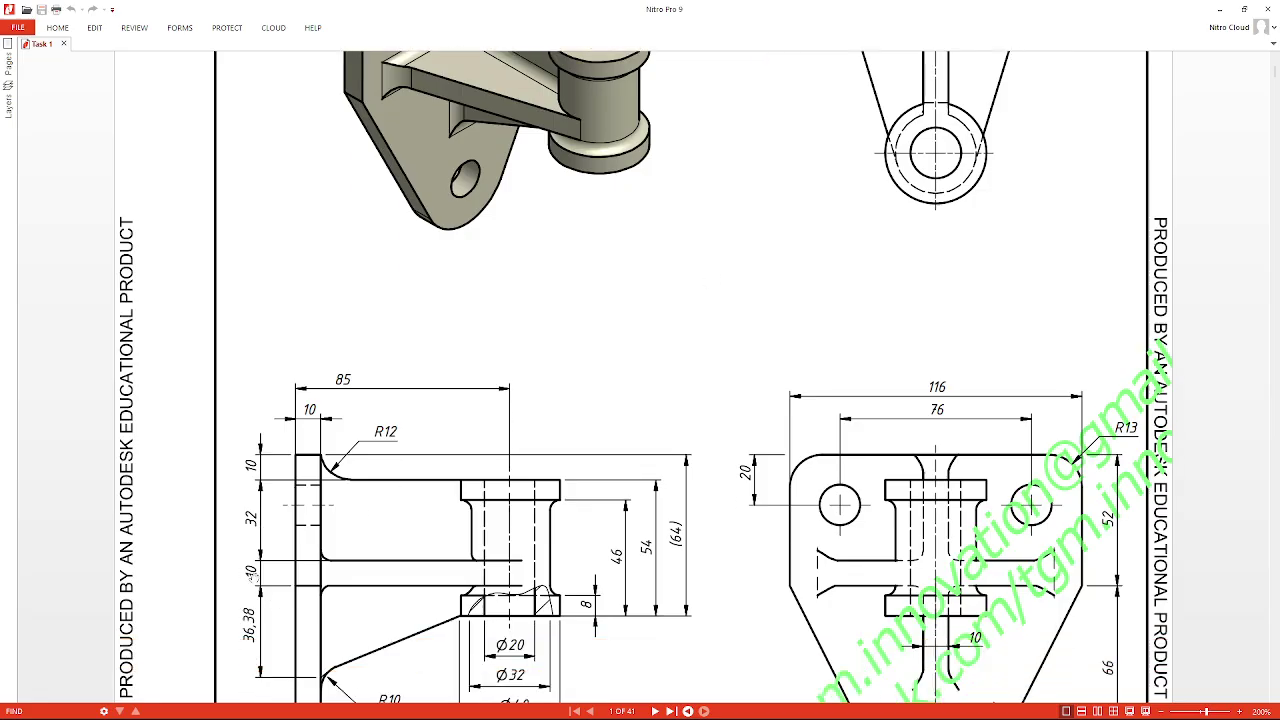
scroll(268, 601, "up", 3)
scroll(268, 601, "down", 3)
scroll(278, 597, "up", 1)
scroll(280, 595, "up", 1)
scroll(284, 595, "down", 3)
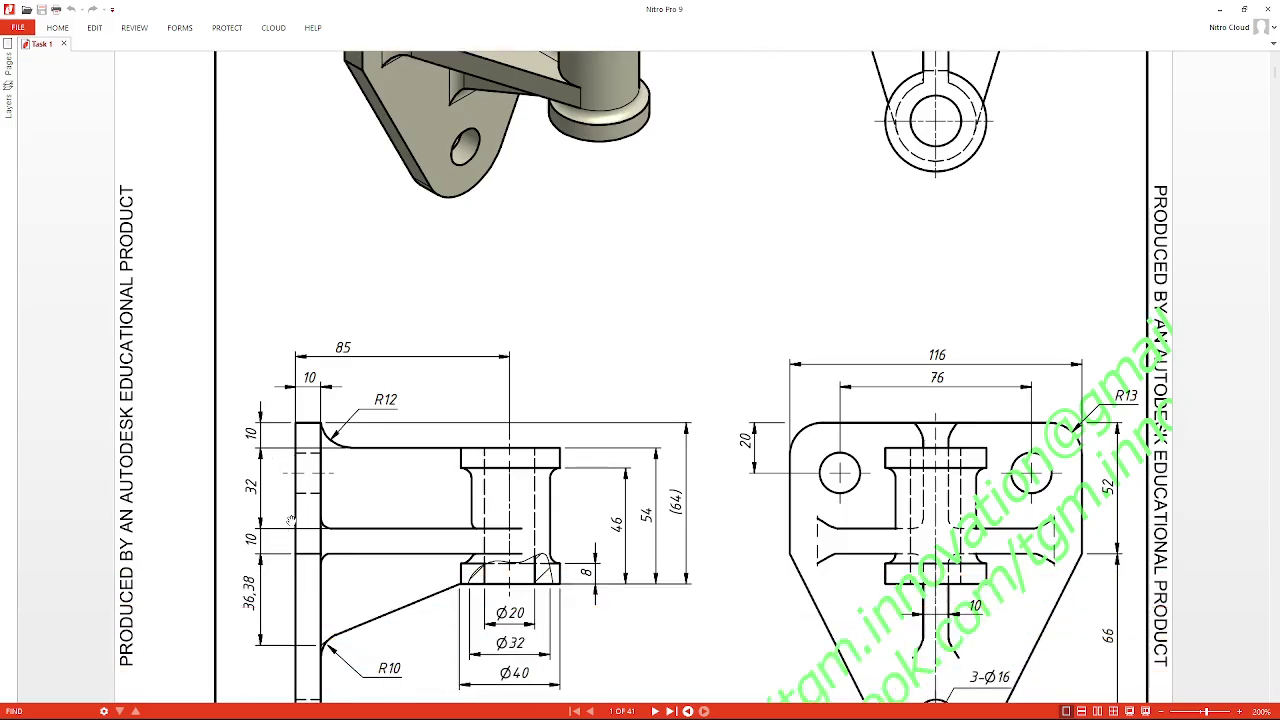
- Examine the R10 fillet where the tapered rib meets the plate in the PDF's top view, check the lower views, and return to Inventor
scroll(291, 520, "up", 6)
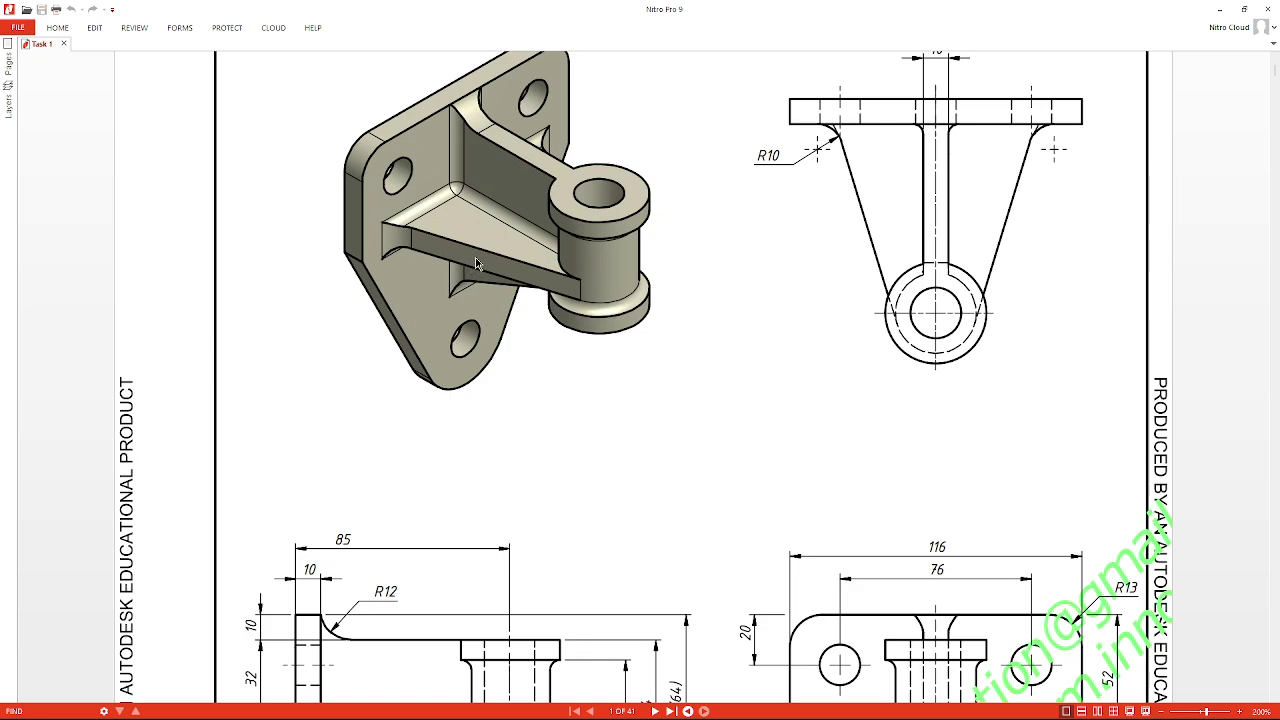
scroll(484, 268, "up", 1)
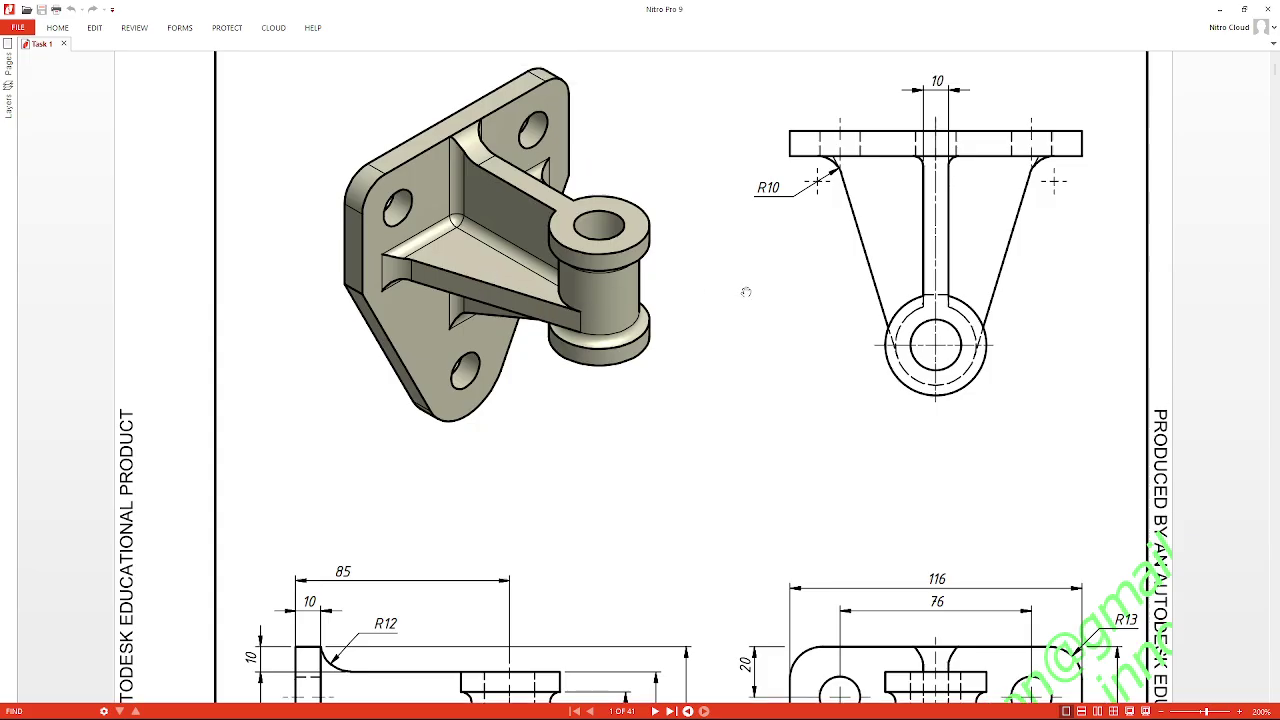
scroll(834, 168, "up", 2)
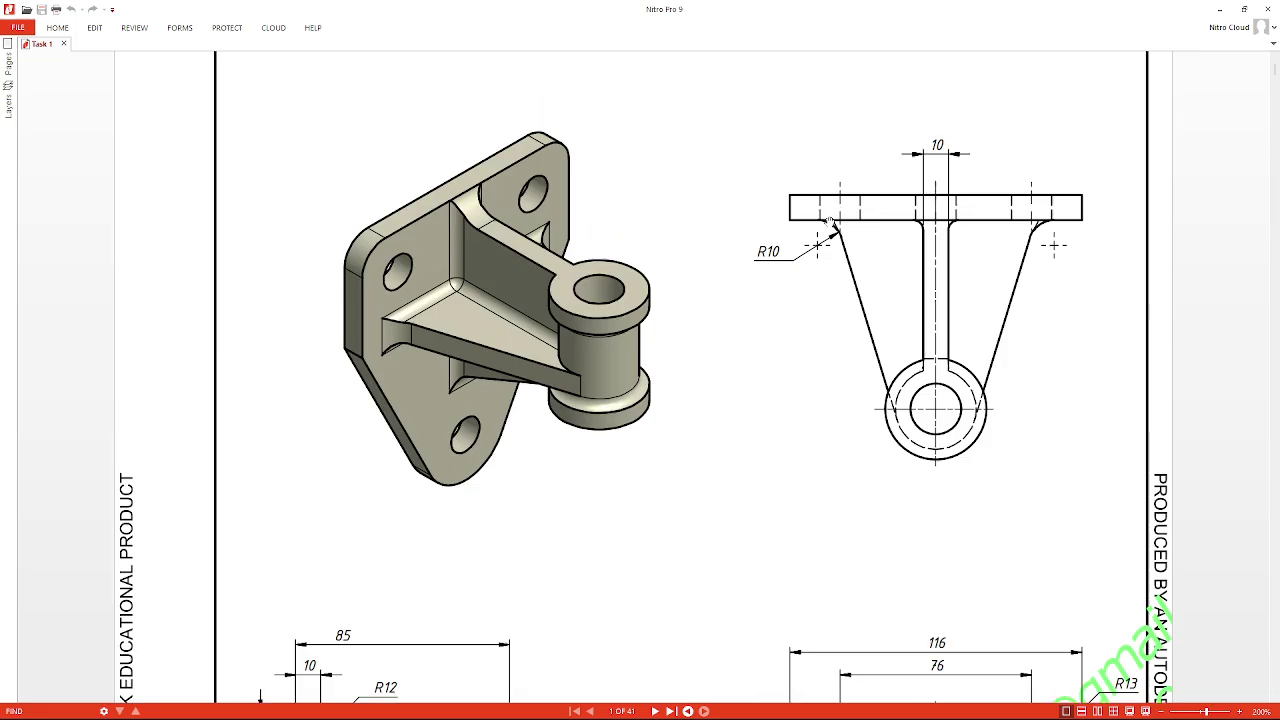
scroll(848, 226, "up", 1)
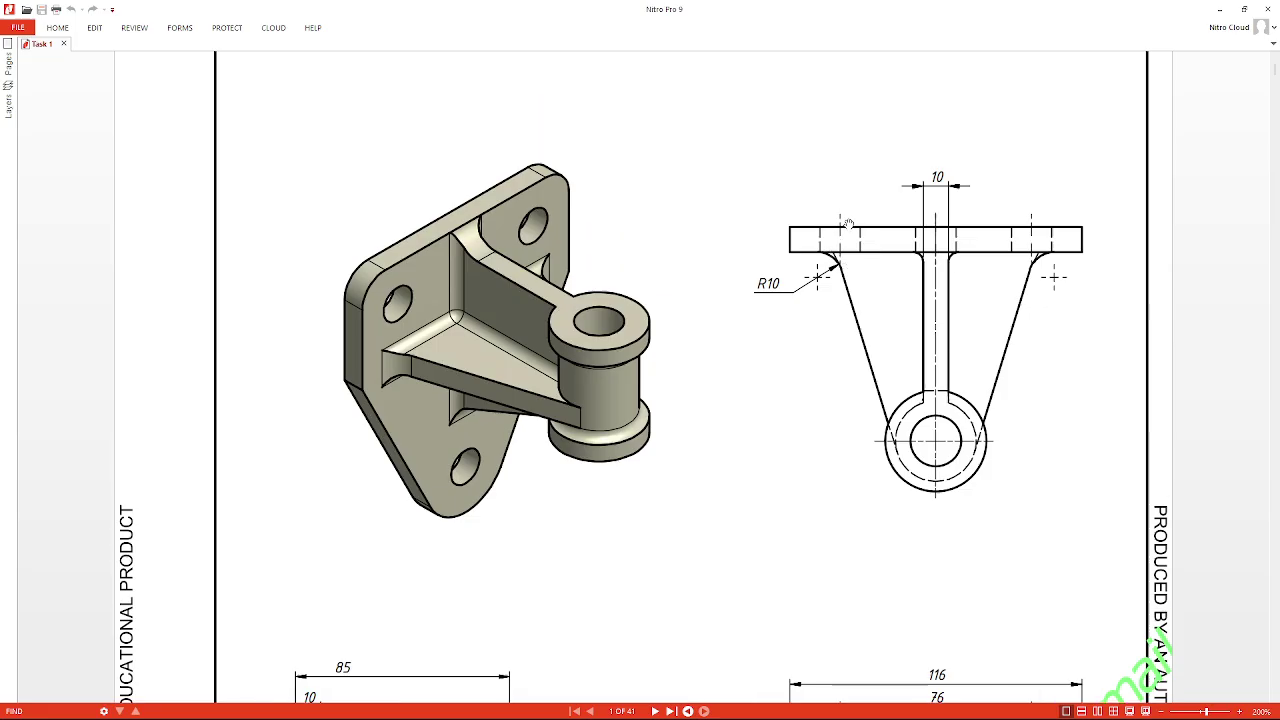
scroll(848, 224, "up", 2, "ctrl")
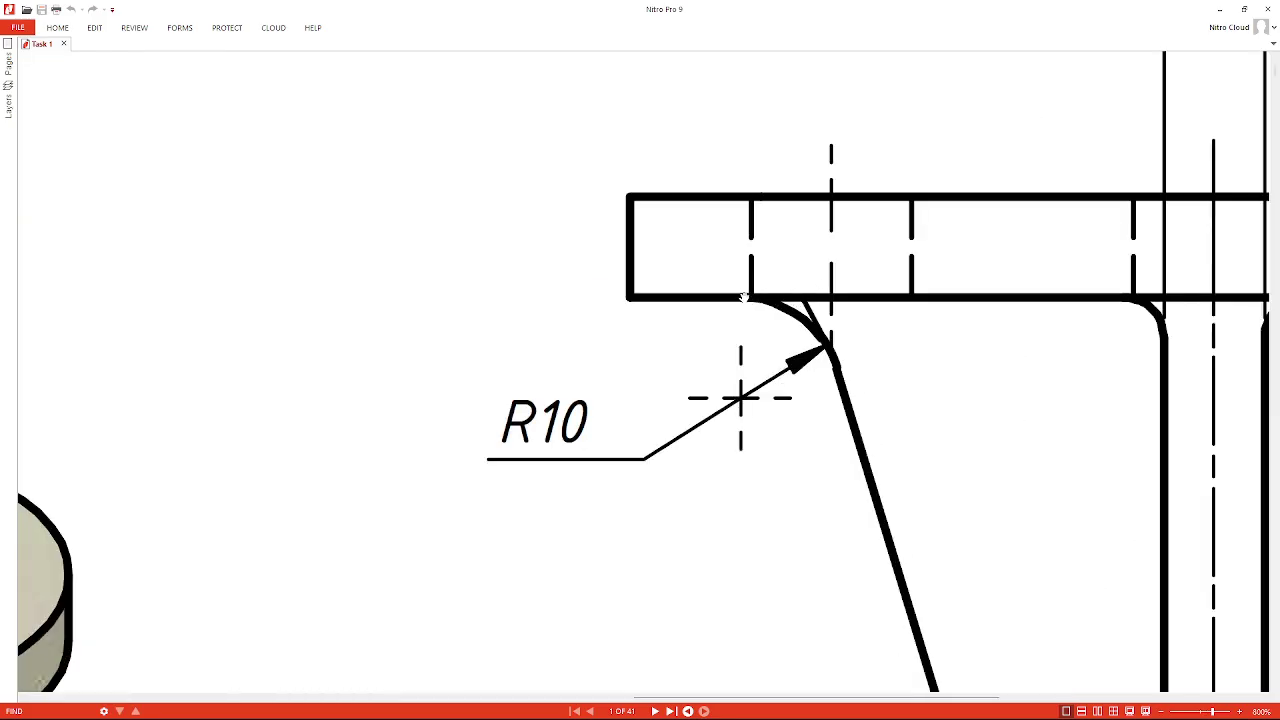
scroll(744, 297, "down", 2, "ctrl")
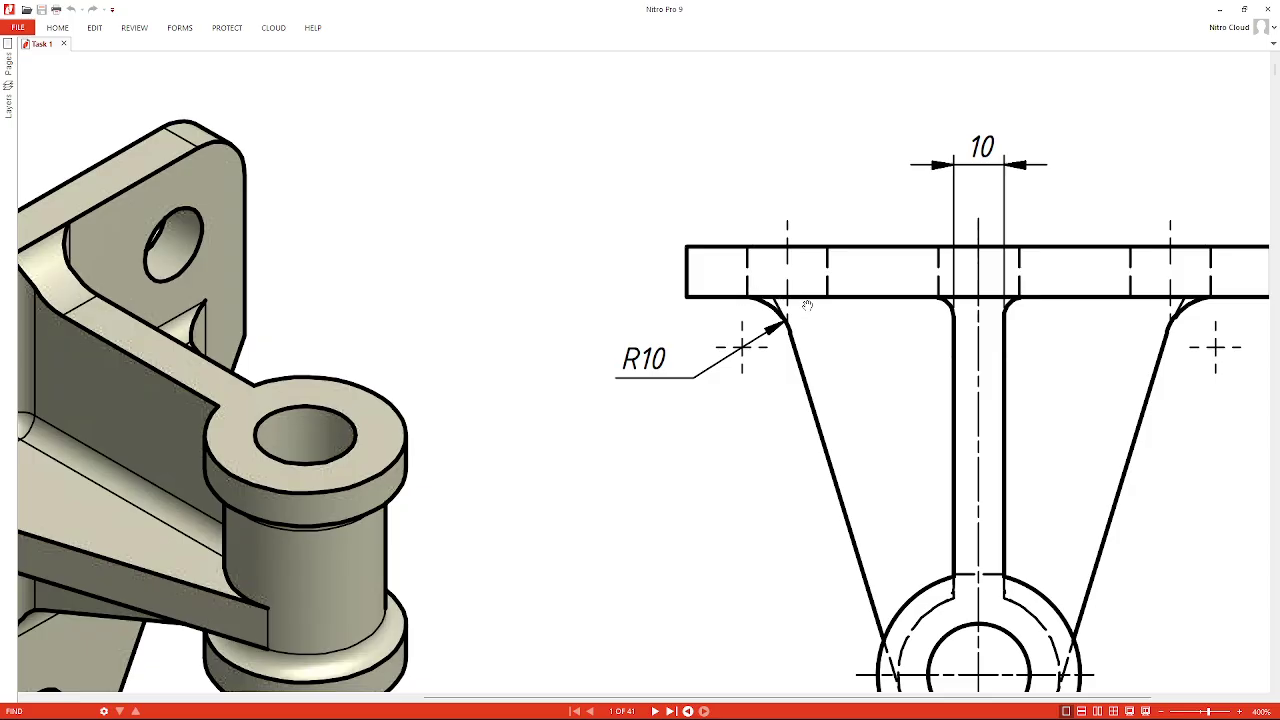
scroll(760, 305, "down", 1, "ctrl")
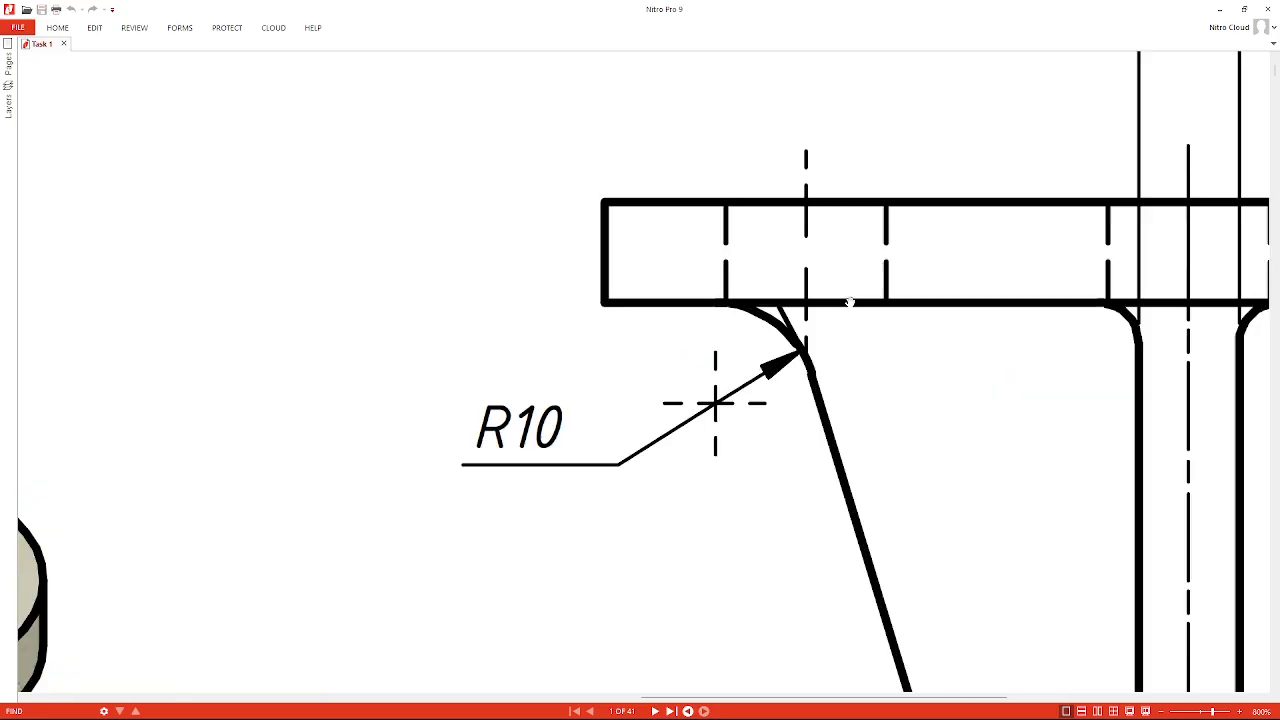
scroll(850, 302, "up", 2, "ctrl")
scroll(720, 297, "down", 3, "ctrl")
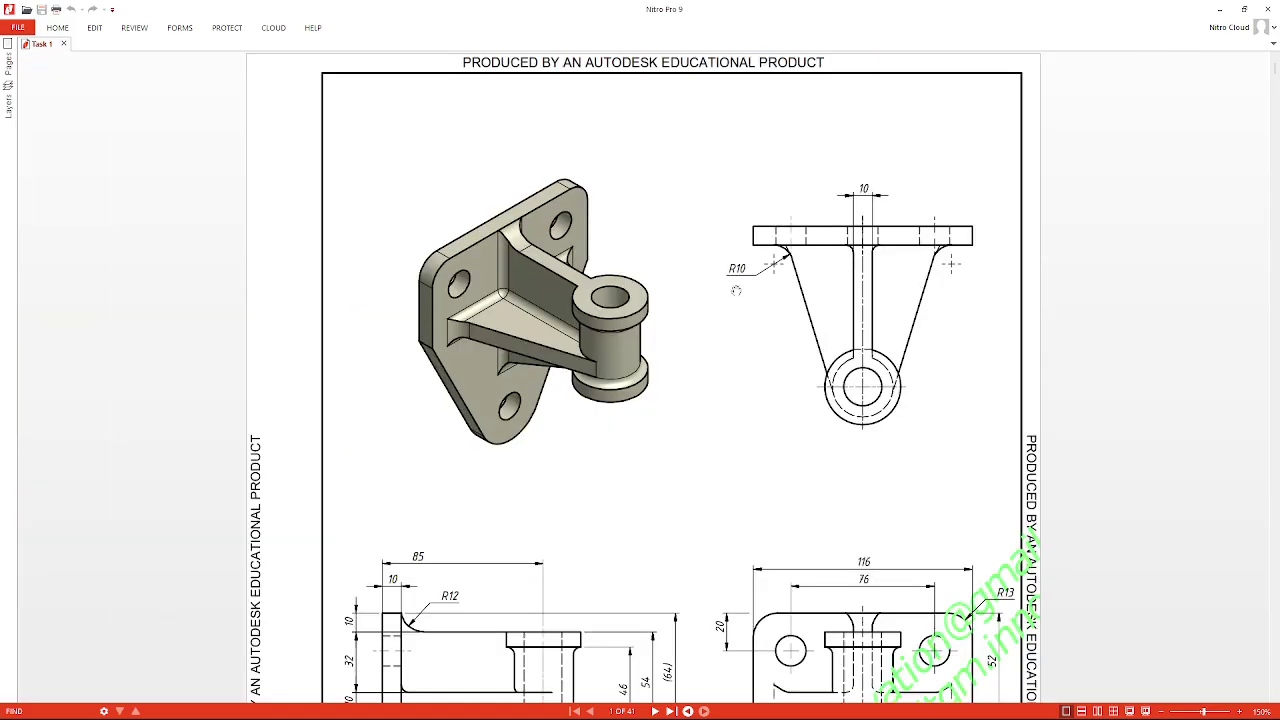
scroll(779, 287, "down", 2)
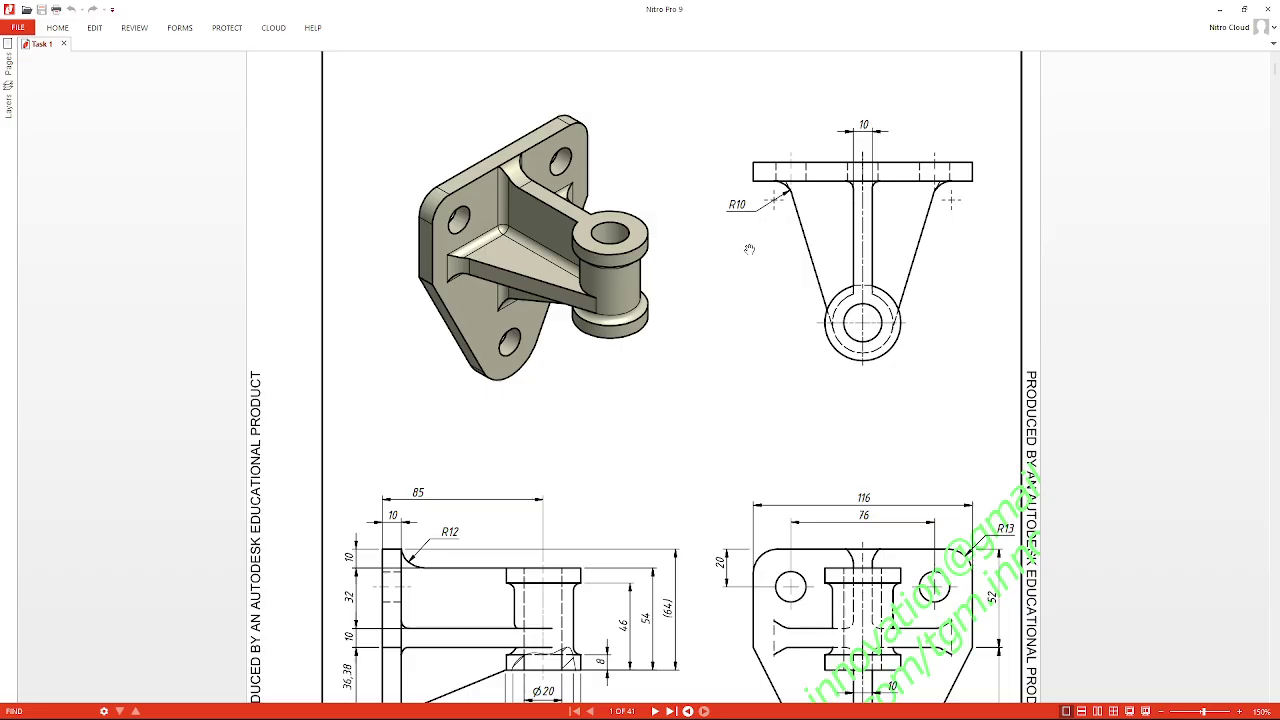
scroll(749, 249, "down", 3)
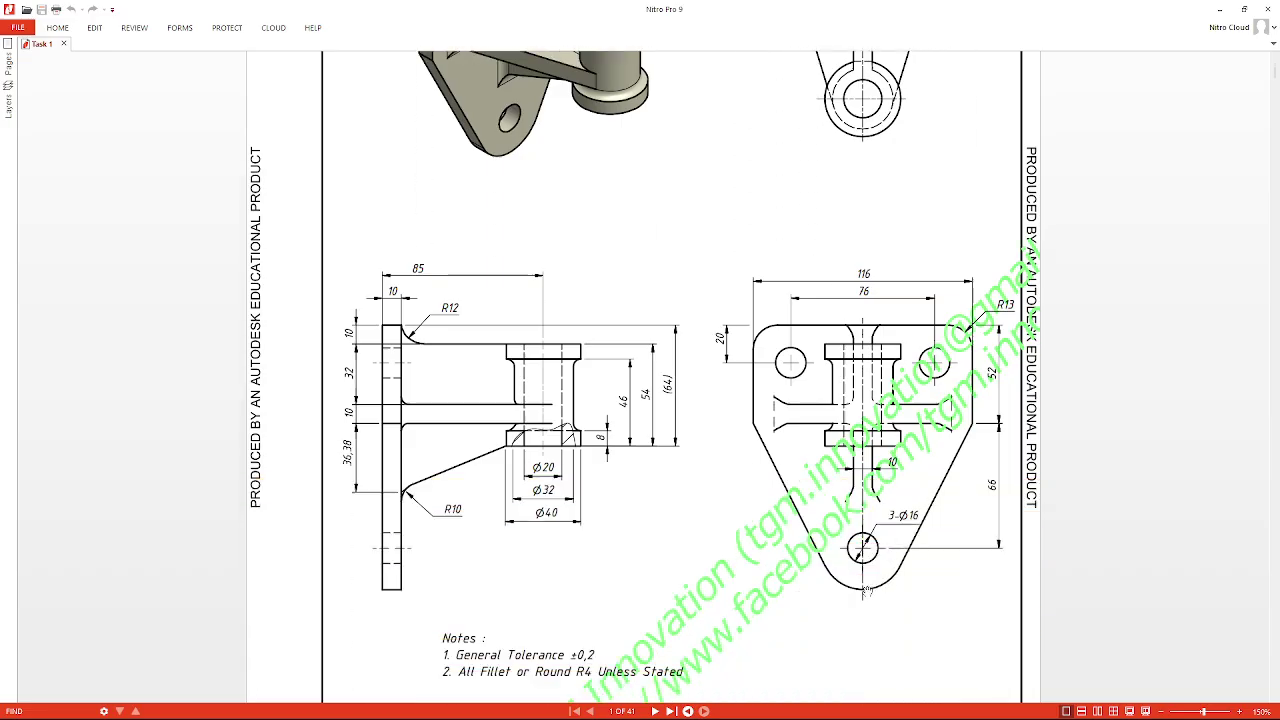
scroll(850, 492, "up", 2)
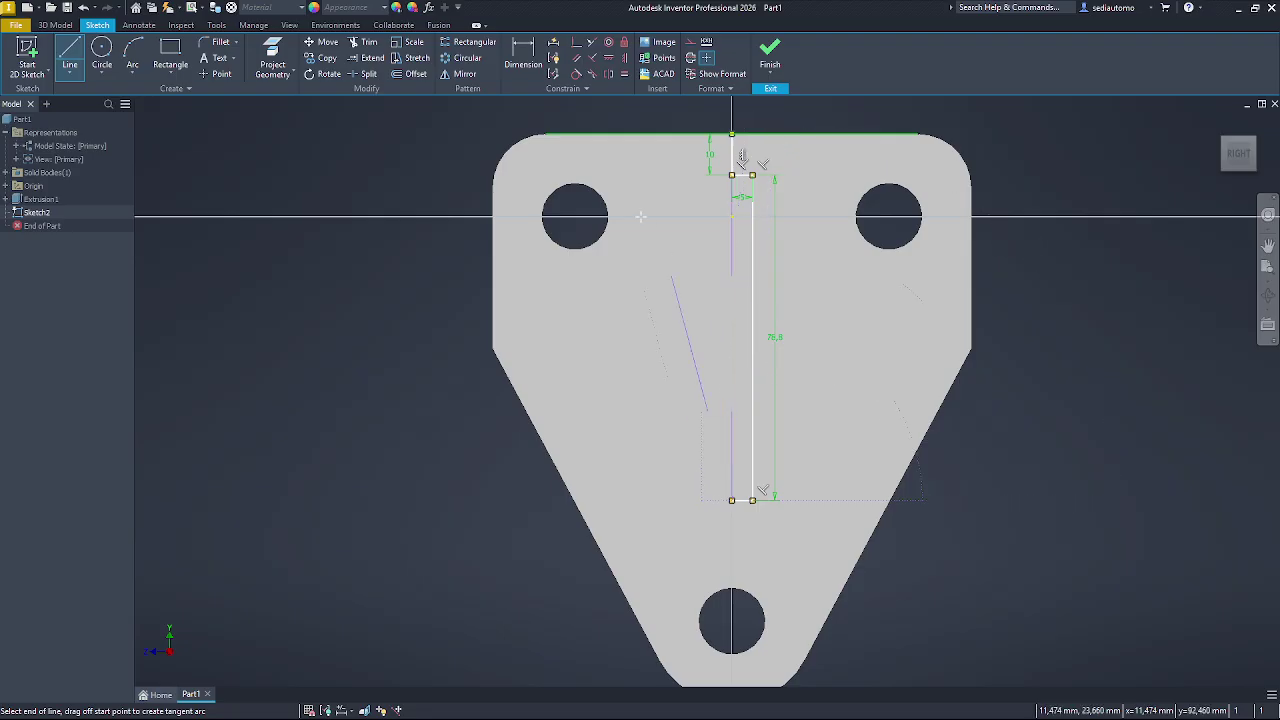
- Mirror the half rib outline about the 10 mm vertical centre line and switch to the PDF drawing
left_click(459, 73)
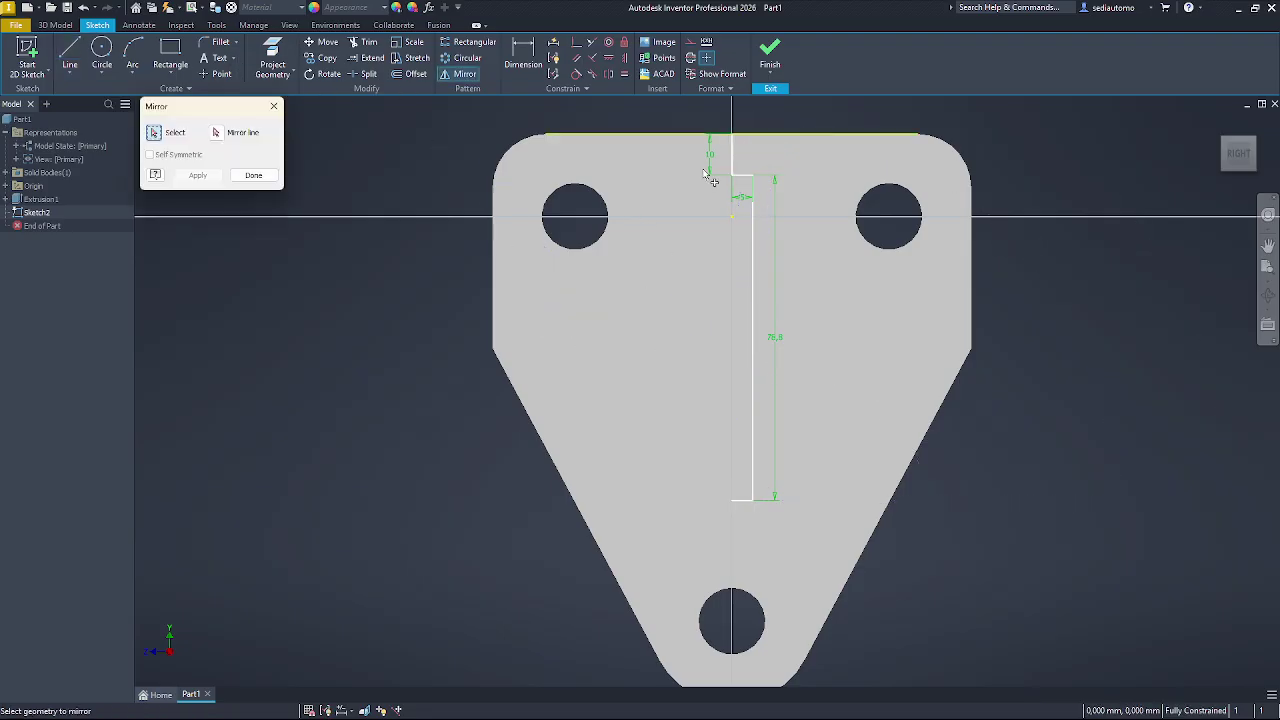
left_click_drag(765, 160, 745, 515)
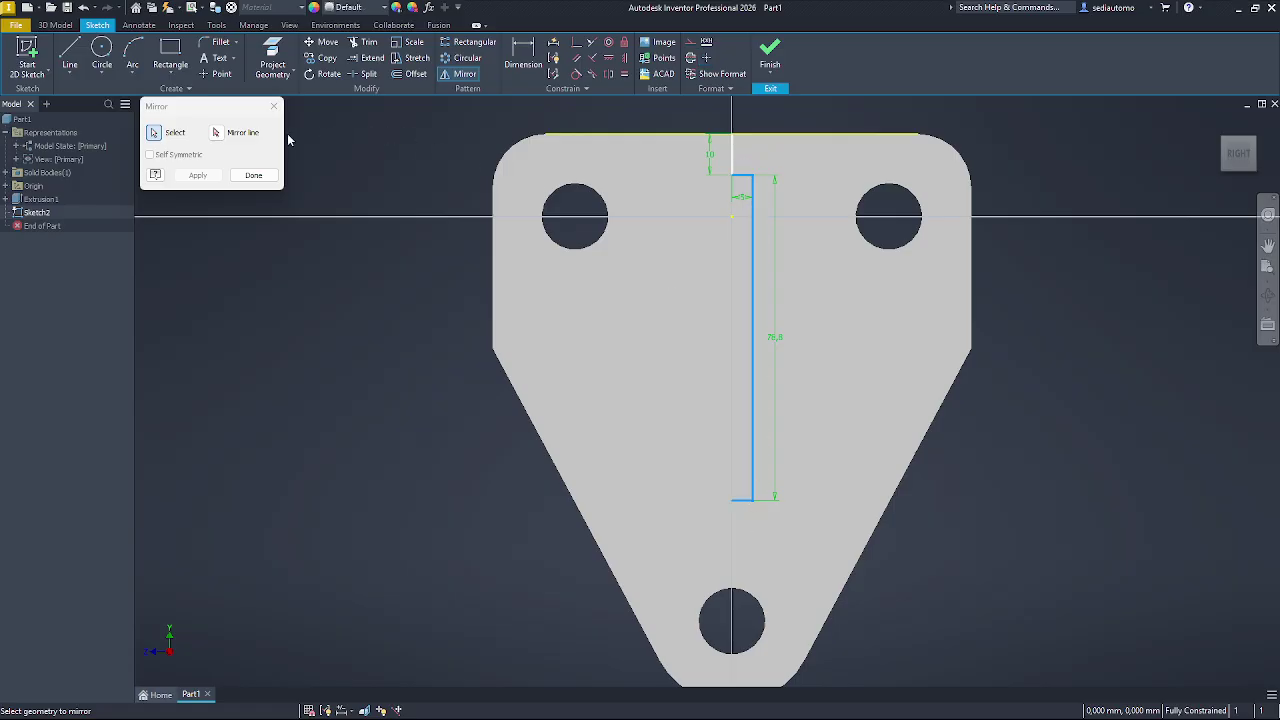
left_click(735, 155)
left_click(198, 175)
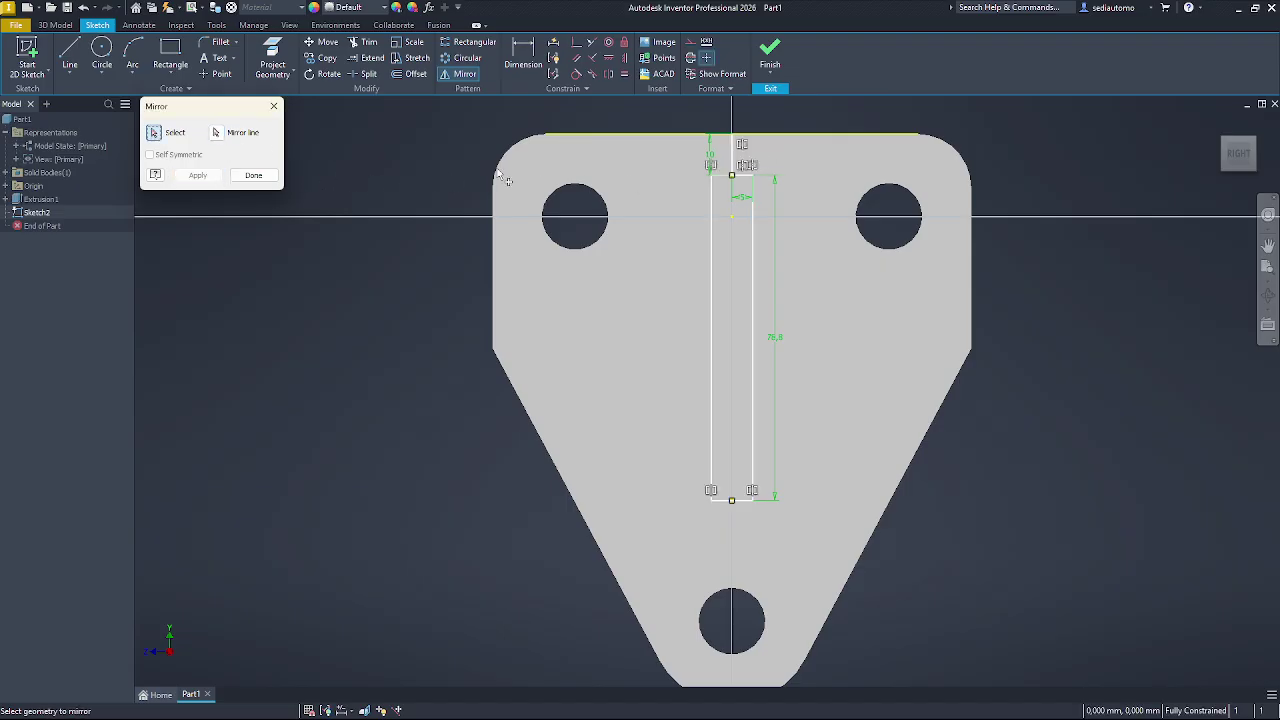
key("alt+Tab")
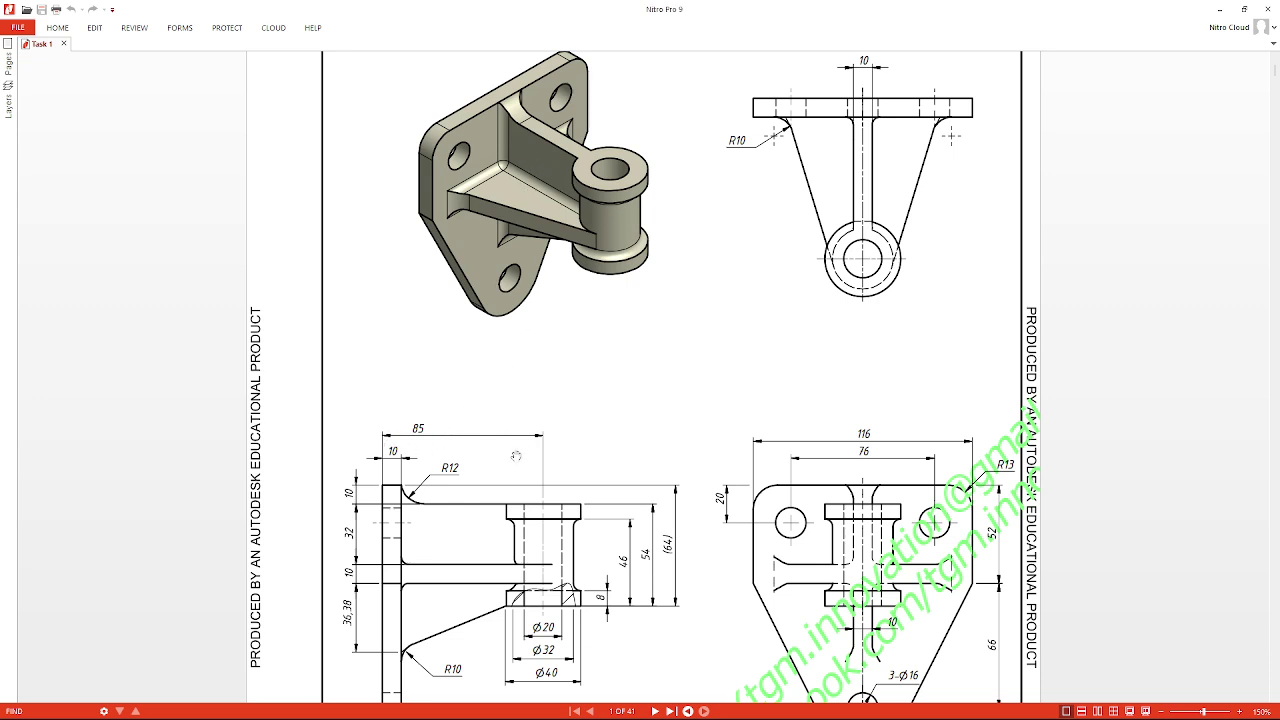
- Return to Inventor, close the mirror command and extrude the 10 mm wide rib profile 75 mm outward from the plate
key("alt+Tab")
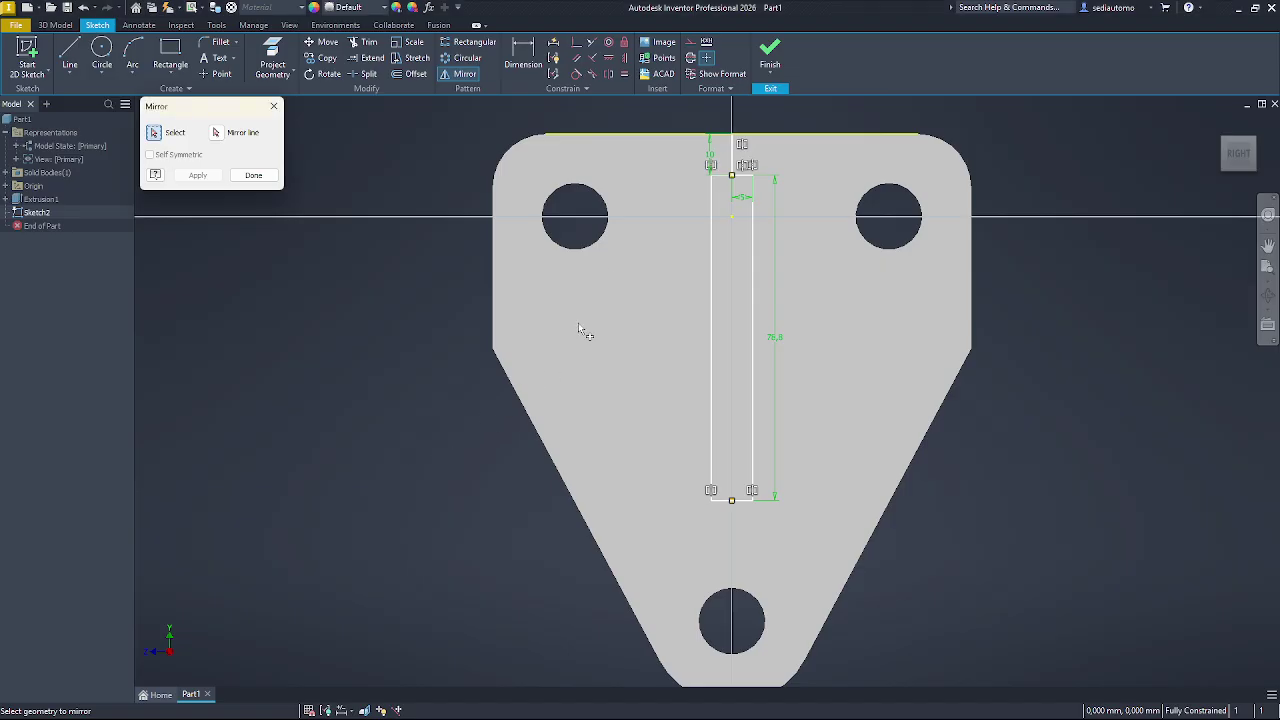
left_click(262, 177)
key("F6")
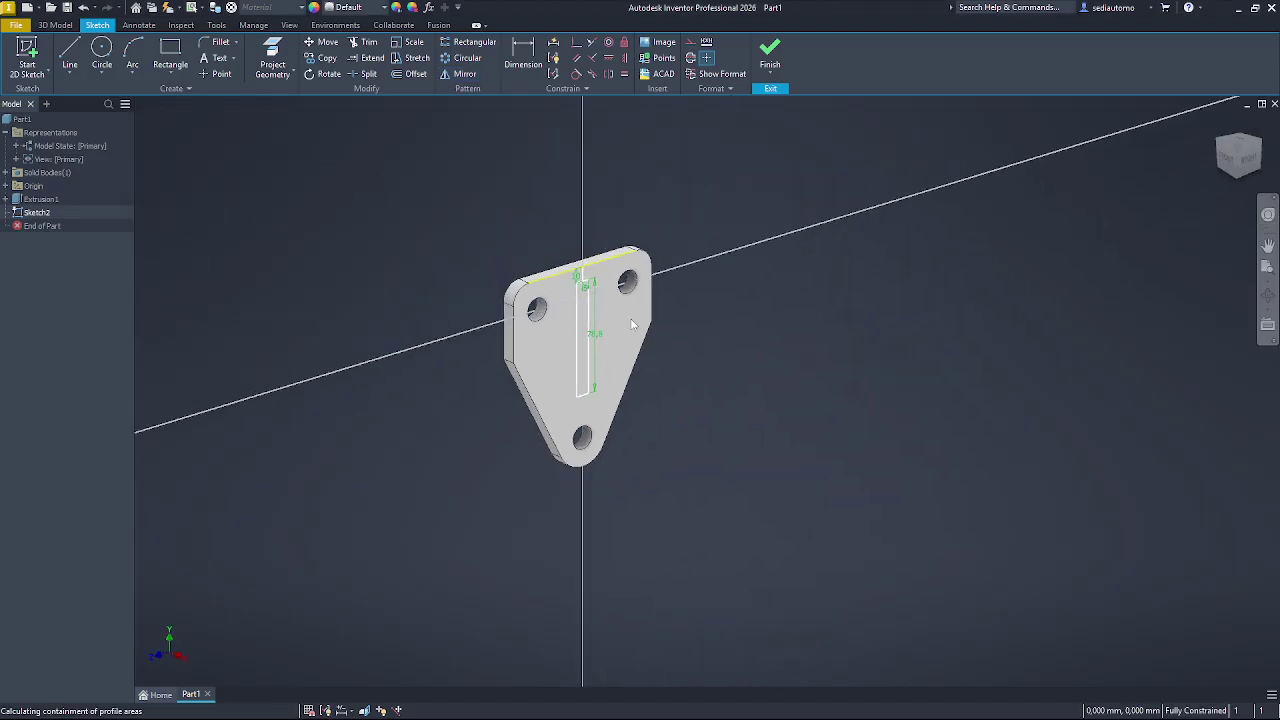
key("e")
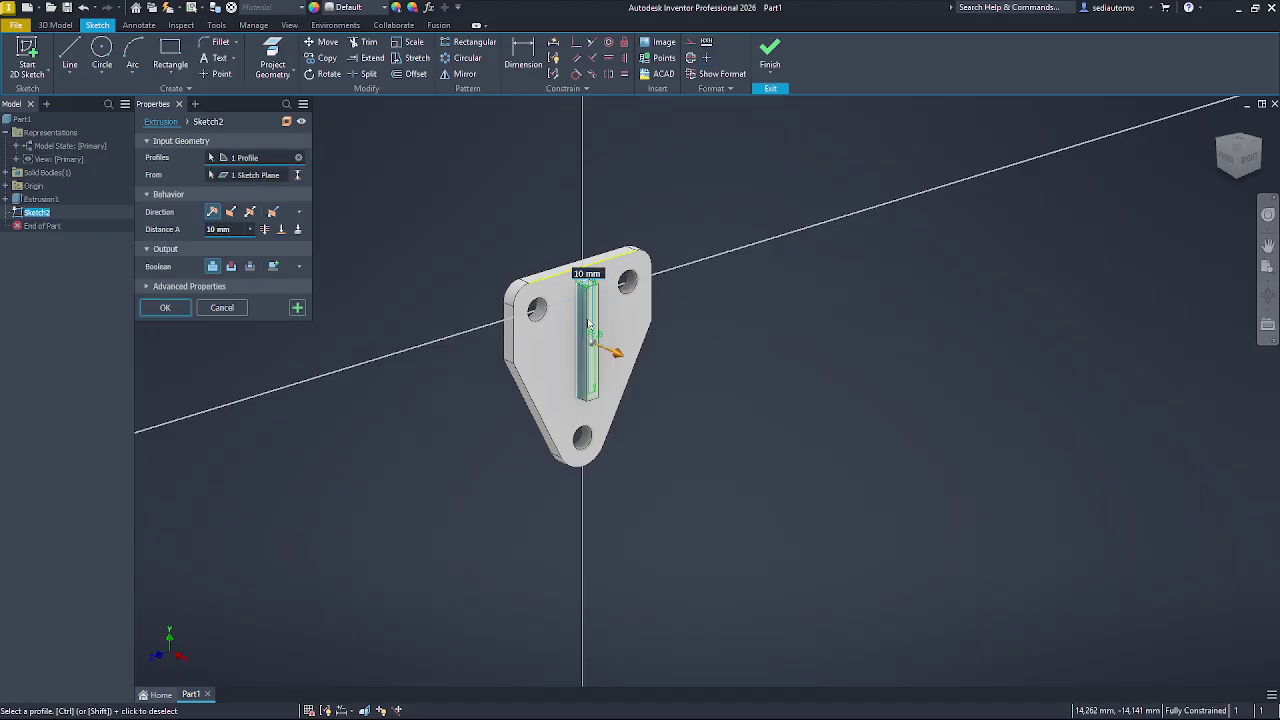
left_click(213, 229)
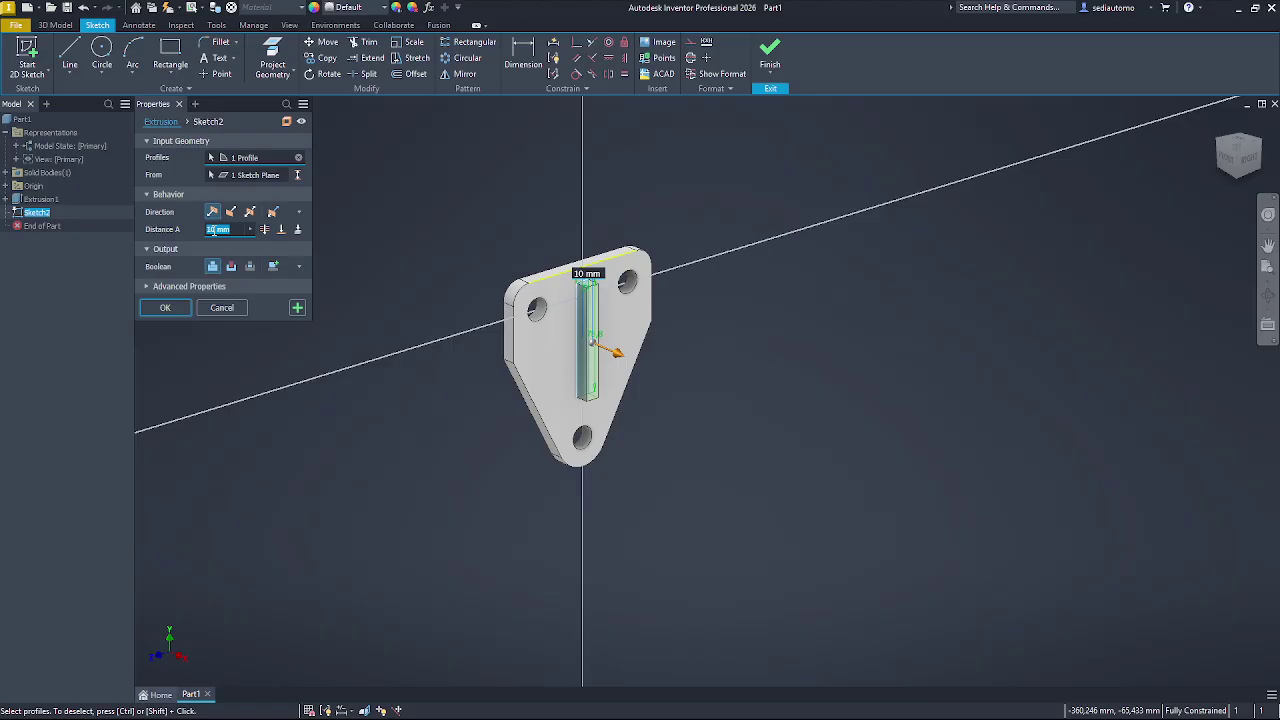
type("75")
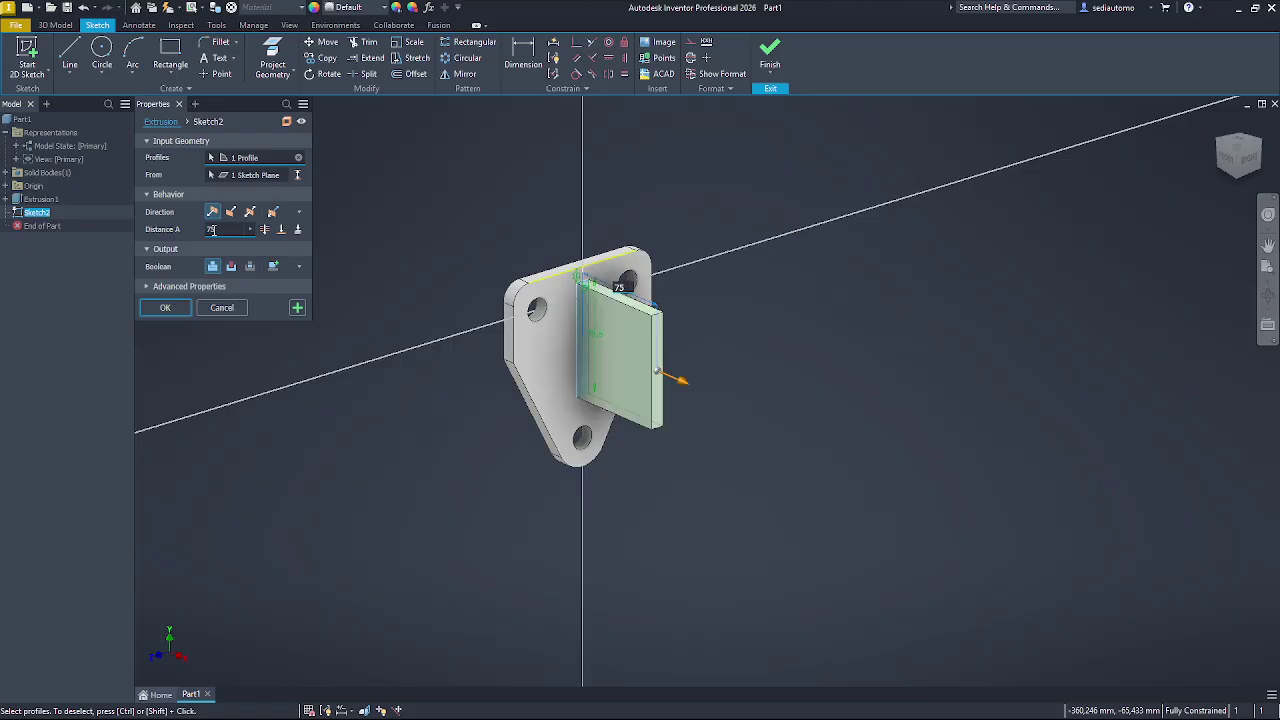
left_click(185, 307)
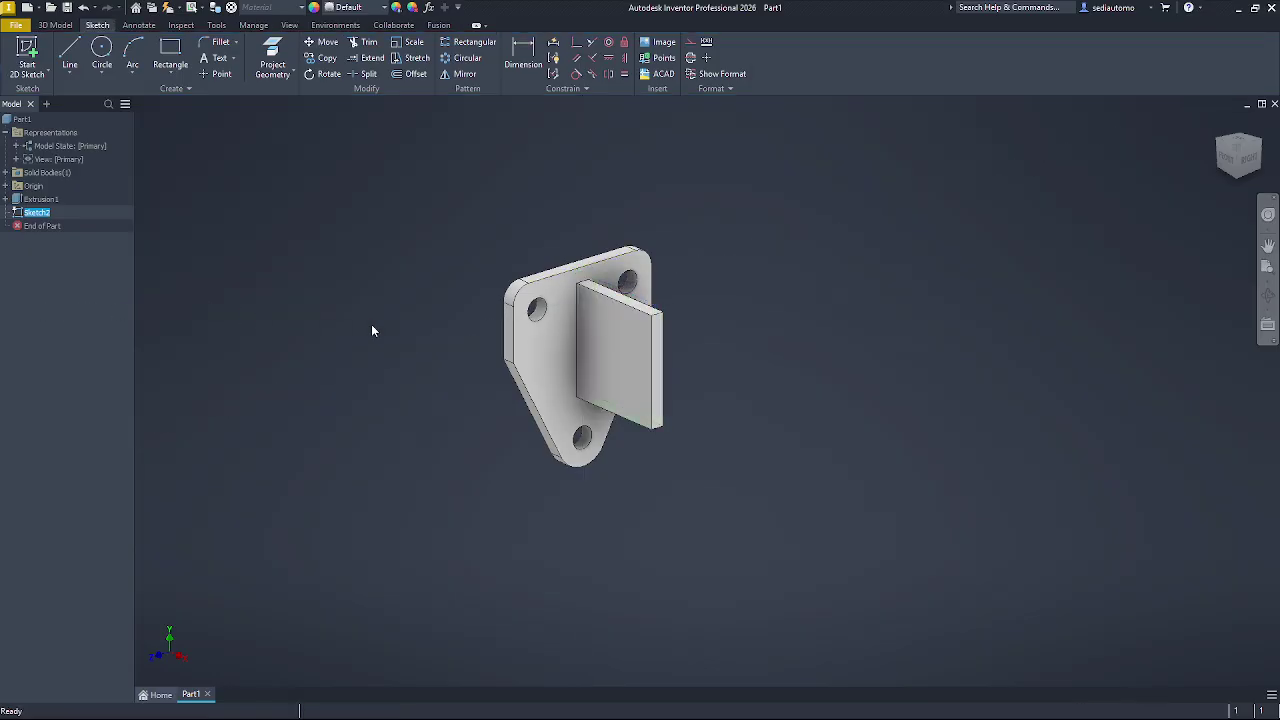
- Check the boss in the PDF drawing and start a new sketch for its circles on the rib's top face
key("alt+Tab")
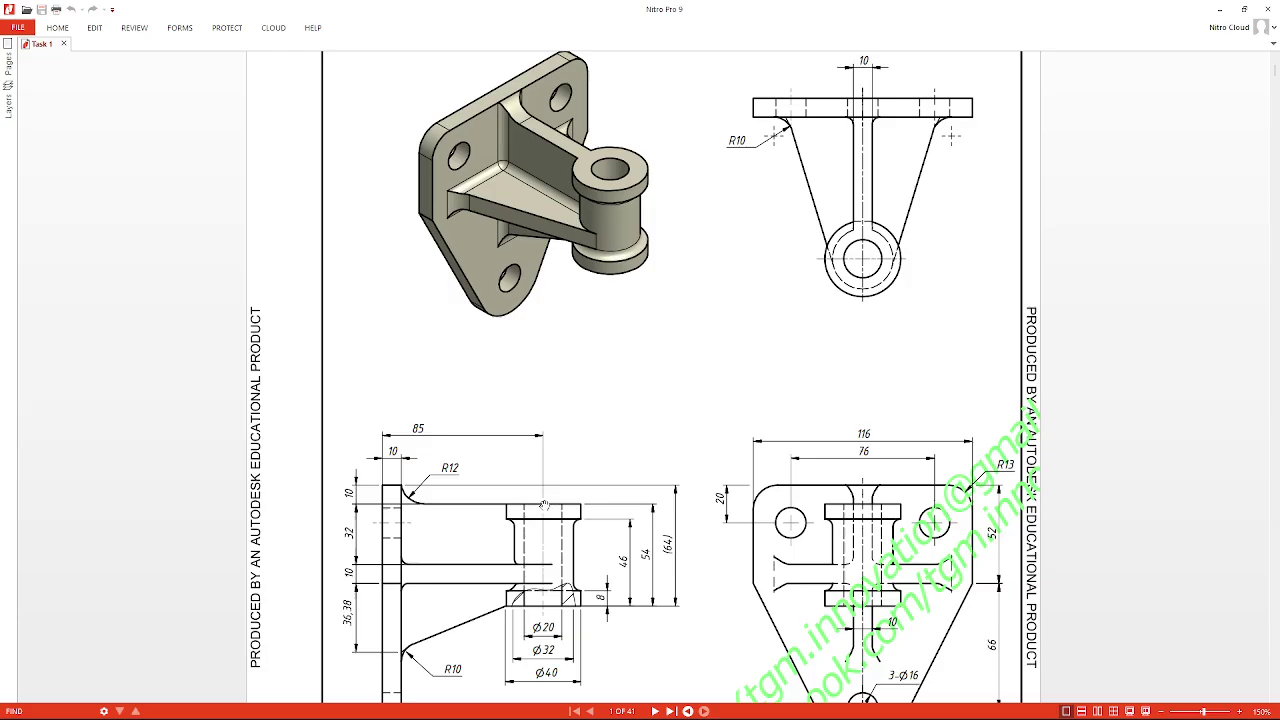
scroll(547, 504, "down", 2)
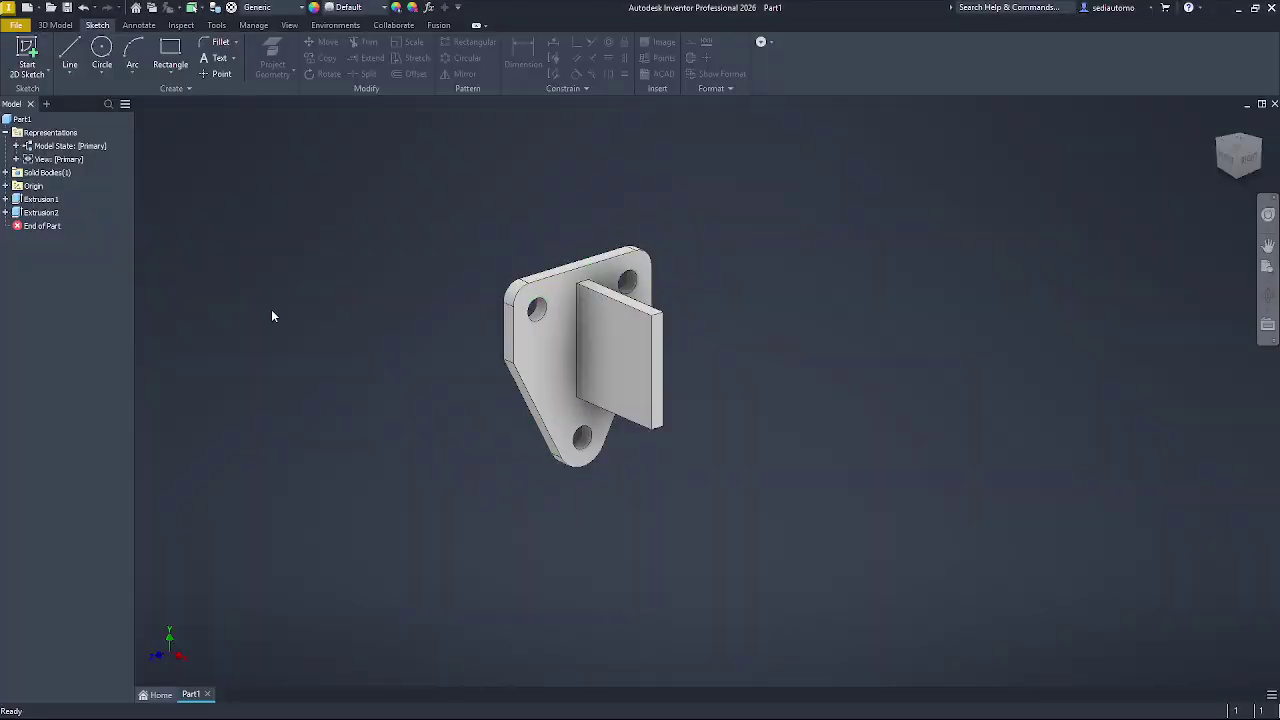
left_click(101, 50)
scroll(640, 310, "up", 6)
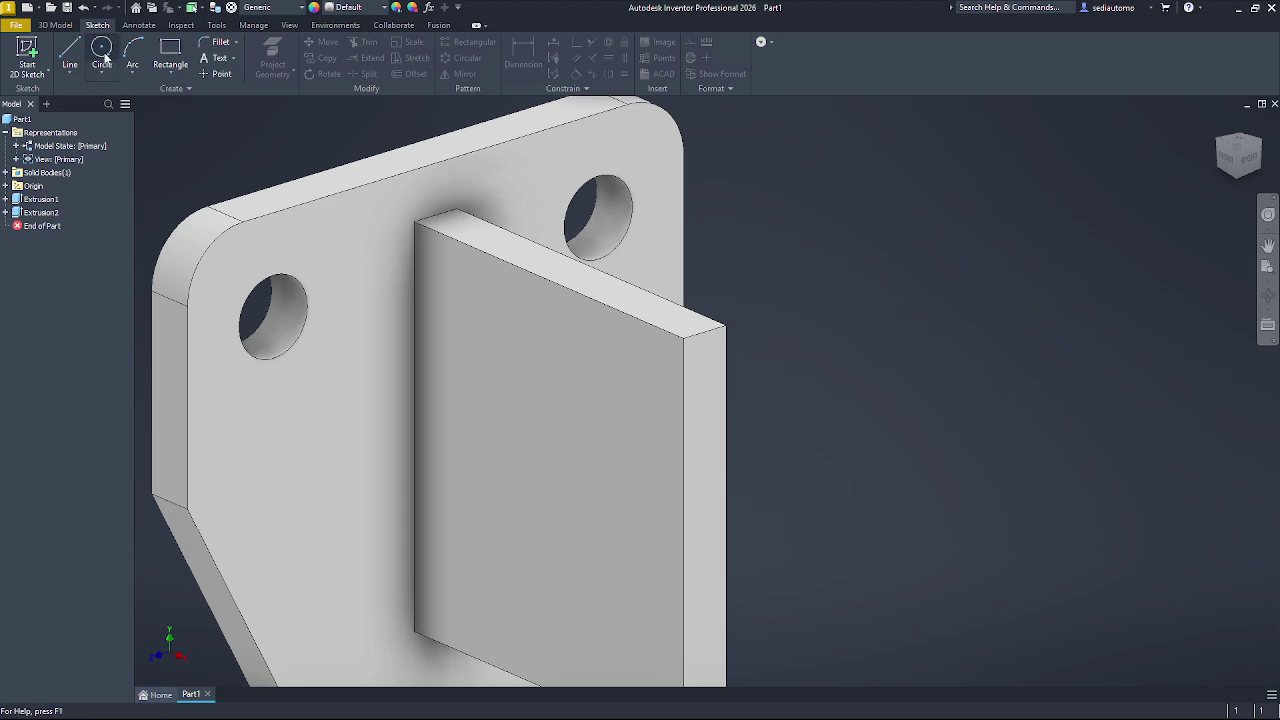
left_click(637, 301)
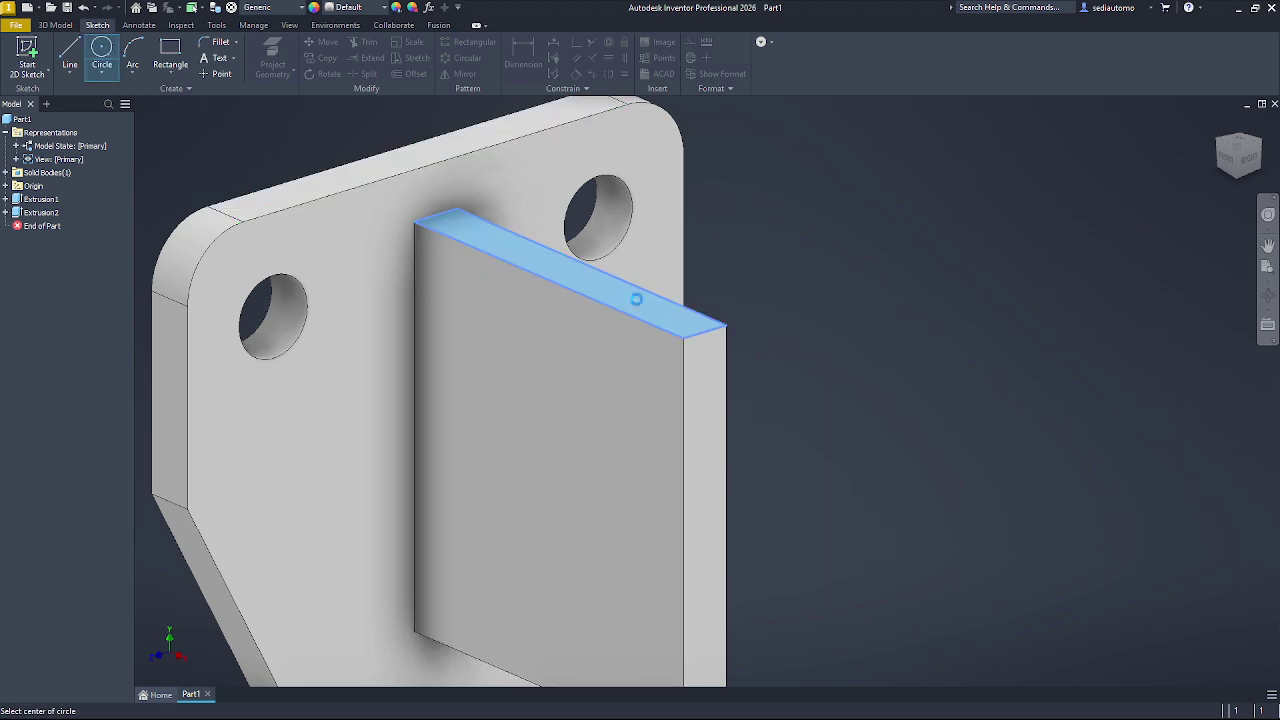
scroll(677, 304, "down", 3)
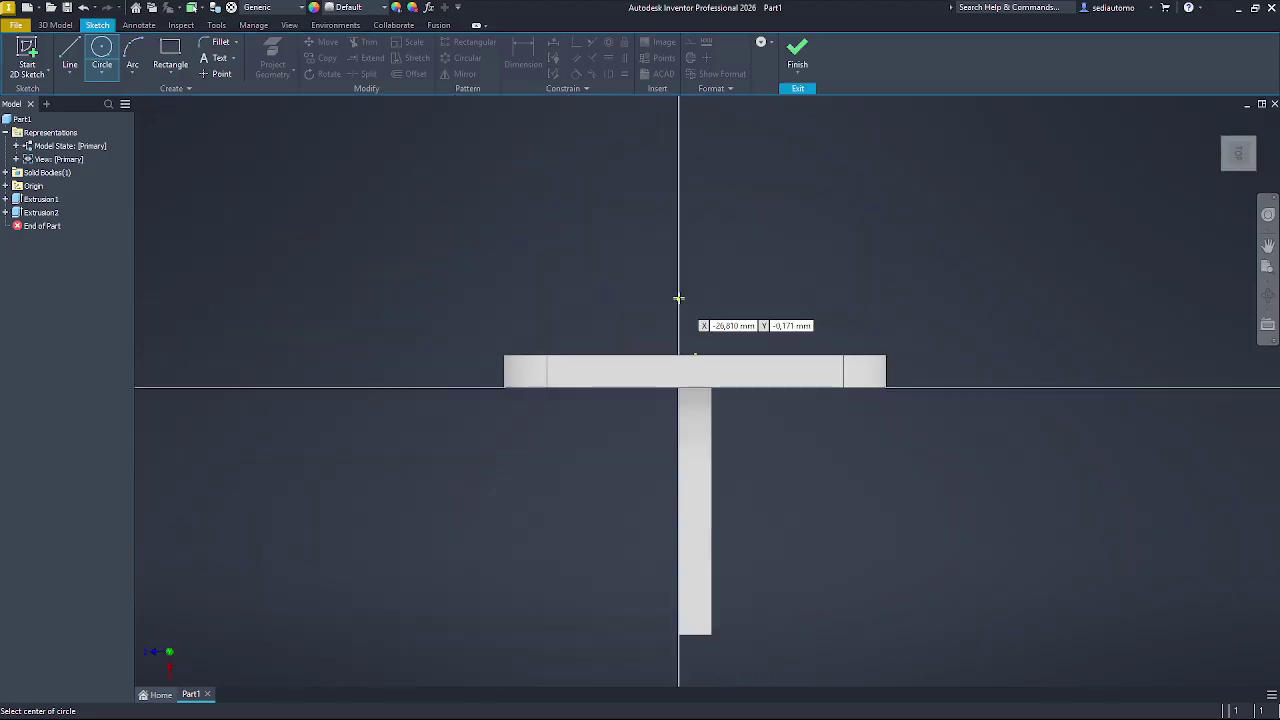
scroll(686, 506, "up", 6)
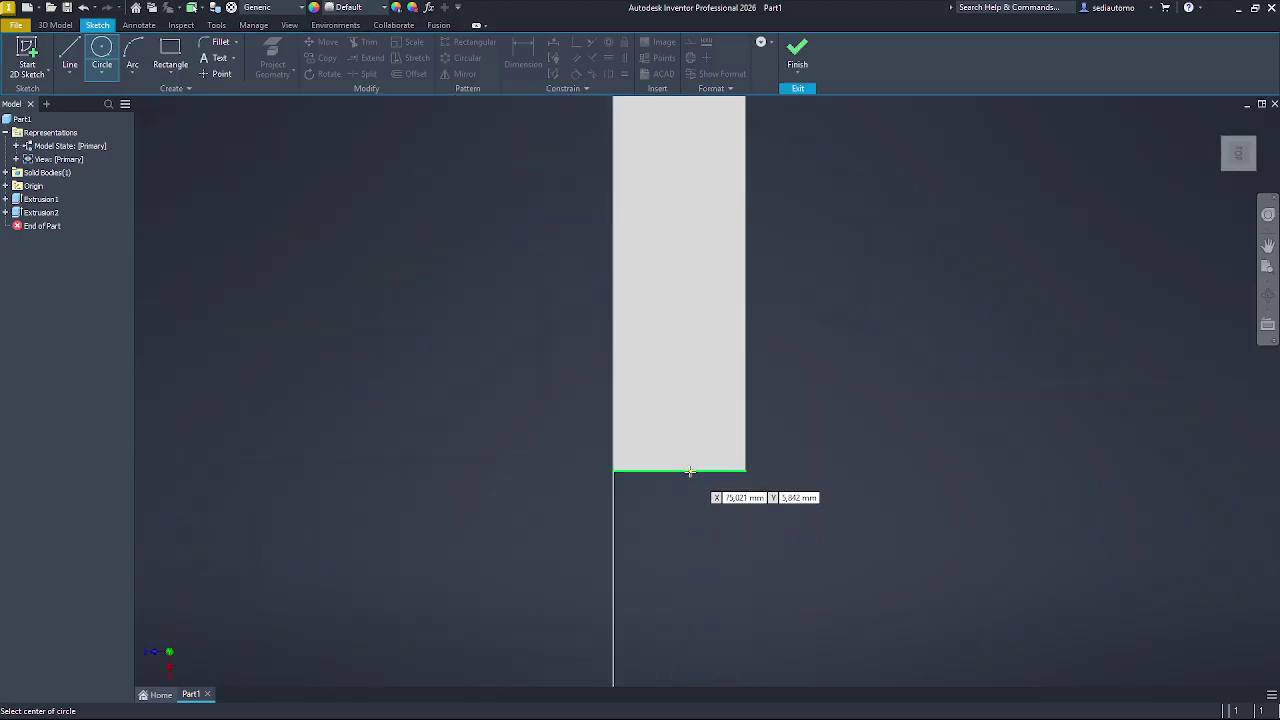
key("Escape")
- Recheck the boss diameters in the PDF drawing and draw a 20 mm diameter circle centred on the midpoint of the rib's outer end edge
key("alt+Tab")
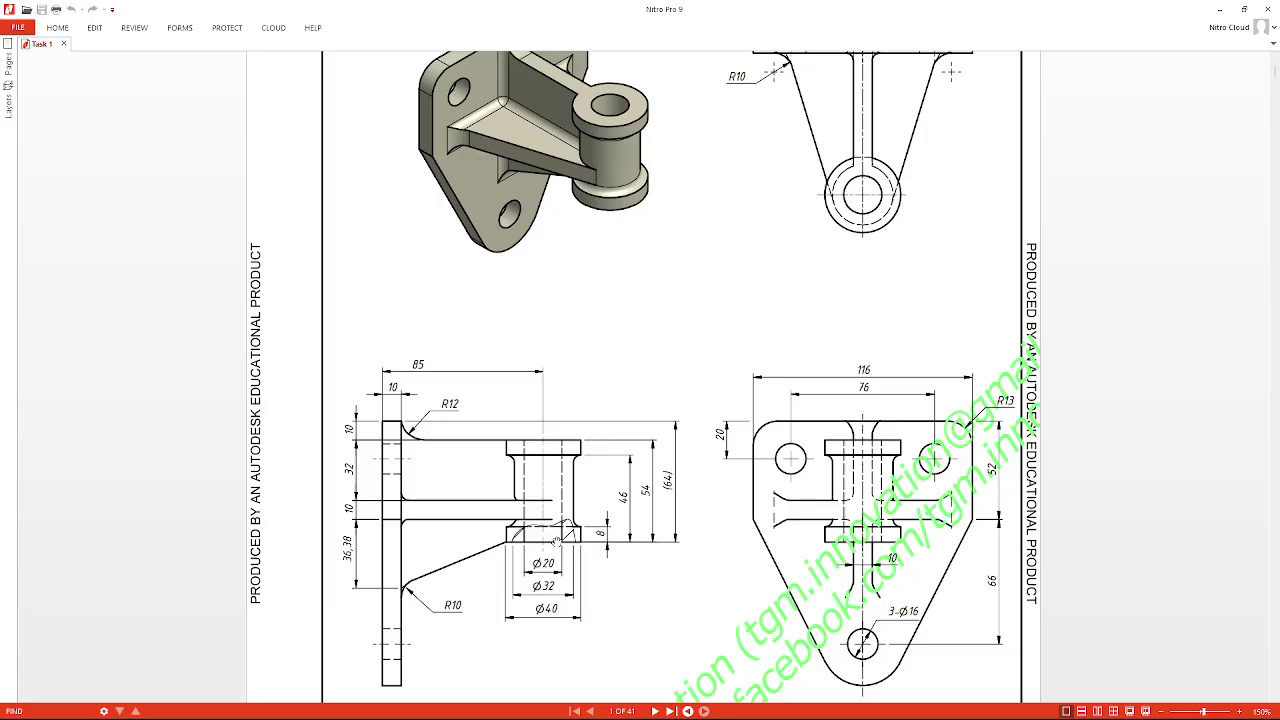
key("alt+Tab")
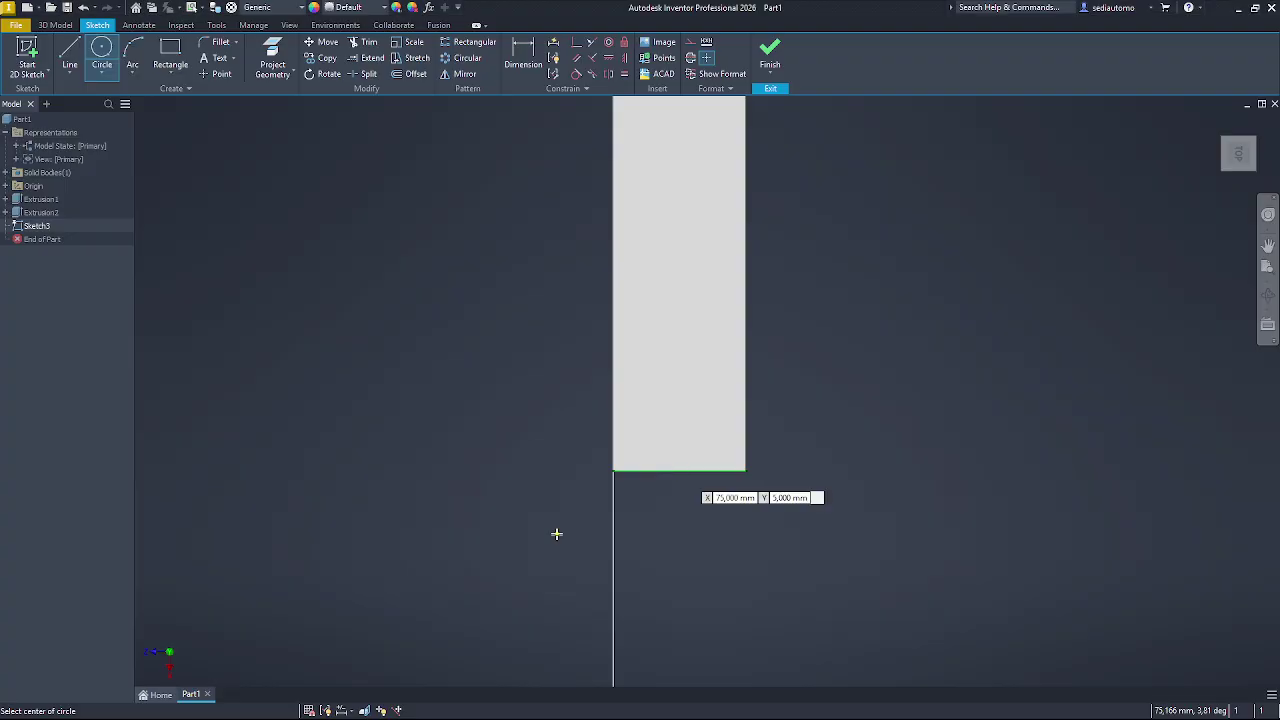
left_click(679, 470)
scroll(660, 527, "down", 4)
scroll(662, 520, "down", 2)
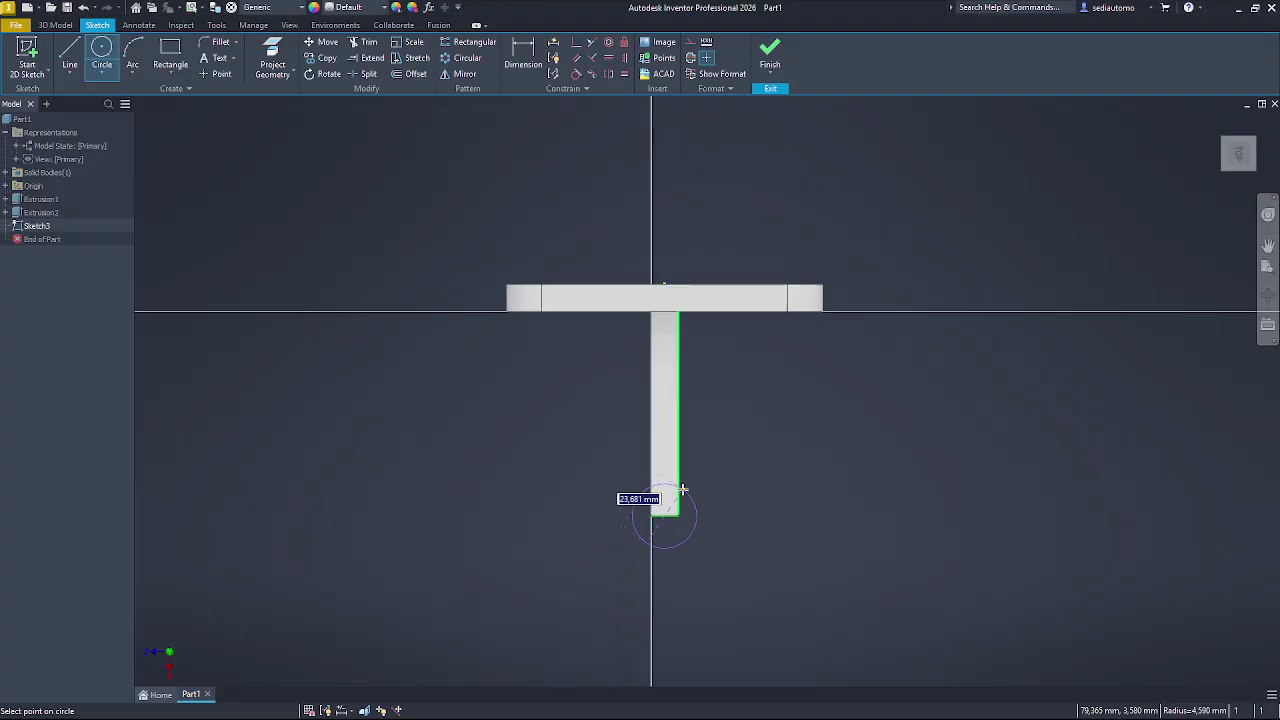
scroll(683, 492, "up", 3)
type("20")
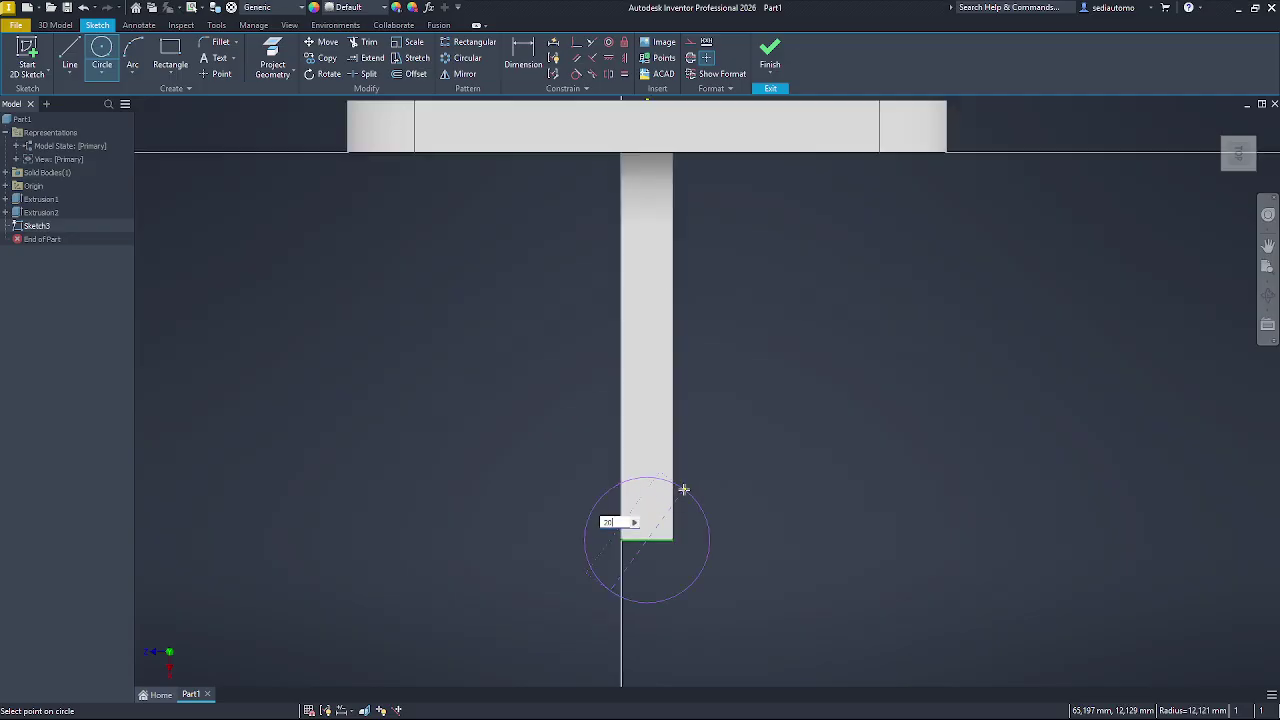
key("Return")
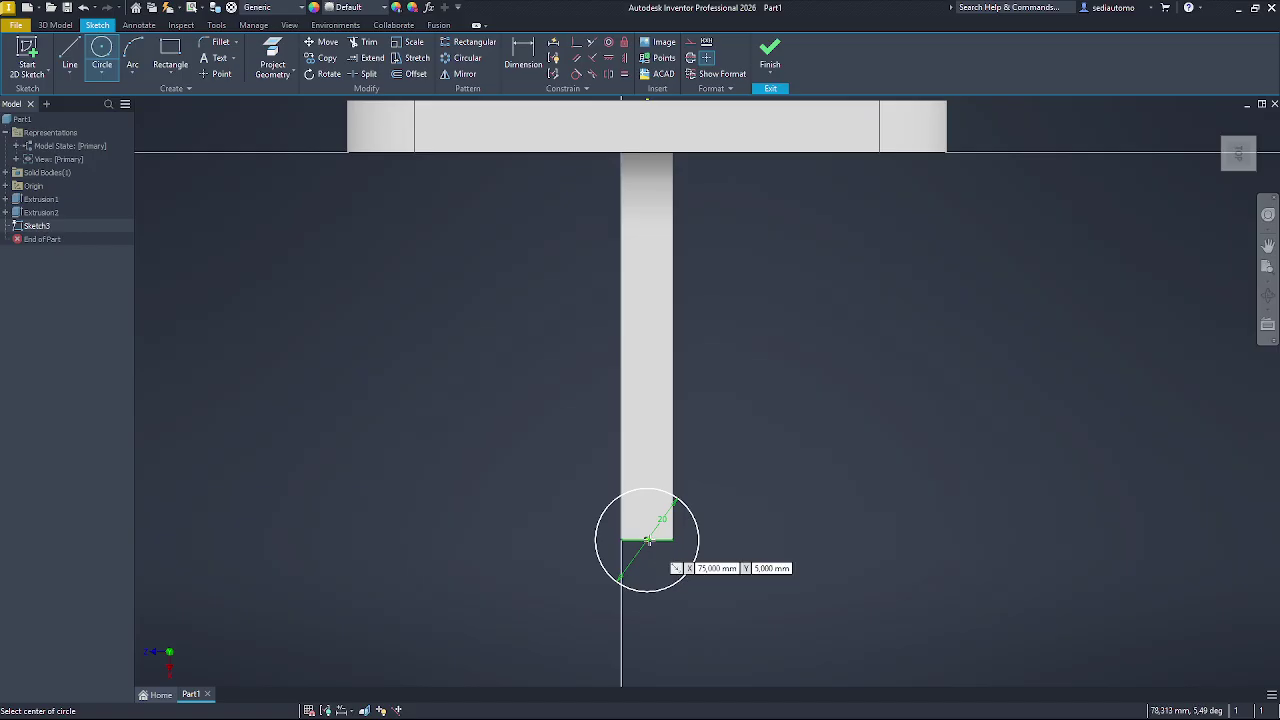
- Add two circles of 32 mm and 40 mm diameter concentric with the 20 mm circle
scroll(651, 541, "up", 5)
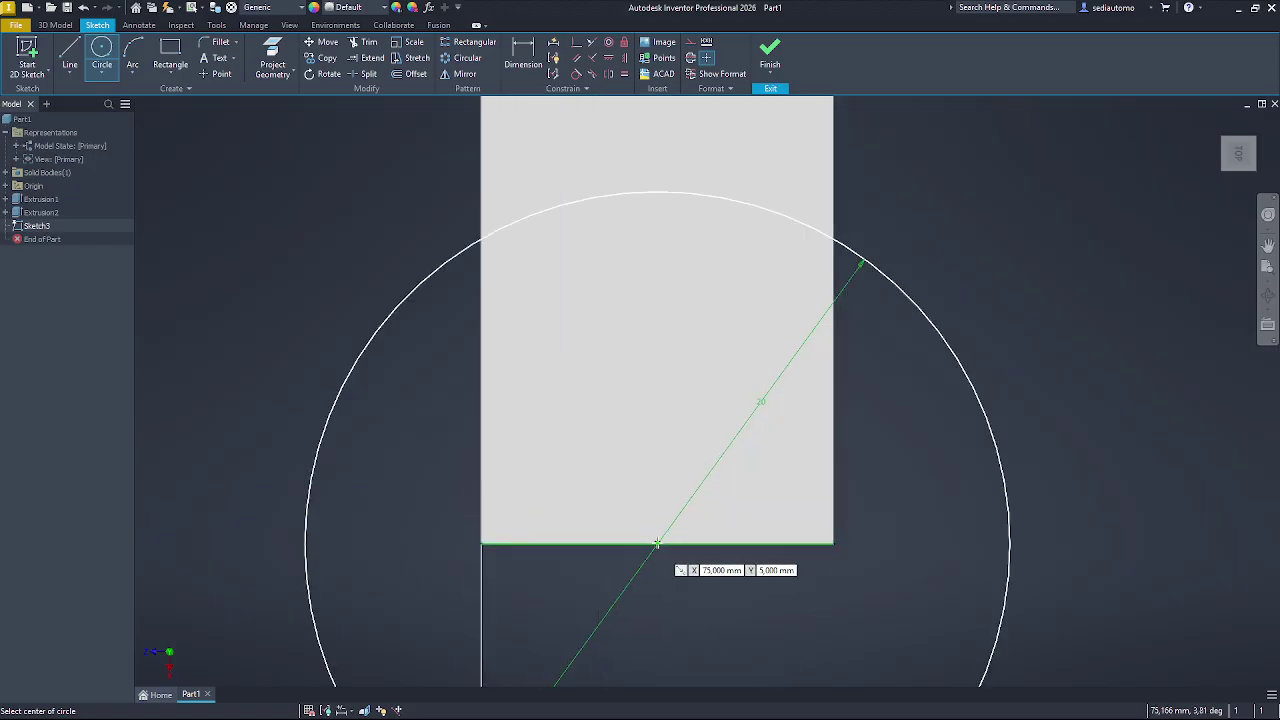
left_click(655, 543)
type("32")
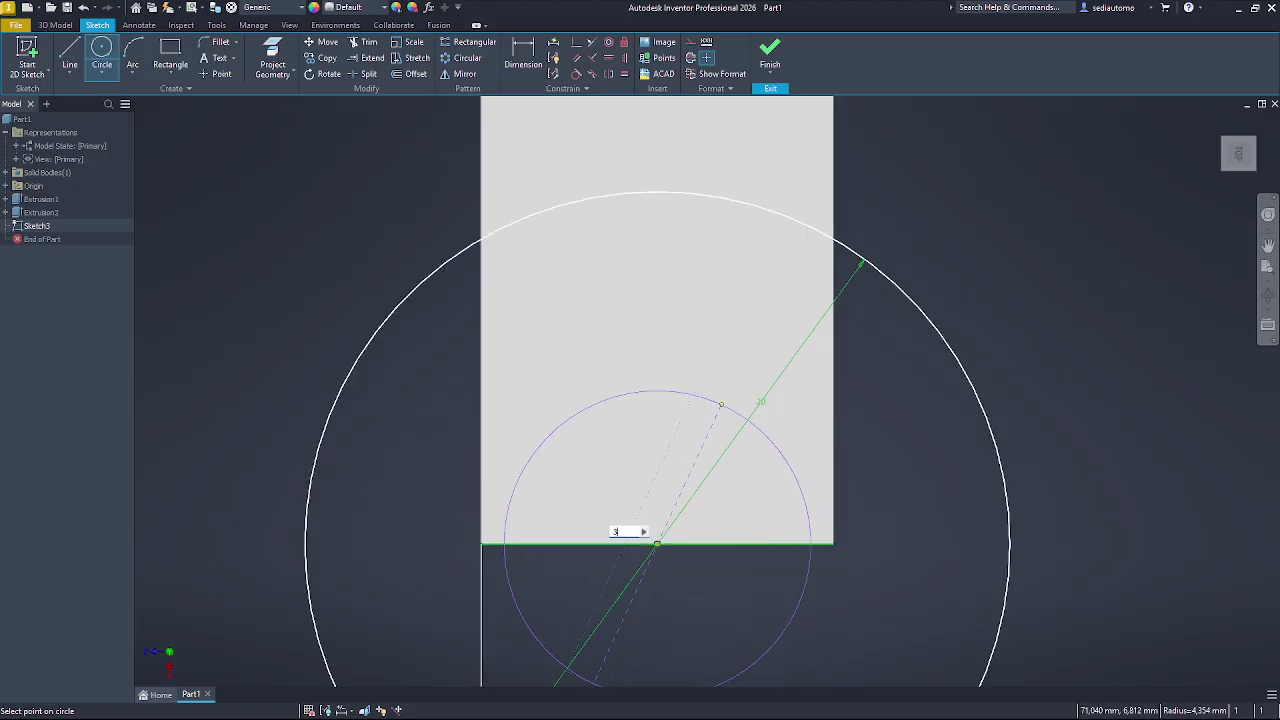
key("Return")
scroll(721, 405, "down", 3)
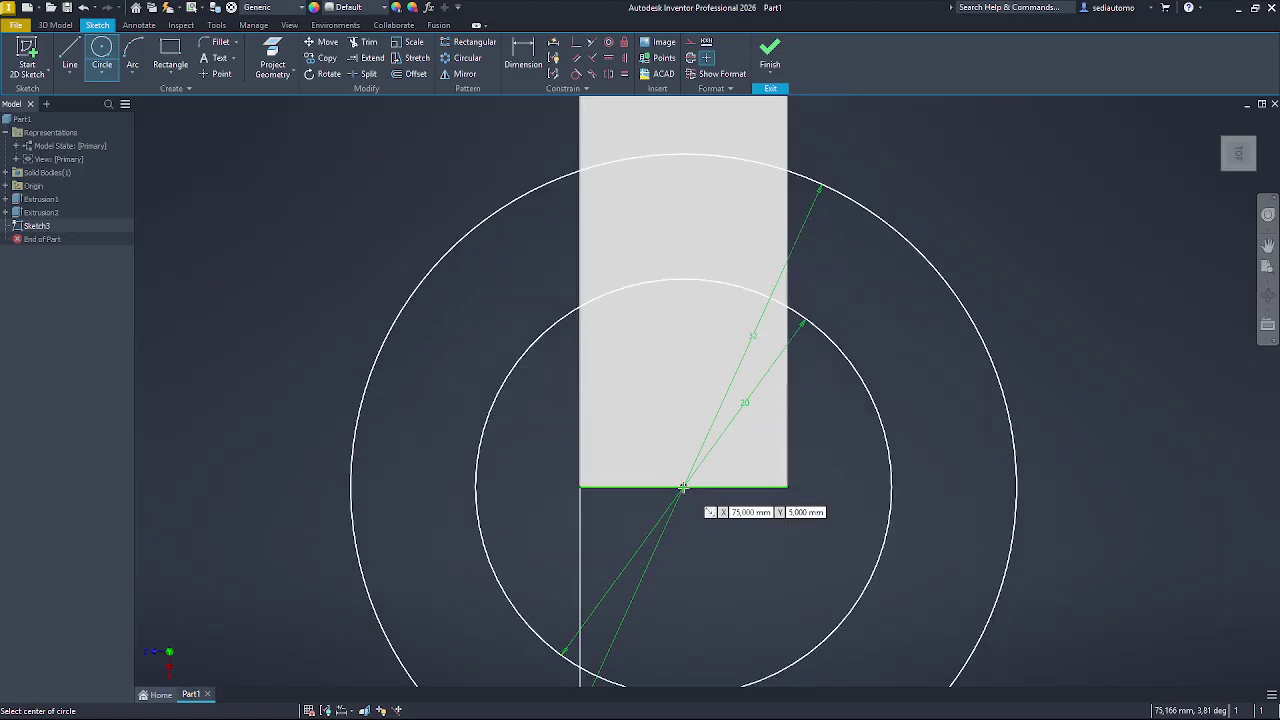
left_click(682, 487)
type("40")
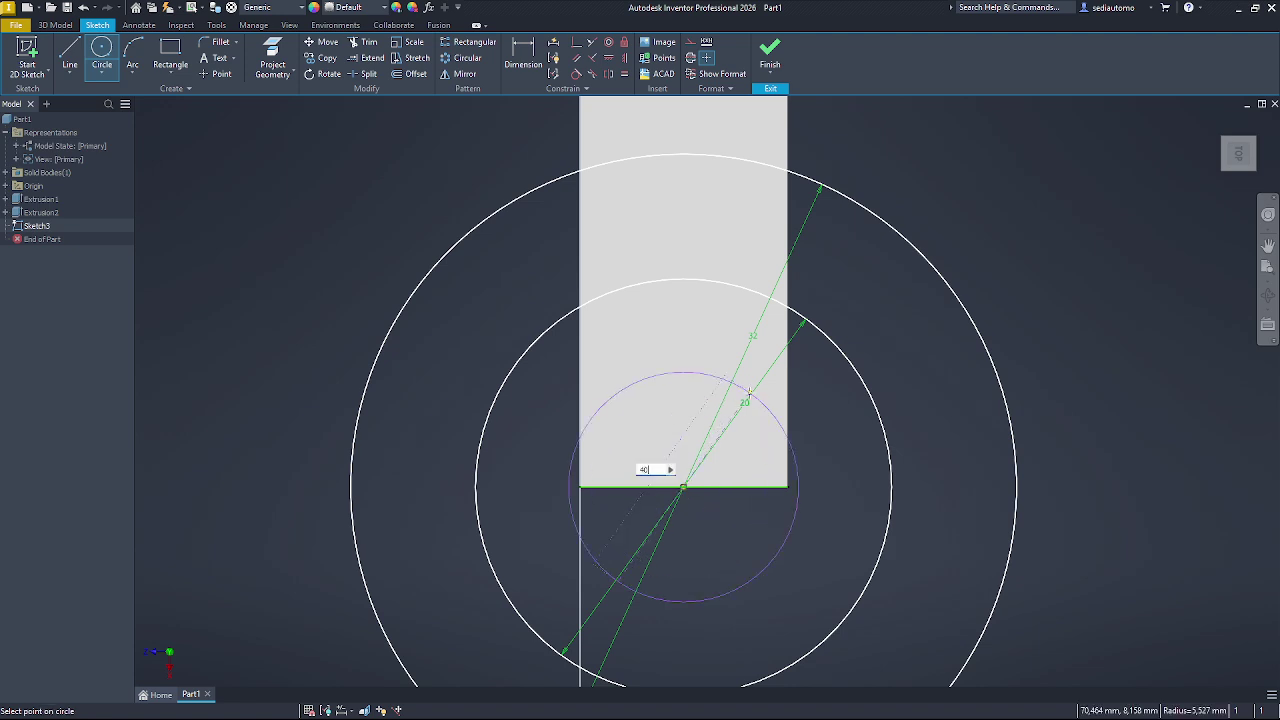
key("Return")
scroll(762, 418, "down", 6)
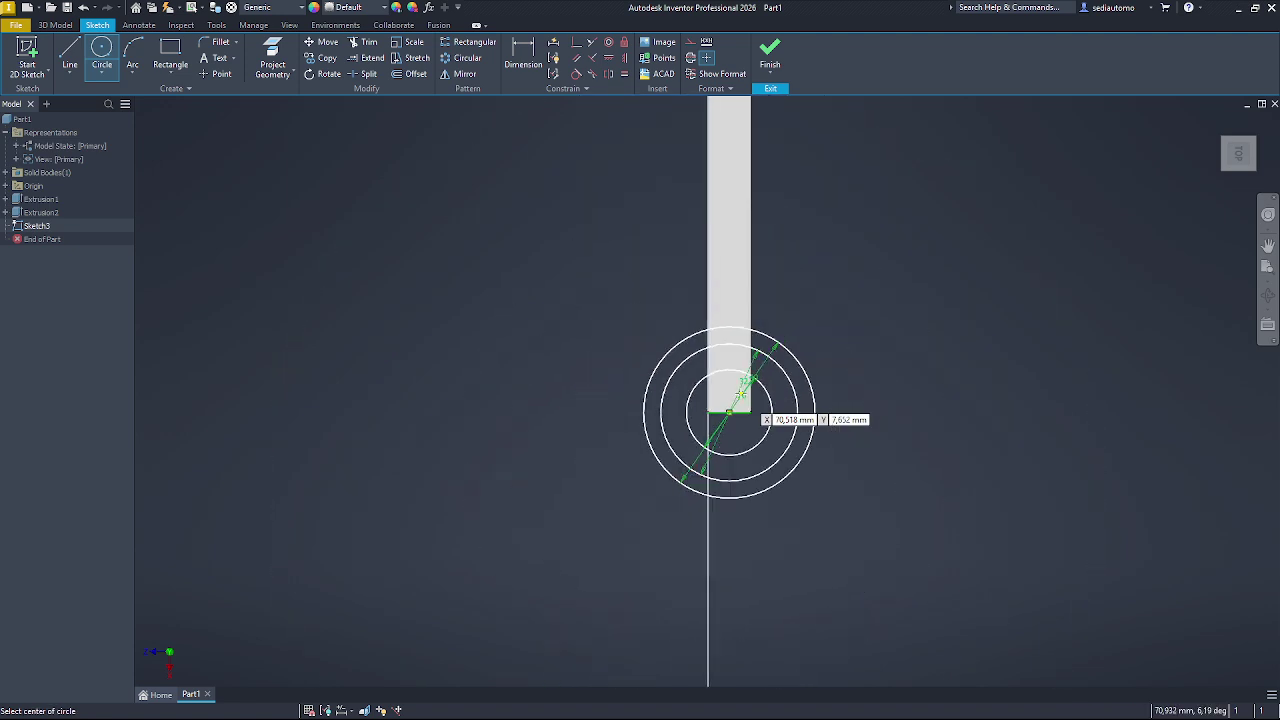
scroll(746, 386, "down", 3)
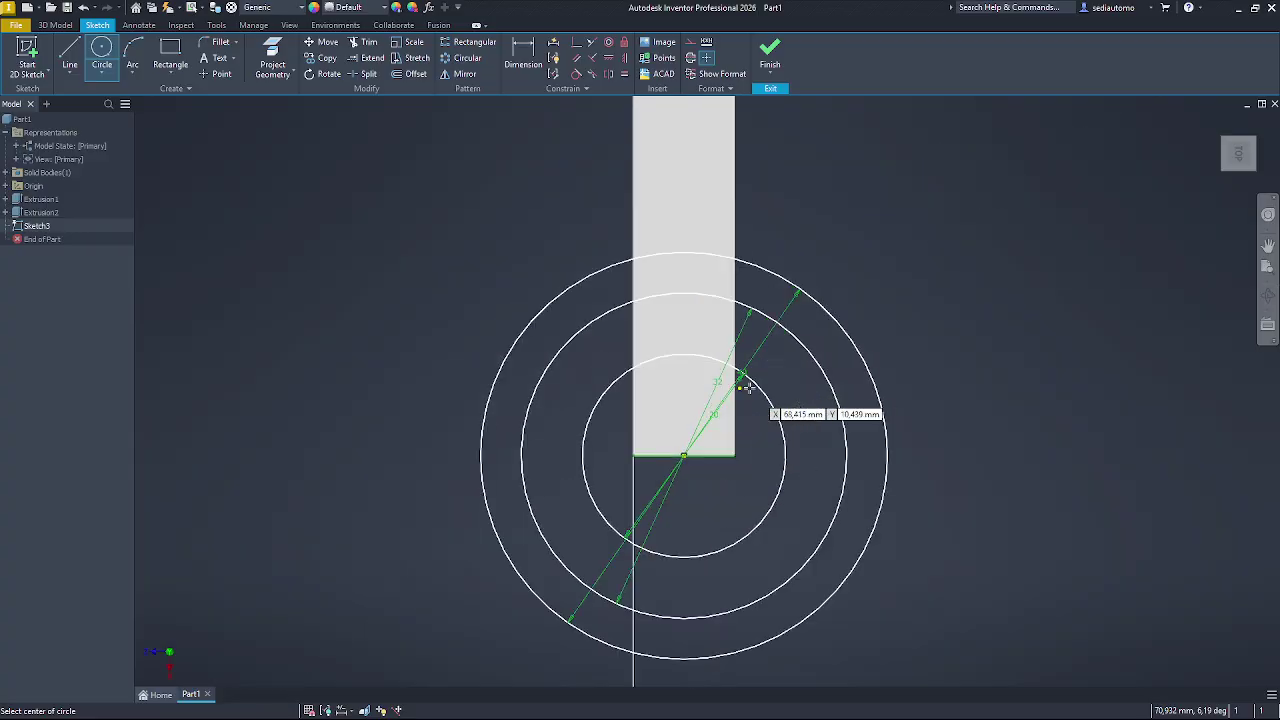
- Check the boss height in the PDF drawing and extrude the ring between the 20 mm and 40 mm circles 54 mm downward as a cut
key("alt+Tab")
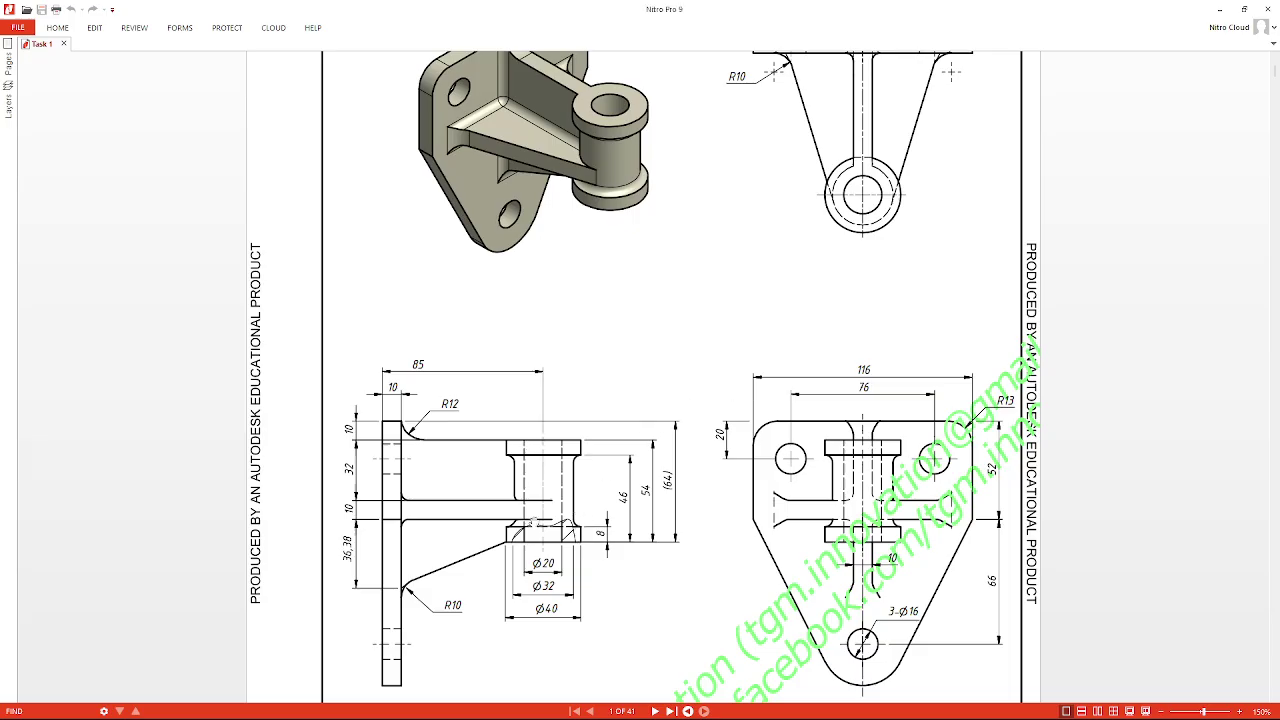
key("alt+Tab")
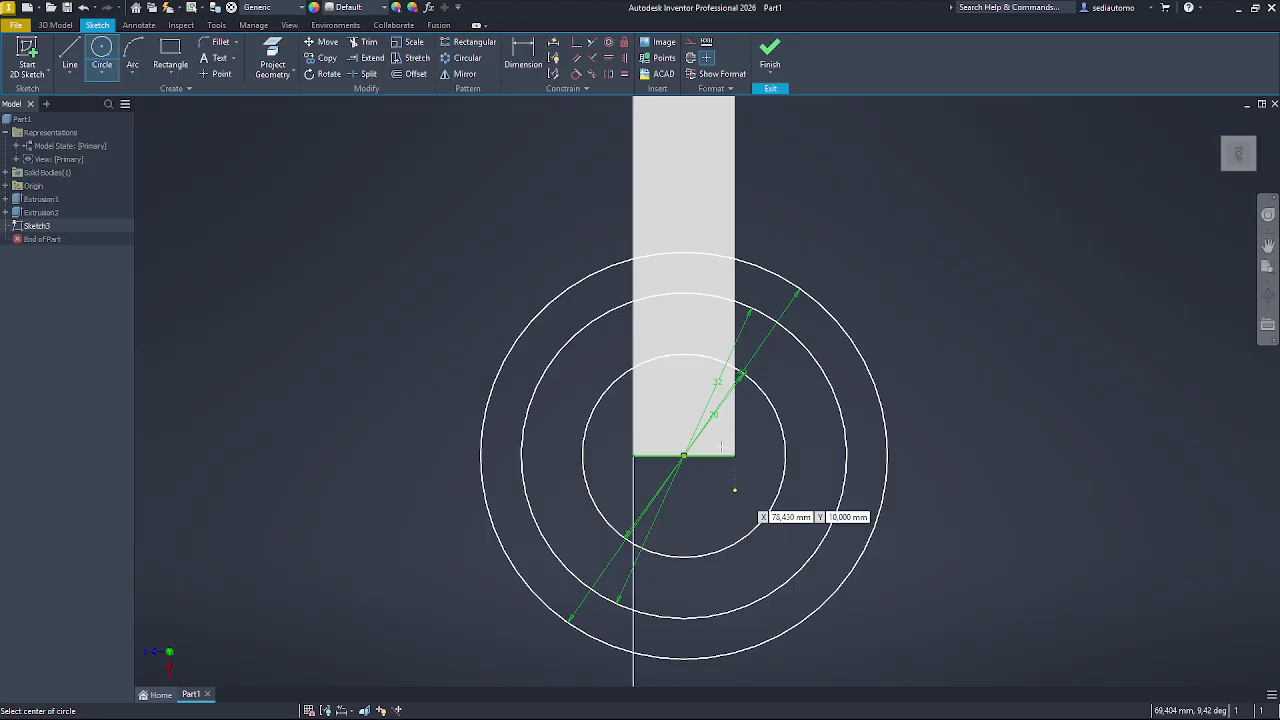
key("alt+Tab")
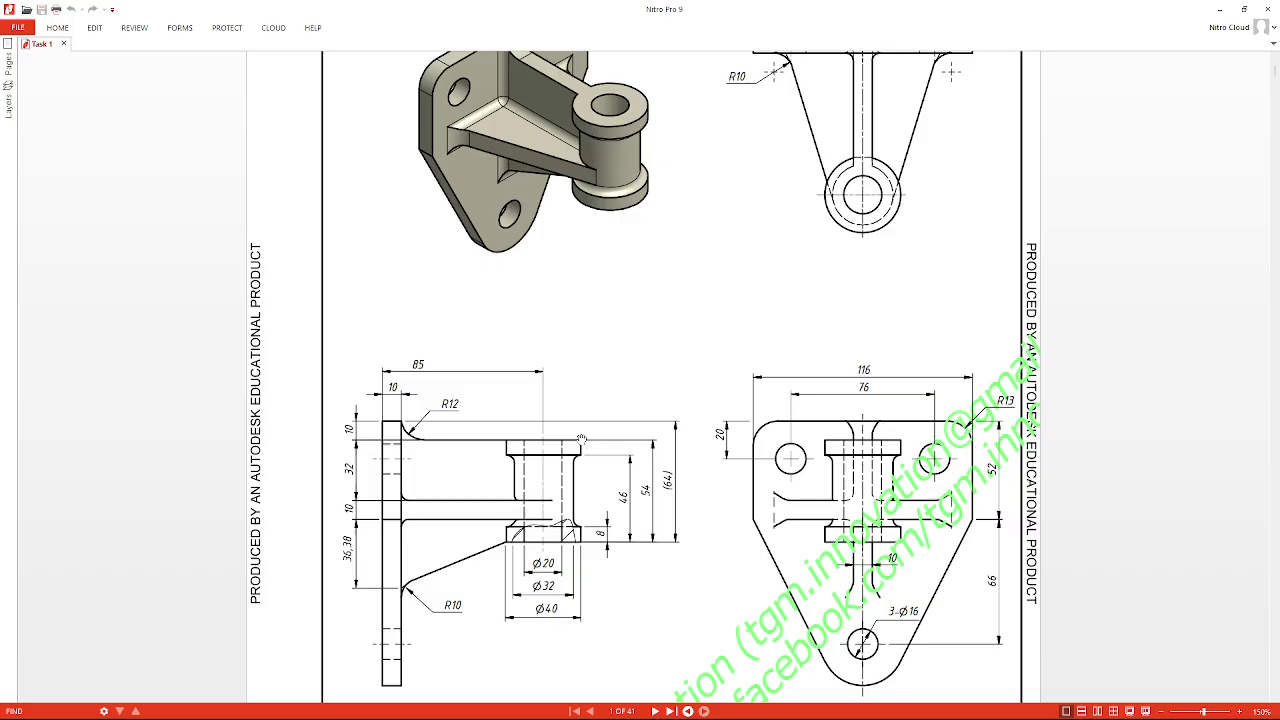
key("alt+Tab")
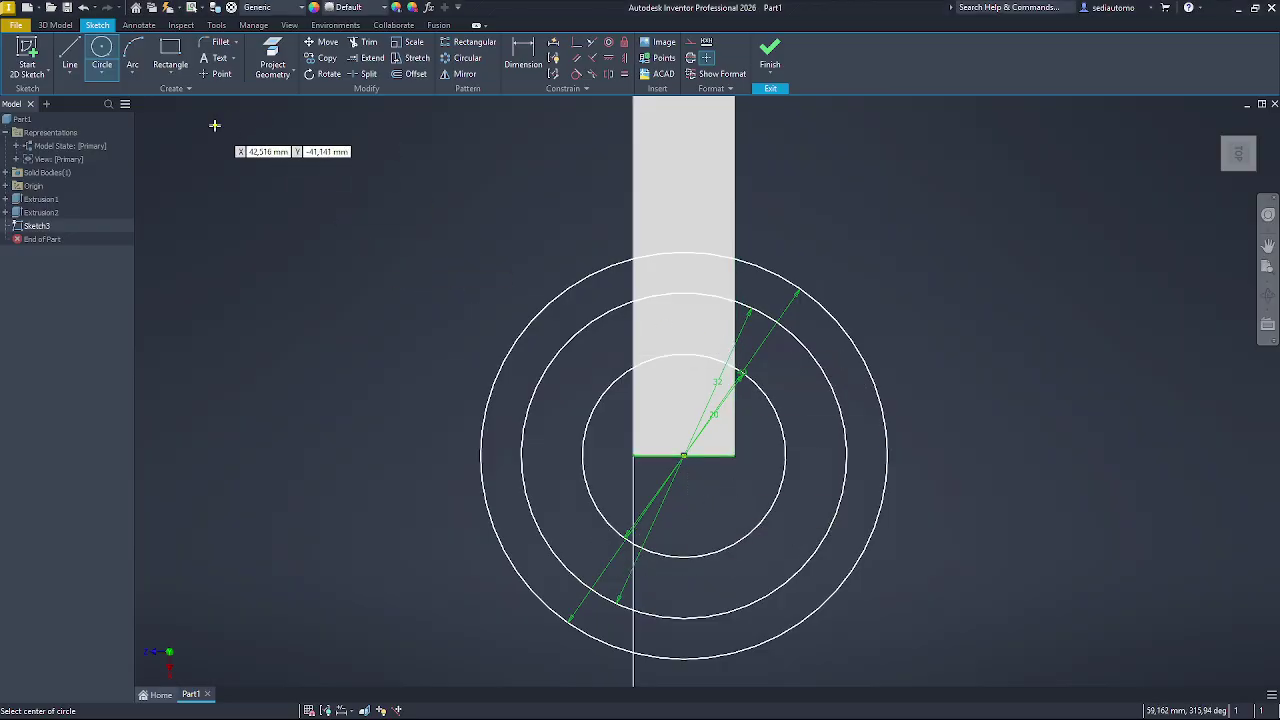
mouse_move(214, 125)
middle_mouse_down("shift")
mouse_move(467, 280)
mouse_move(551, 298)
middle_mouse_up("shift")
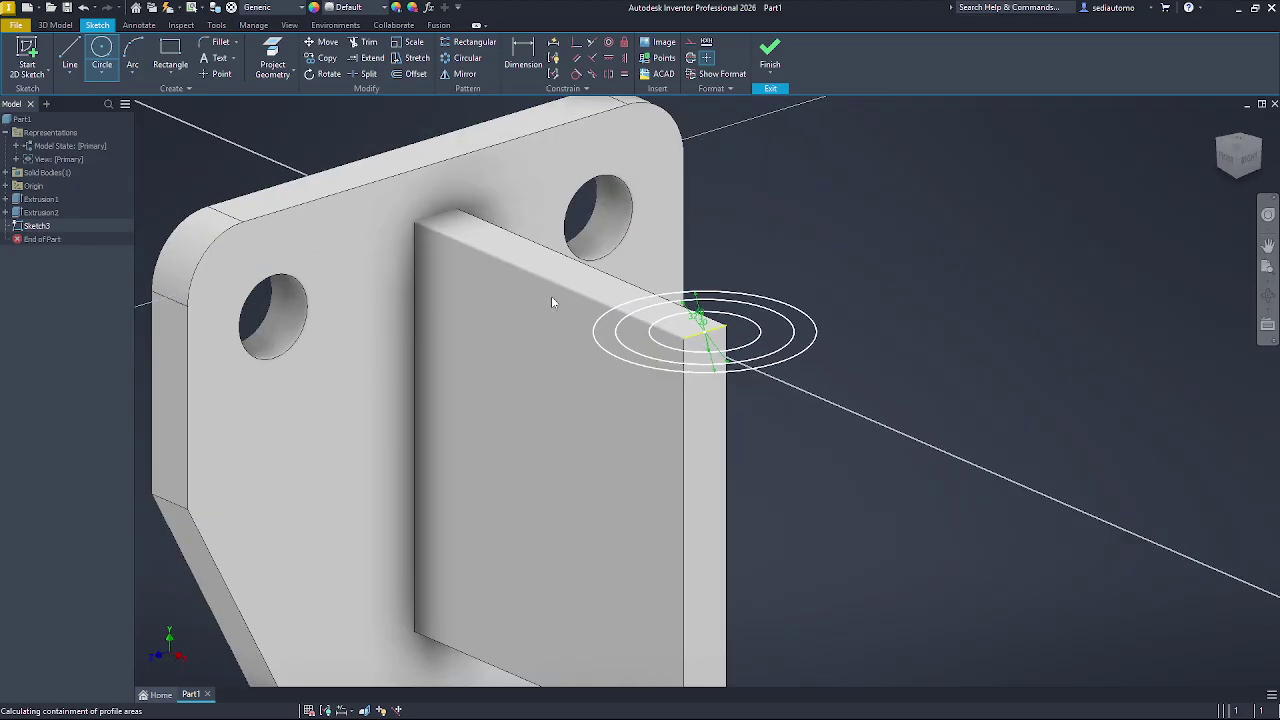
left_click(630, 340)
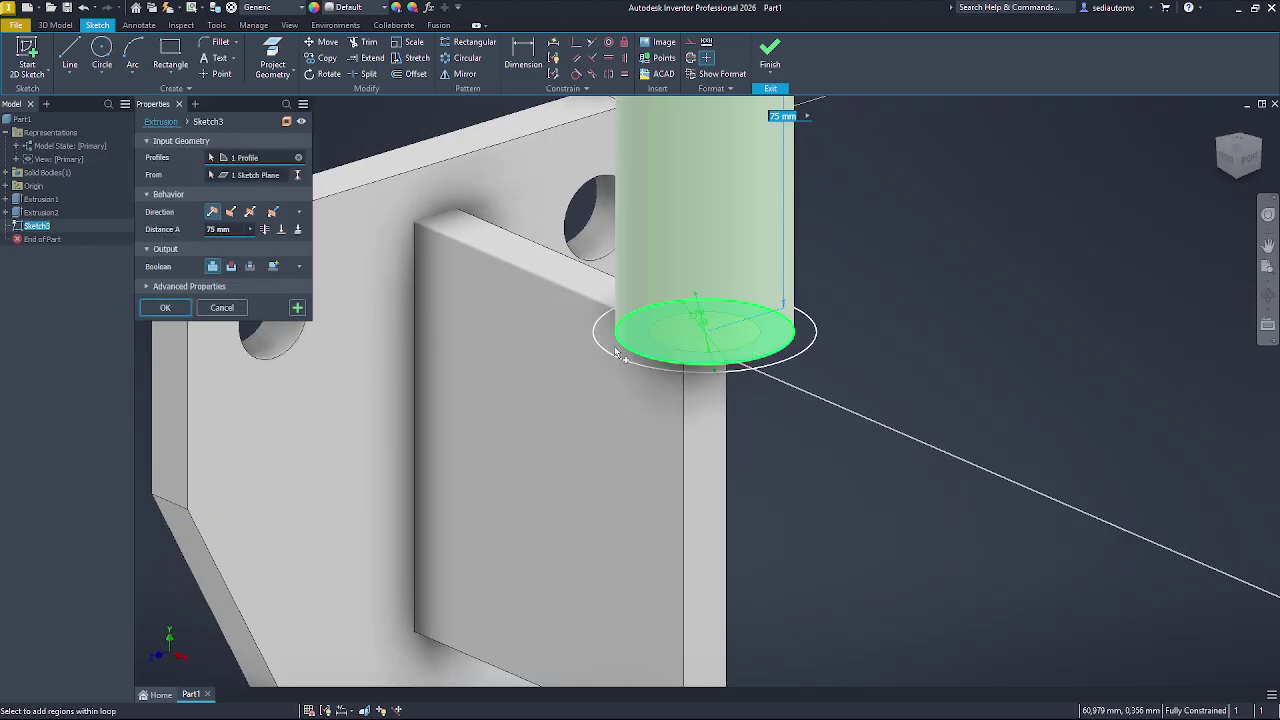
key("alt+Tab")
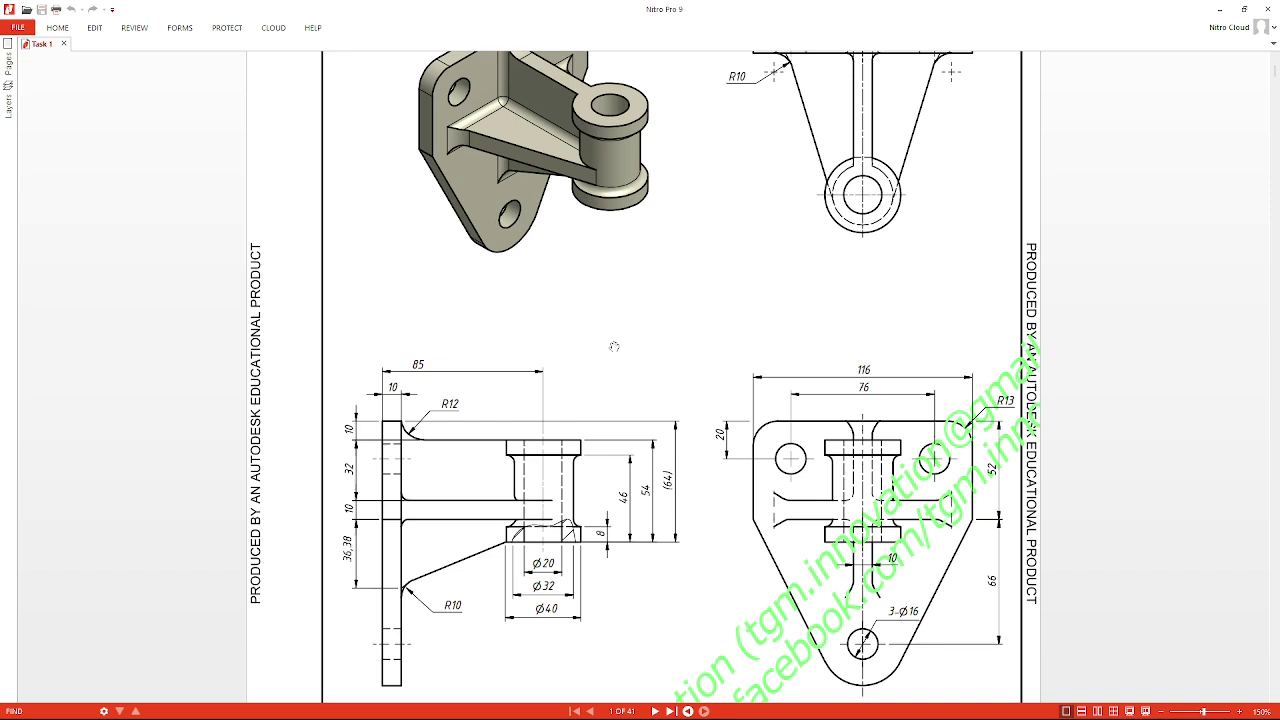
key("alt+Tab")
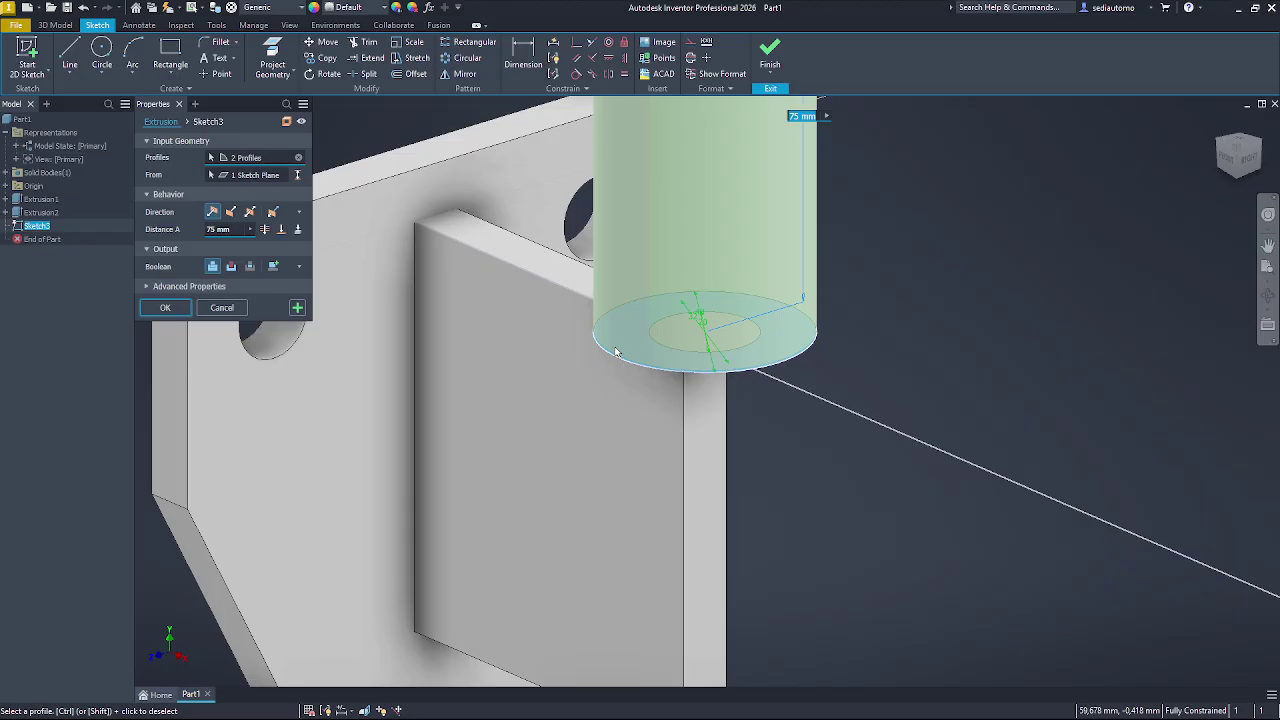
left_click(234, 213)
left_click(211, 230)
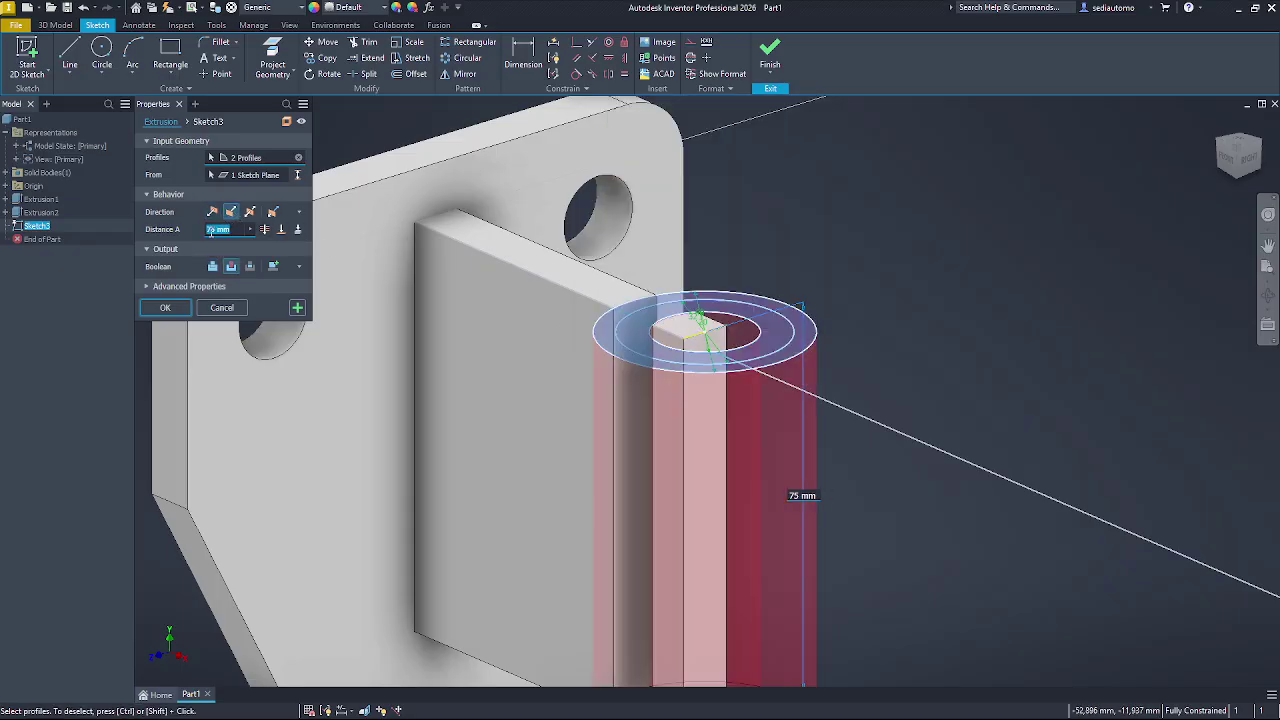
key("Return")
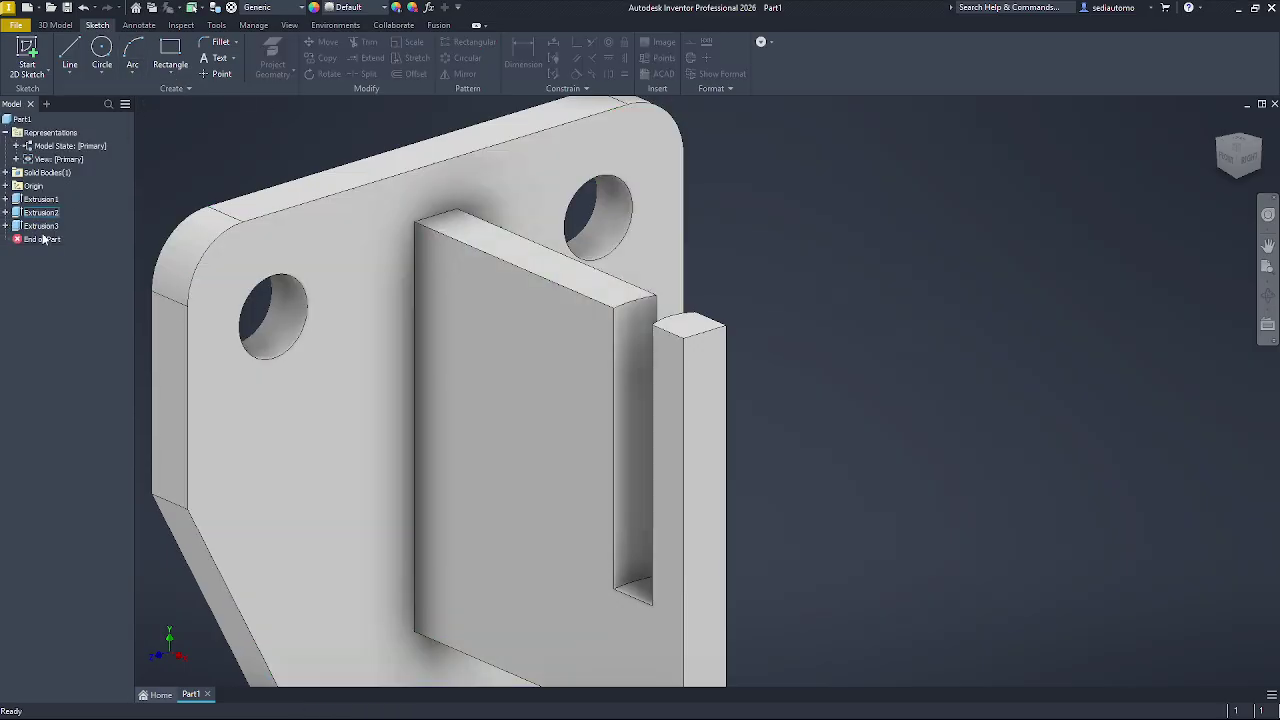
- Edit the 54 mm ring extrusion to join material instead of cutting, and switch to the PDF drawing
left_click(5, 226)
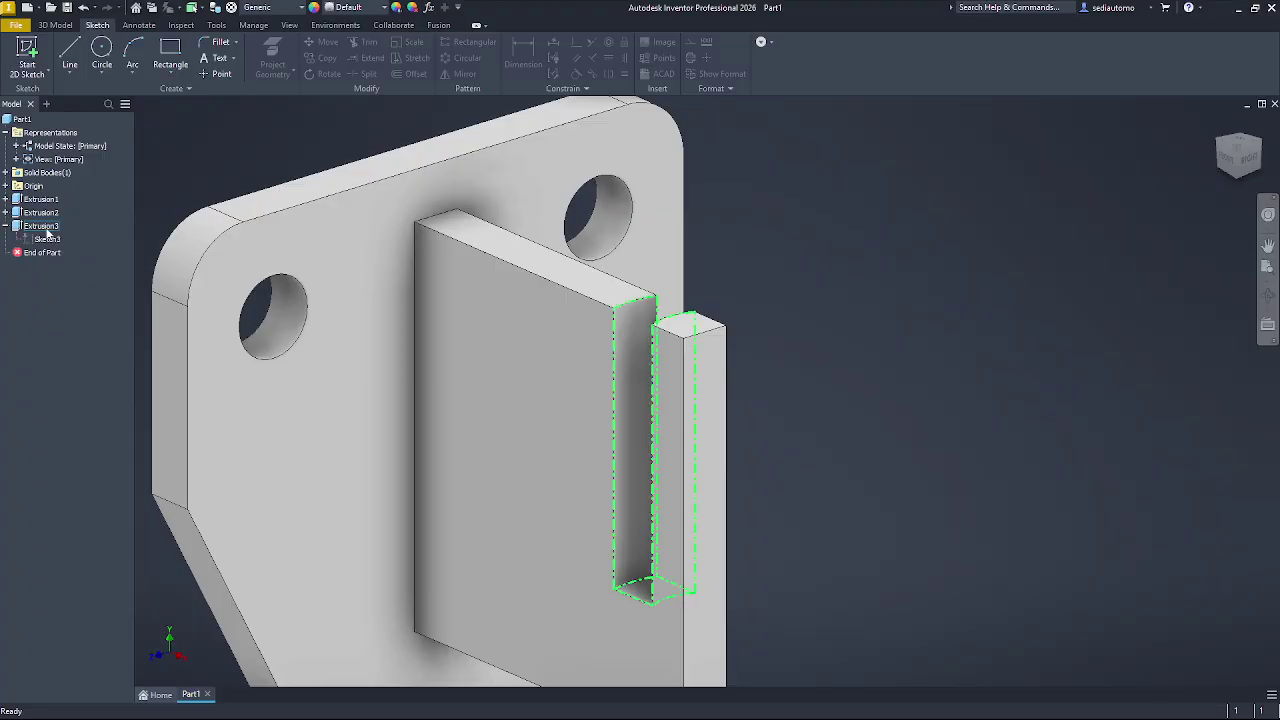
right_click(46, 228)
left_click(90, 342)
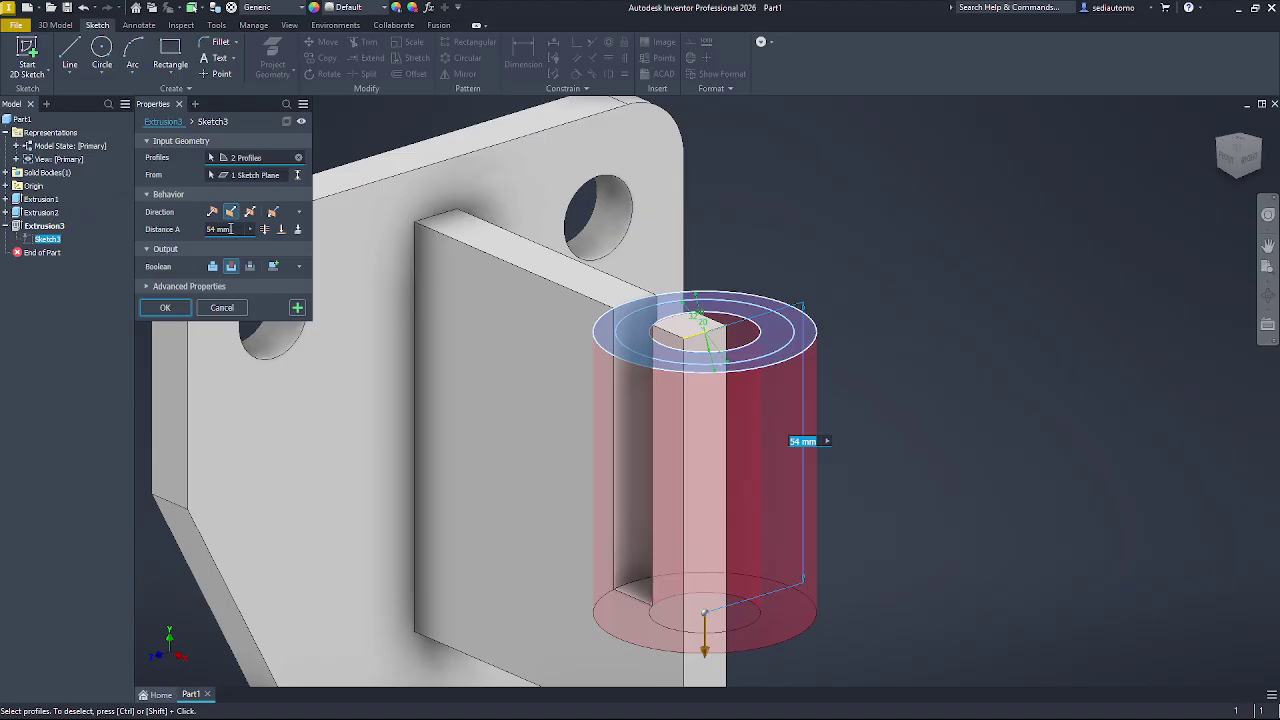
left_click(212, 266)
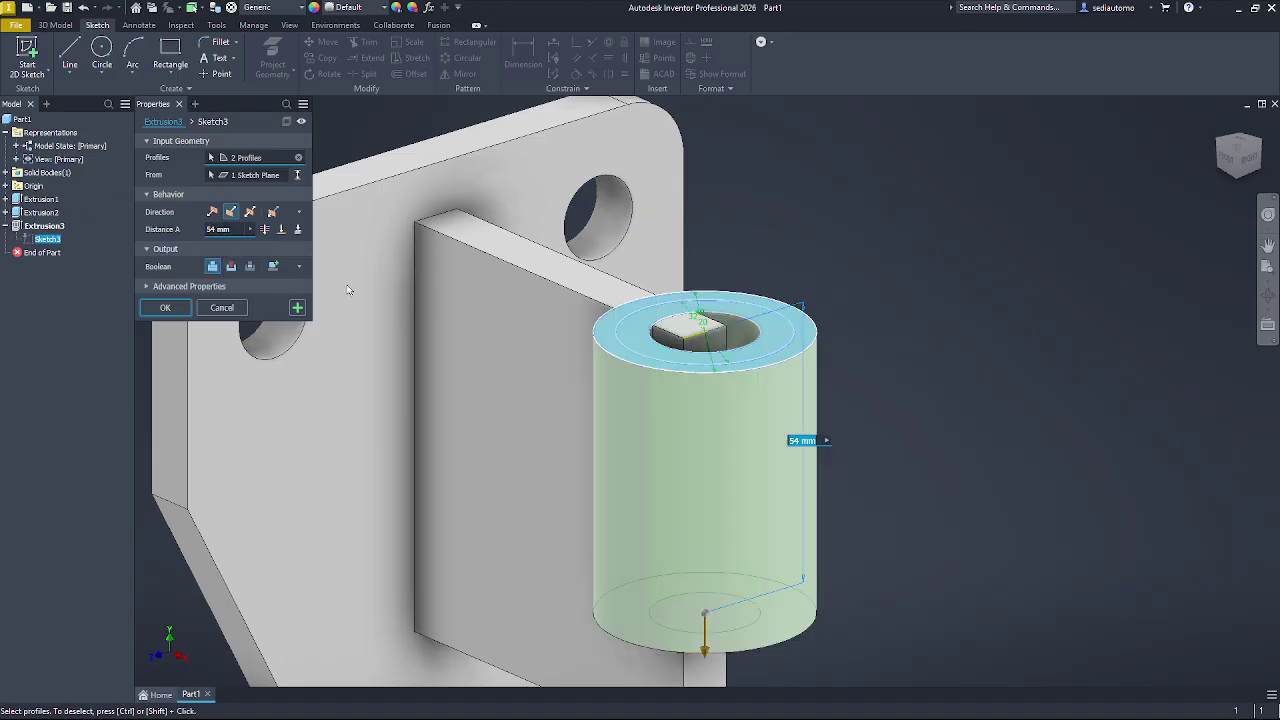
left_click(171, 313)
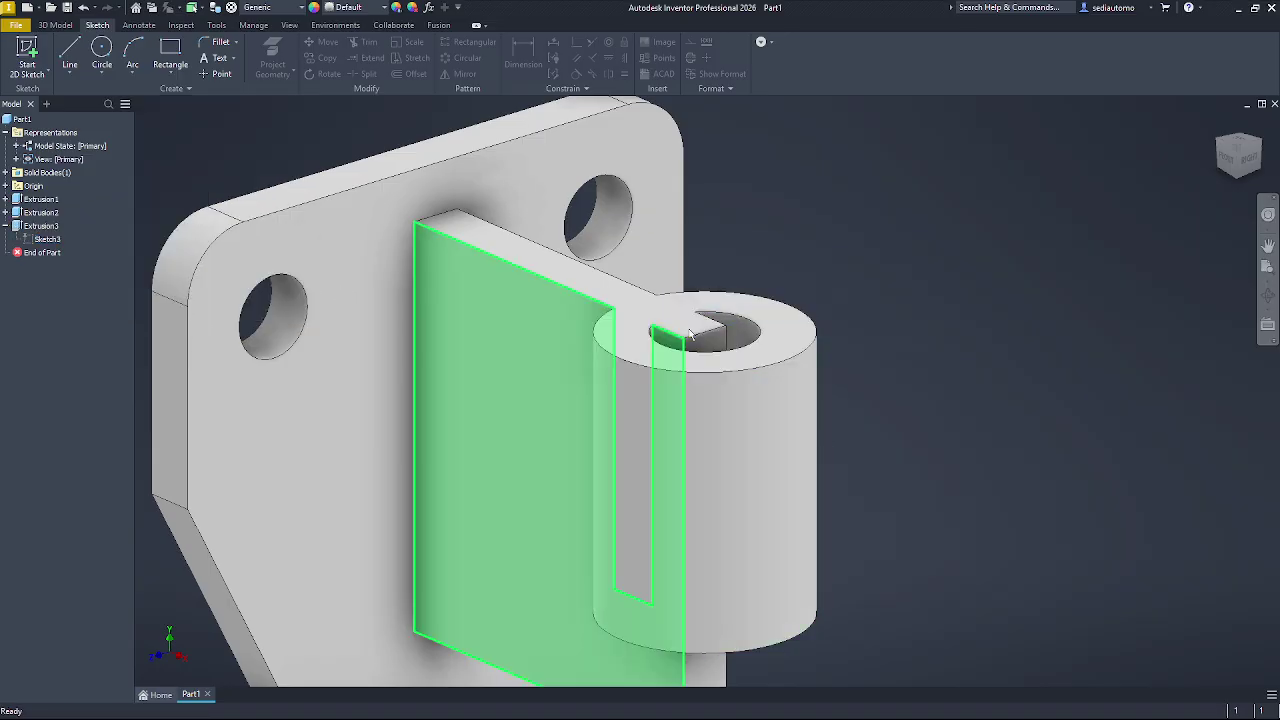
key("alt+Tab")
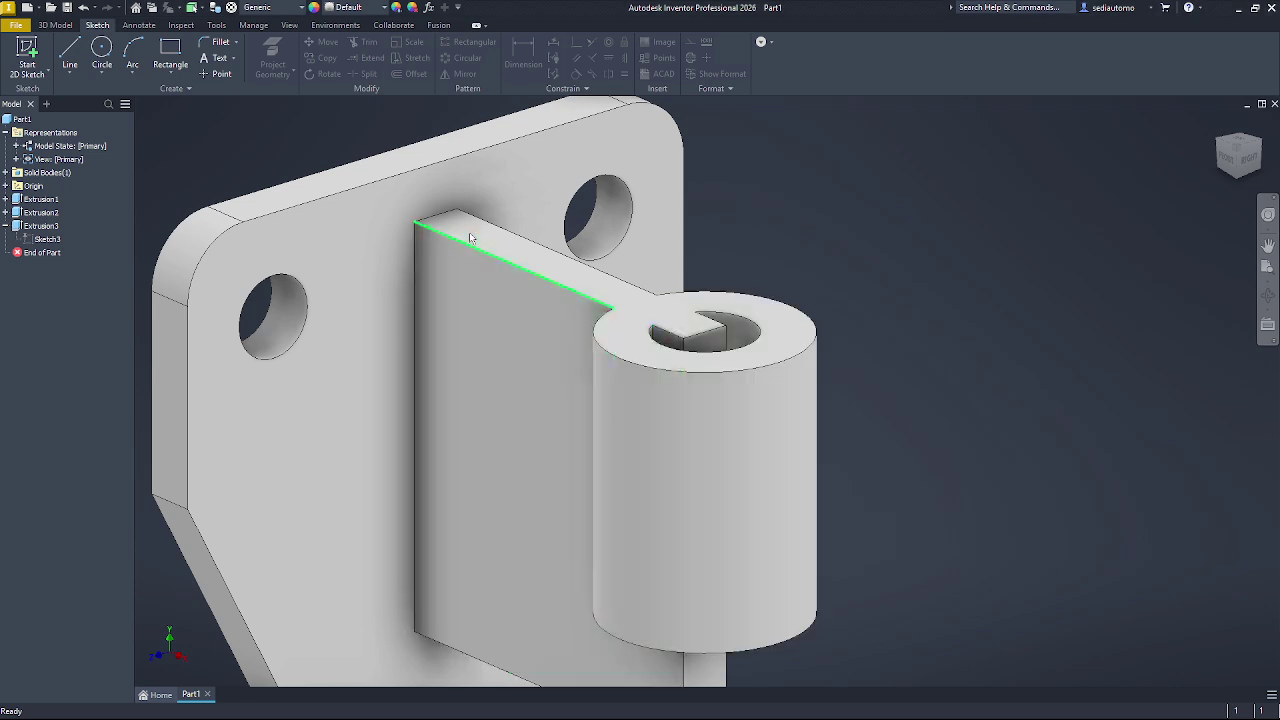
- Make the boss sketch visible and cut its outer ring 54-8 mm downward from the boss's upper face
right_click(50, 240)
left_click(90, 422)
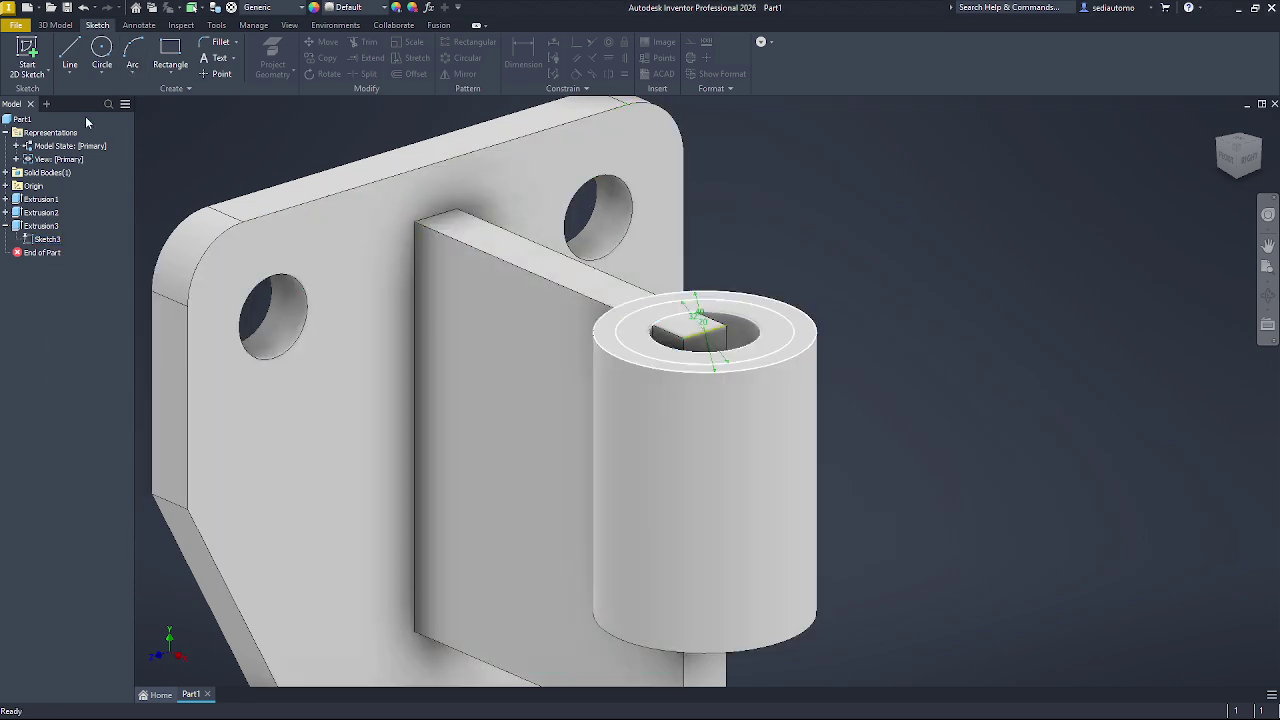
left_click(55, 25)
left_click(69, 58)
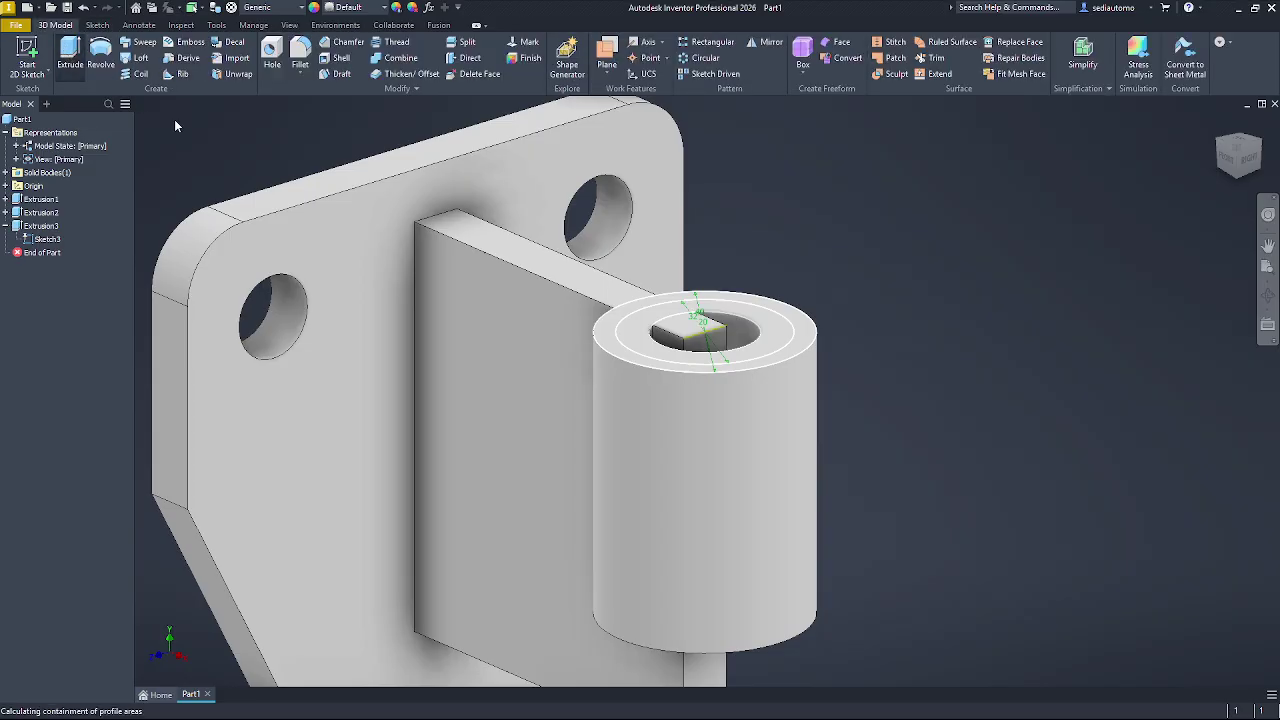
left_click(810, 345)
key("alt+Tab")
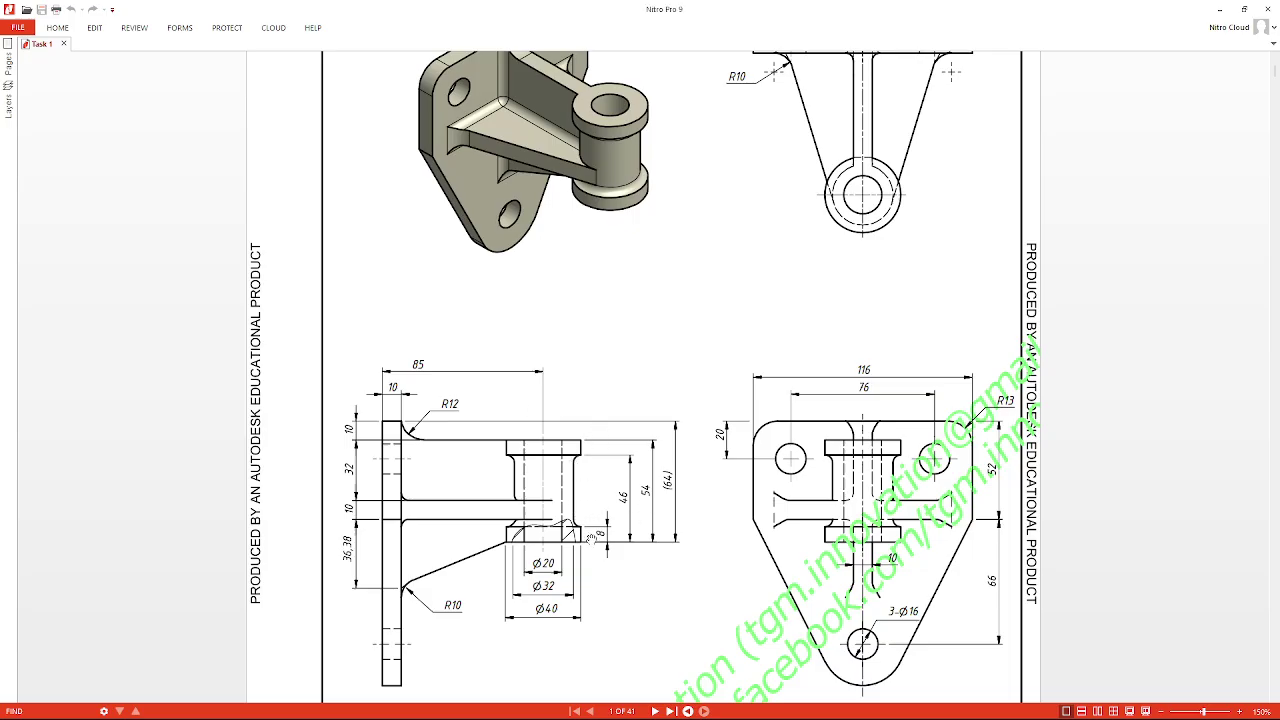
key("alt+Tab")
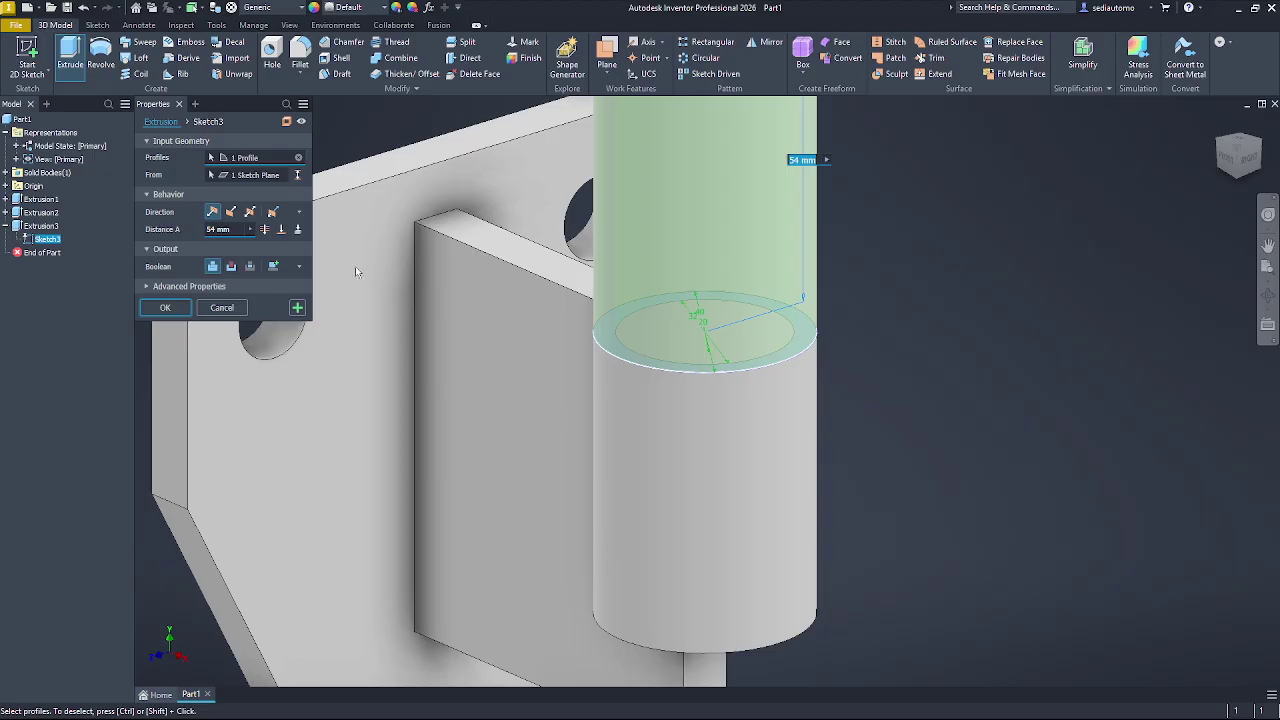
double_click(216, 229)
key("alt+Tab")
type(".8")
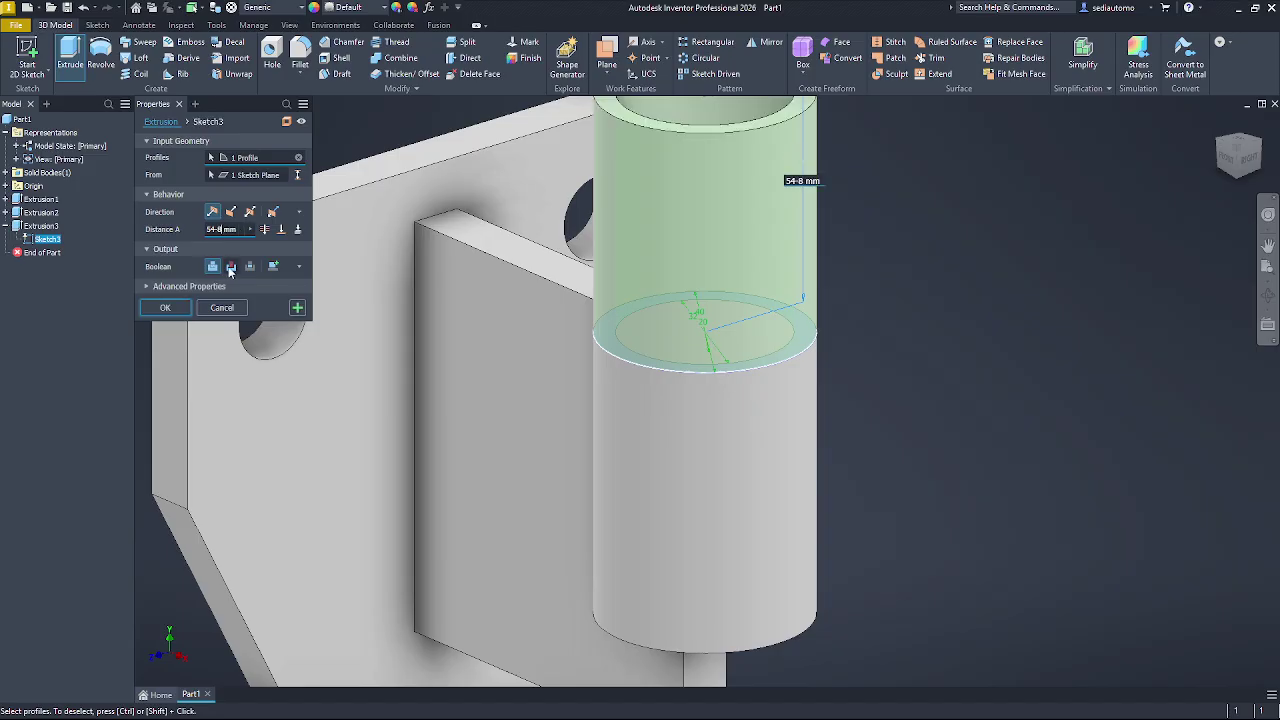
left_click(230, 266)
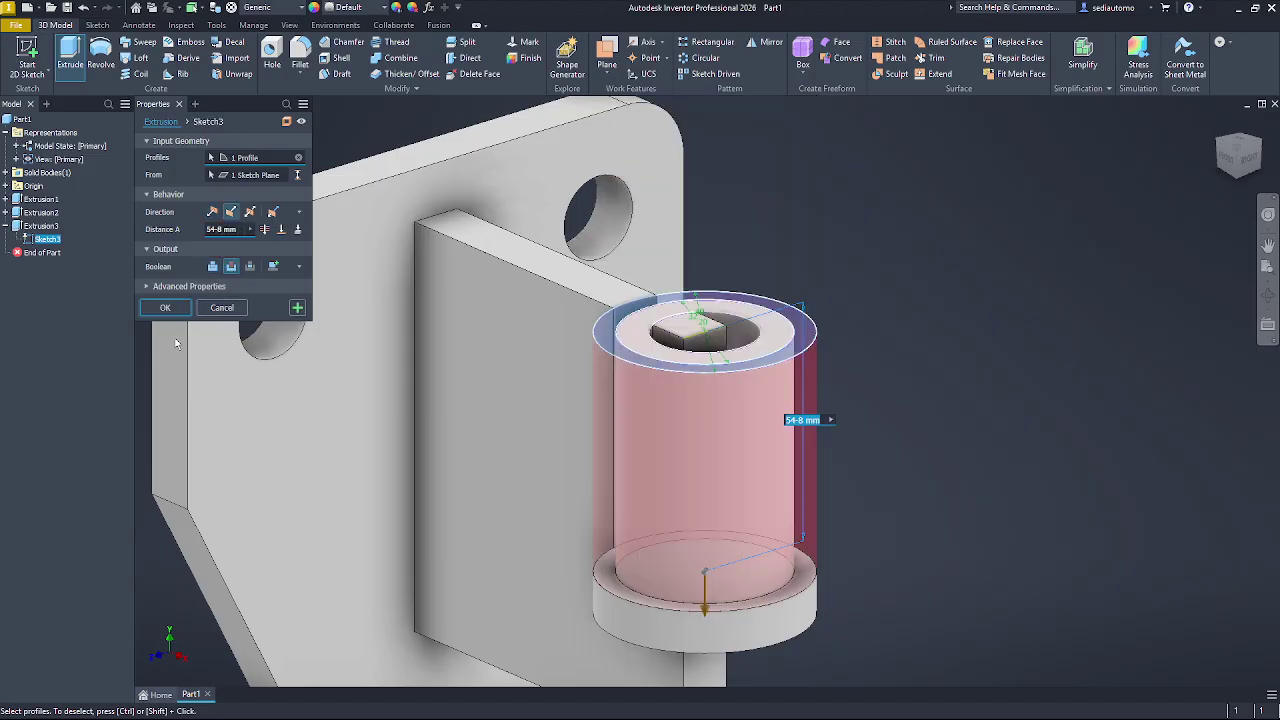
left_click(165, 307)
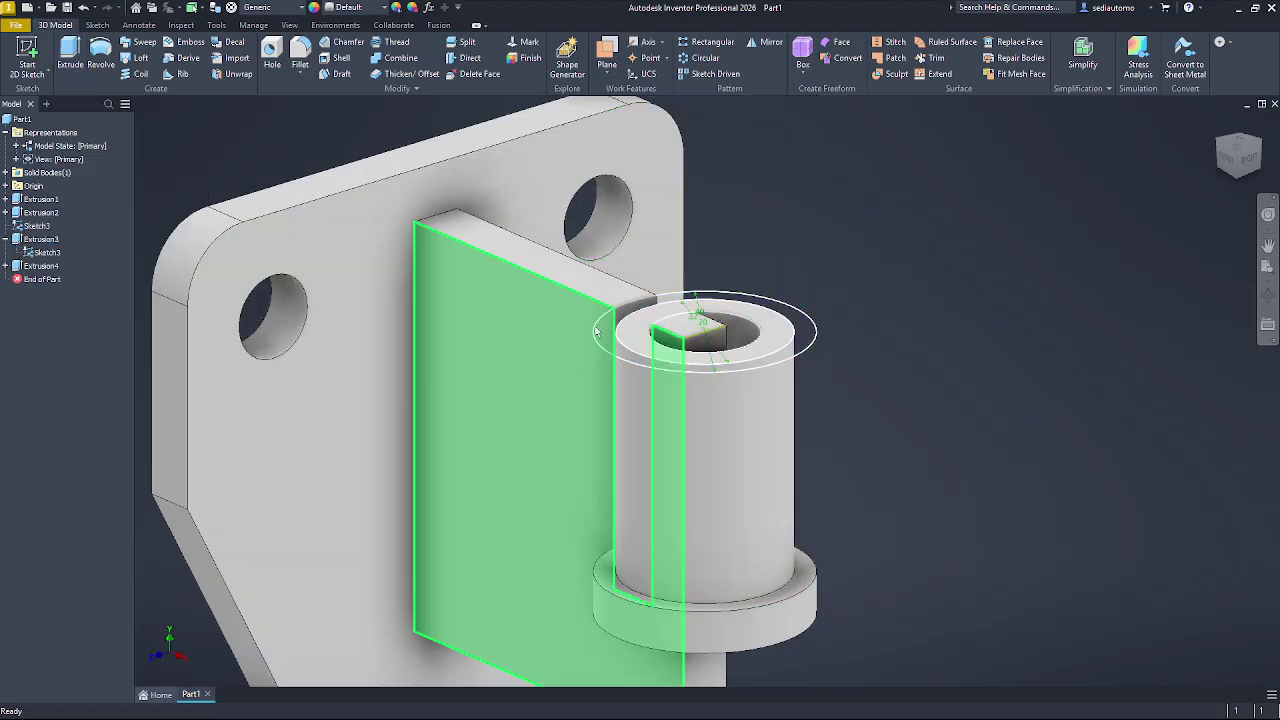
- Start an extrusion of the boss sketch with a distance of 54 mm - 46 mm, directed downward and joined to the body
key("alt+Tab")
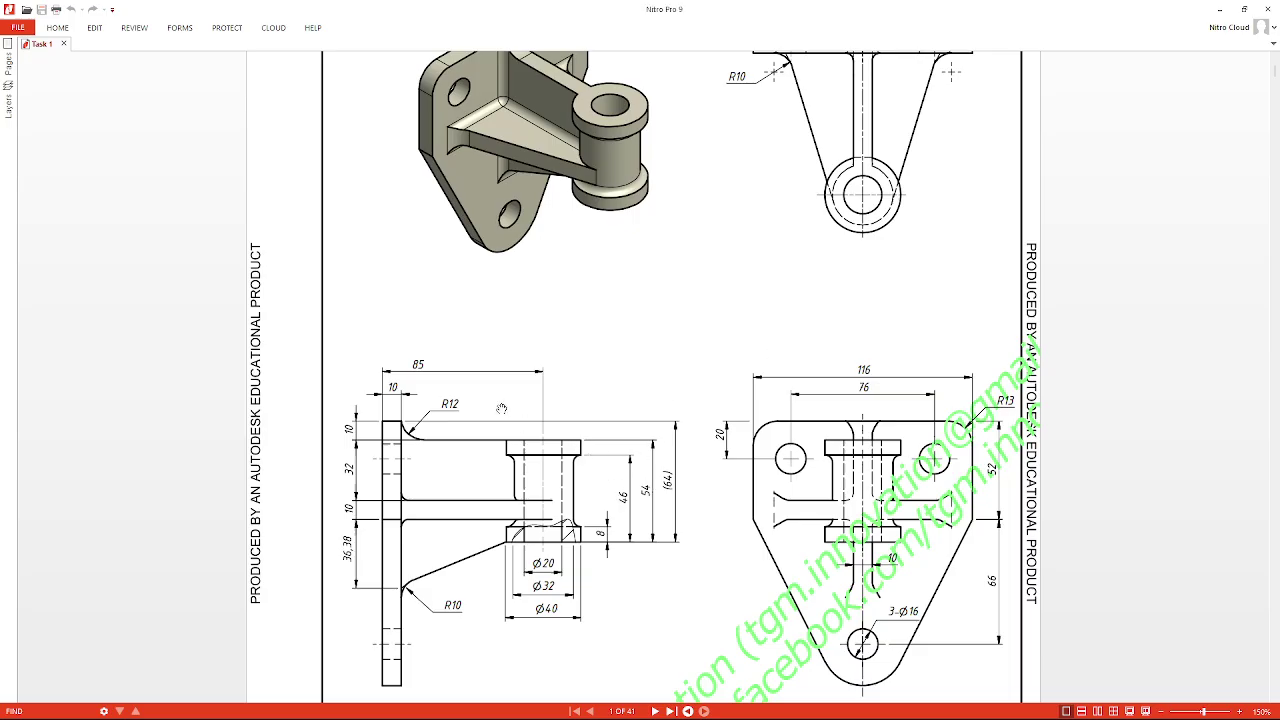
key("alt+Tab")
left_click(72, 60)
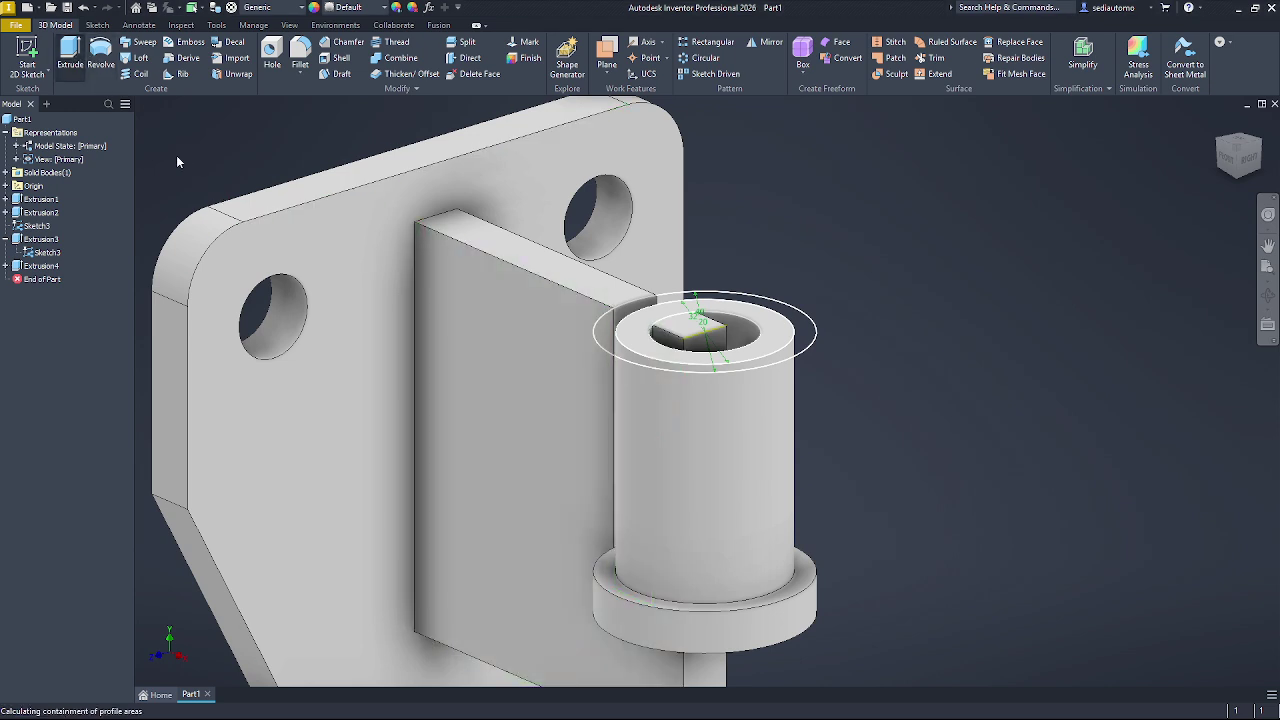
left_click(798, 328)
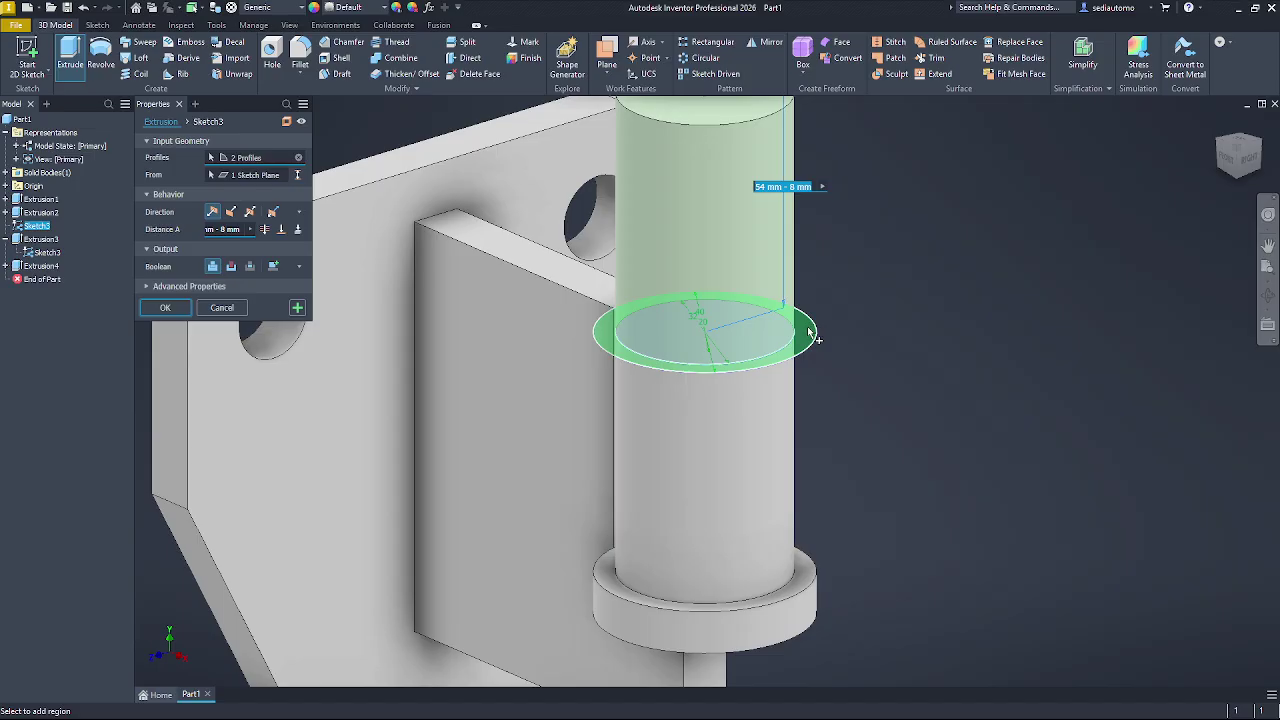
left_click(223, 232)
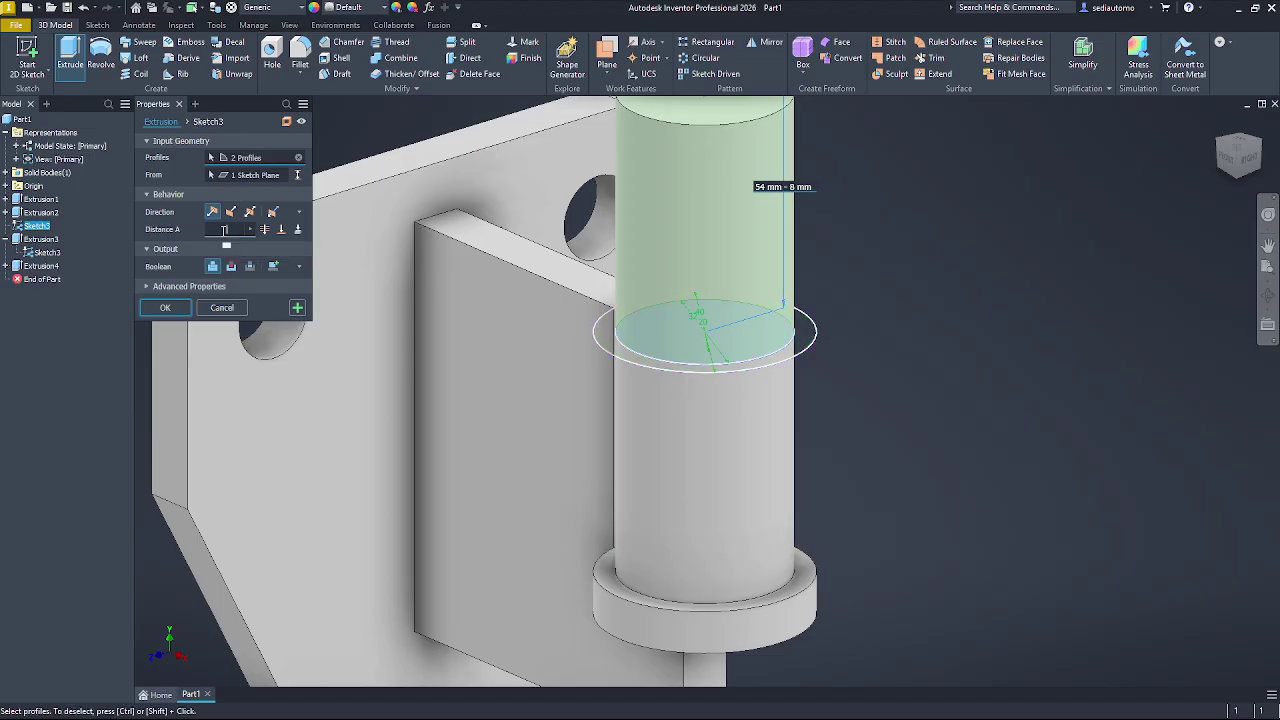
left_click(237, 230)
key("alt+Tab")
left_click(238, 229)
left_click(239, 229)
type("46")
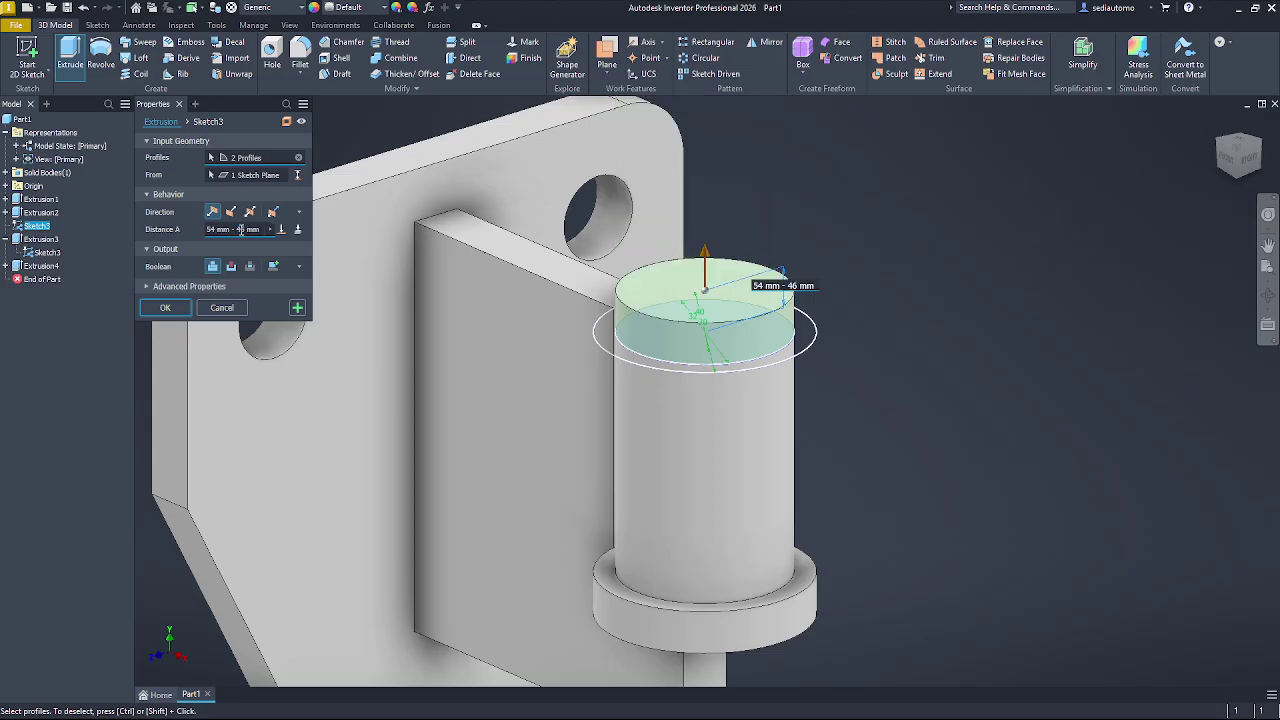
left_click(231, 212)
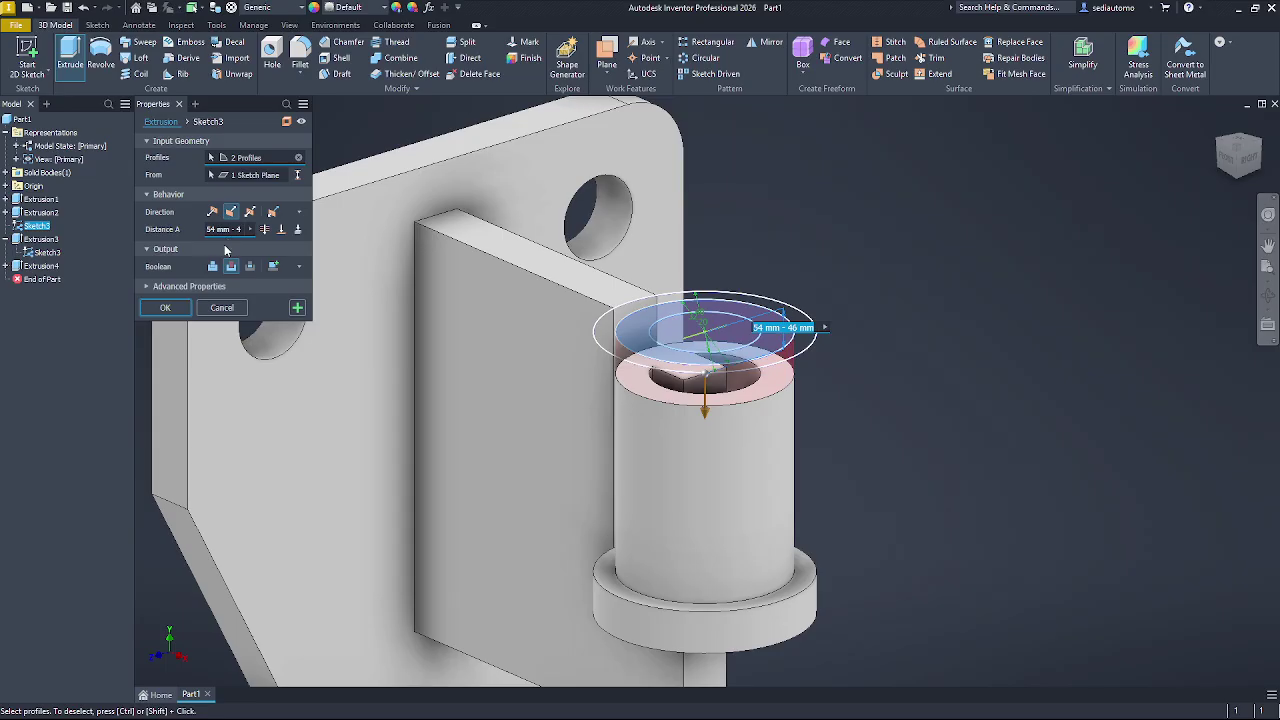
left_click(213, 265)
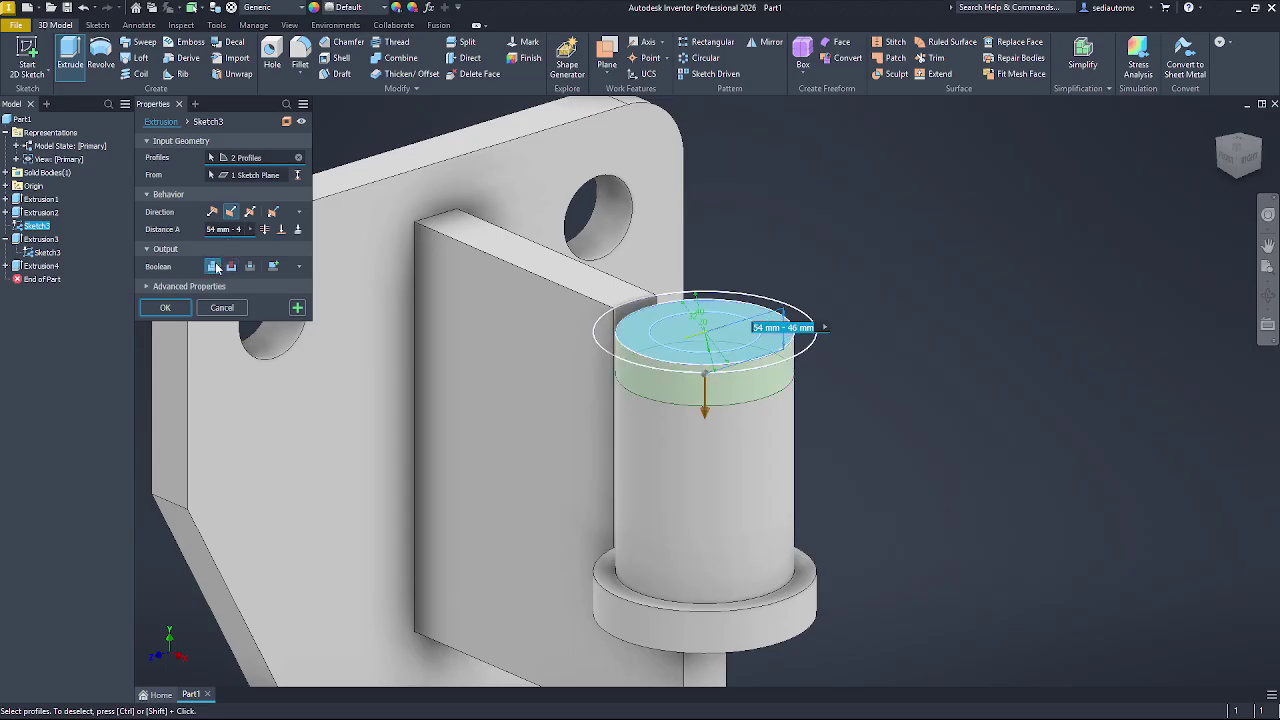
- Clear the chosen profiles, select only the sketch's outer ring and complete the joined extrusion as the boss's upper collar
left_click(298, 157)
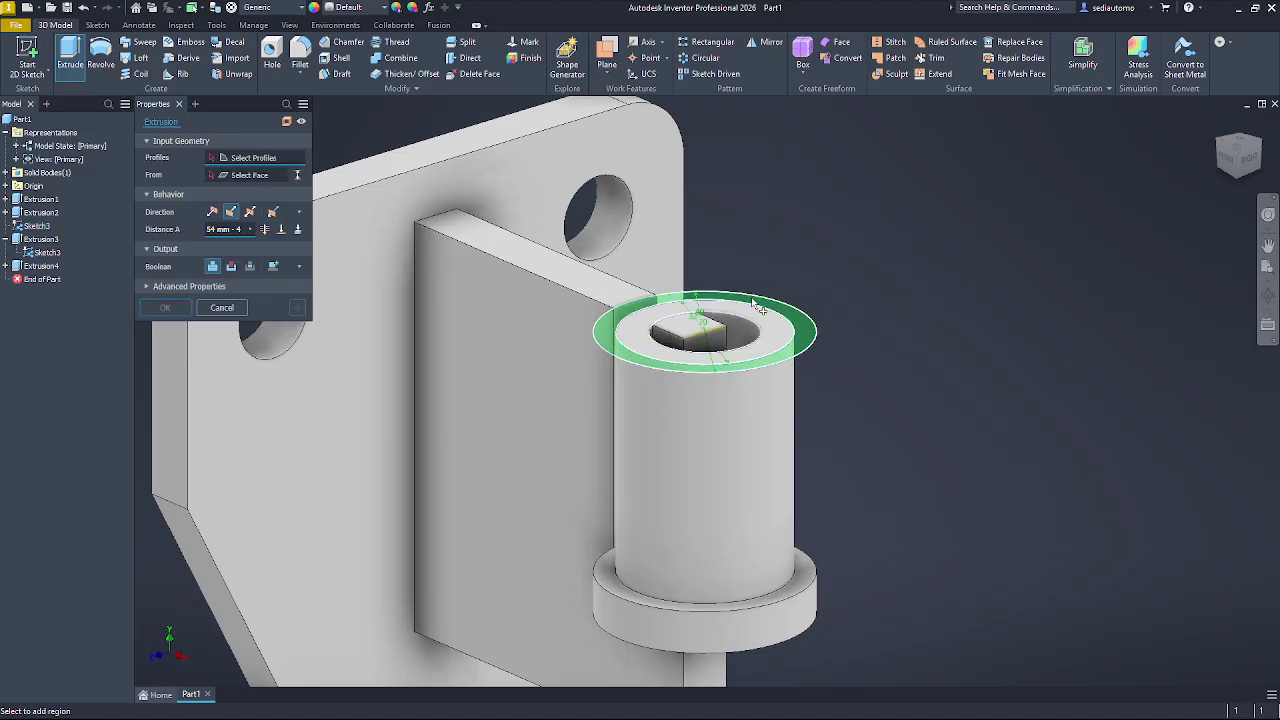
scroll(790, 315, "up", 5)
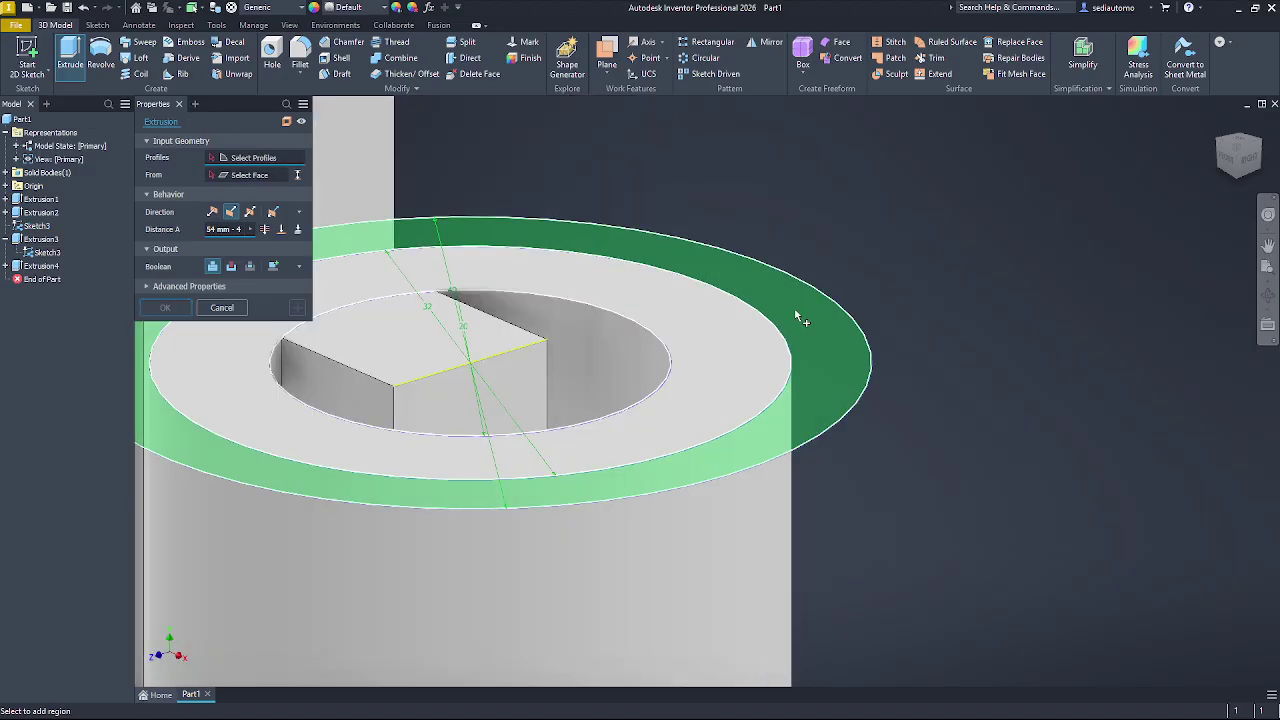
left_click(797, 317)
scroll(810, 310, "down", 5)
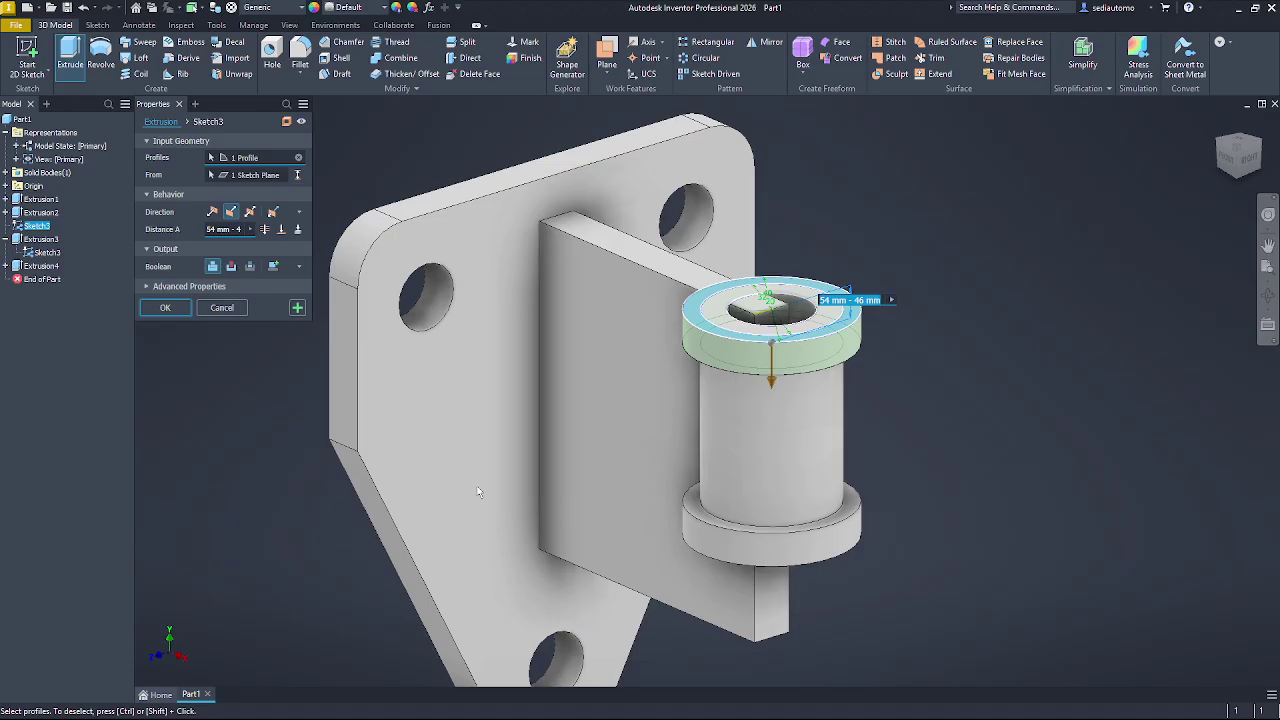
left_click(168, 309)
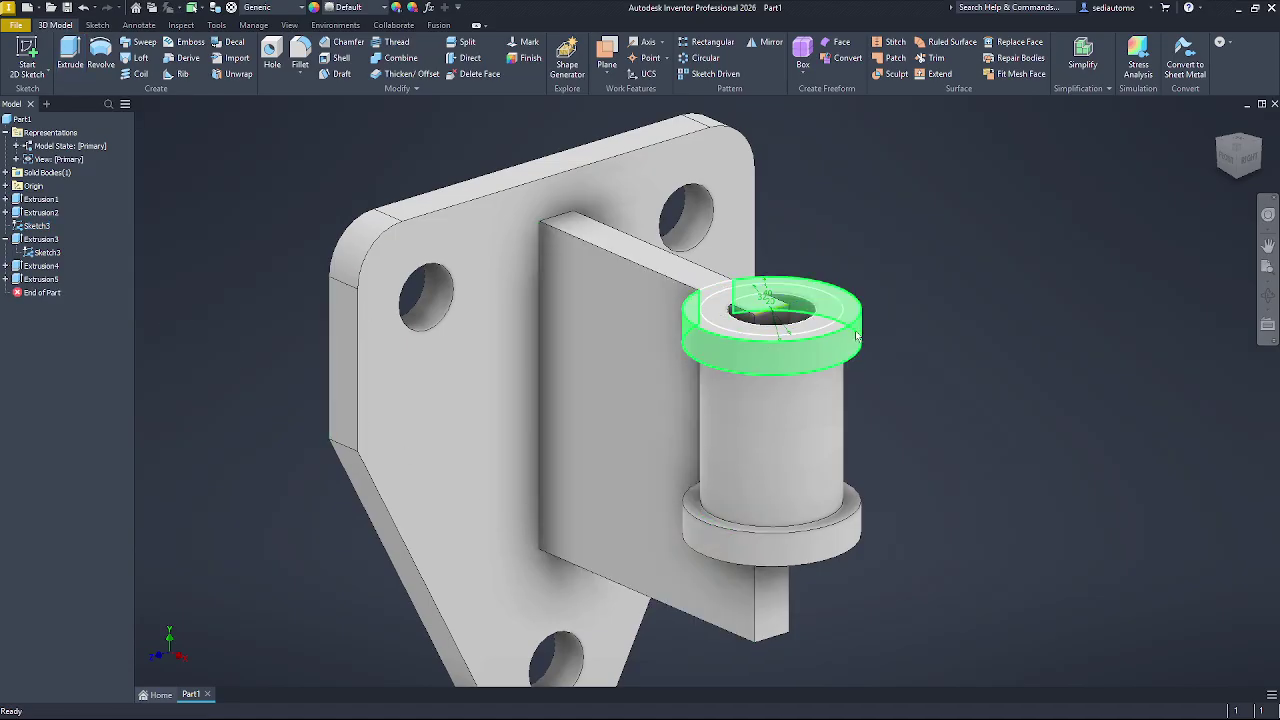
- Extrude the sketch's inner 20 mm circle downward as a through-all cut to bore the boss
scroll(851, 311, "up", 3)
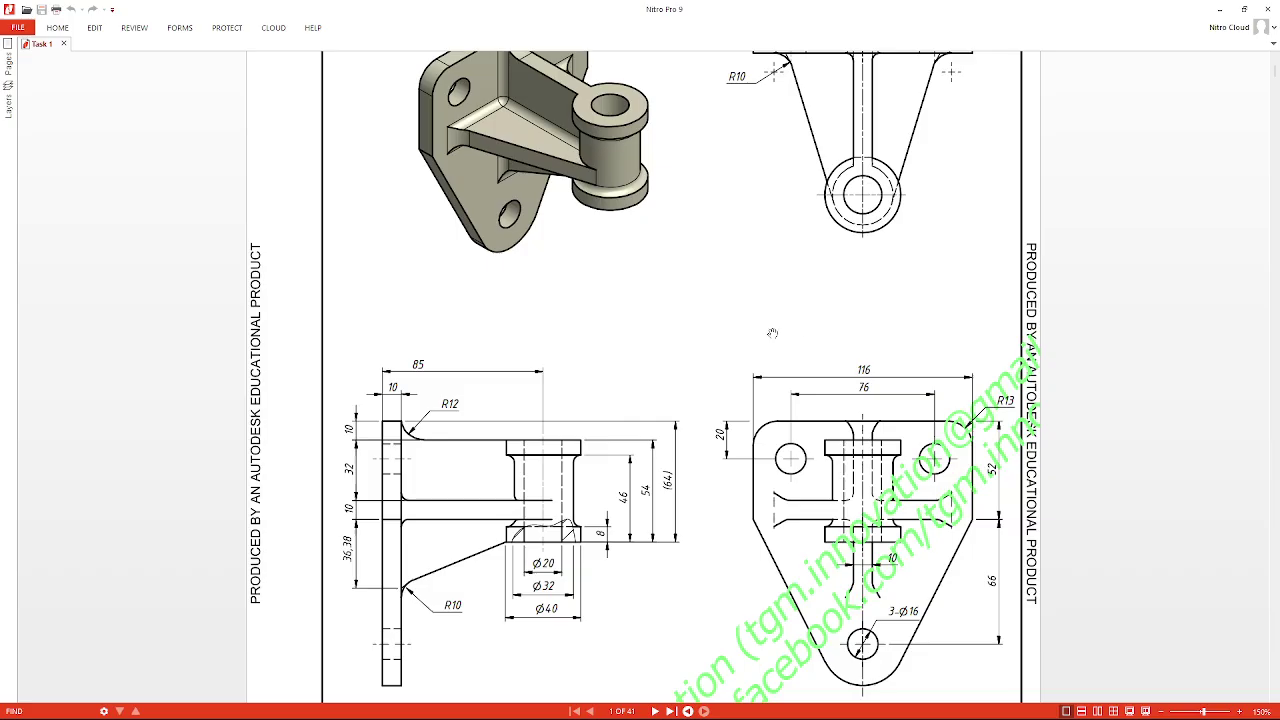
scroll(612, 118, "up", 1)
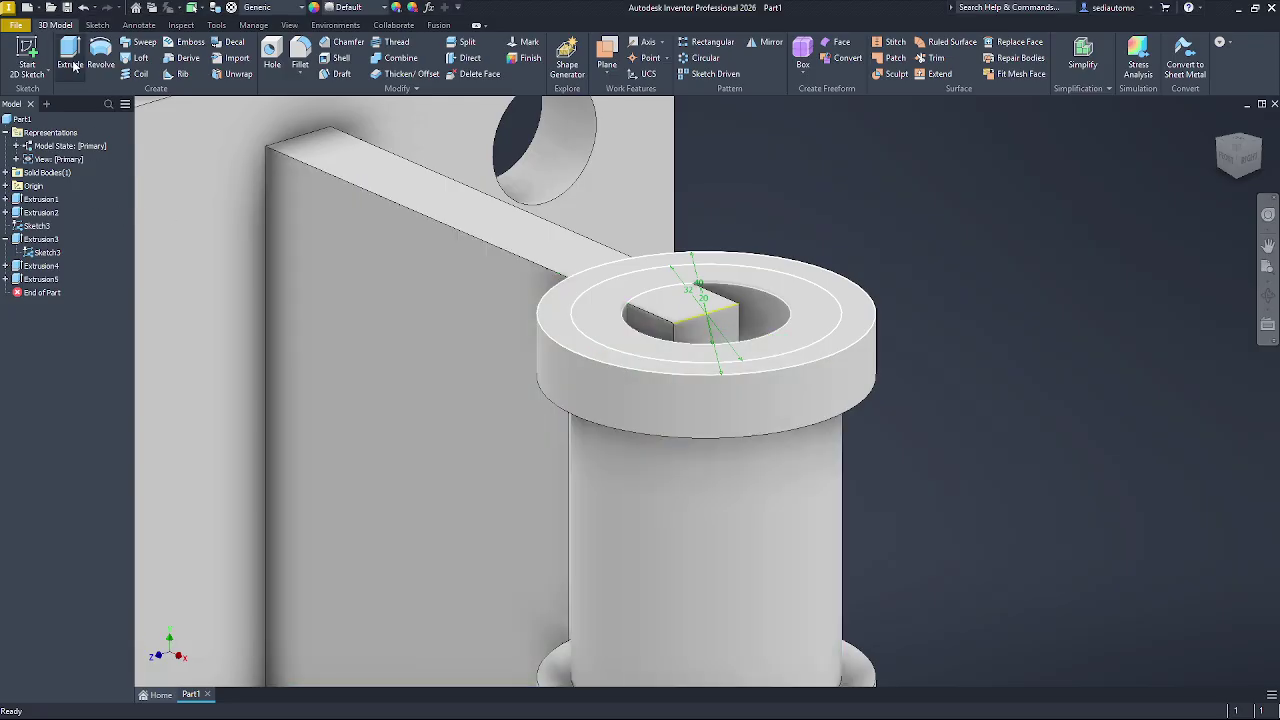
left_click(70, 55)
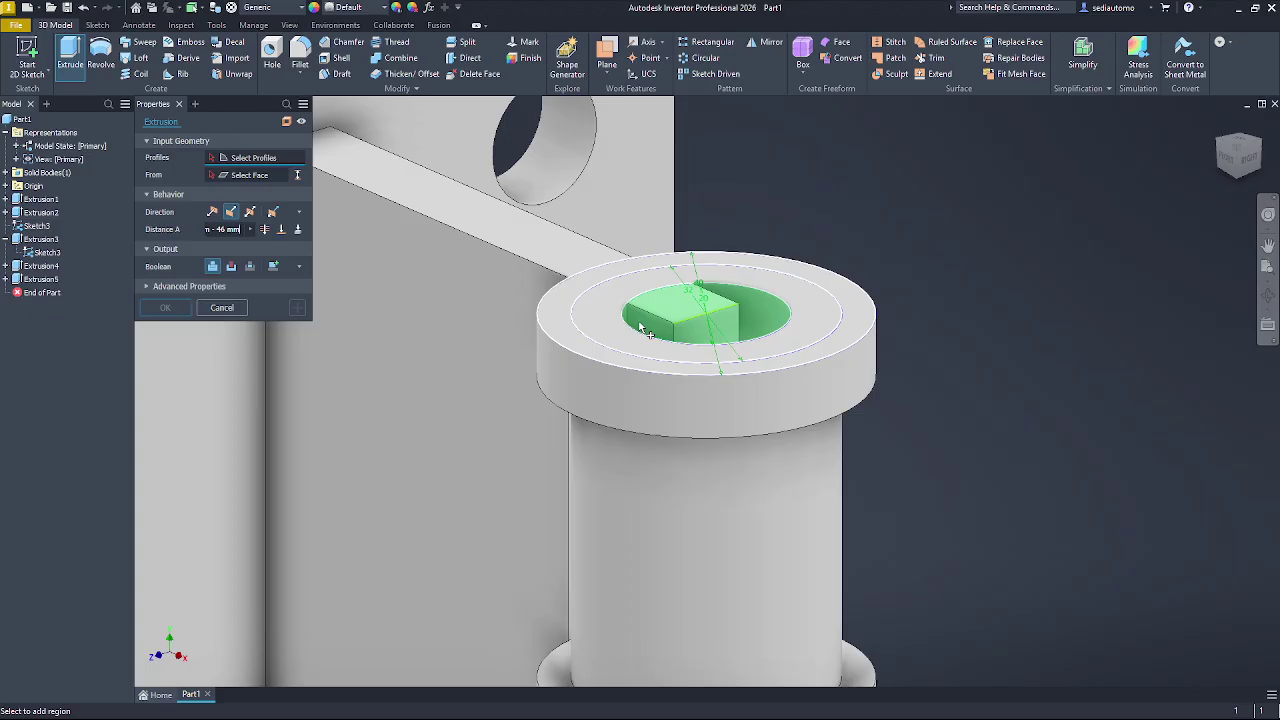
left_click(641, 327)
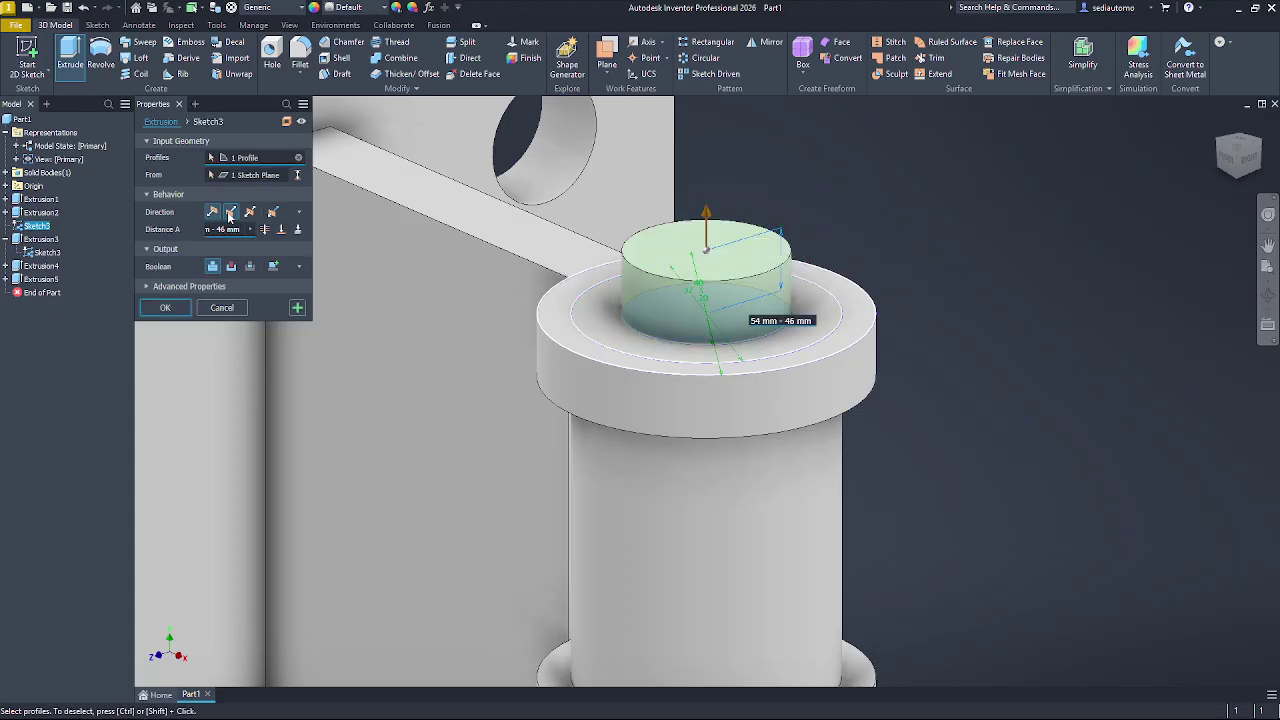
left_click(230, 213)
left_click(264, 229)
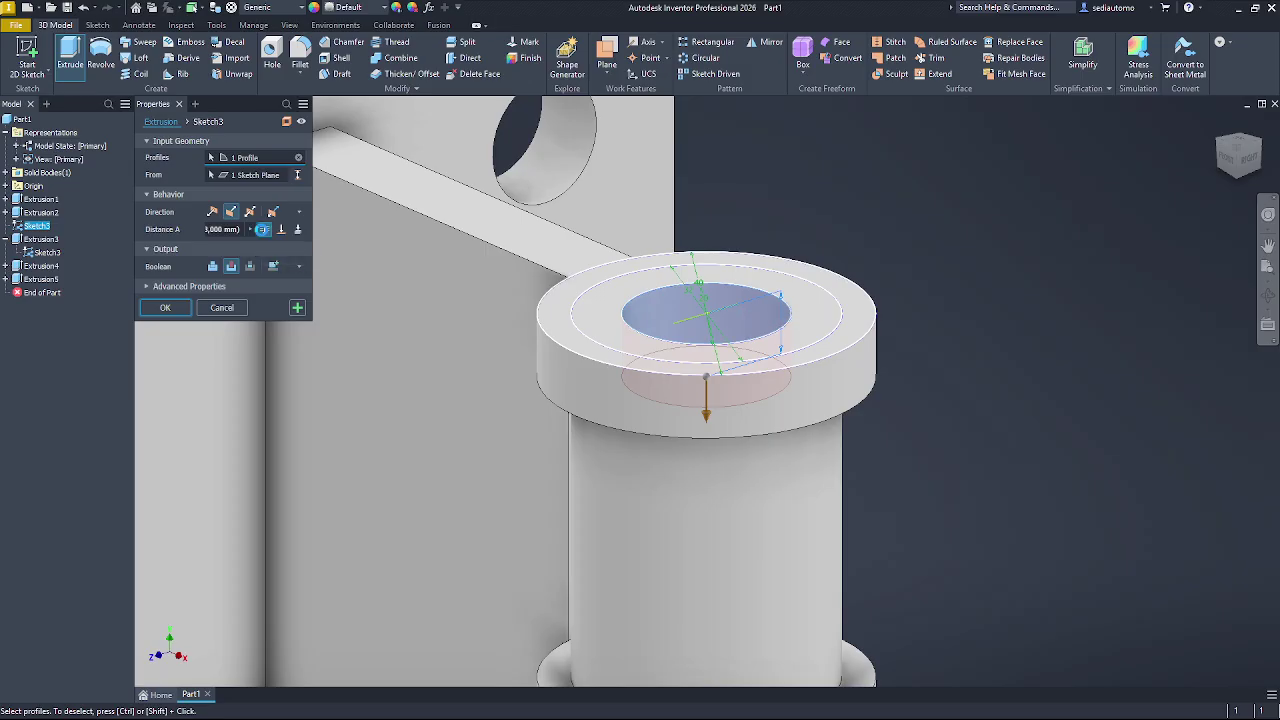
scroll(649, 188, "down", 3)
scroll(650, 188, "down", 3)
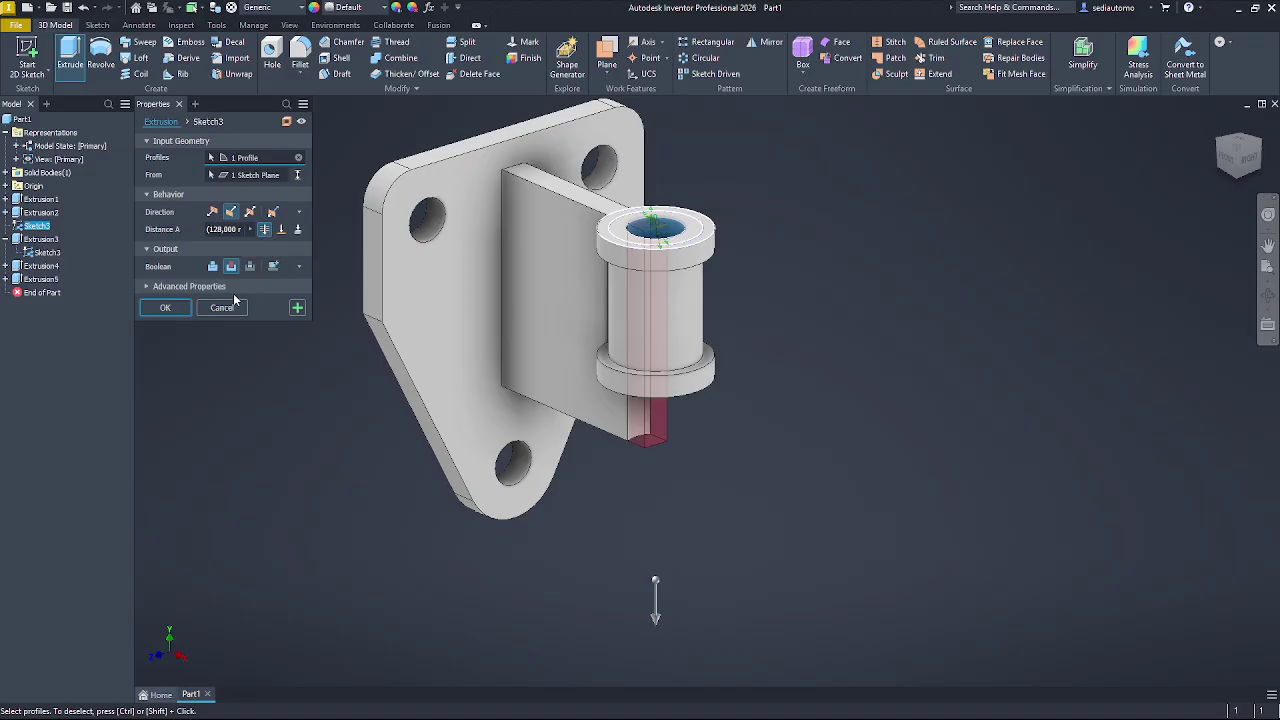
left_click(166, 308)
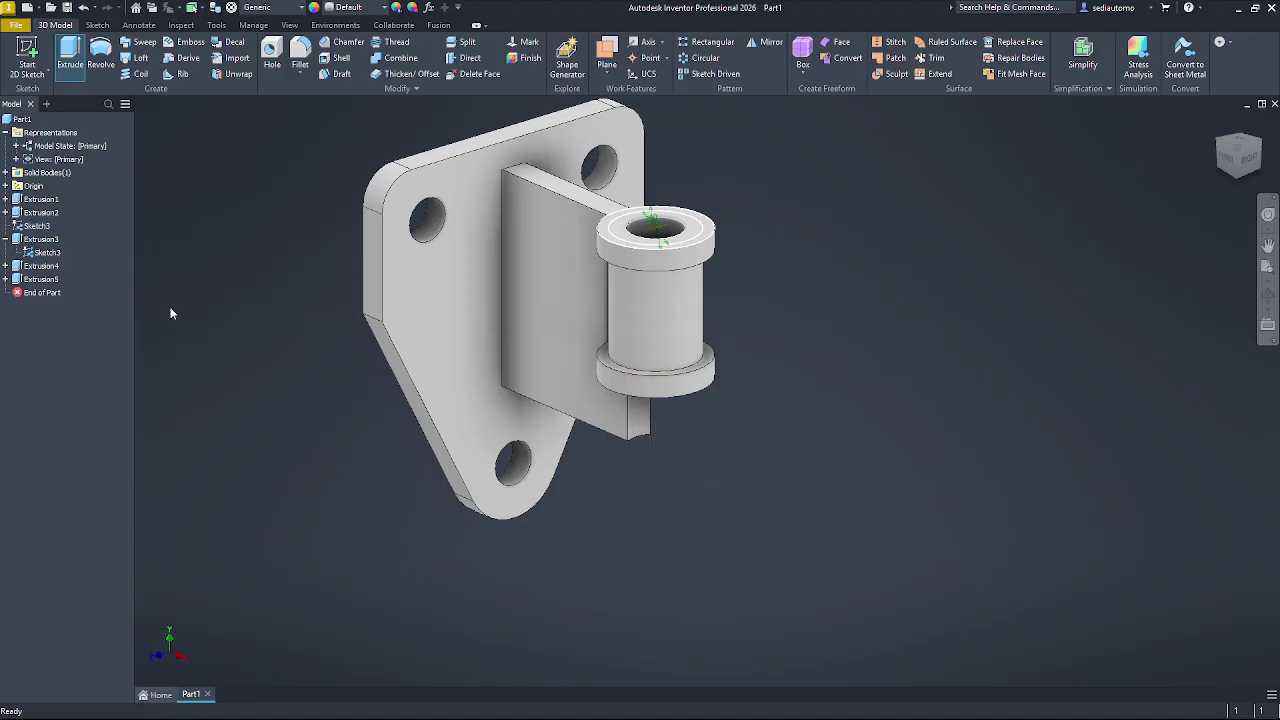
- Edit the boss sketch, project the rib's two long side edges into it and finish the sketch
left_click(1268, 296)
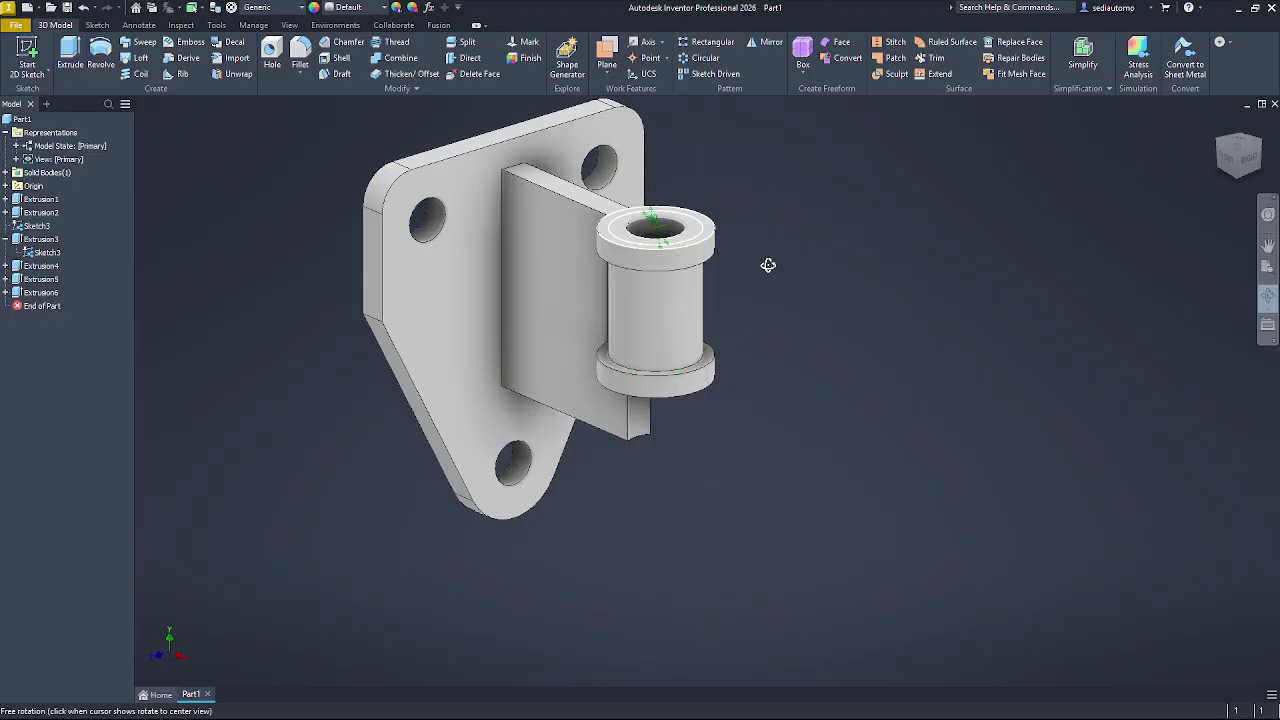
left_click_drag(766, 263, 834, 271)
scroll(728, 415, "up", 3)
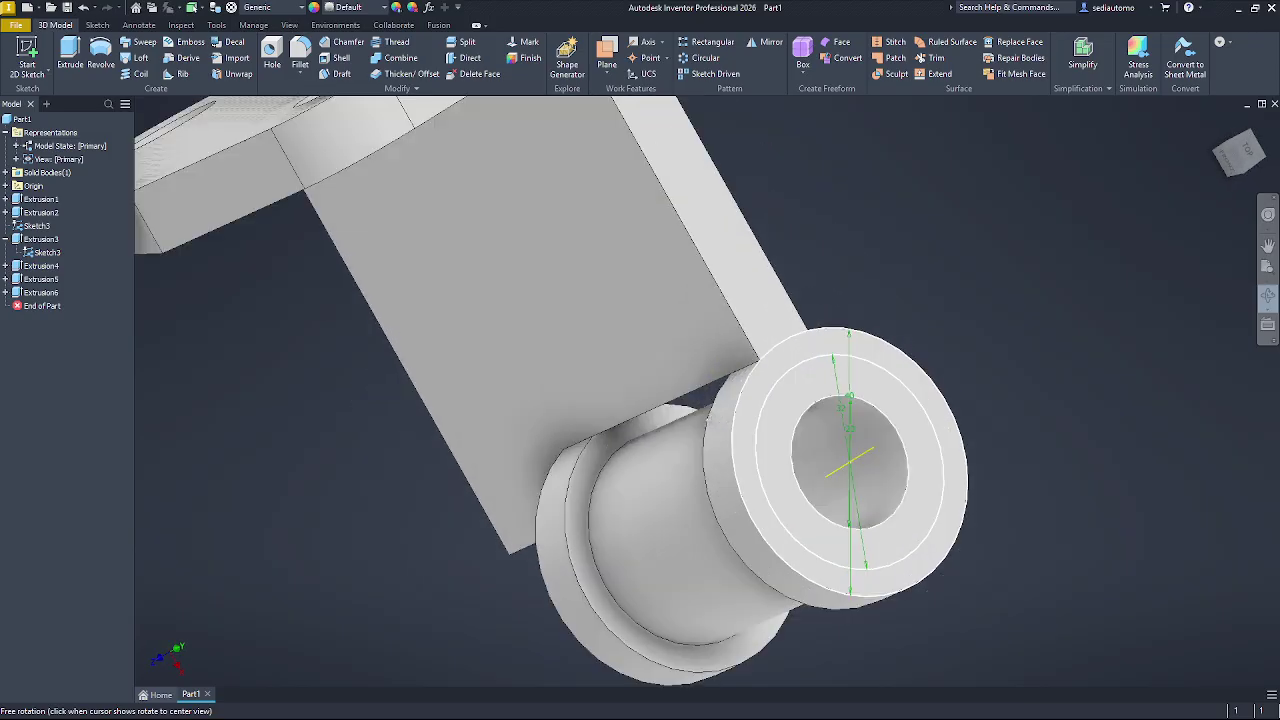
scroll(688, 404, "down", 3)
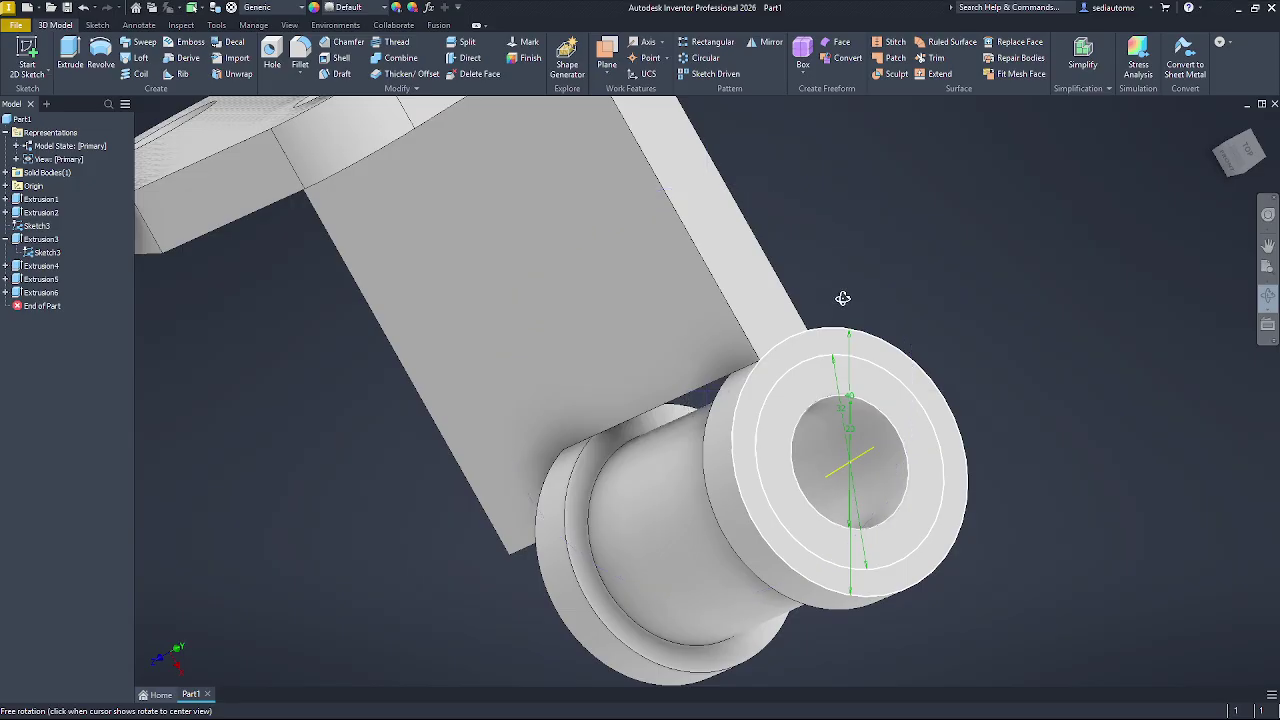
mouse_move(840, 297)
left_mouse_down()
mouse_move(797, 300)
mouse_move(823, 294)
left_mouse_up()
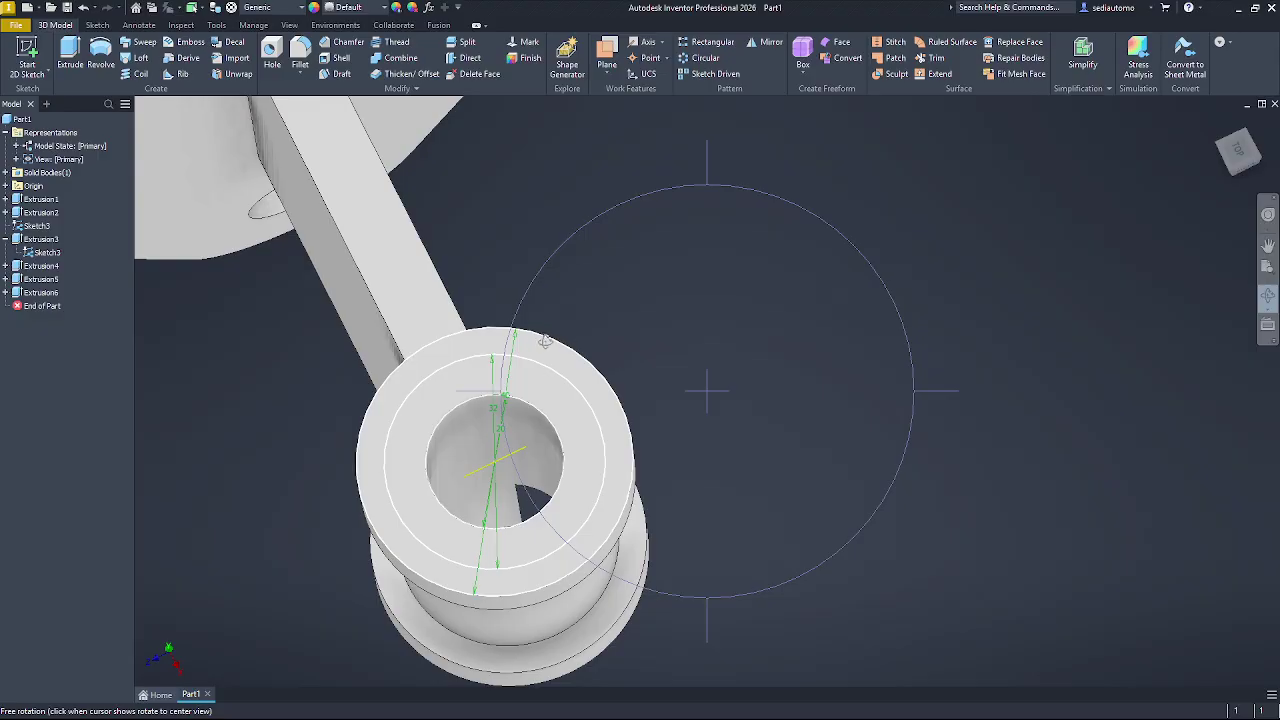
left_click_drag(46, 292, 15, 302)
right_click(36, 306)
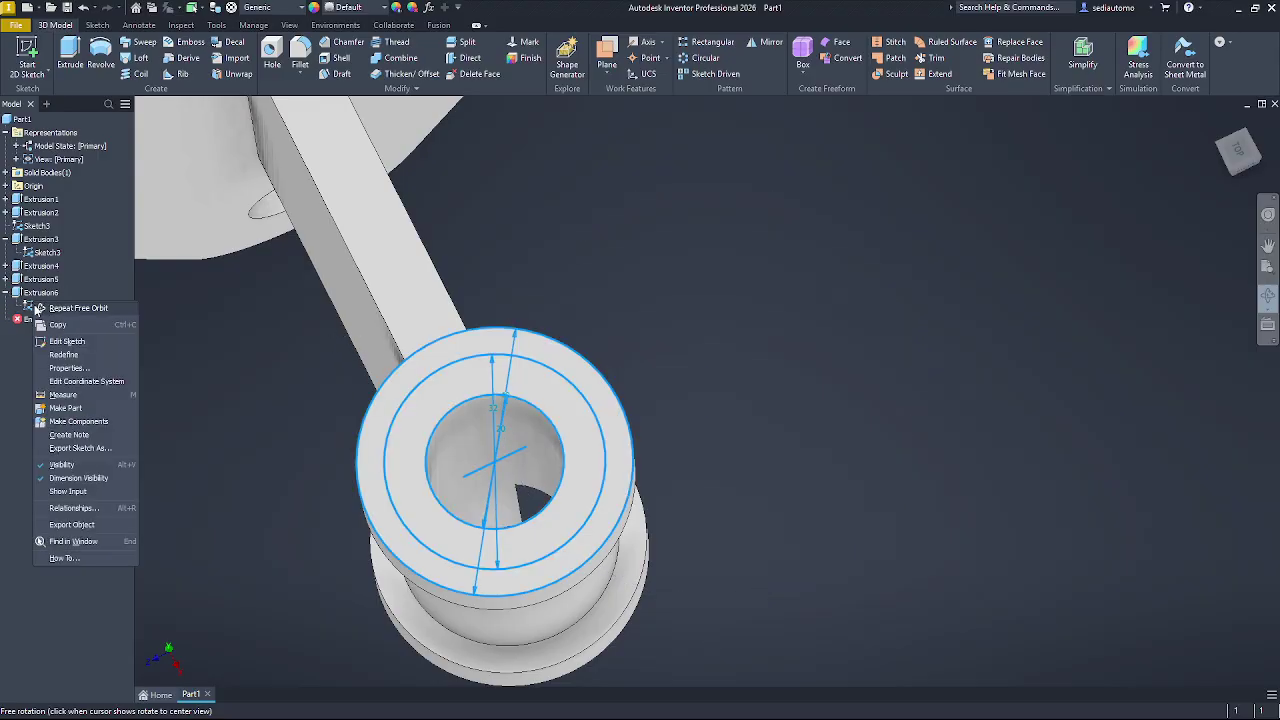
left_click(64, 341)
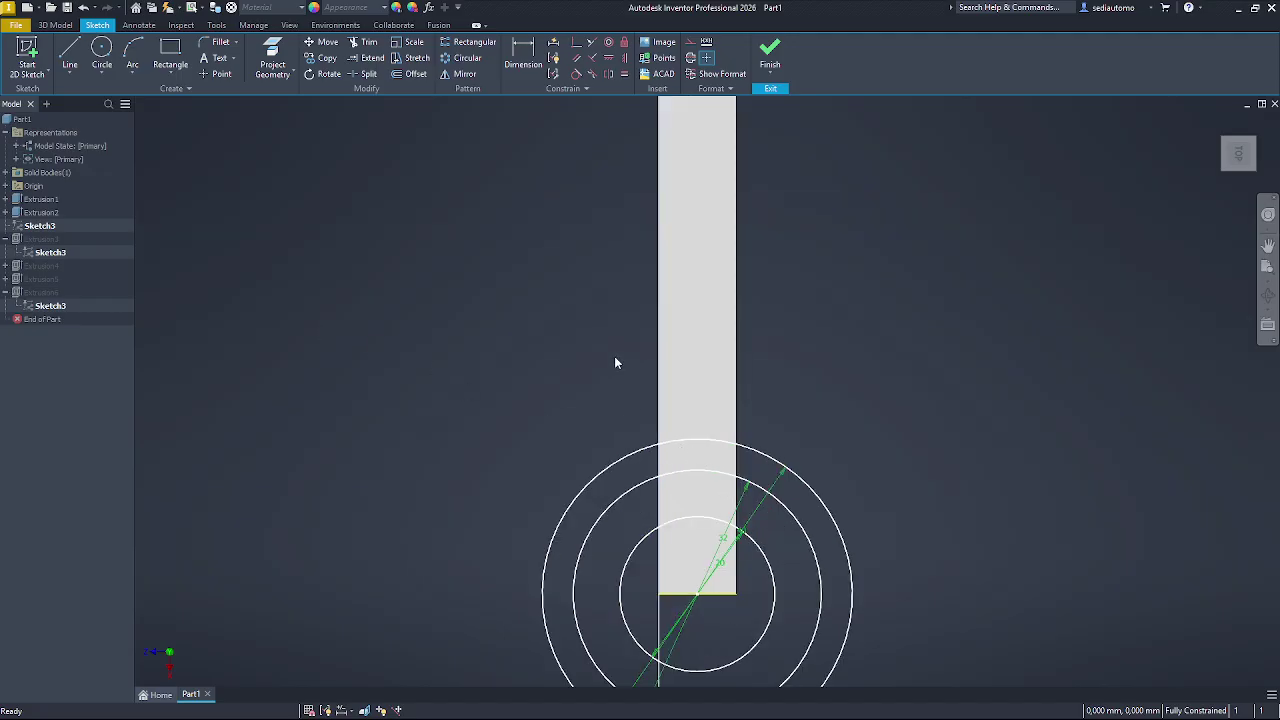
left_click(272, 60)
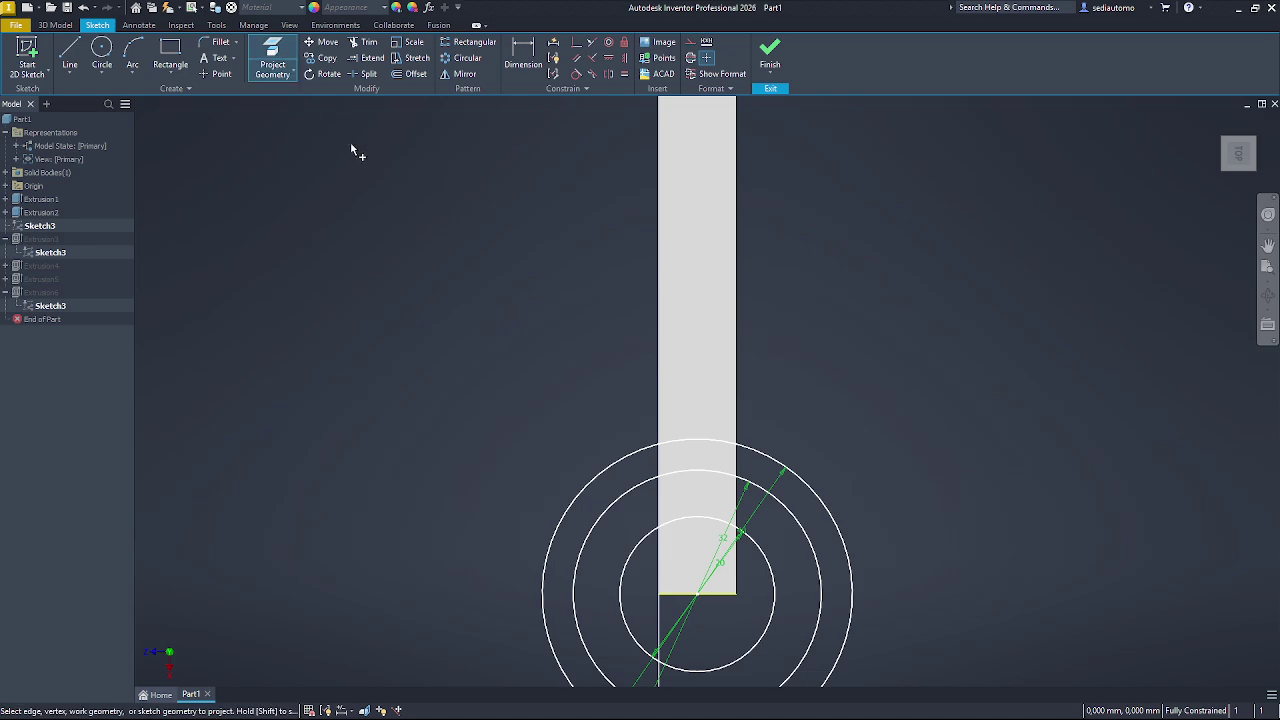
left_click(658, 460)
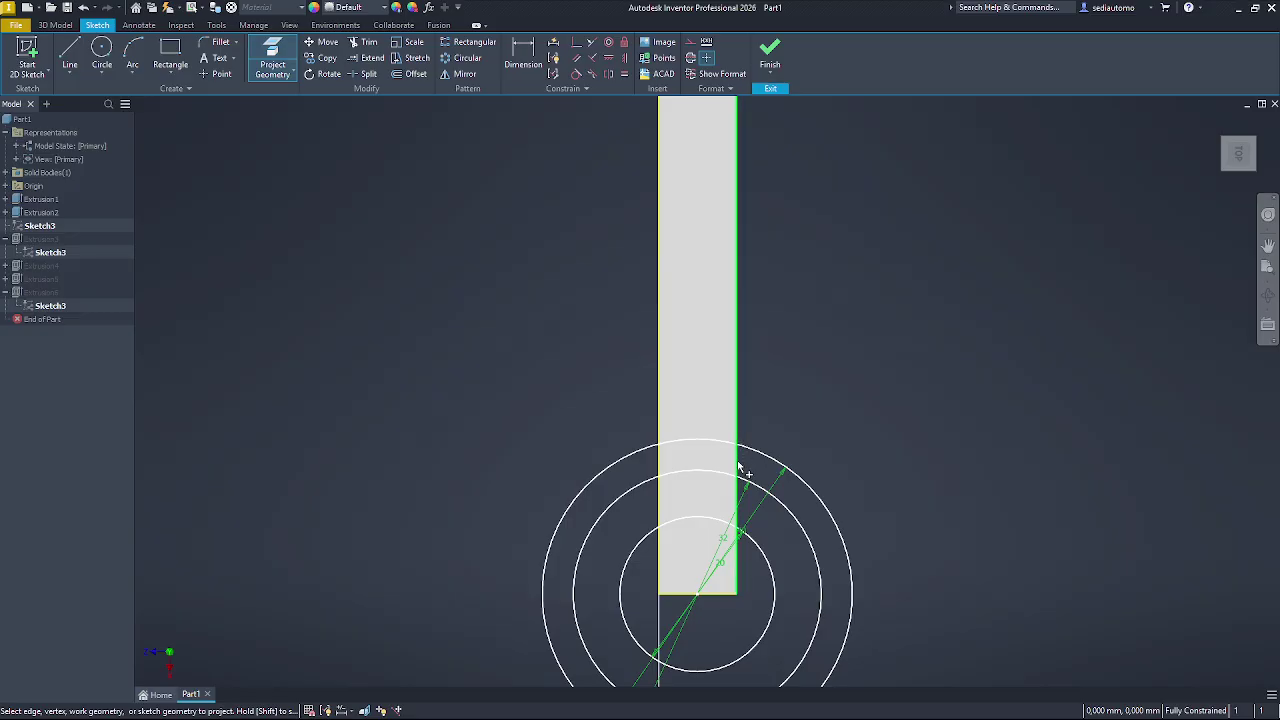
left_click(722, 487)
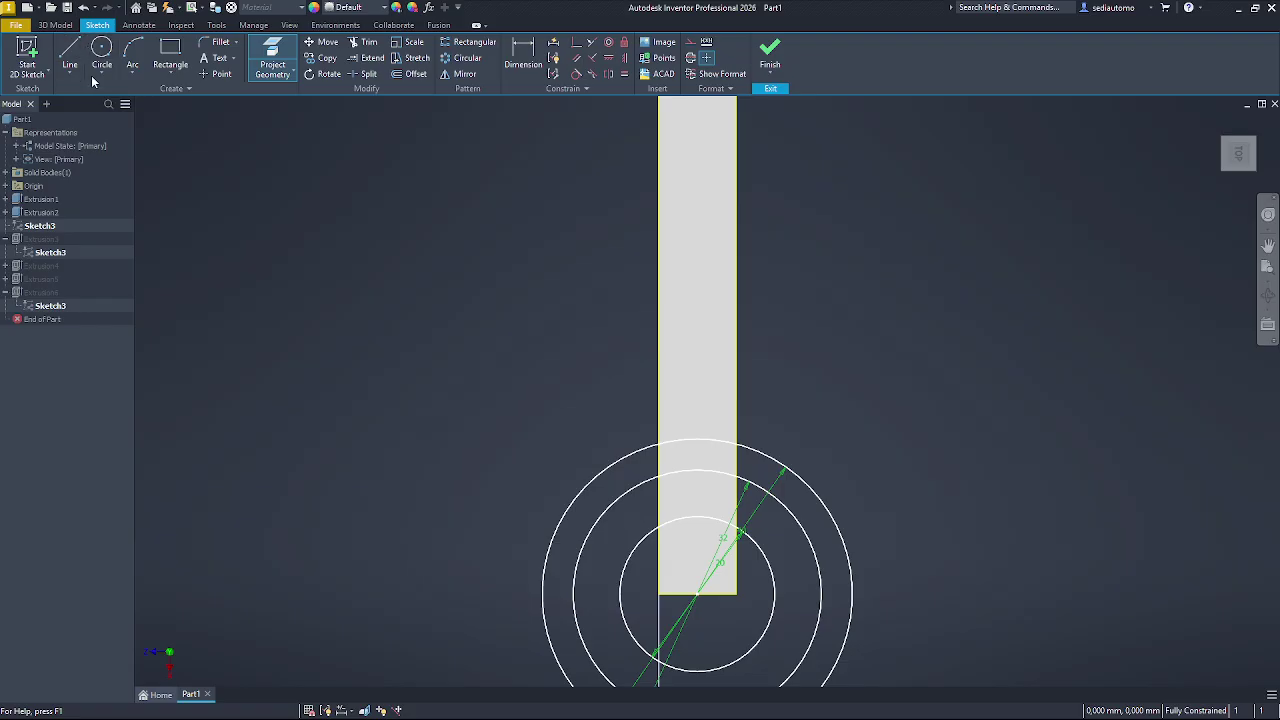
left_click(659, 451)
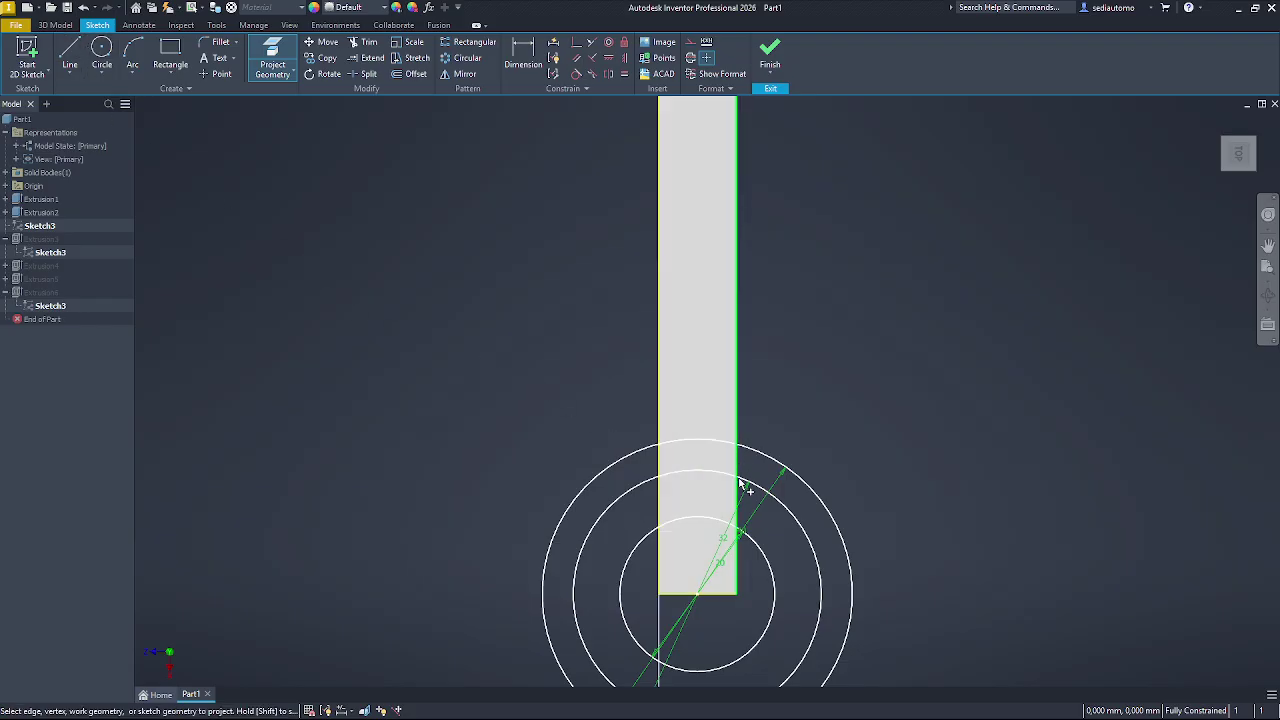
left_click(771, 71)
left_click(801, 95)
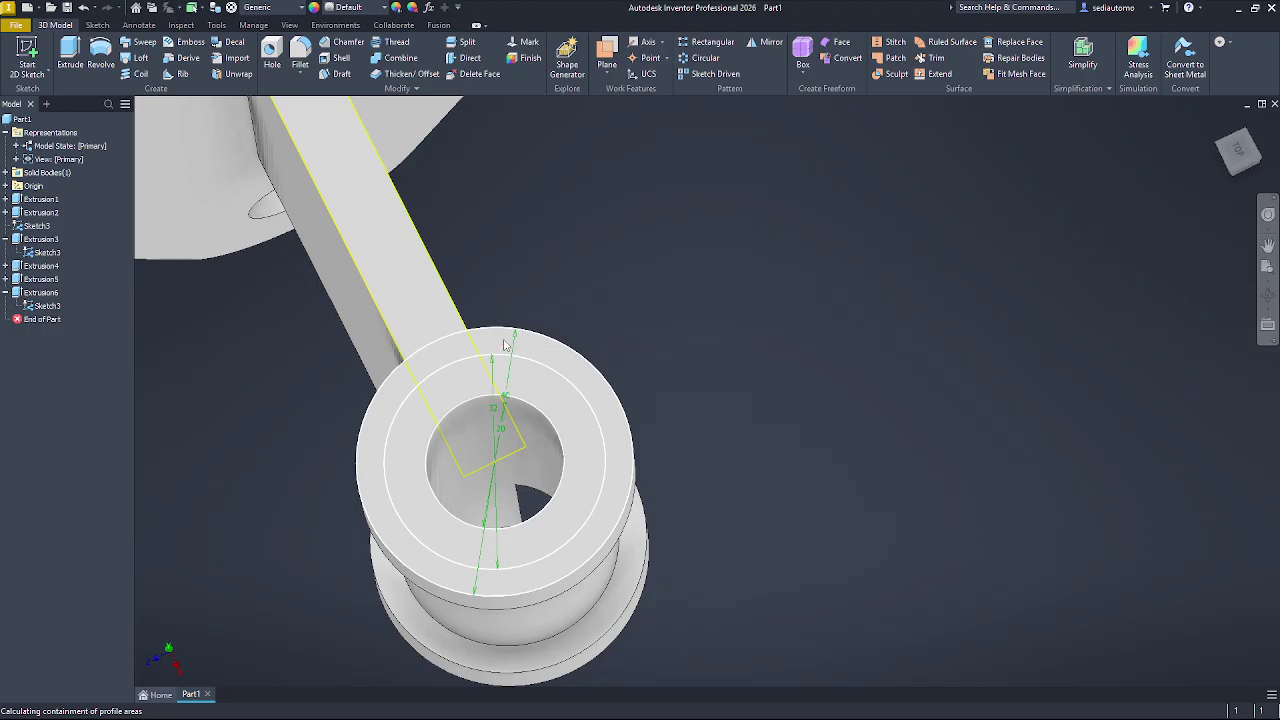
- Extrude the outer-ring segment between the two projected rib edges 54 mm downward, joined to the body, to connect the rib with the boss
key("e")
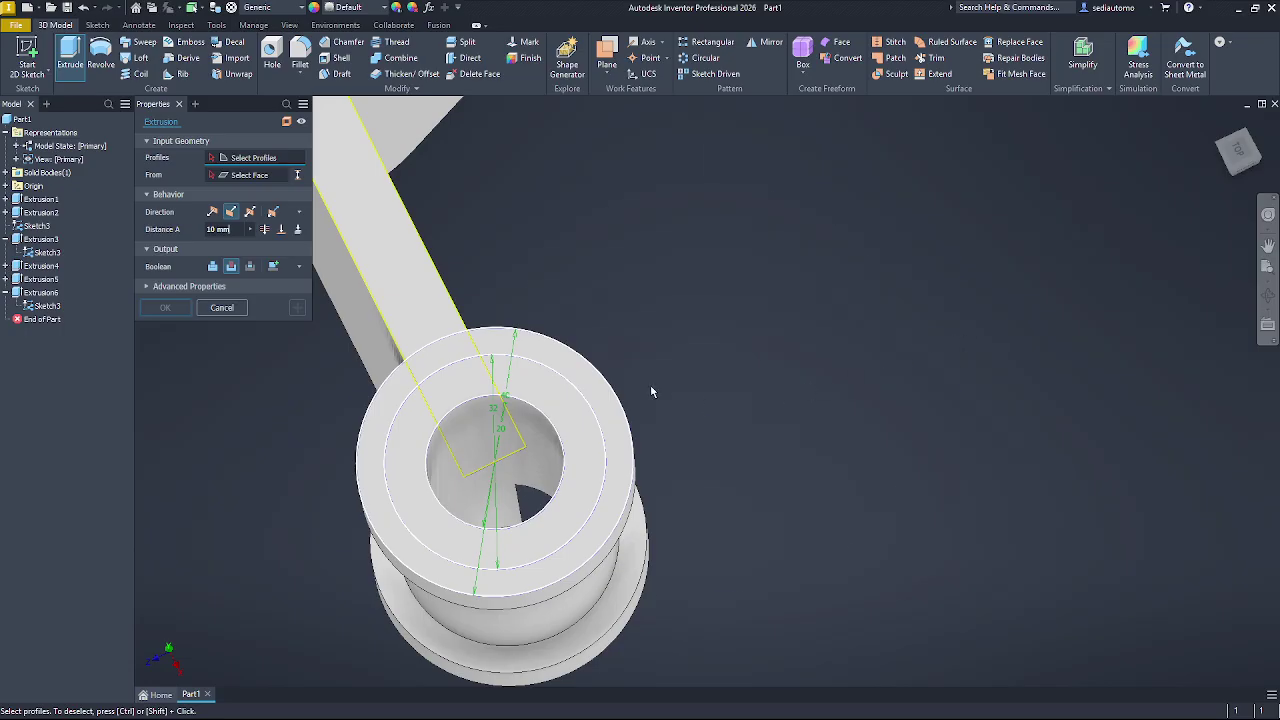
middle_click_drag(597, 367, 715, 318, "shift")
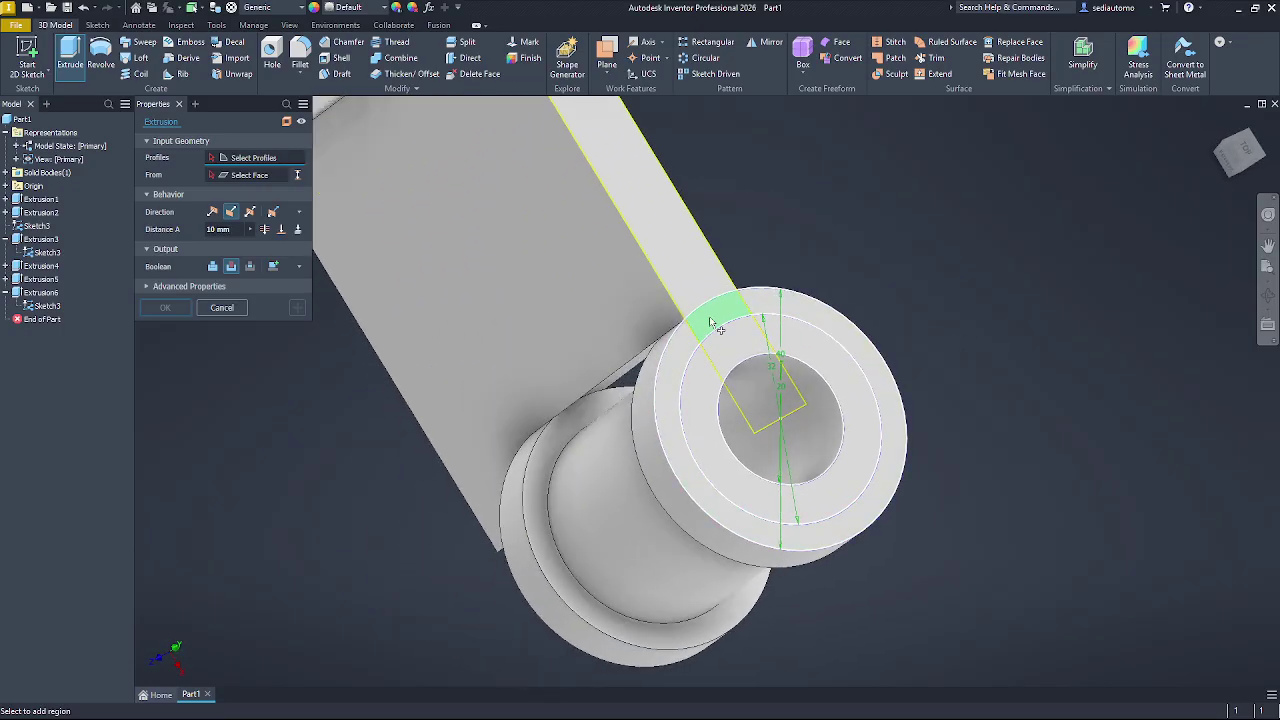
left_click(712, 322)
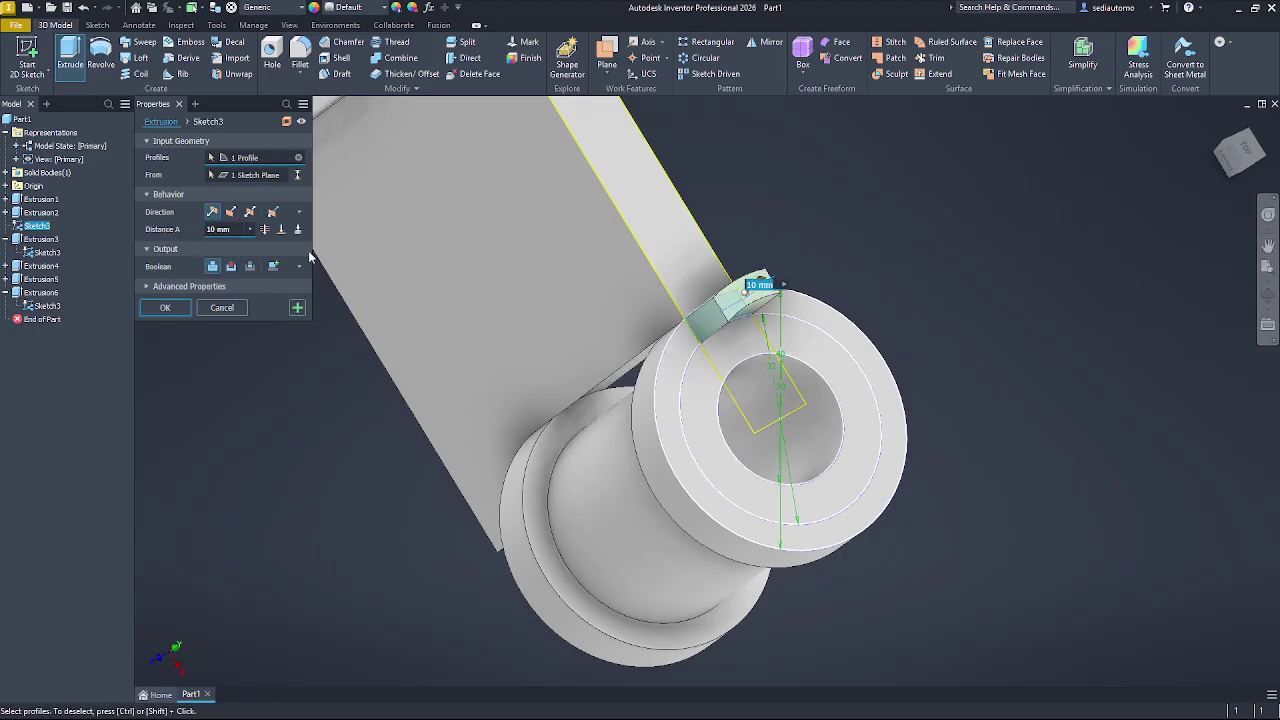
left_click(231, 213)
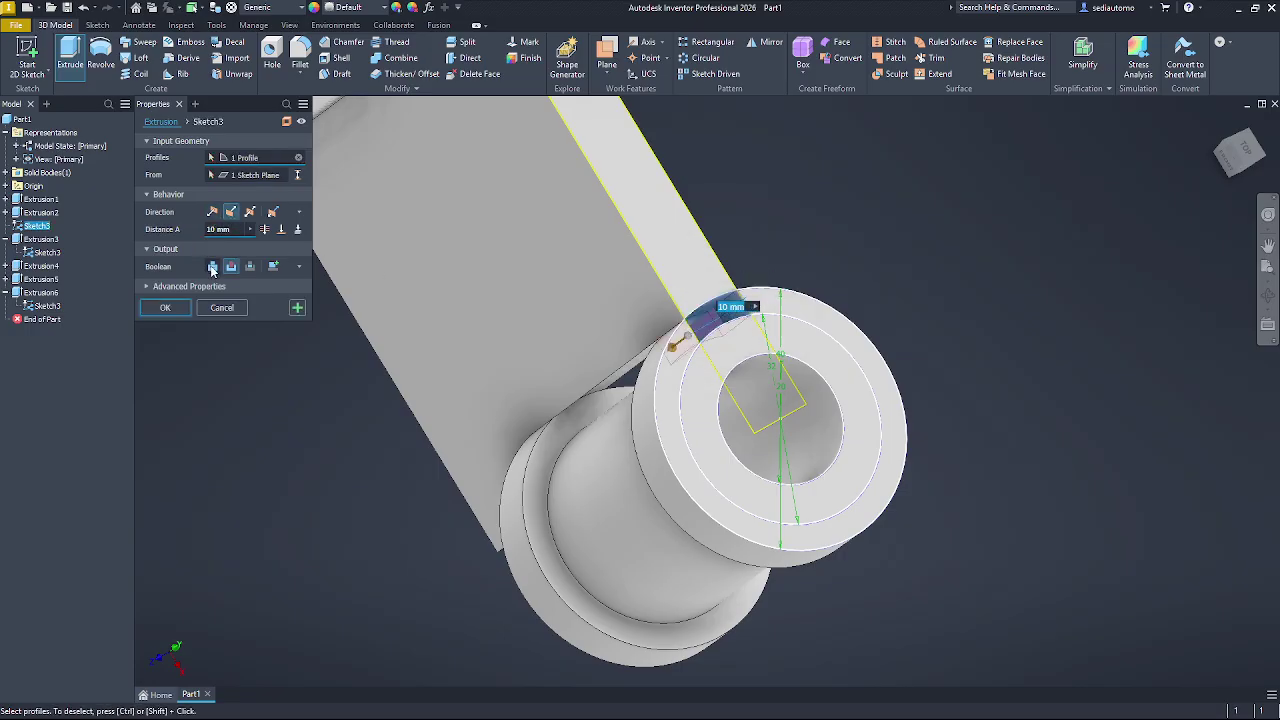
left_click(212, 267)
left_click(210, 230)
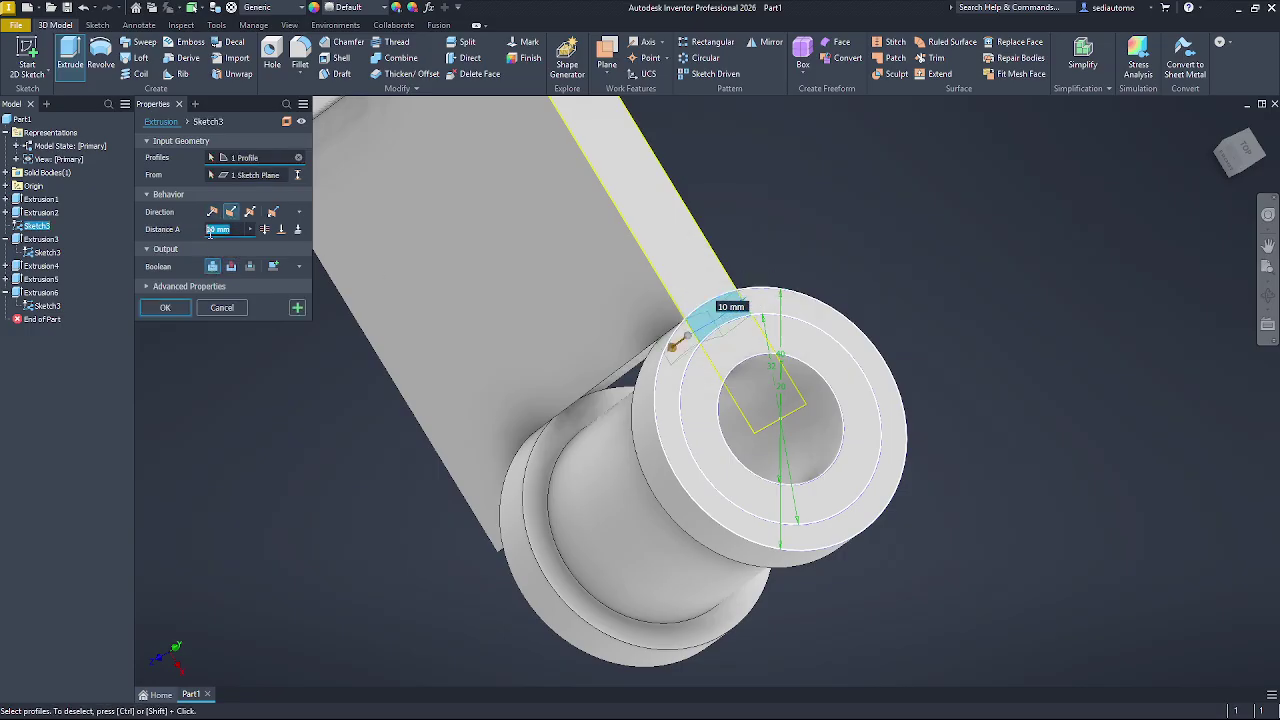
key("alt+Tab")
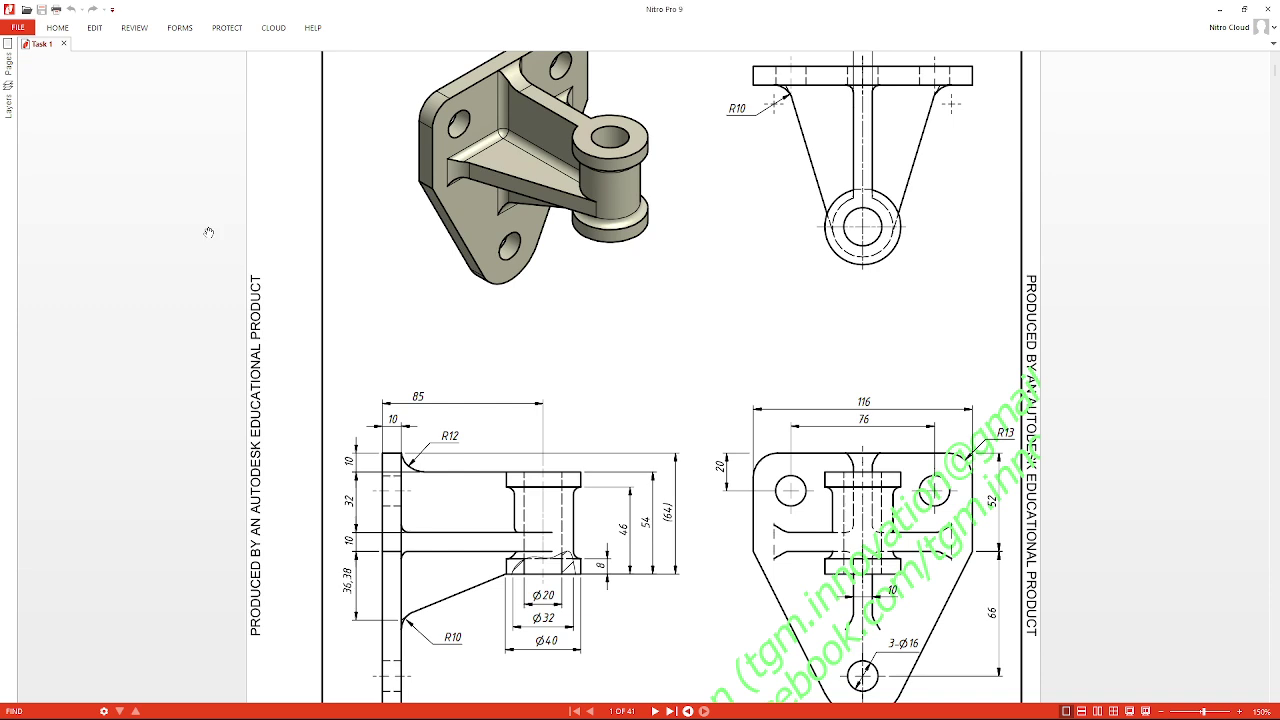
key("alt+Tab")
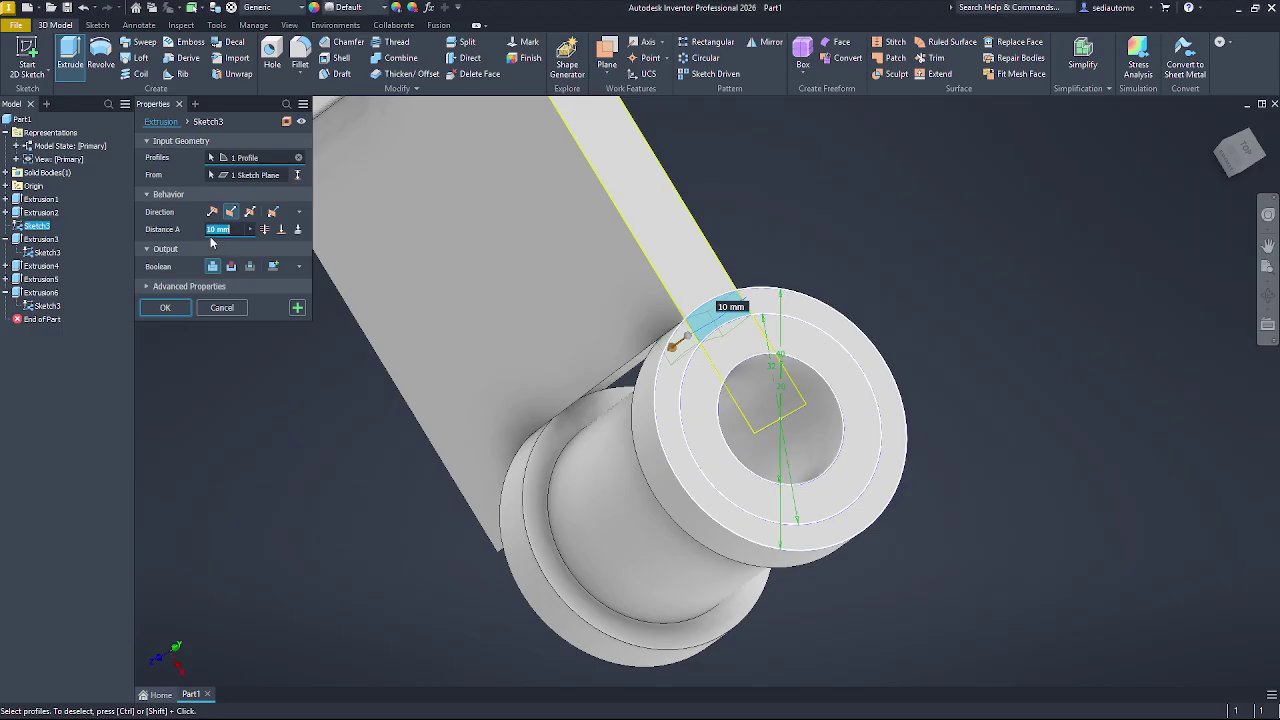
type("54")
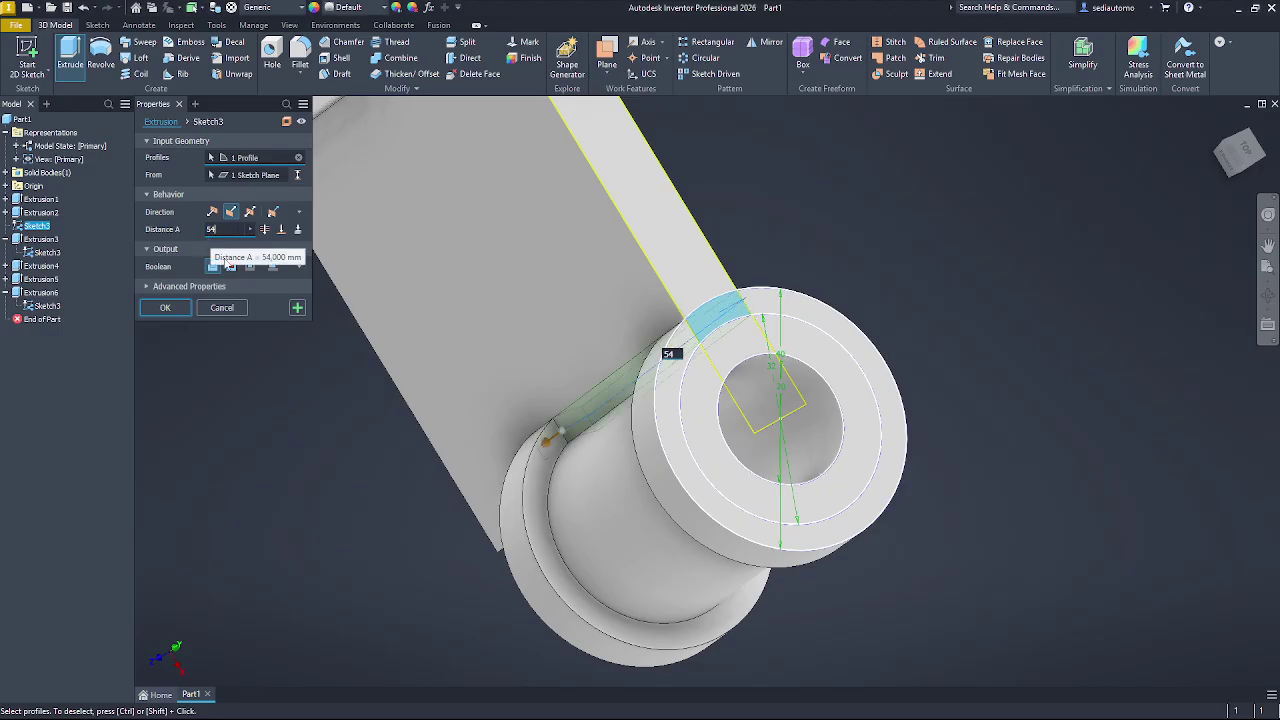
left_click(172, 310)
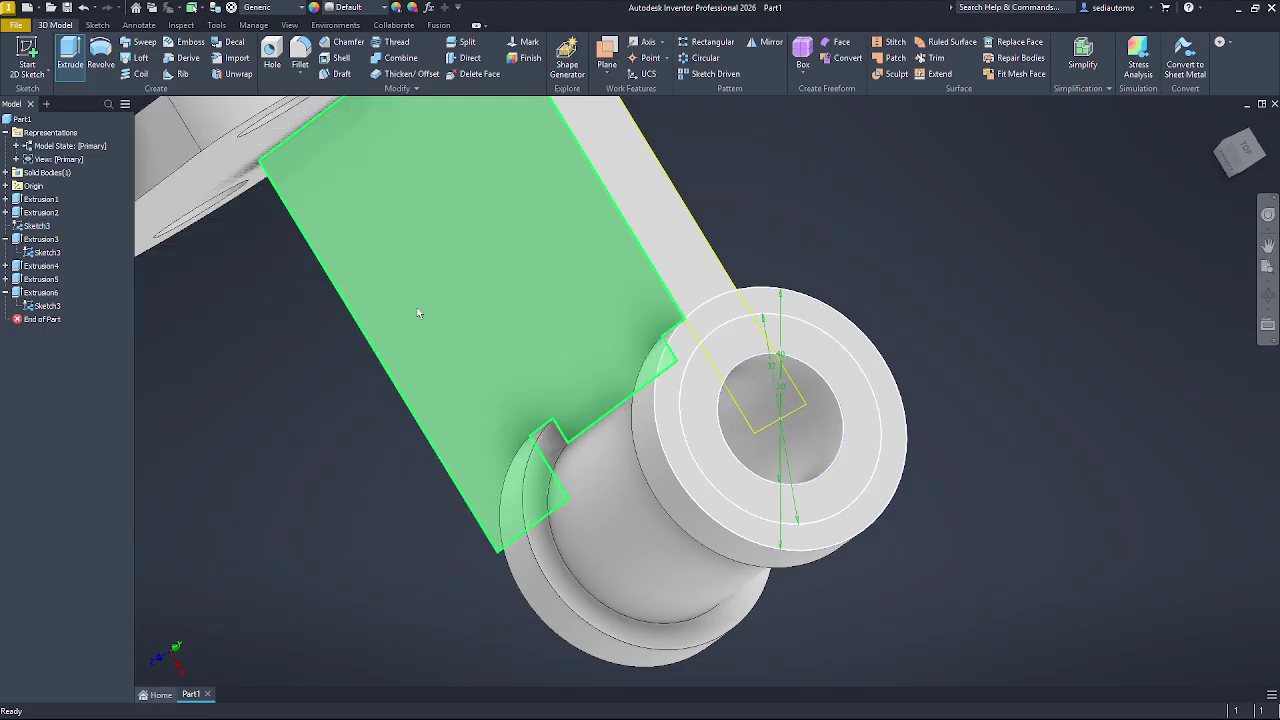
- Check the PDF drawing and start a new sketch with the Line tool on the rib's flat side face
left_click(1267, 296)
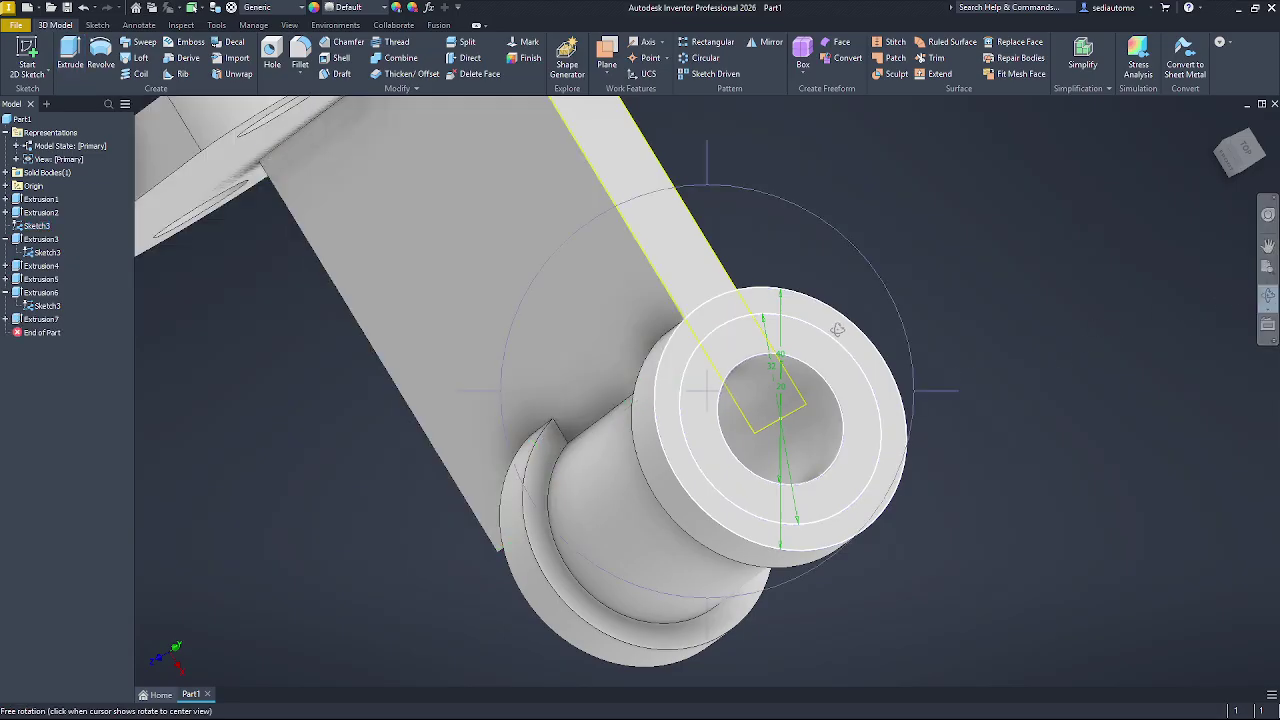
left_click_drag(888, 336, 702, 377)
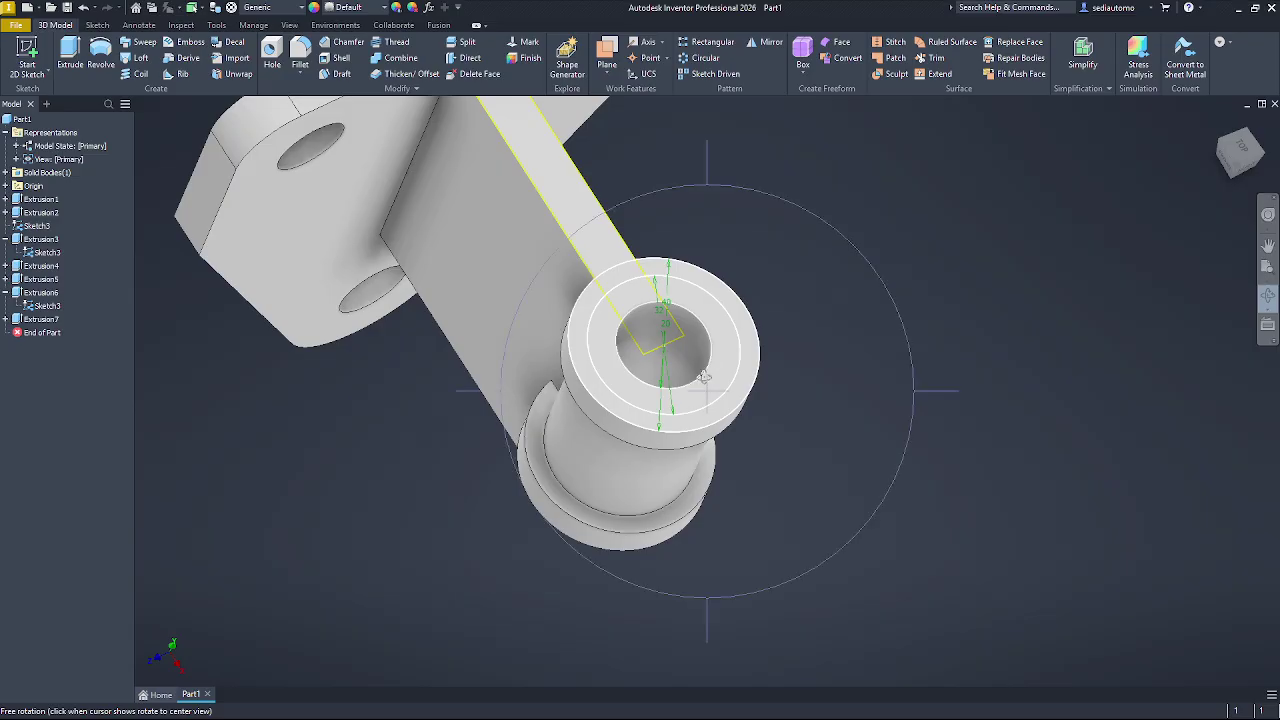
left_click_drag(745, 285, 628, 329)
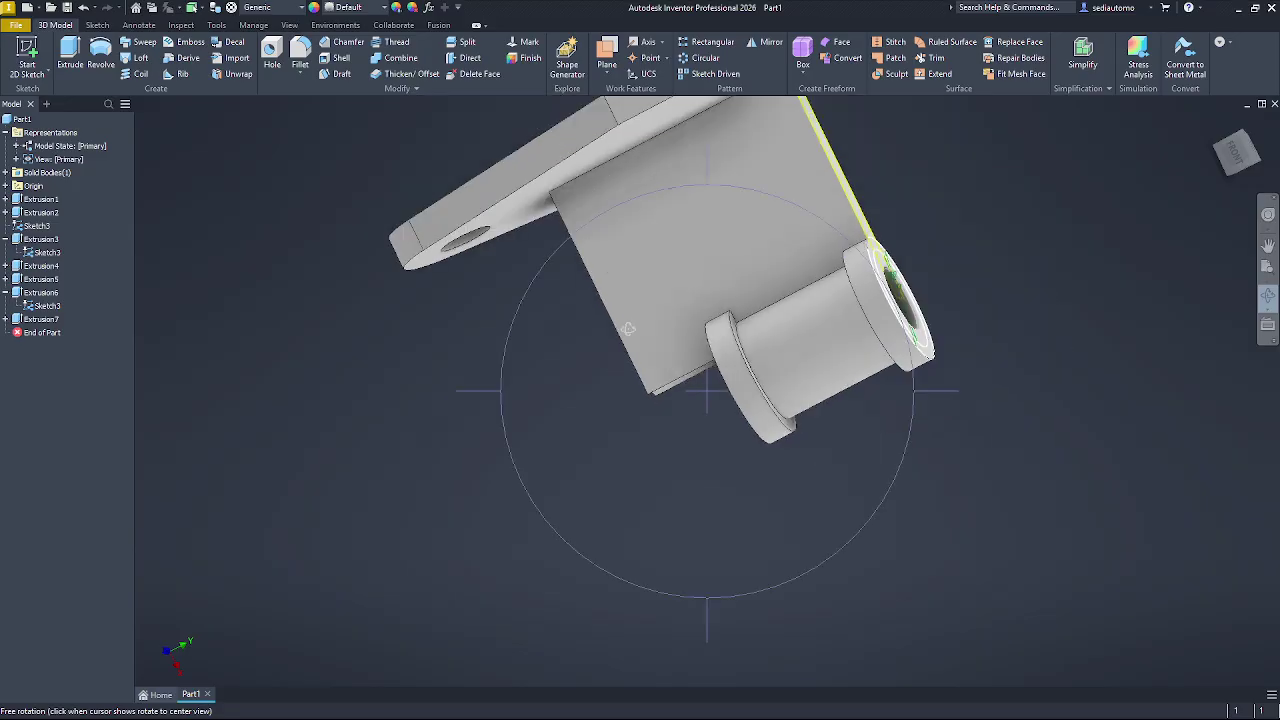
left_click_drag(652, 216, 638, 264)
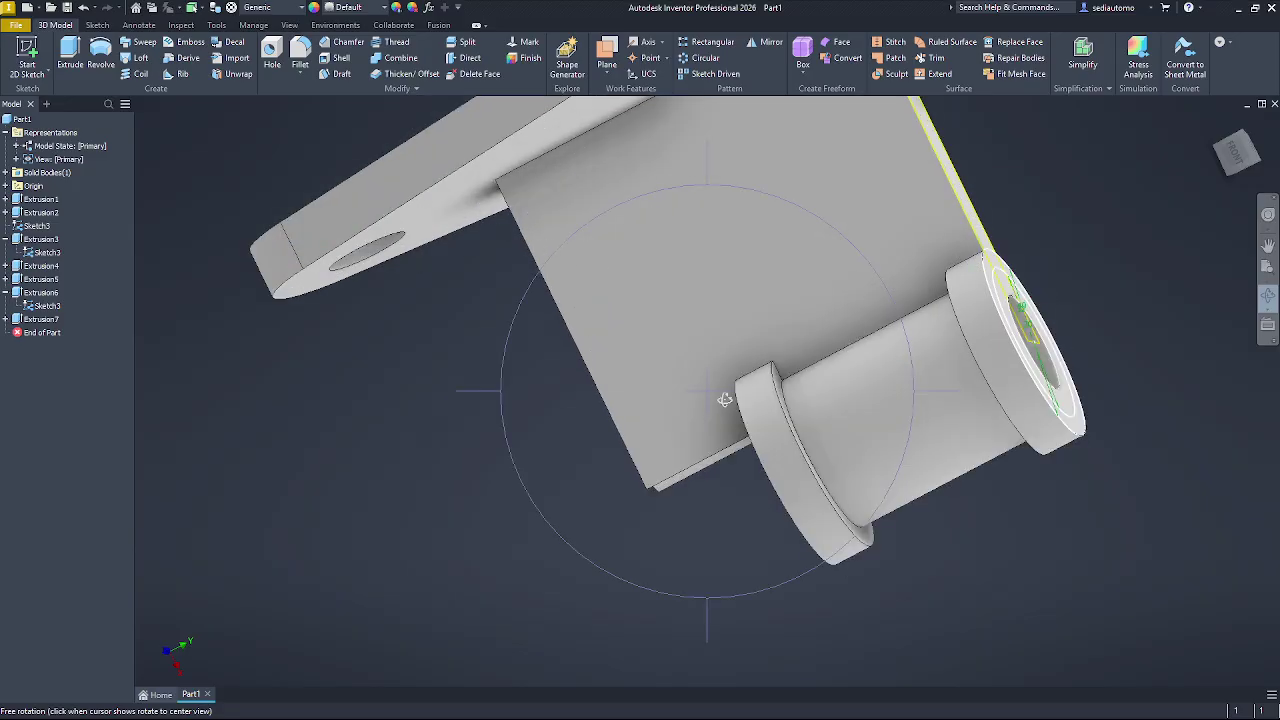
key("alt+Tab")
scroll(737, 380, "down", 1)
left_click(97, 25)
left_click(69, 55)
left_click(592, 285)
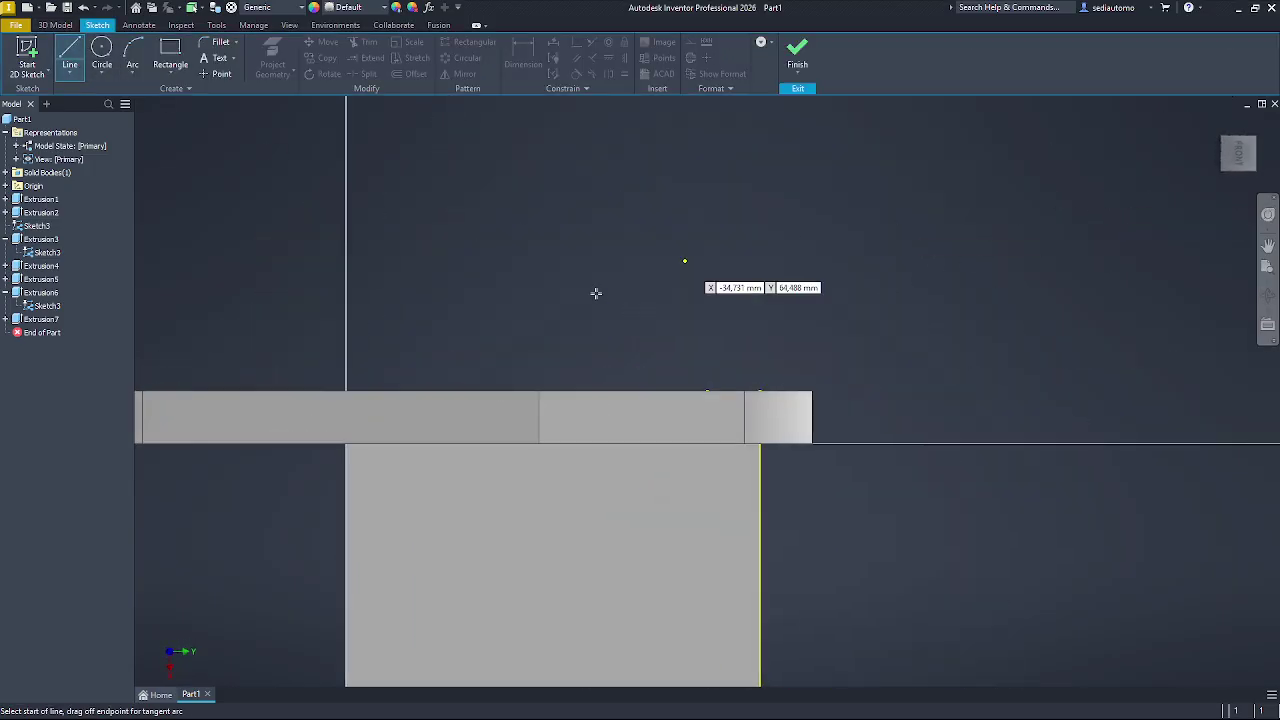
scroll(600, 300, "up", 2)
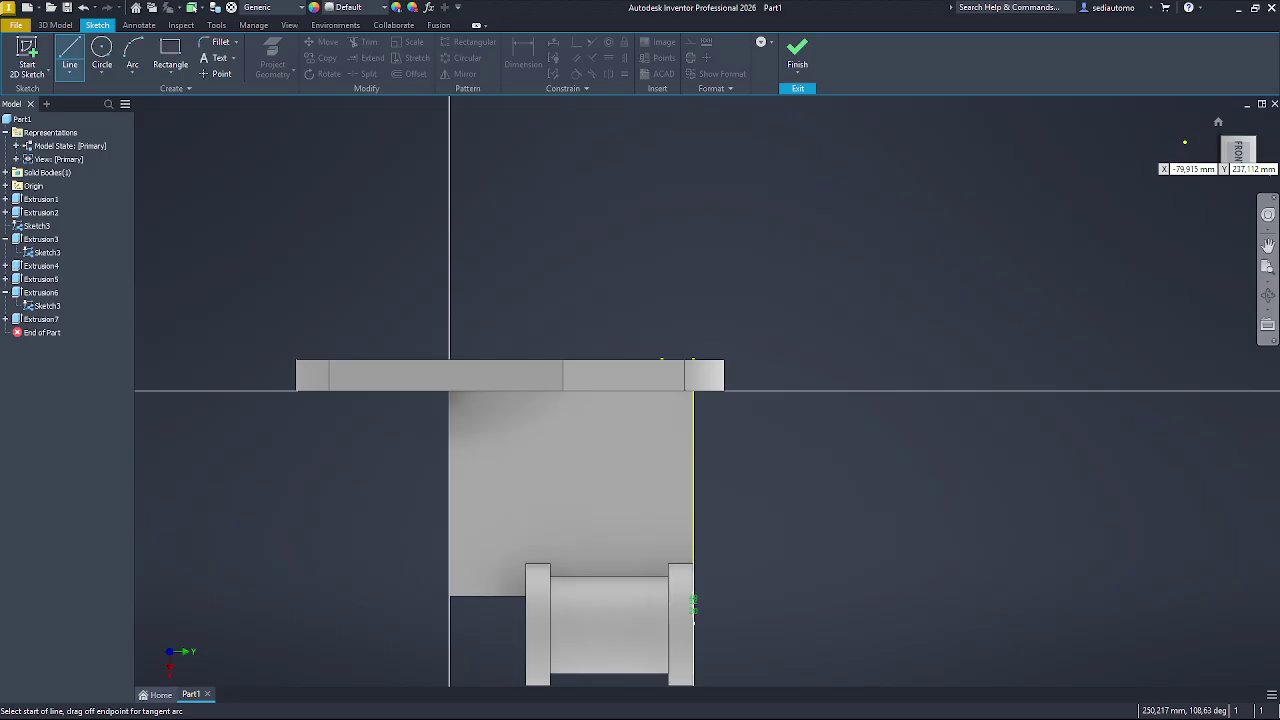
left_click(1260, 124)
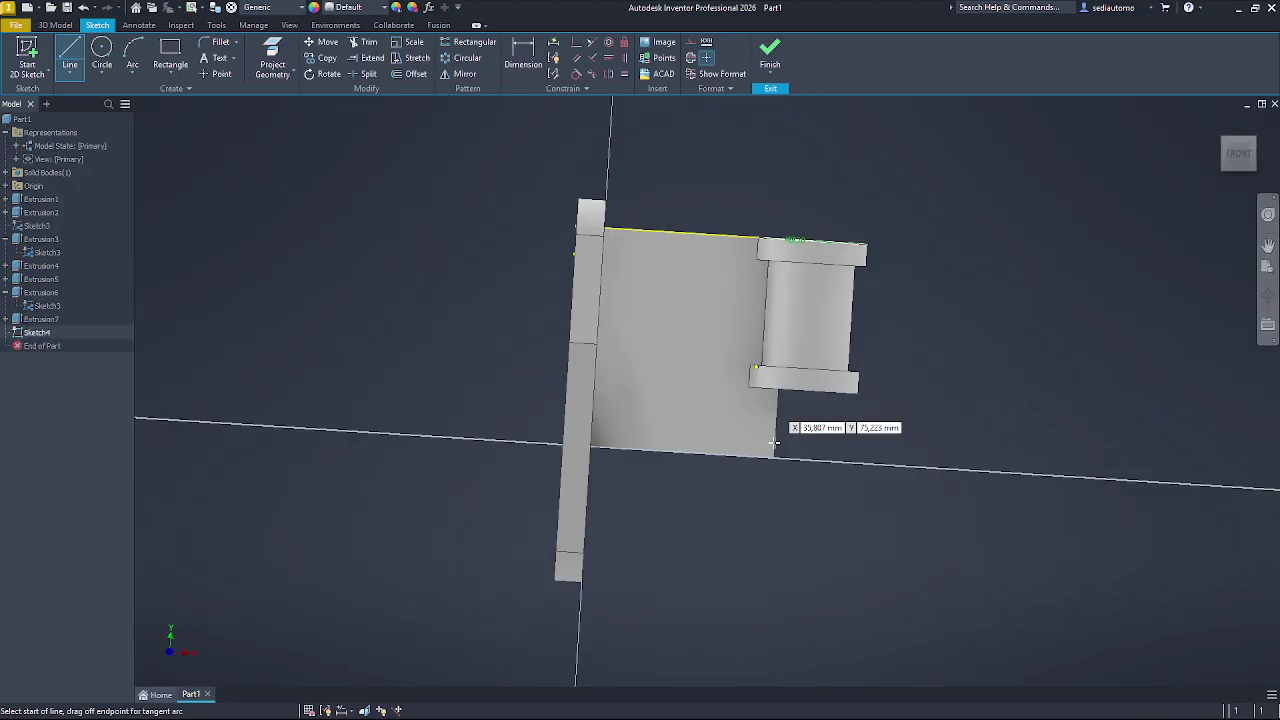
- Draw a sloped line from the lower collar's plate-side bottom corner to the rib's lower corner at the plate, and project the rib face's outline
scroll(598, 448, "down", 3)
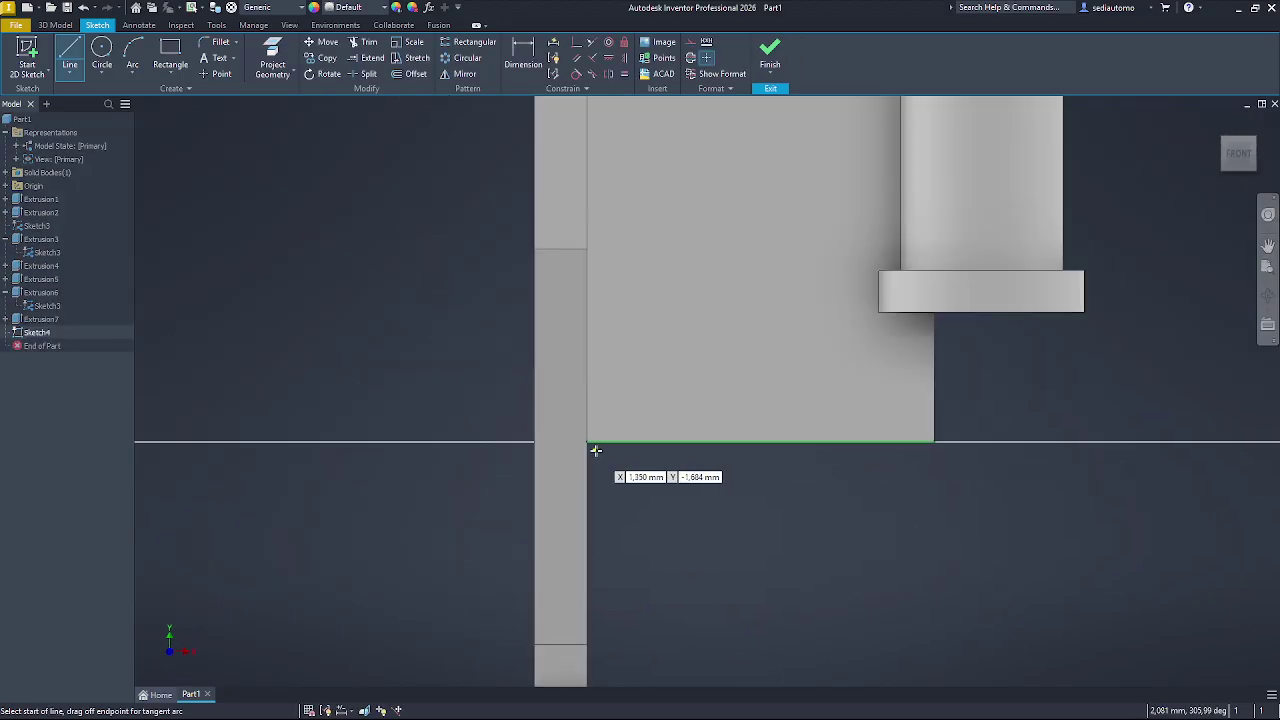
left_click(878, 311)
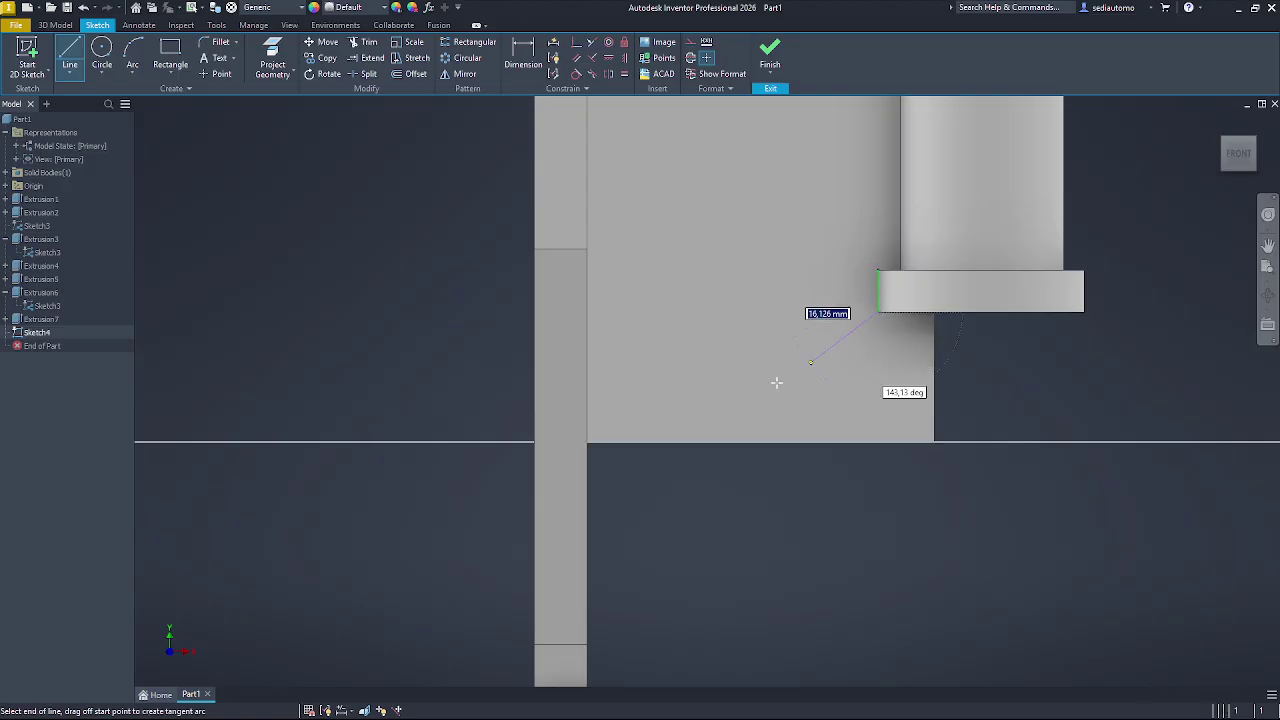
left_click(588, 442)
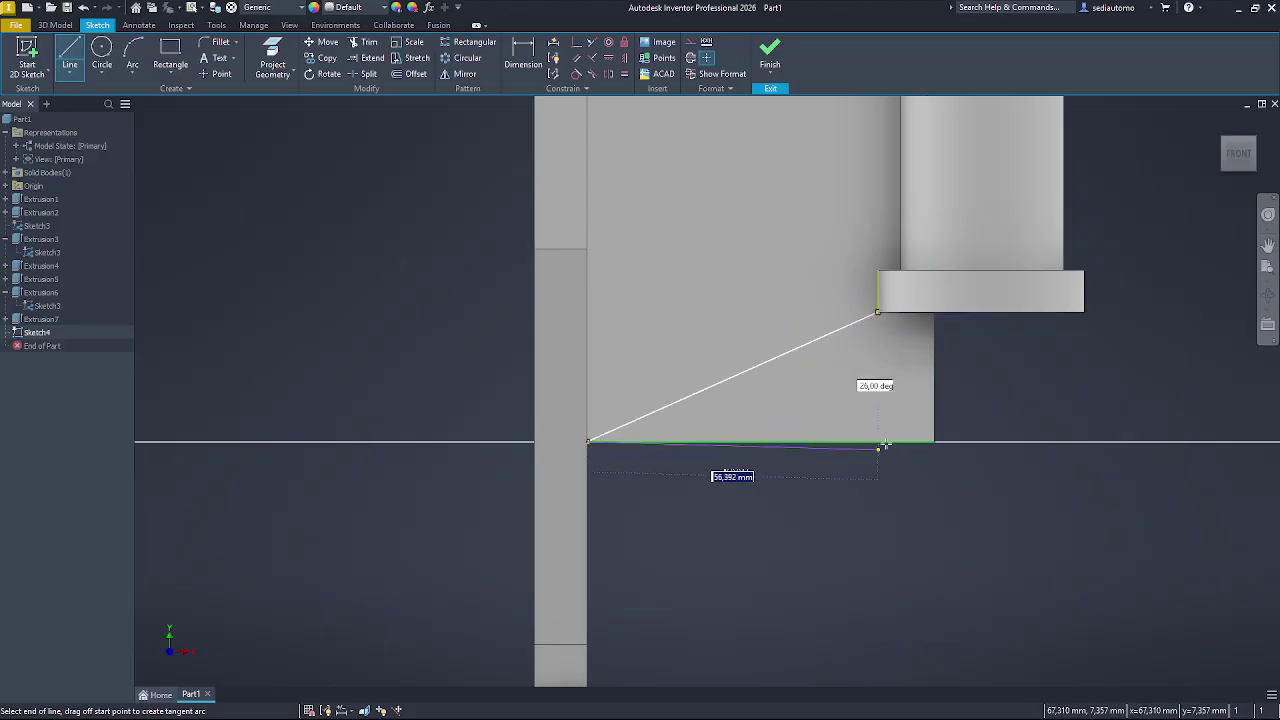
left_click(279, 60)
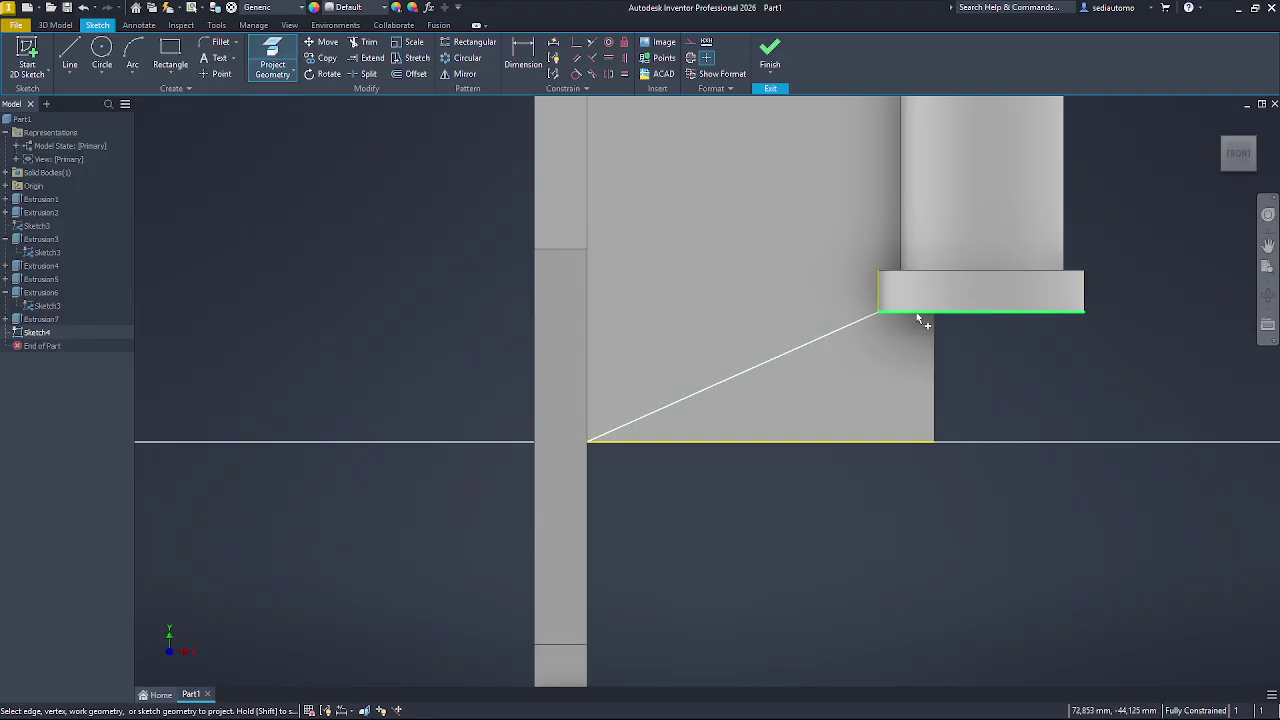
left_click(908, 422)
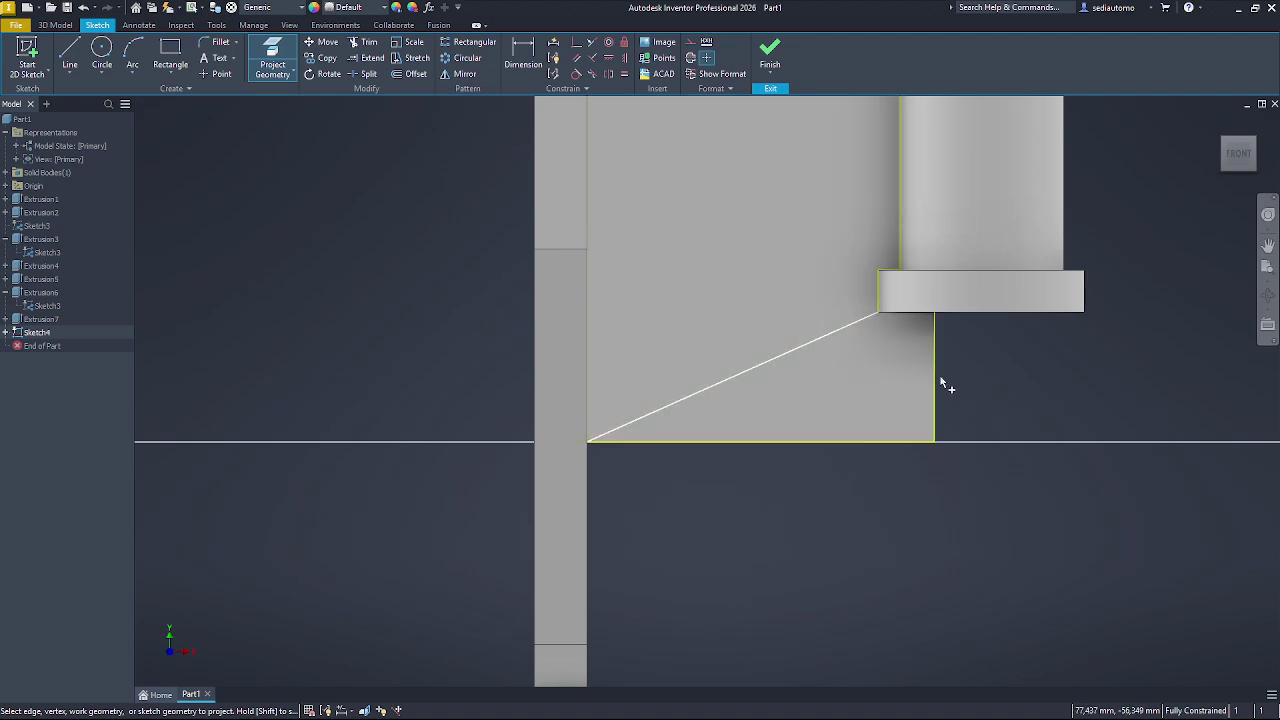
- Extrude the triangular region below the sloped line as a 10 mm cut through the rib to slope its lower edge
key("e")
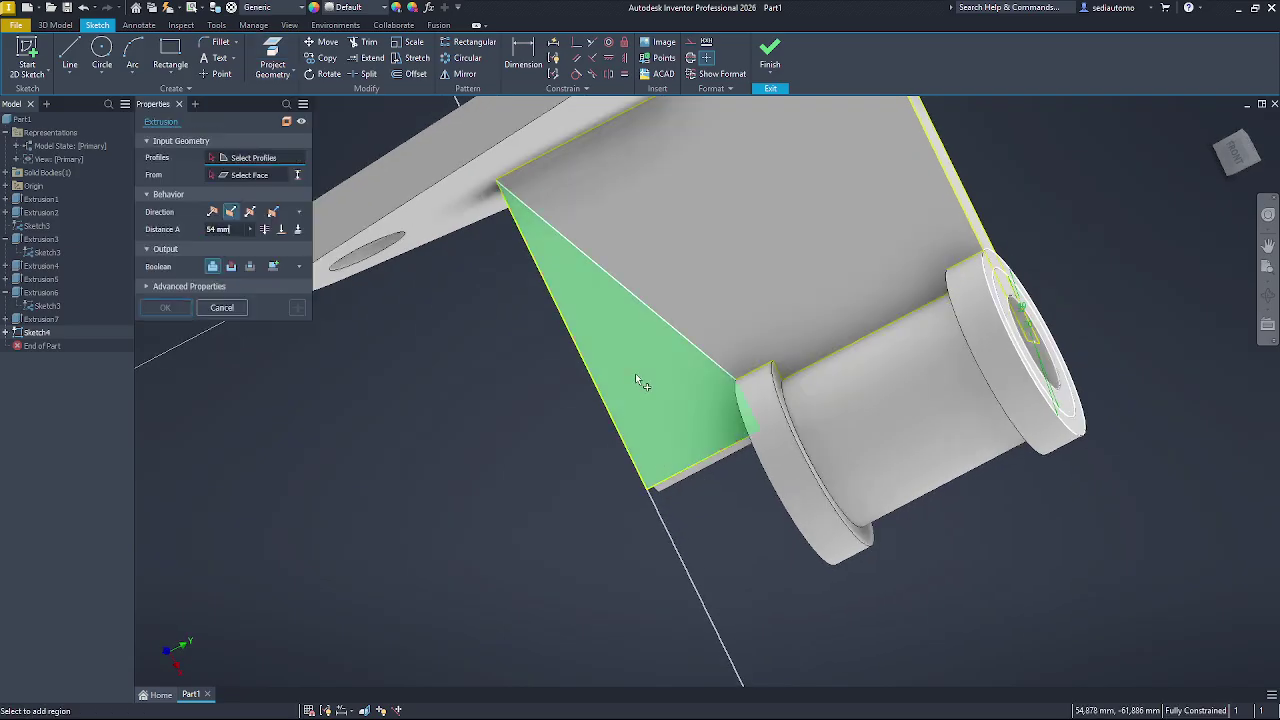
left_click(638, 371)
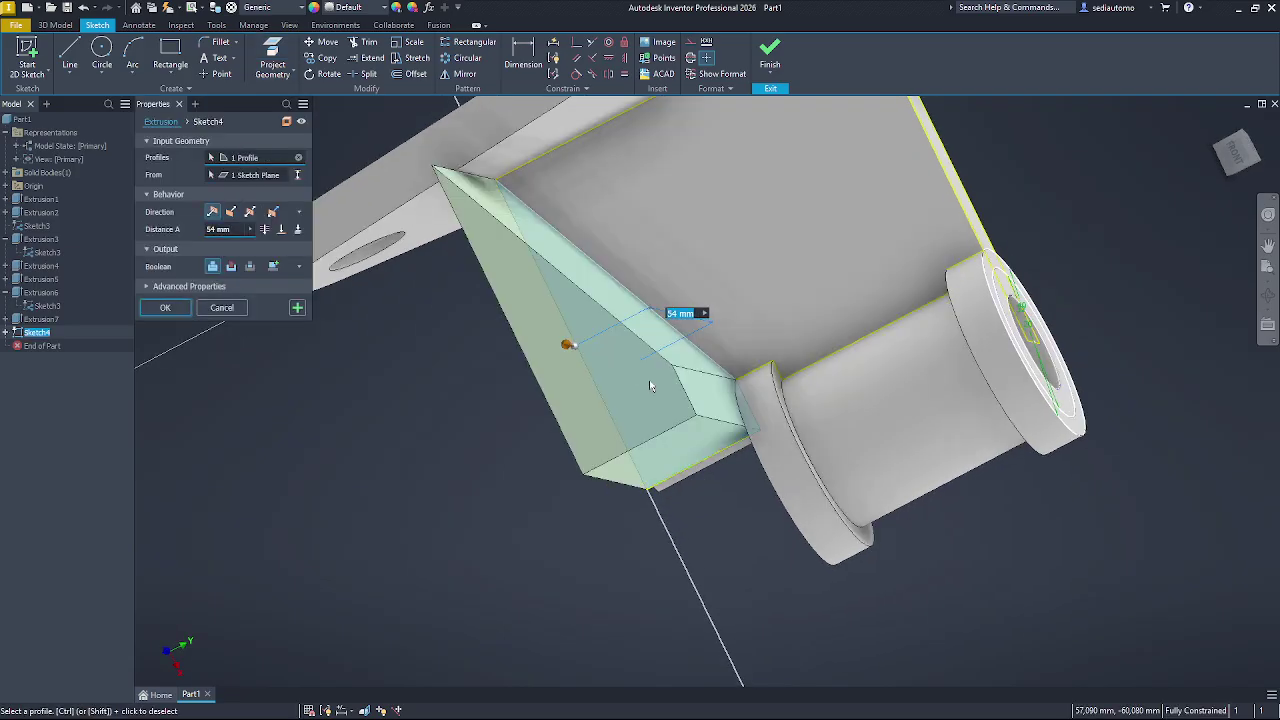
left_click(231, 266)
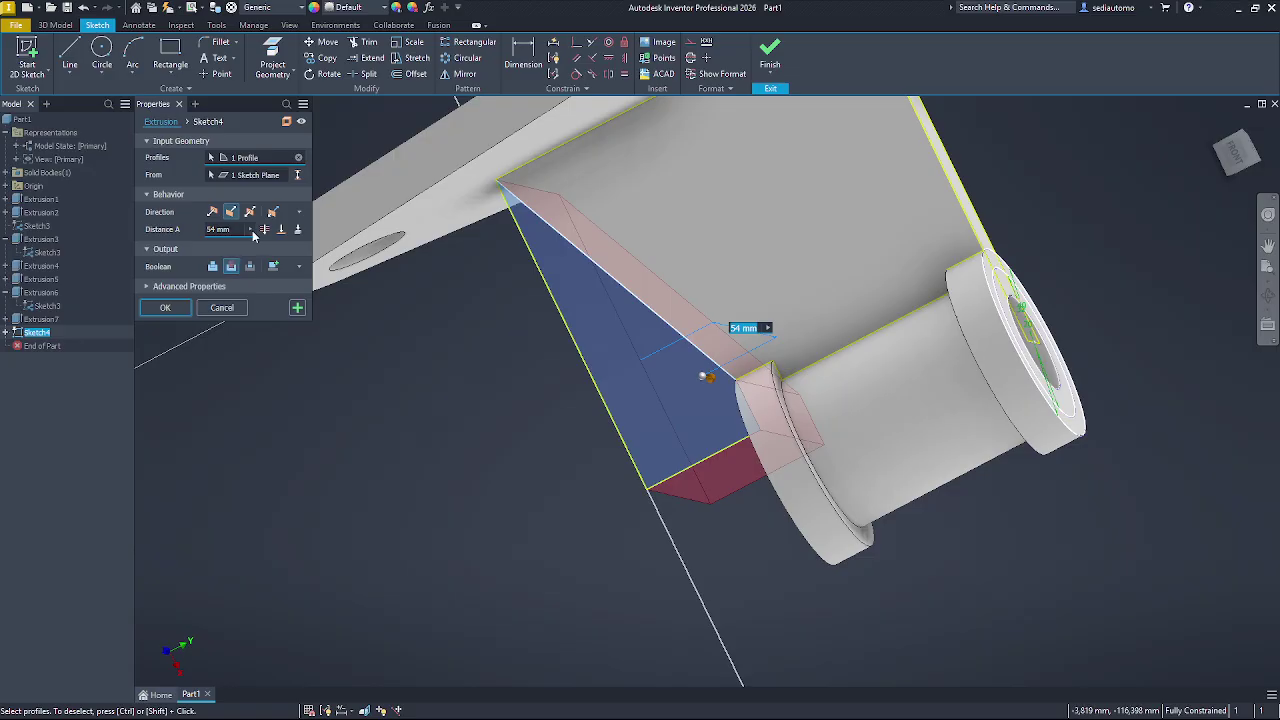
left_click(266, 231)
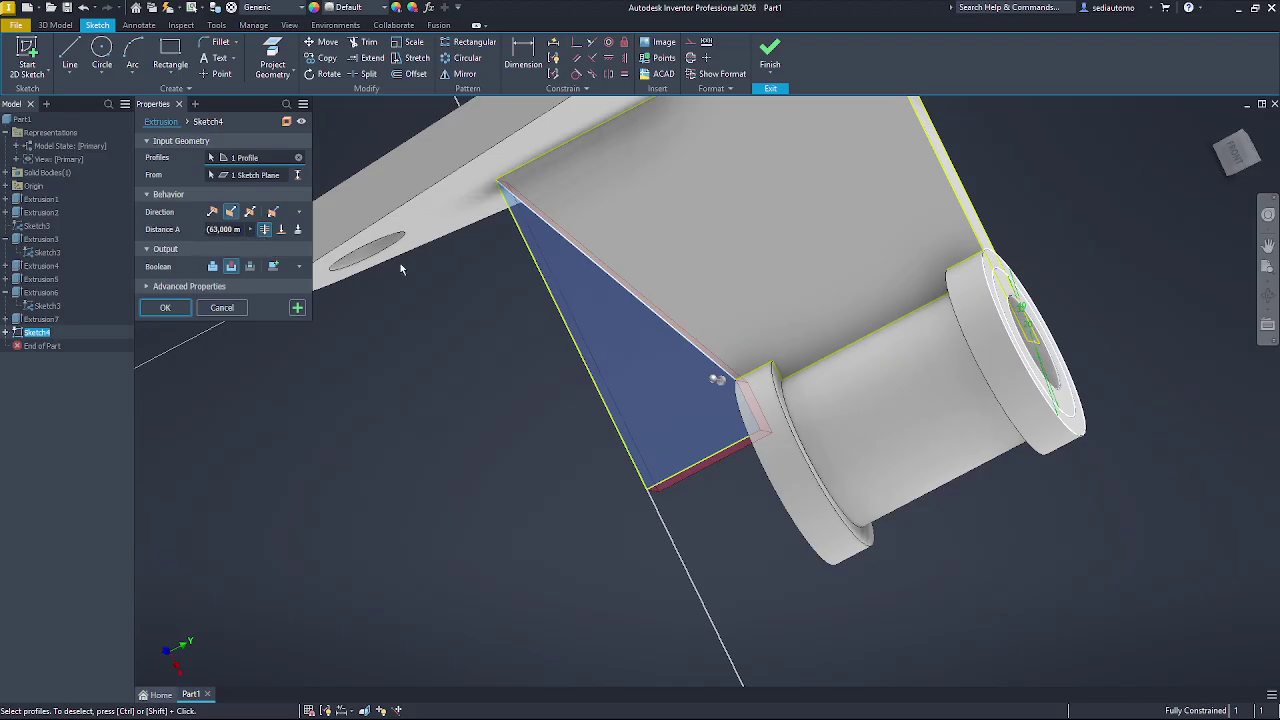
left_click(214, 229)
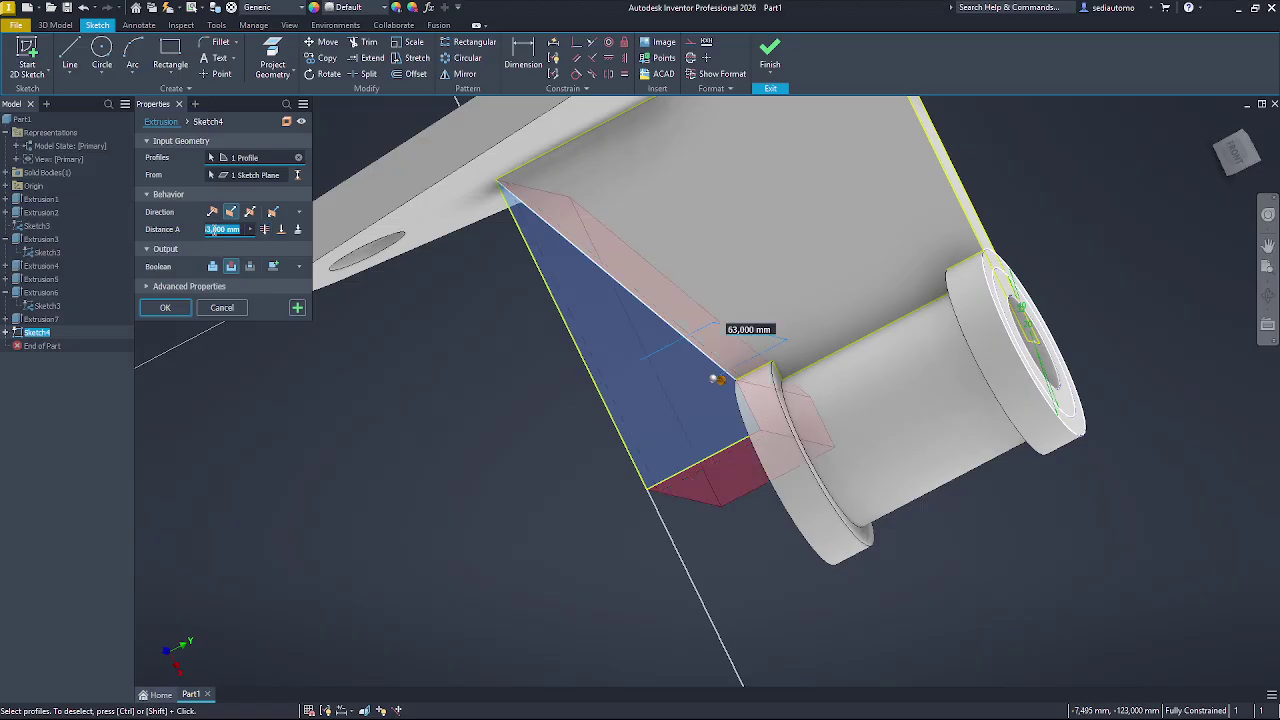
type("10")
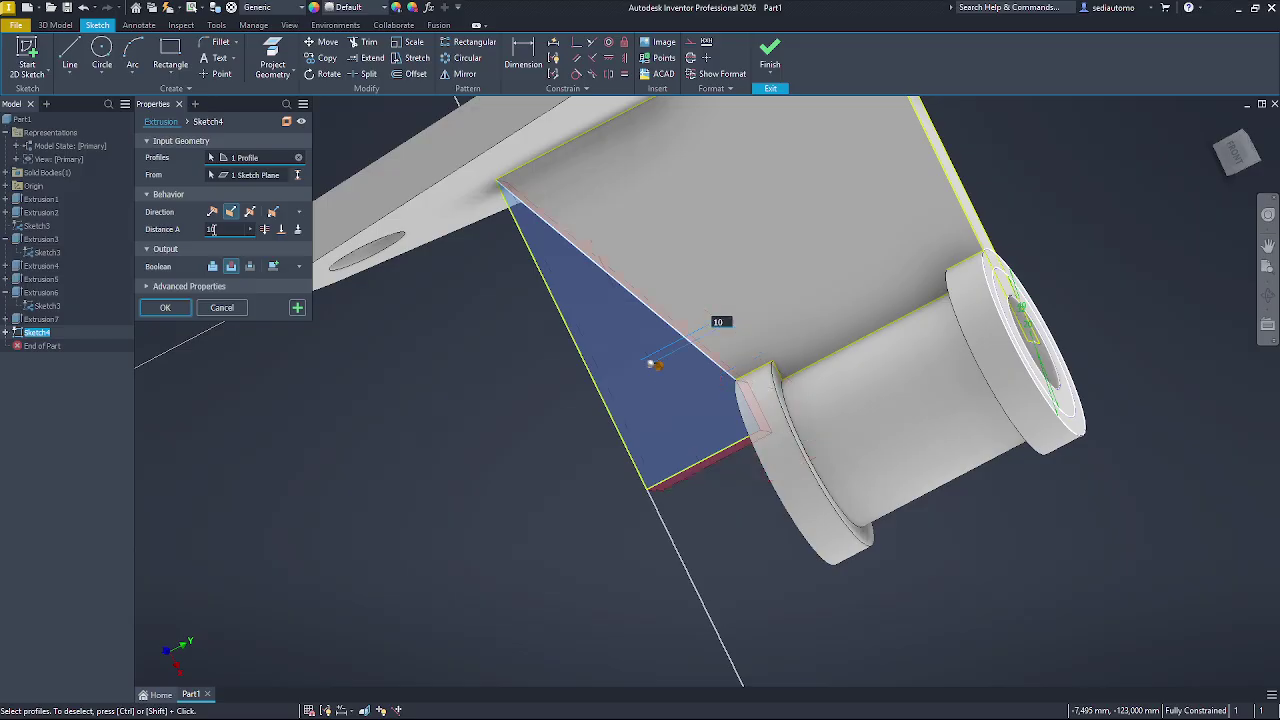
left_click(166, 308)
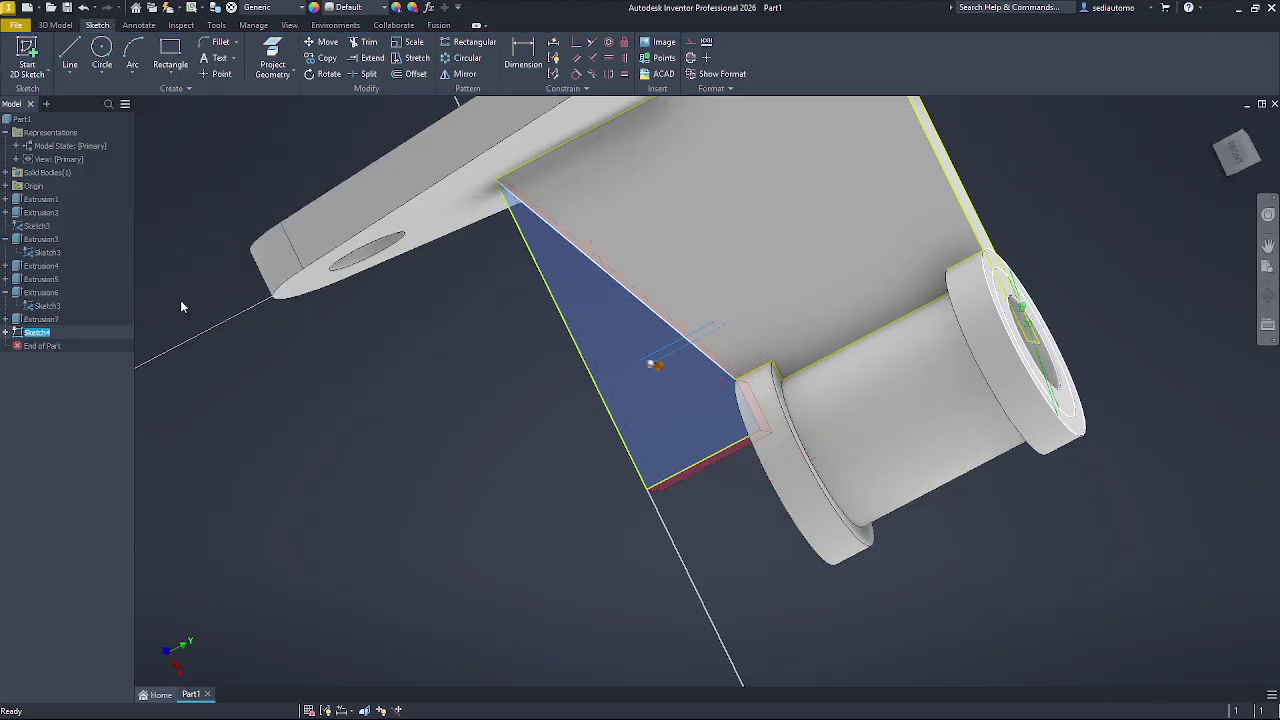
- Check the PDF drawing and create a work plane offset -32 mm from the top face of the rib and boss
left_click(1268, 295)
mouse_move(757, 314)
left_mouse_down()
mouse_move(749, 291)
mouse_move(776, 256)
mouse_move(880, 240)
mouse_move(849, 437)
left_mouse_up()
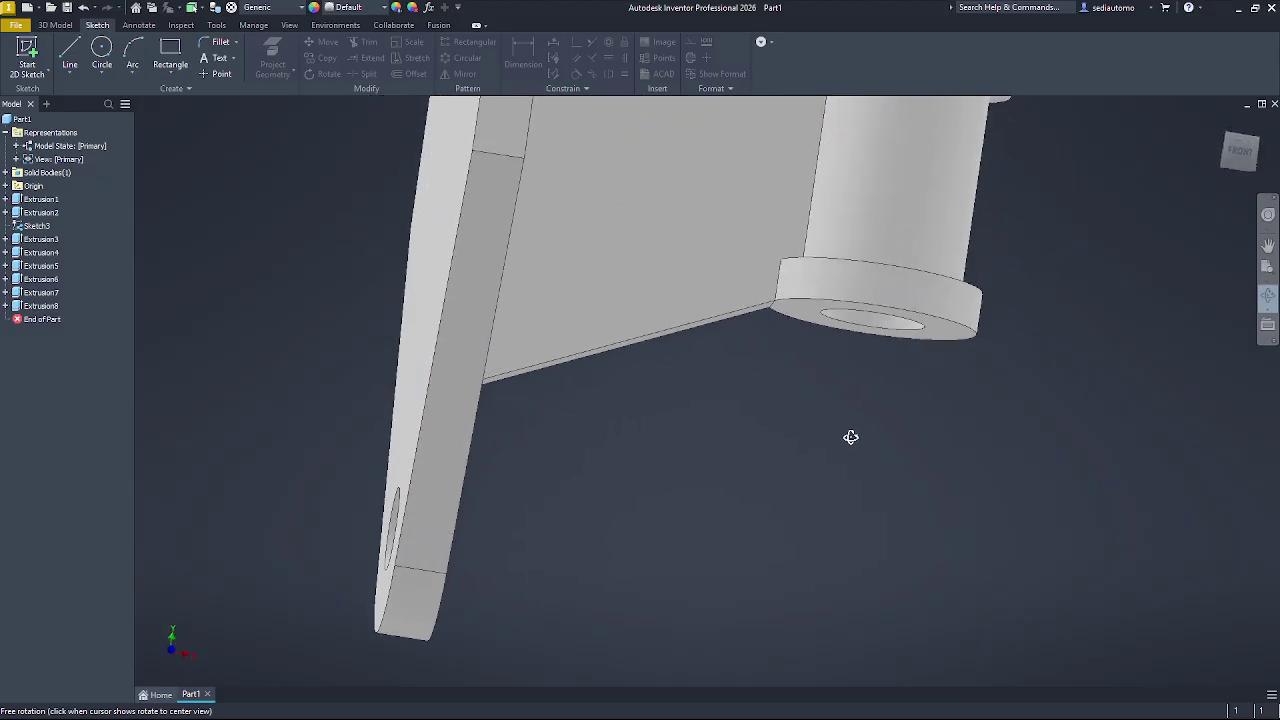
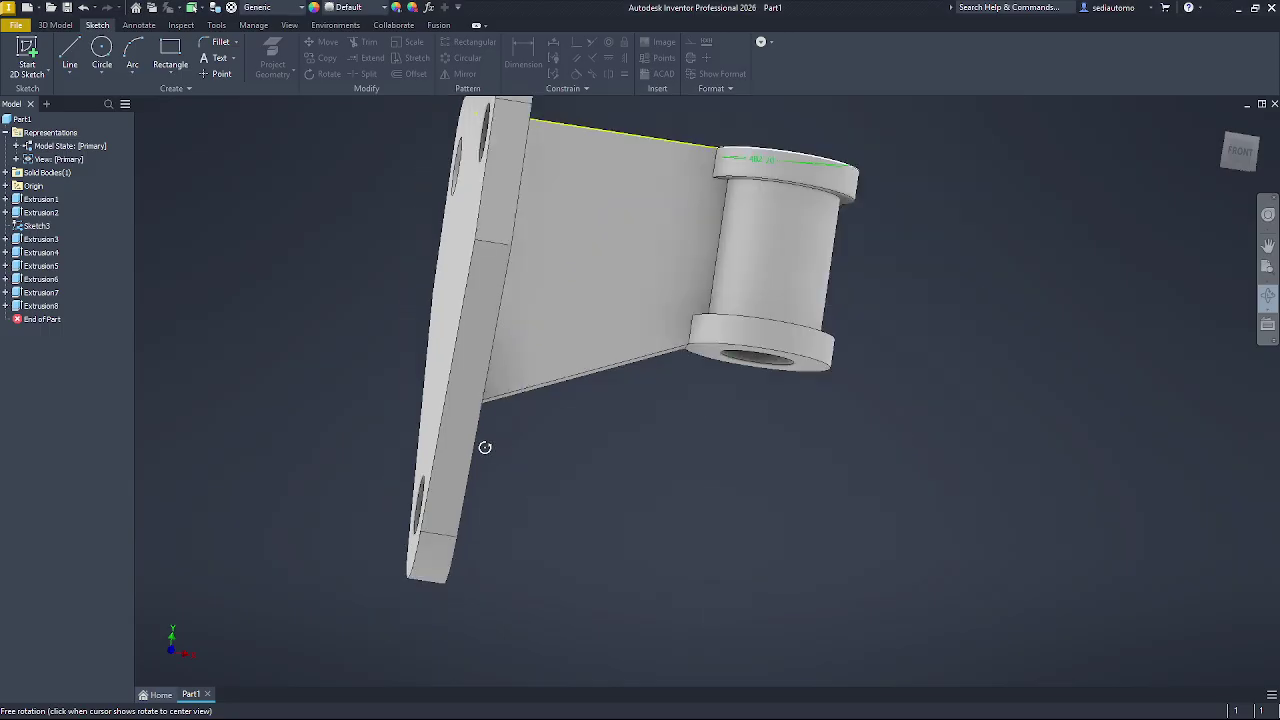
scroll(485, 447, "down", 2)
left_click_drag(763, 326, 717, 361)
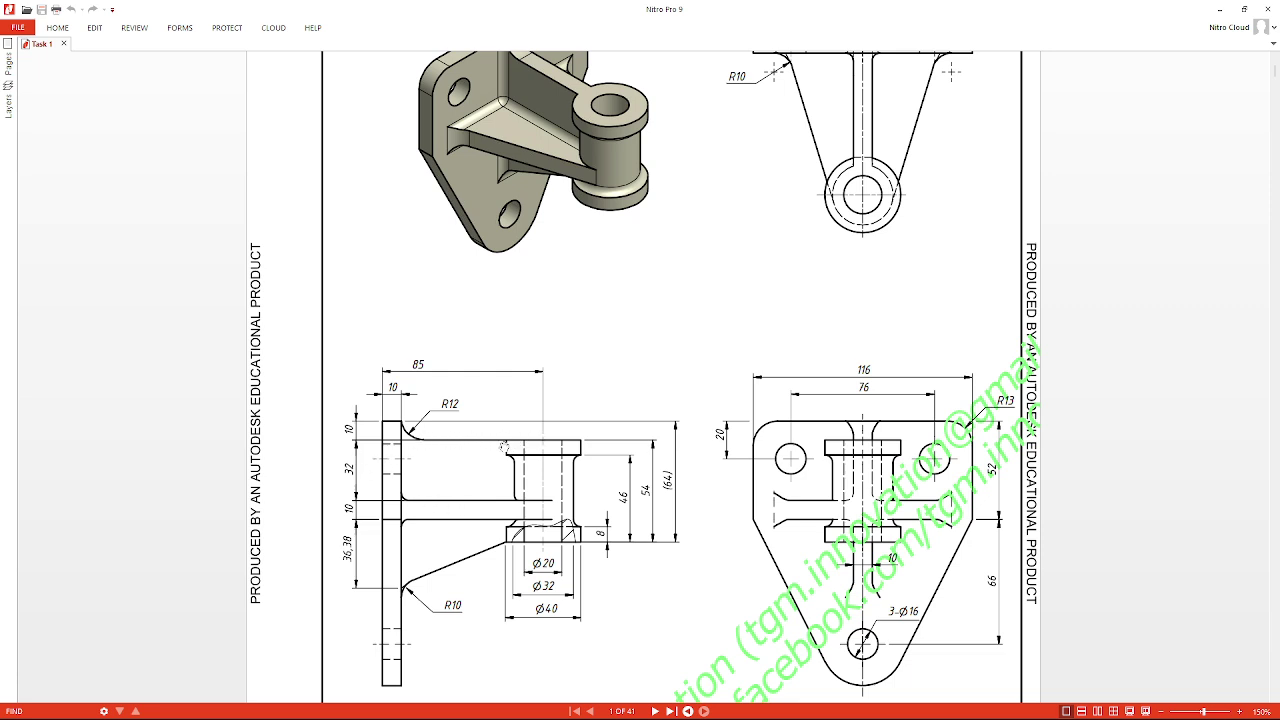
key("alt+Tab")
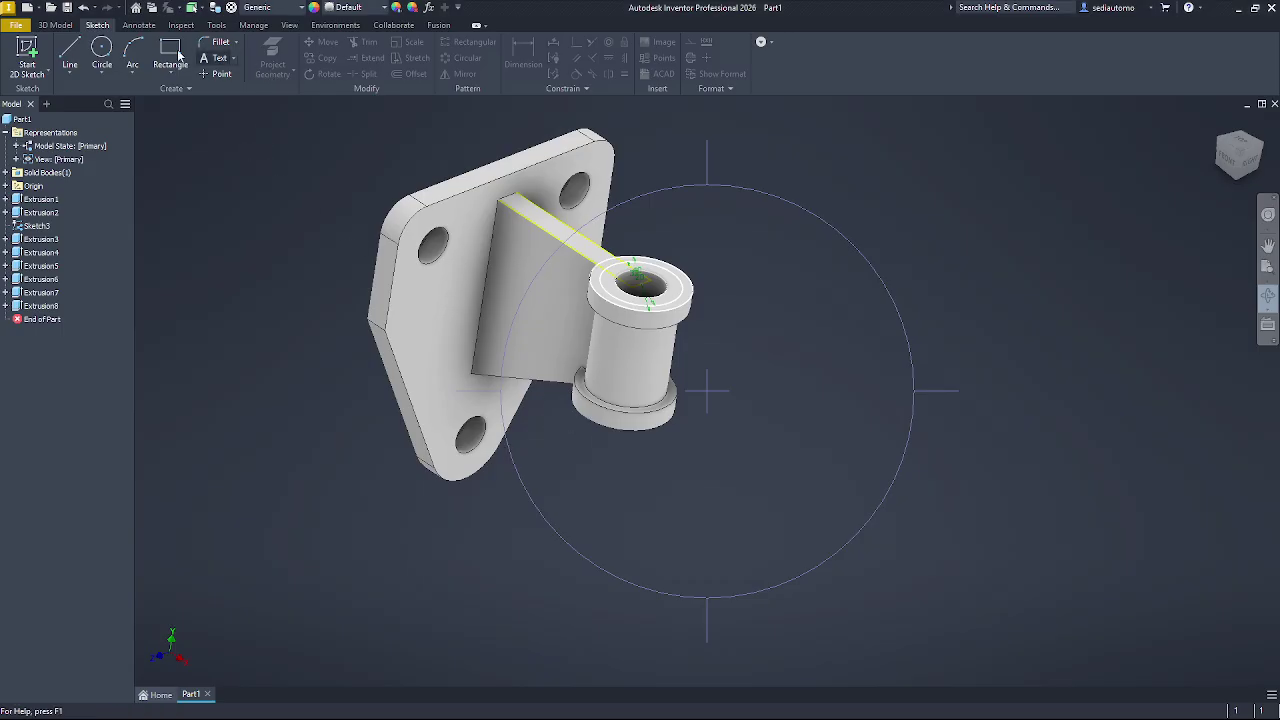
left_click(64, 27)
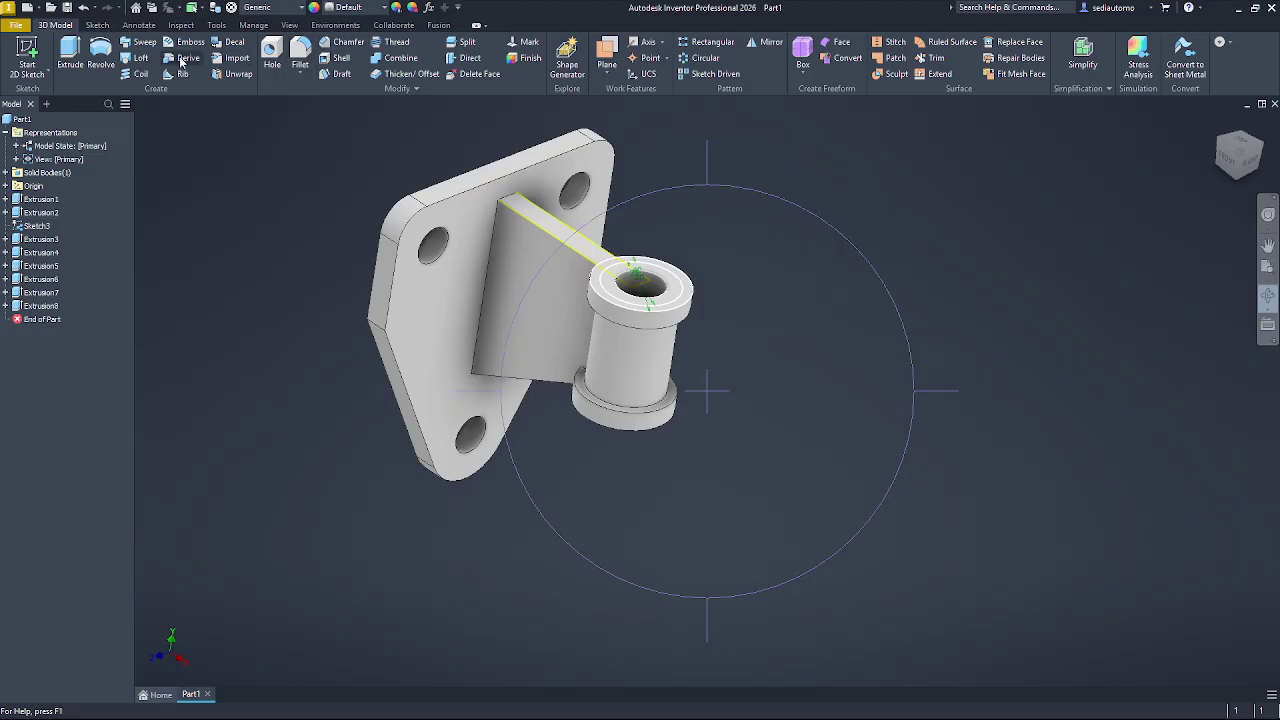
left_click(607, 70)
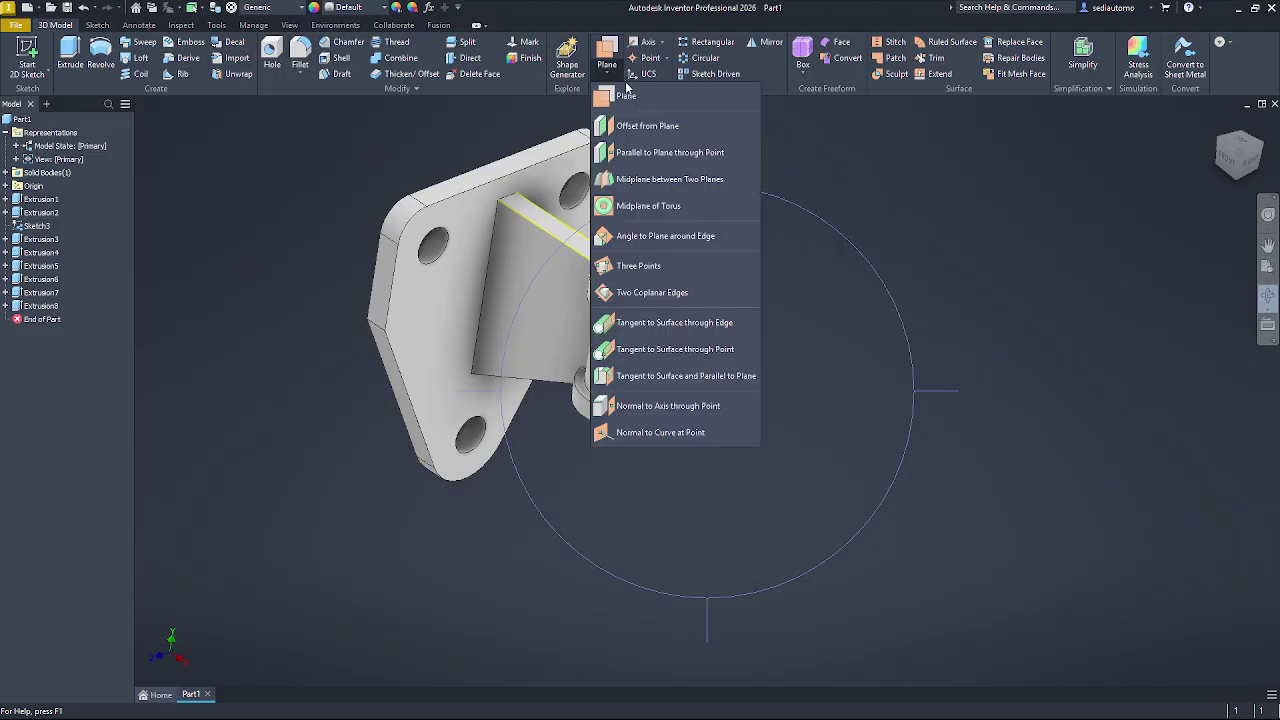
left_click(652, 127)
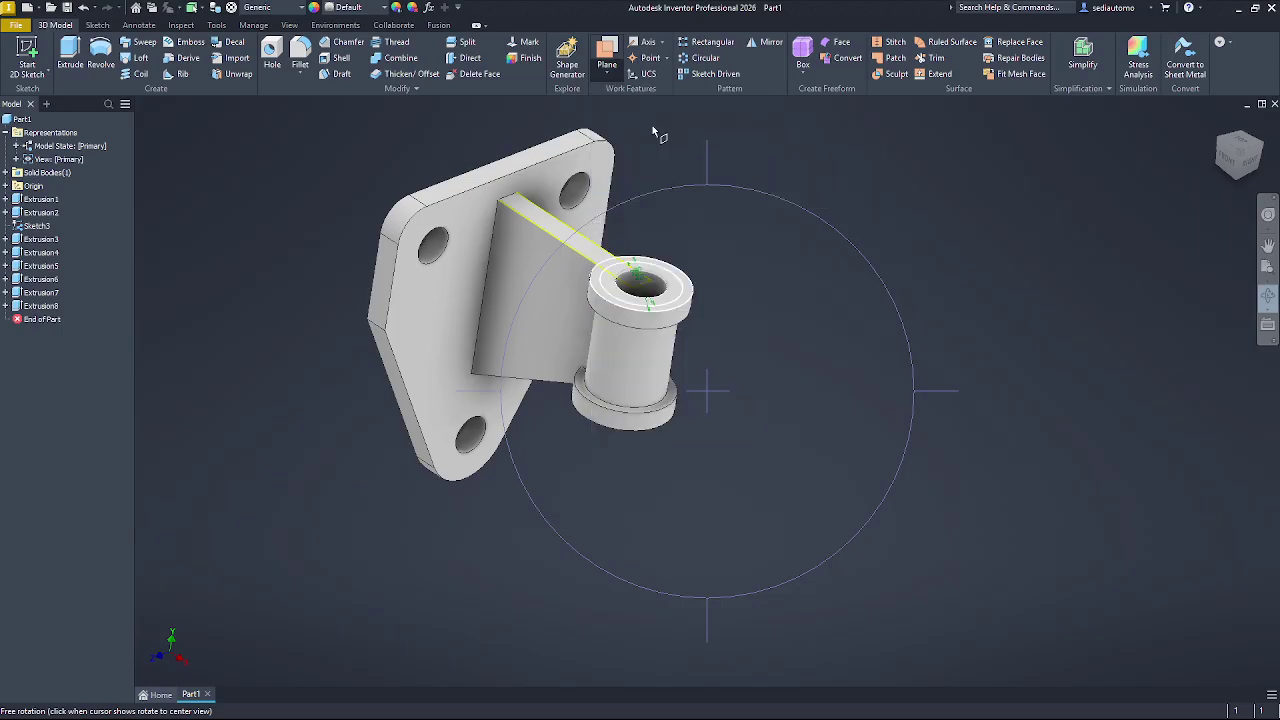
left_click(597, 252)
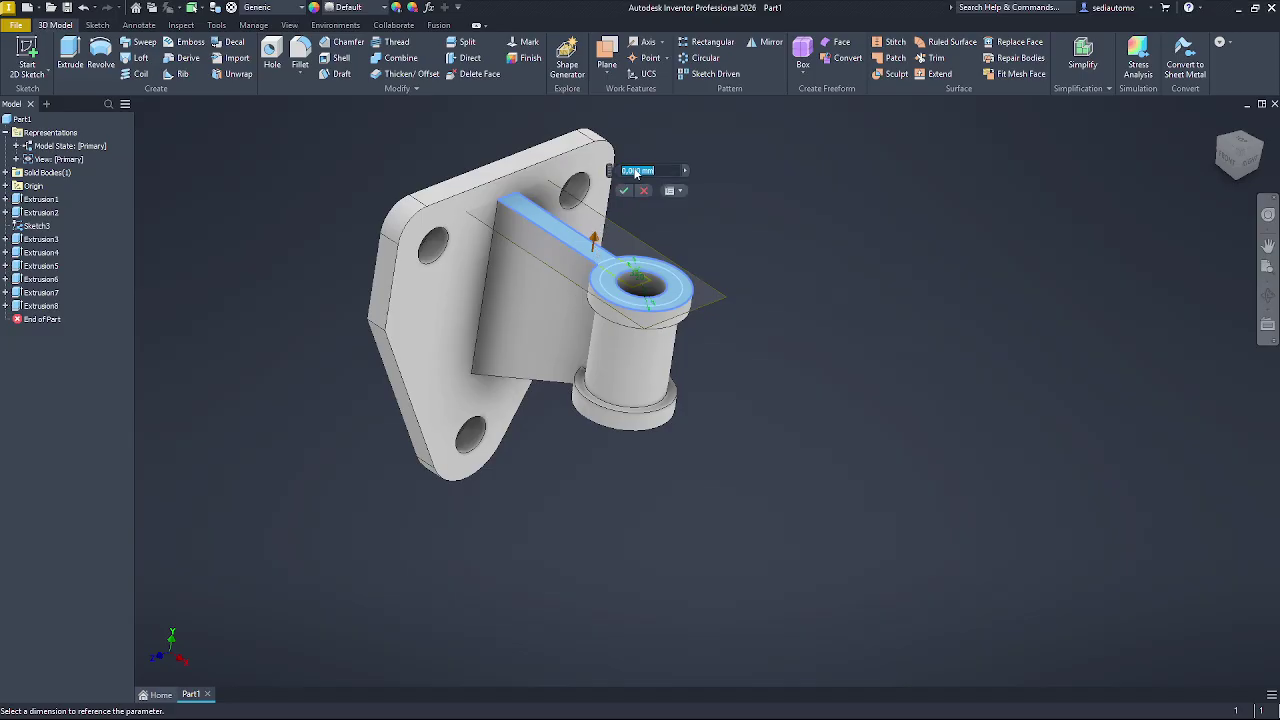
key("BackSpace")
key("alt+Tab")
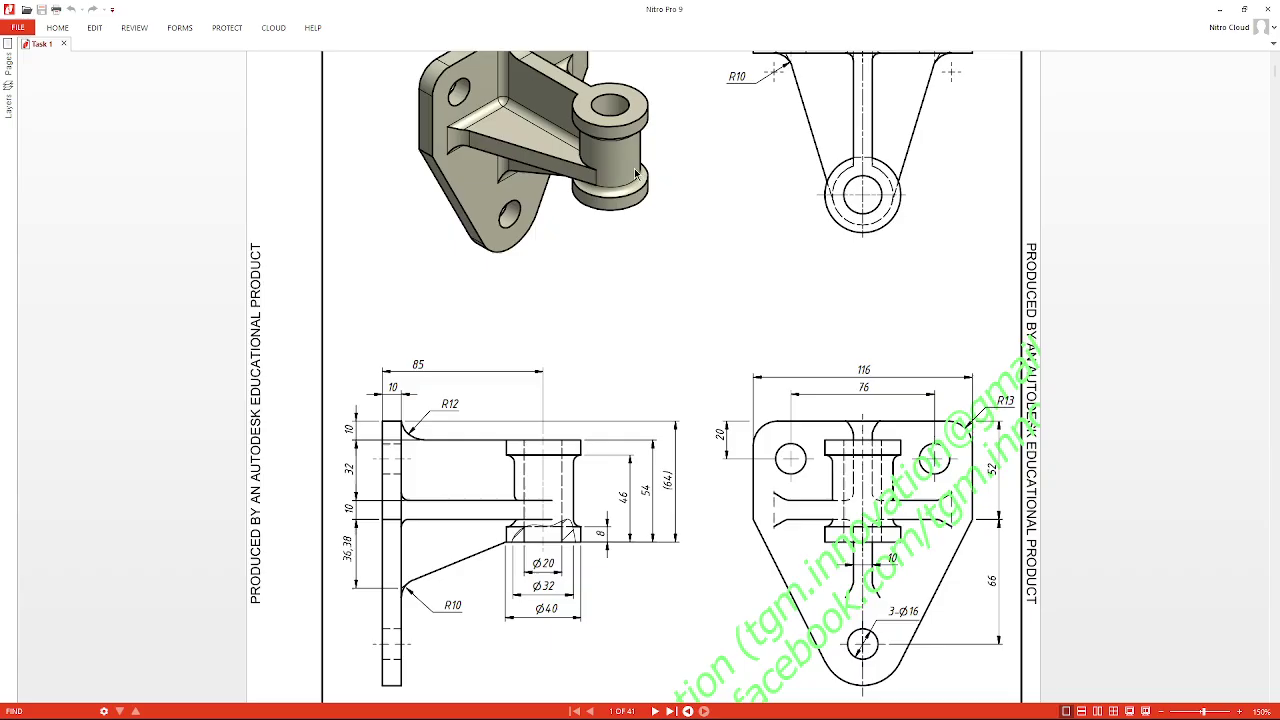
key("alt+Tab")
type("-3")
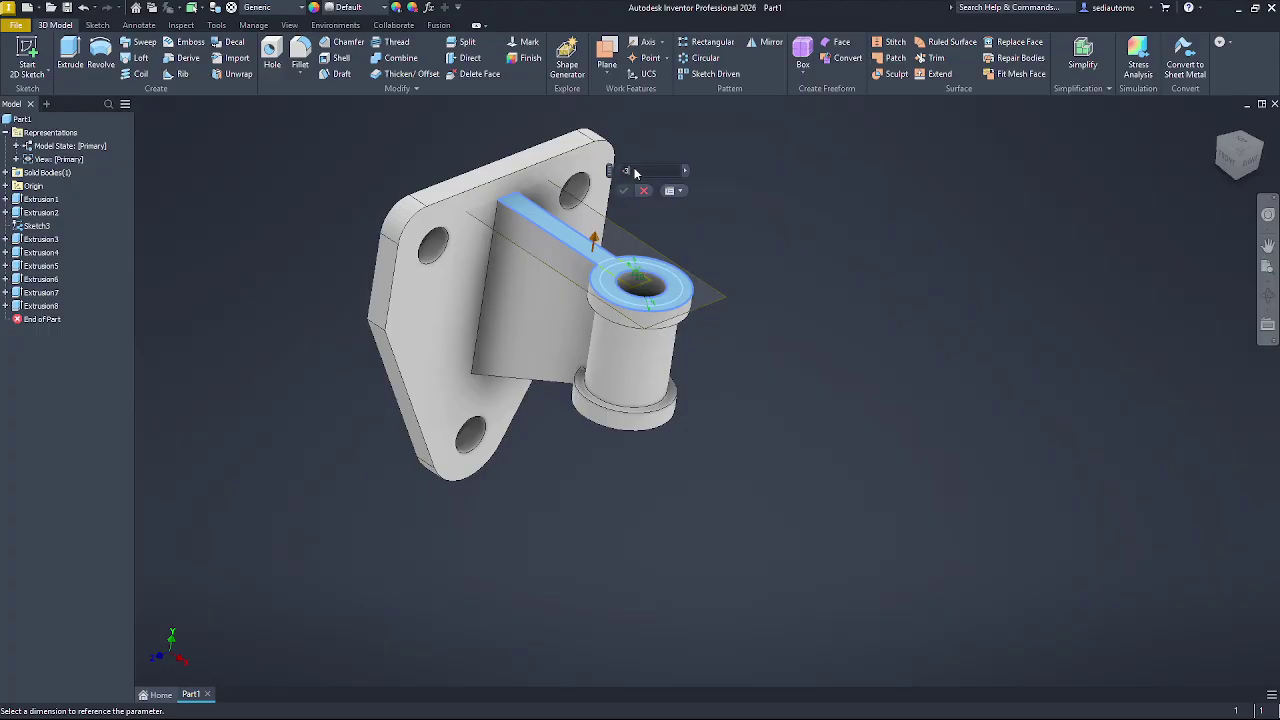
type("2")
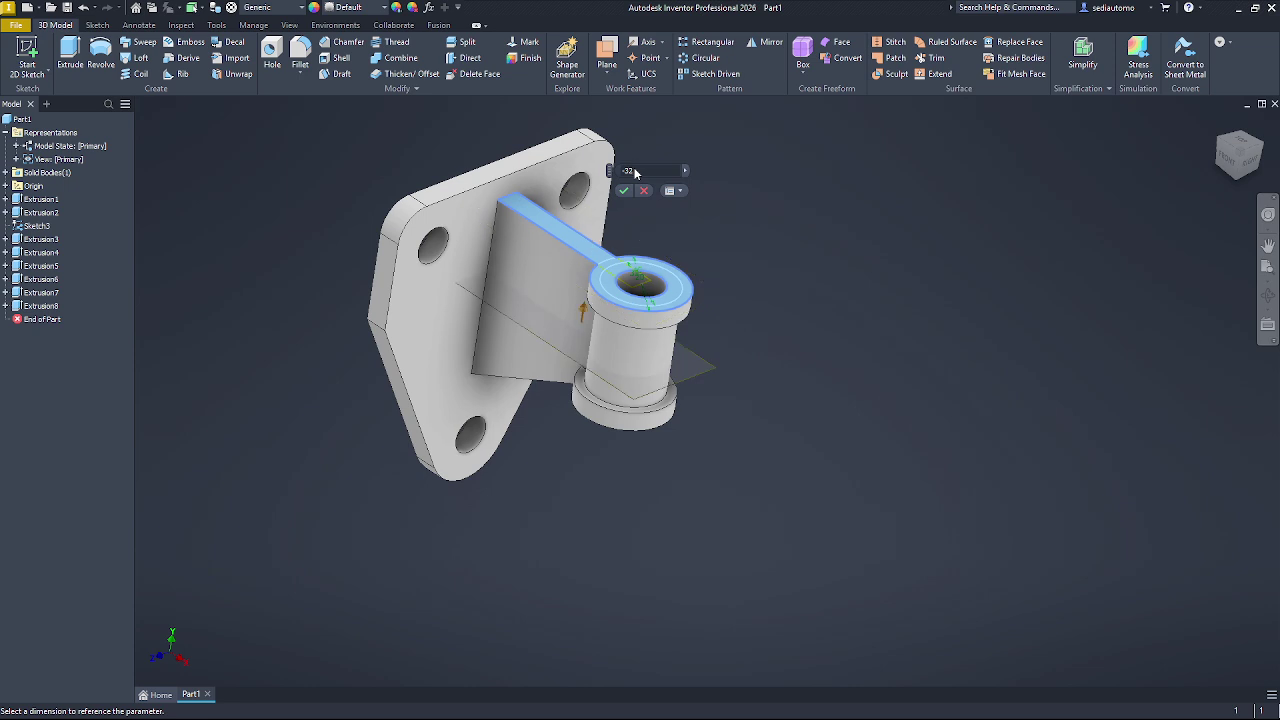
key("Return")
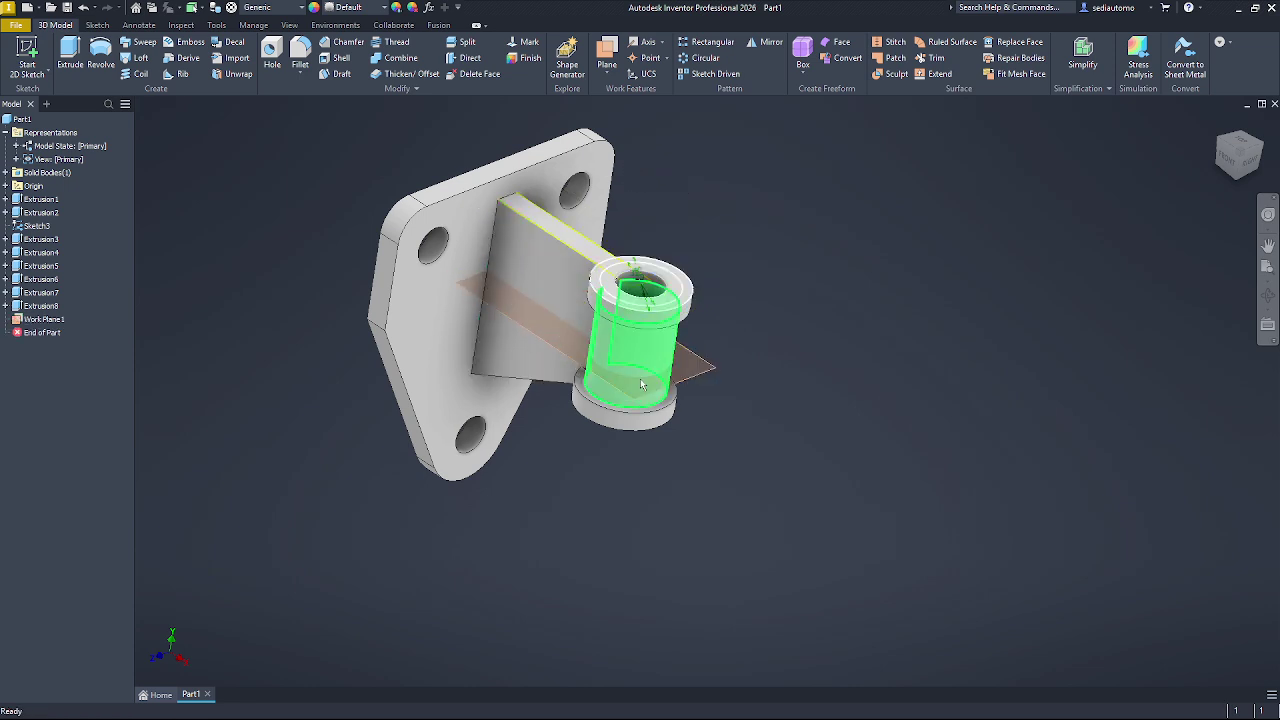
- Start a sketch on the new work plane and slice the model display at the sketch plane
left_click(697, 360)
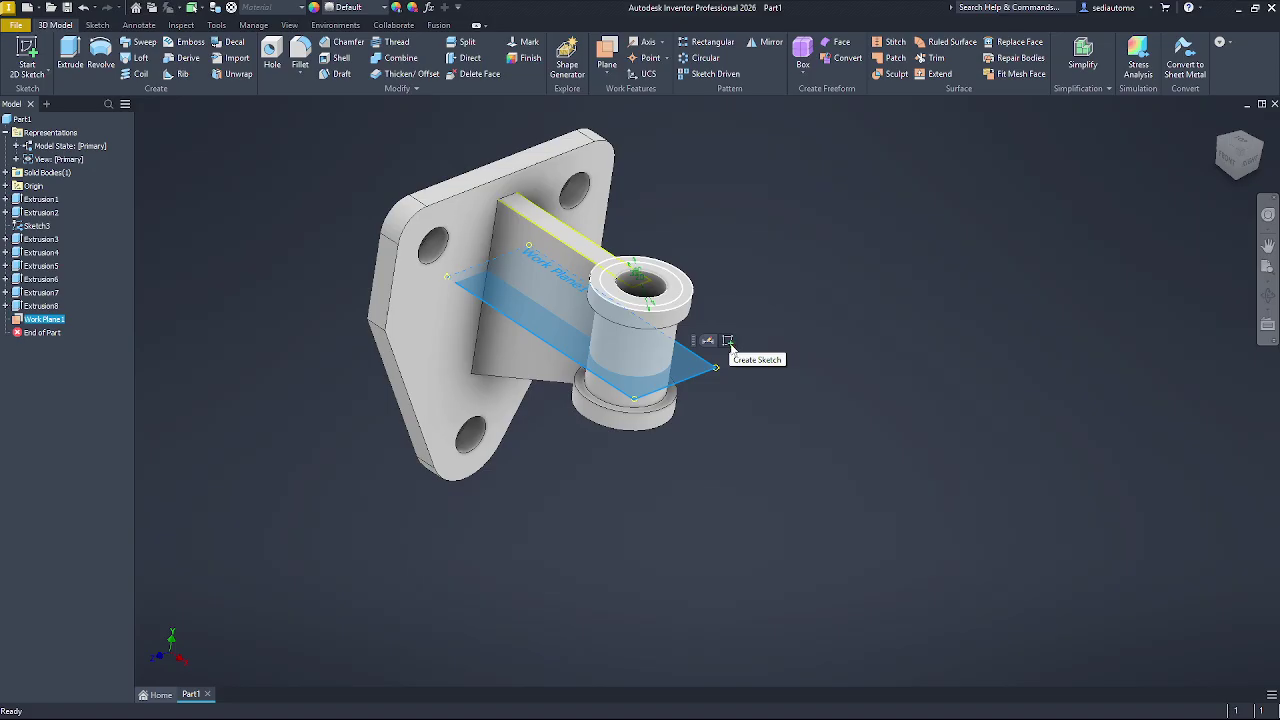
left_click(728, 341)
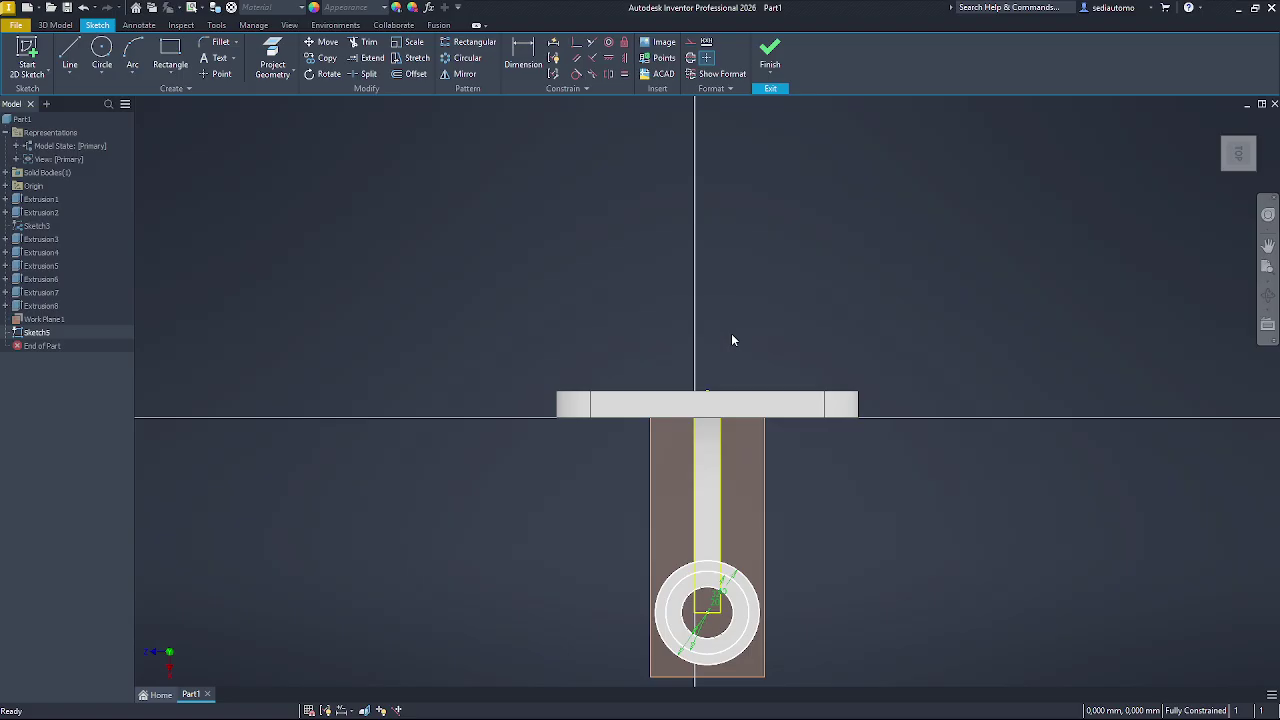
key("F7")
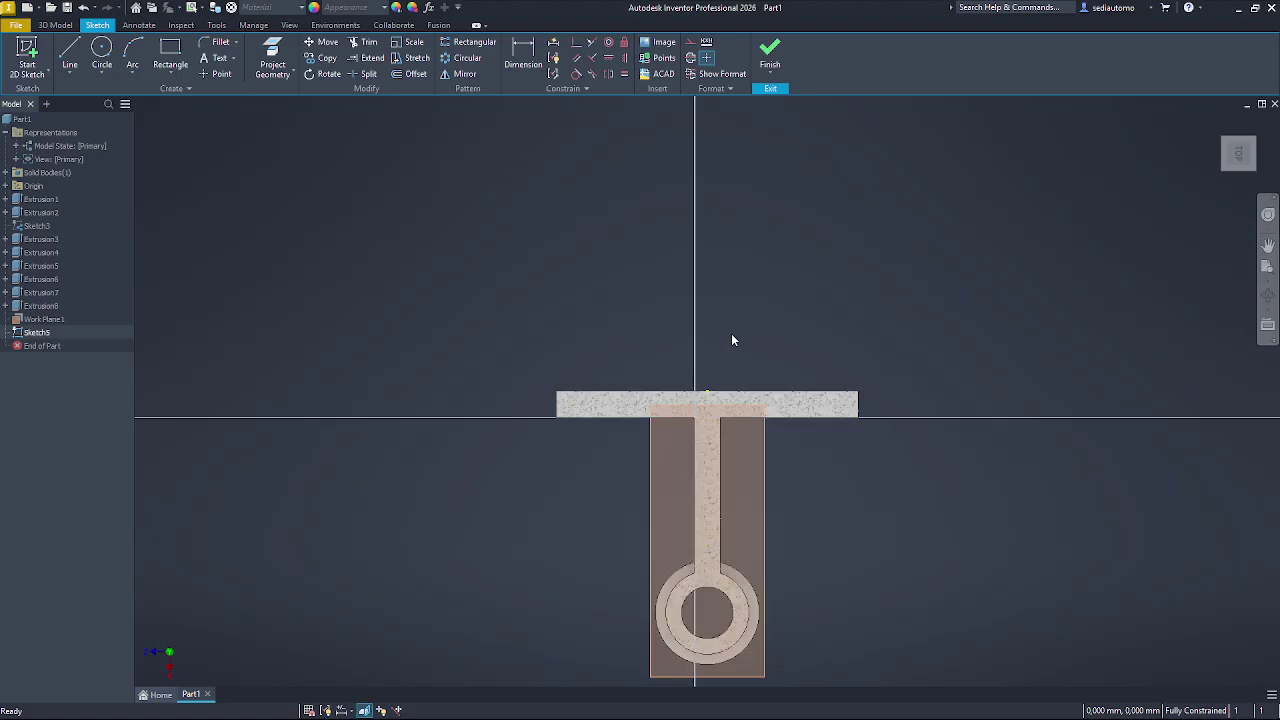
scroll(732, 480, "up", 3)
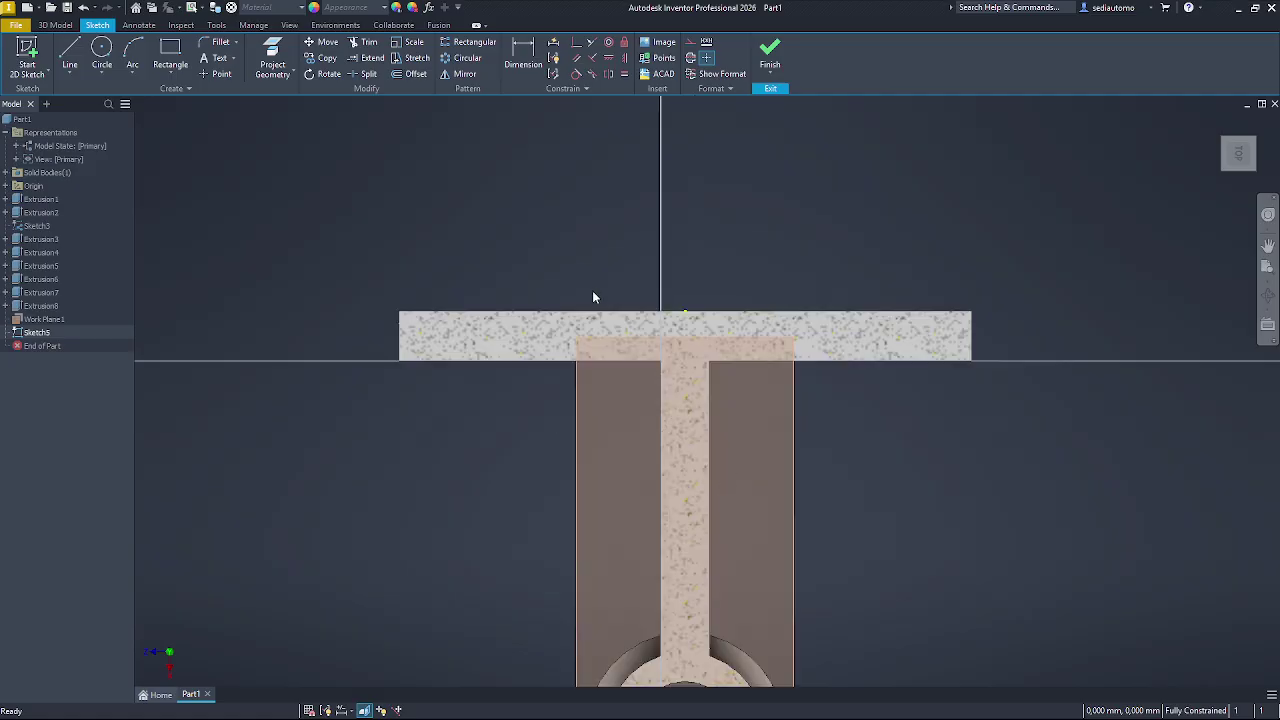
scroll(594, 294, "down", 3)
scroll(663, 389, "up", 2)
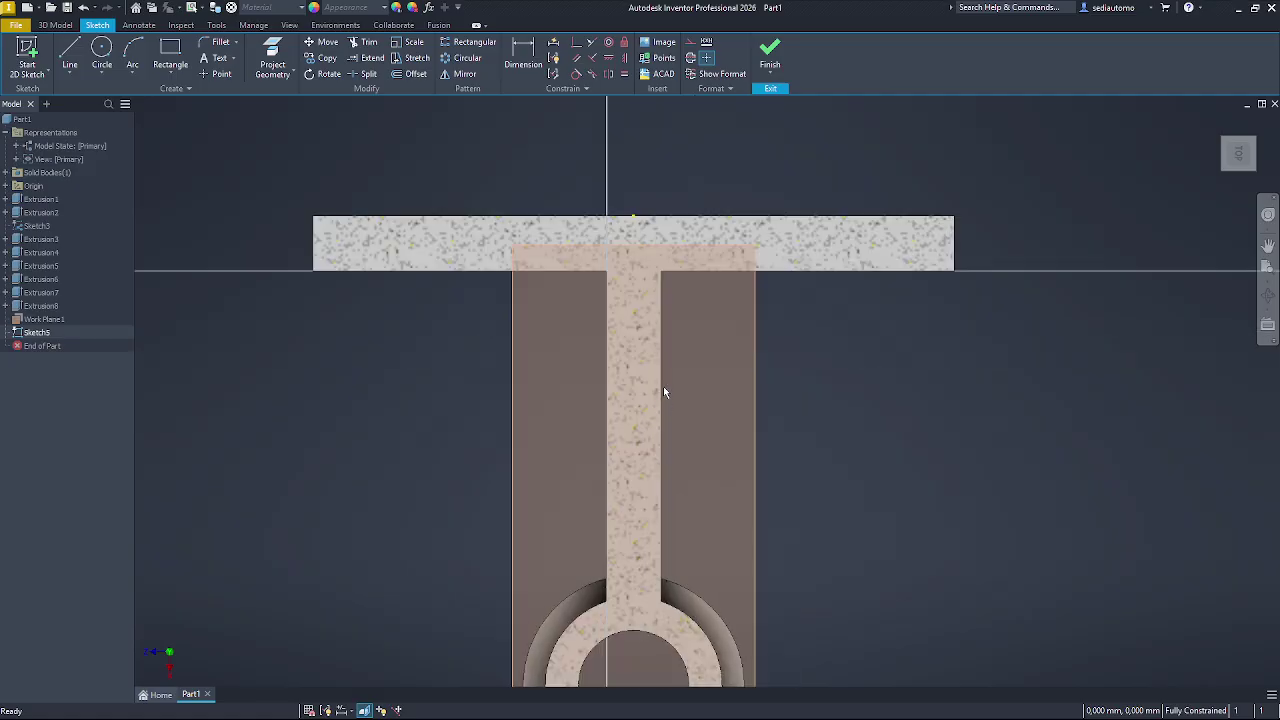
scroll(622, 357, "down", 1)
- Following the PDF's top view, draw a 12 mm line along the plate's rib-side face from its end corner and a perpendicular 10 mm line outward
key("alt+Tab")
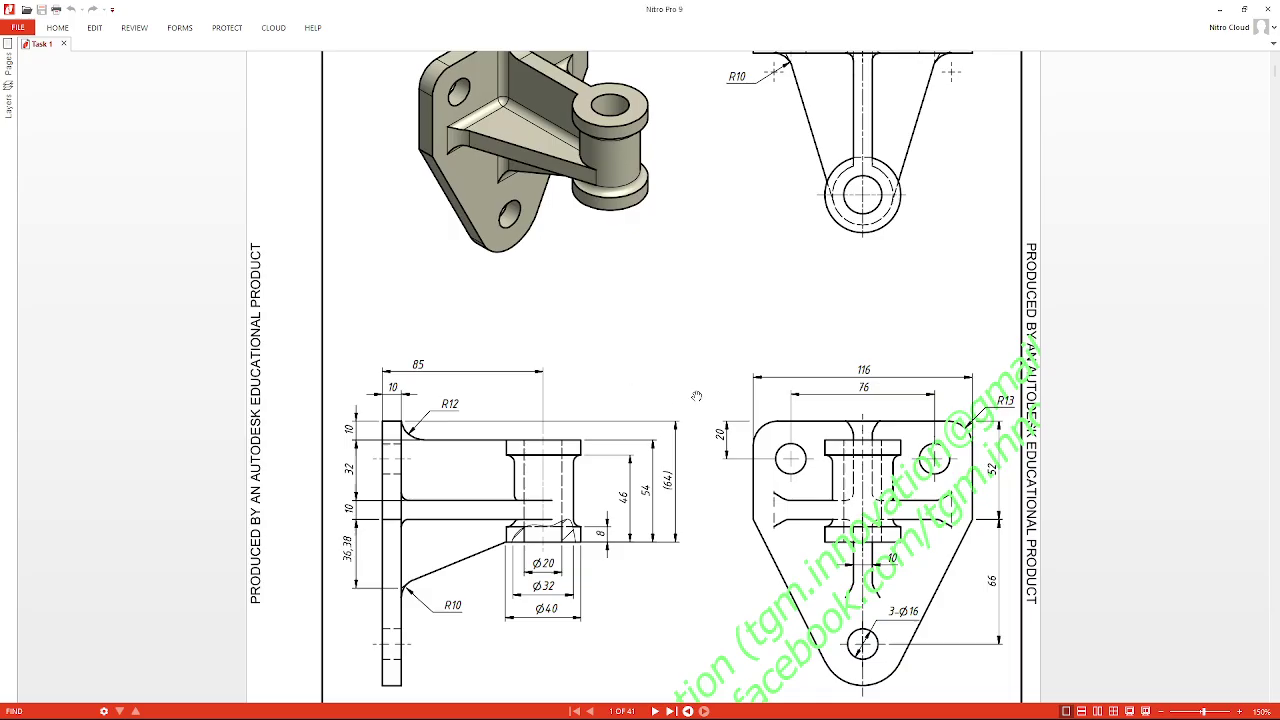
scroll(712, 387, "up", 1)
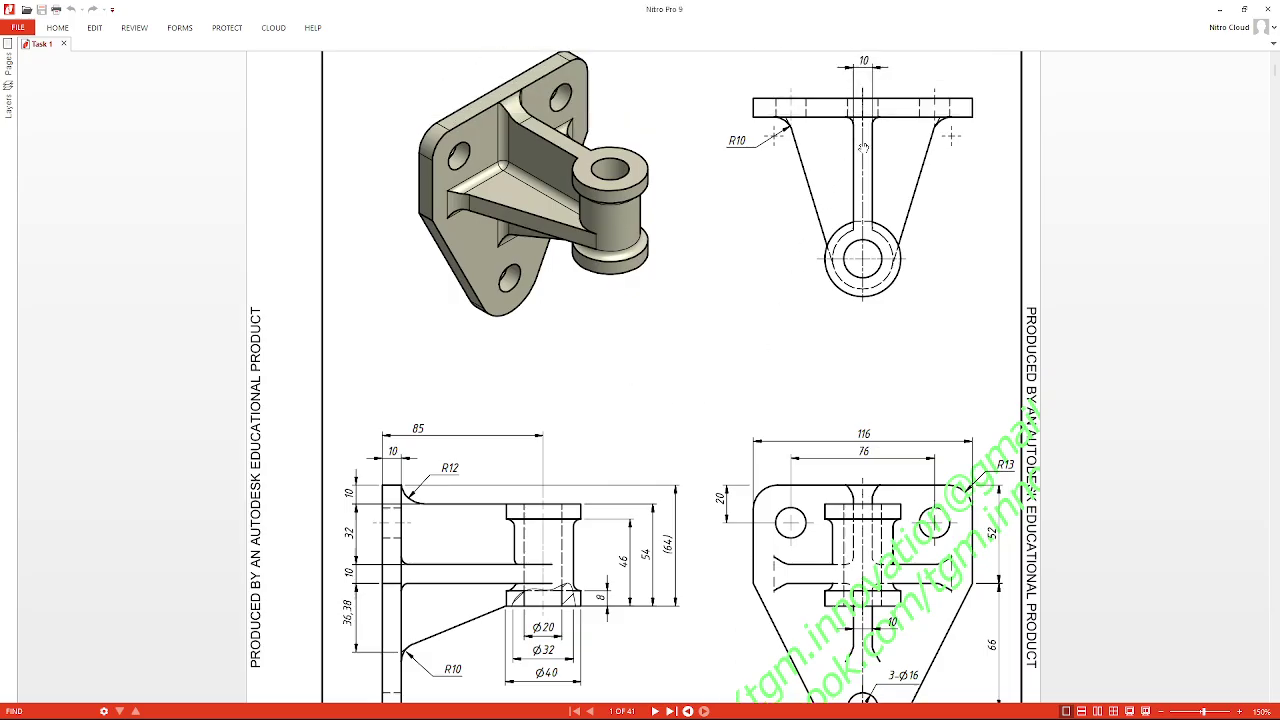
scroll(830, 128, "up", 1)
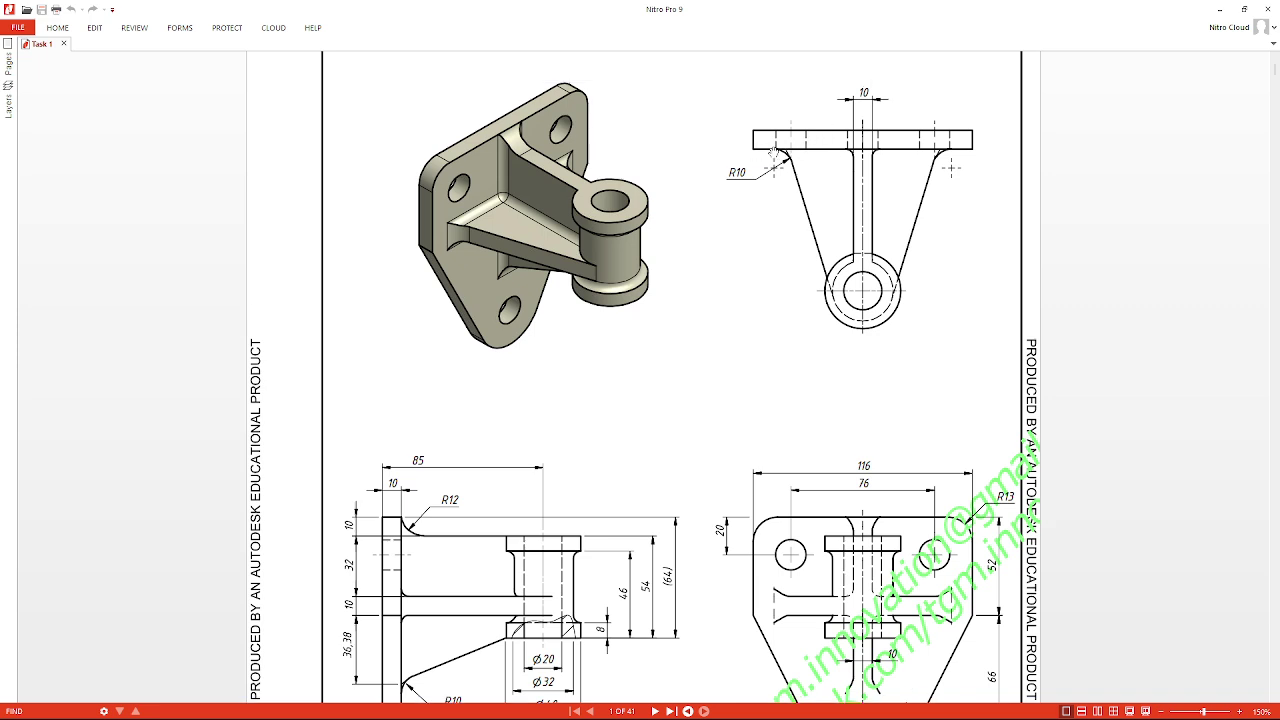
key("alt+Tab")
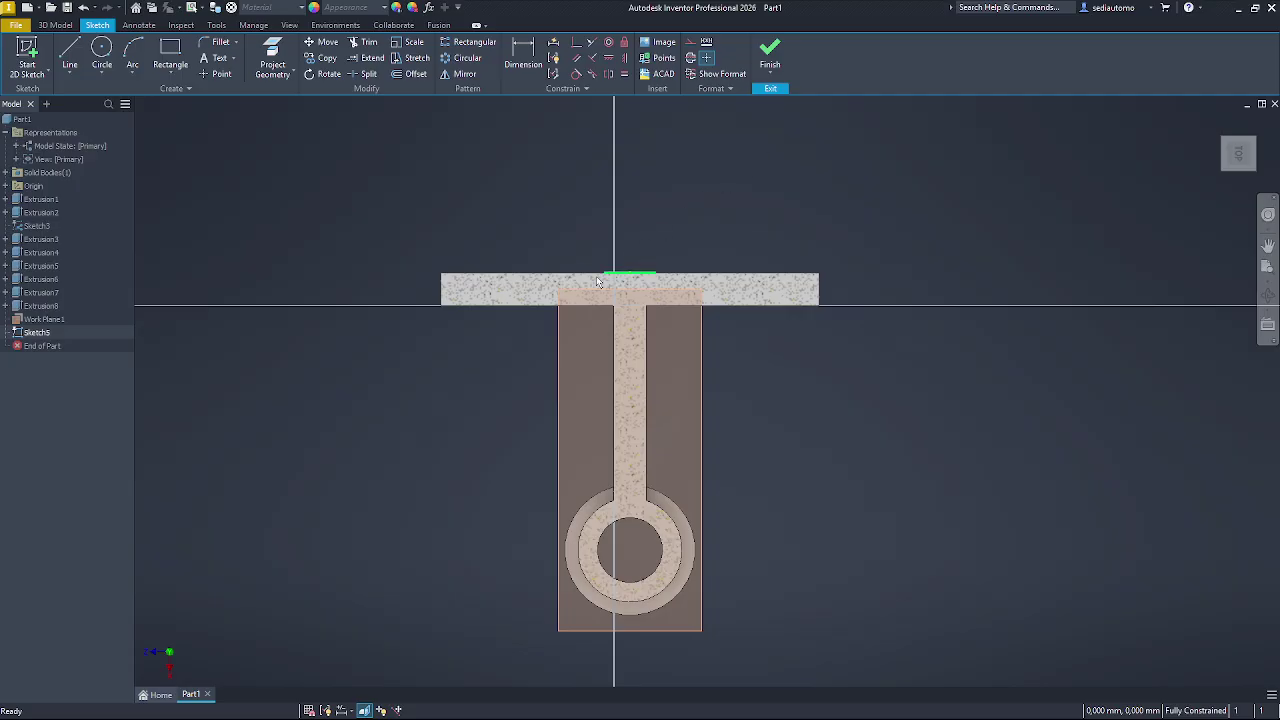
left_click(70, 52)
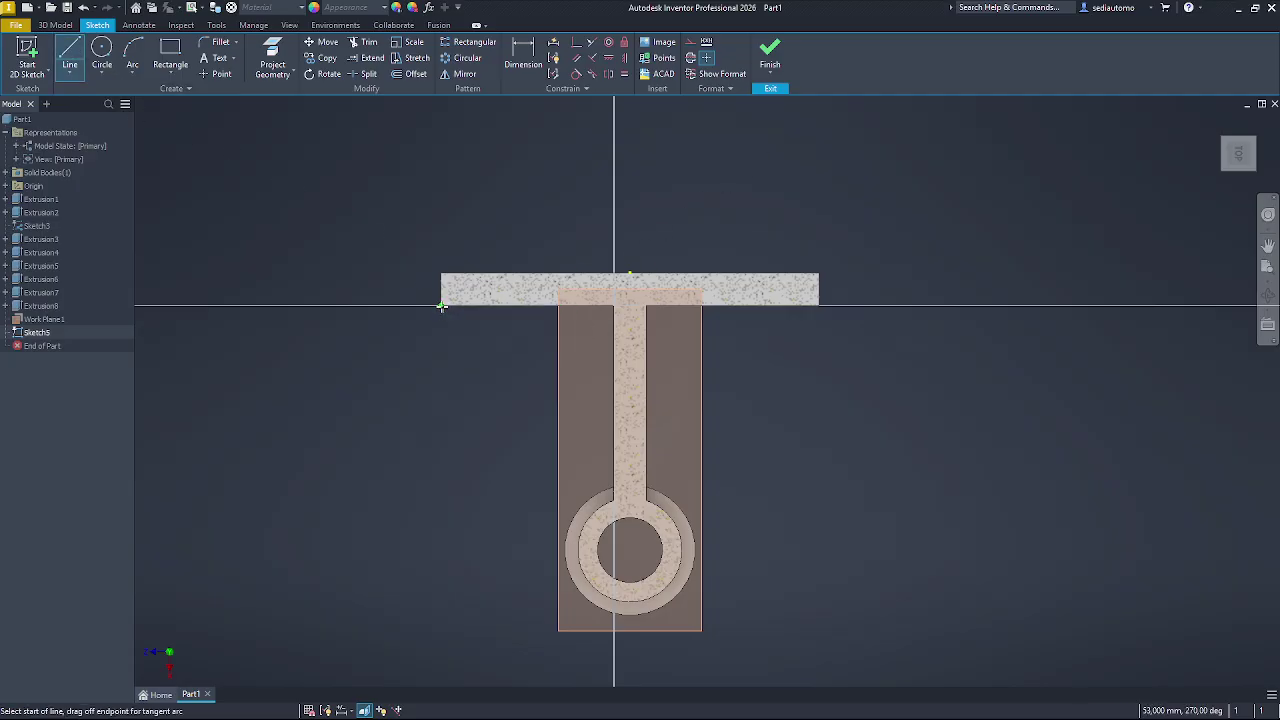
left_click(441, 304)
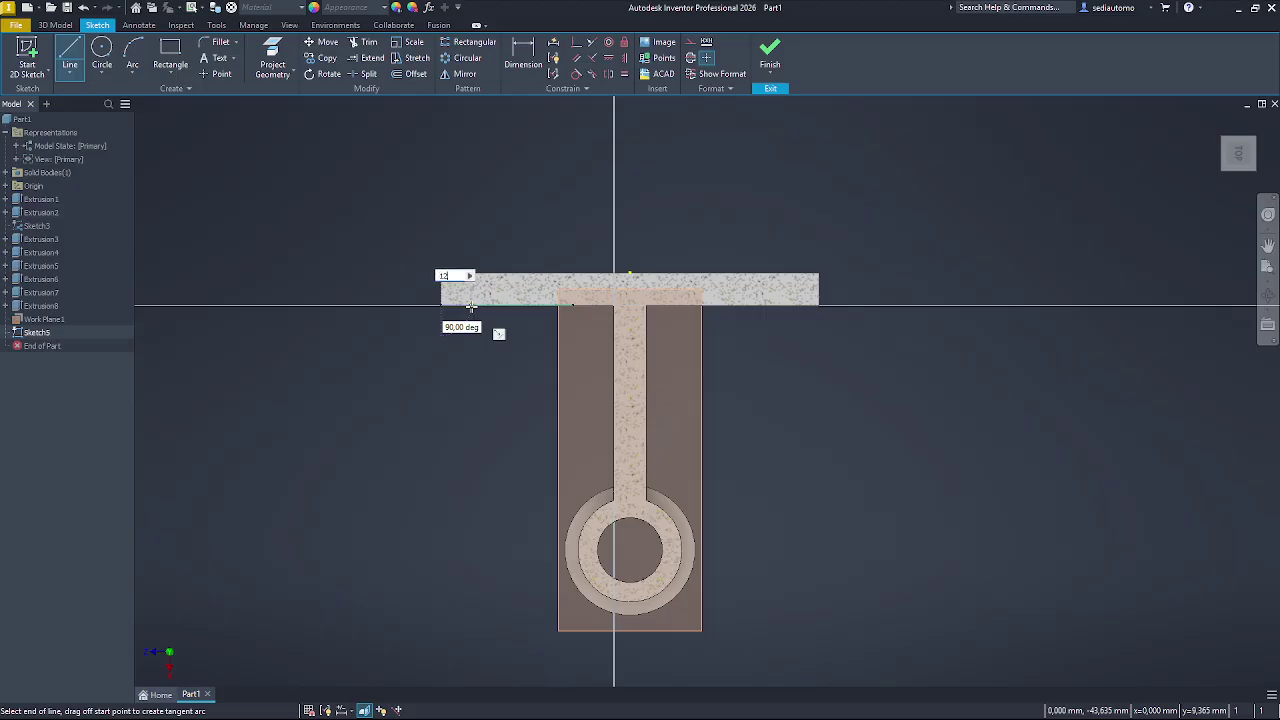
left_click(480, 304)
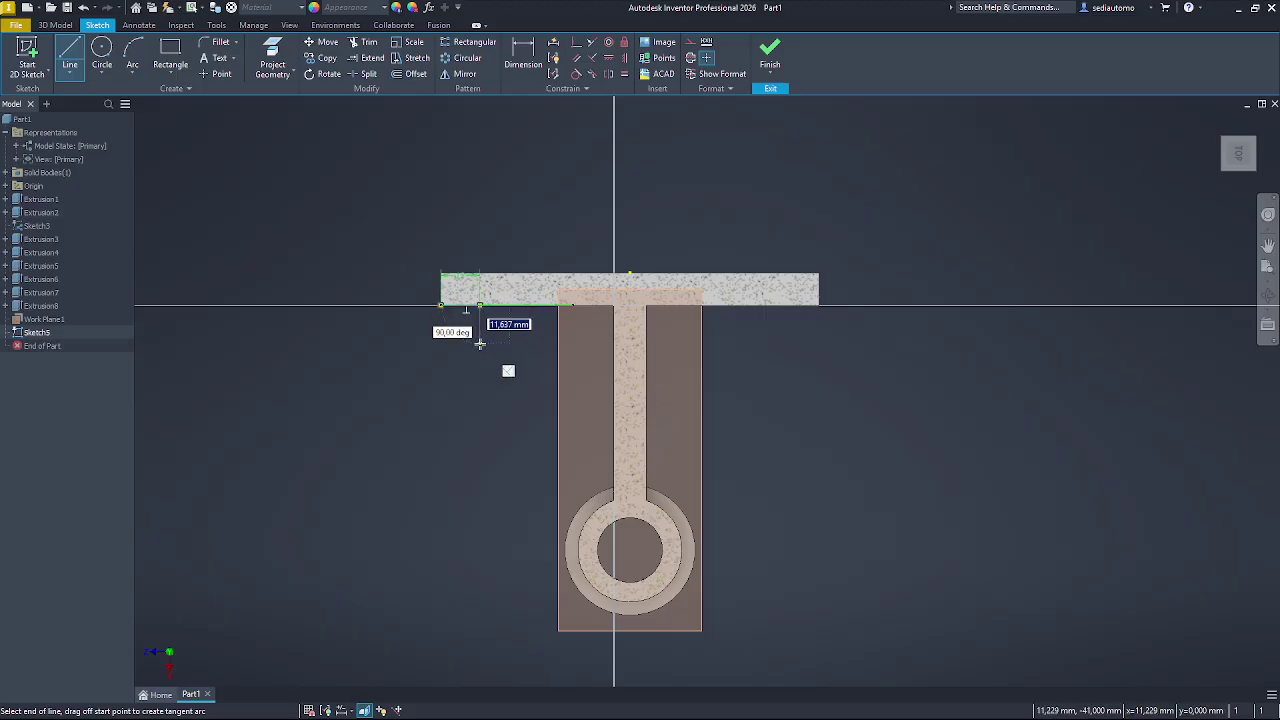
key("alt+Tab")
key("alt+Tab")
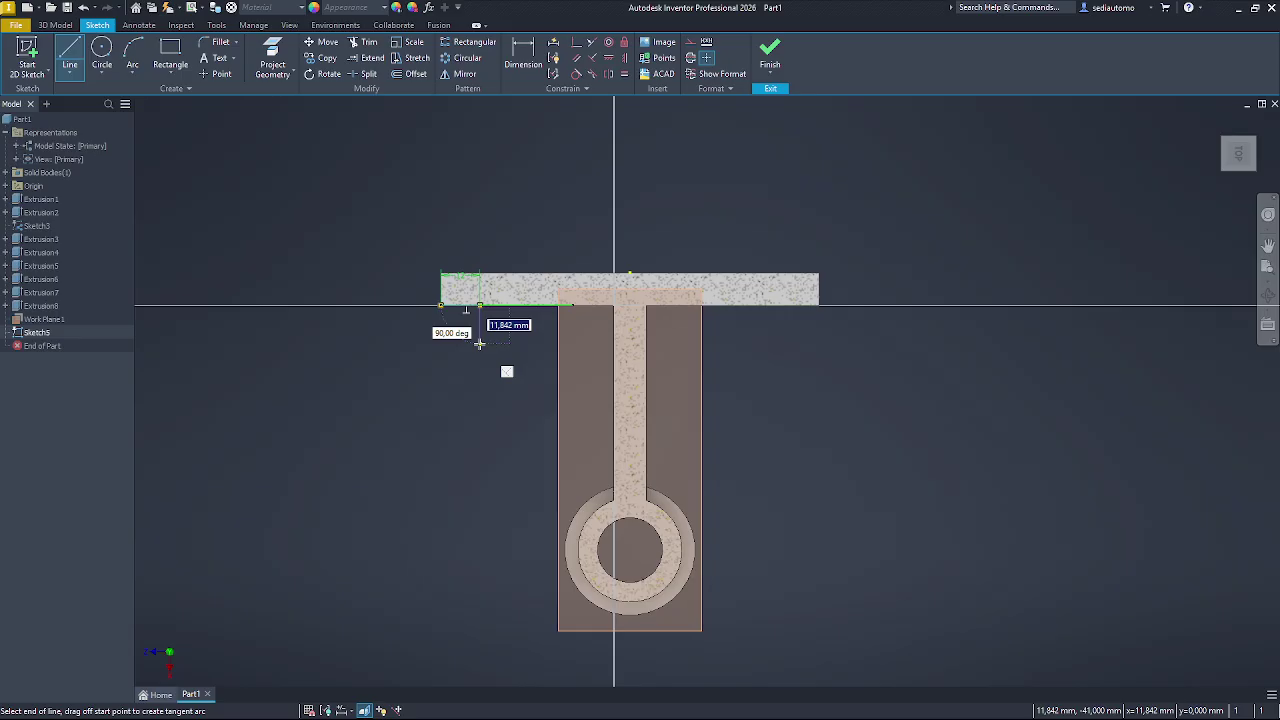
type("10")
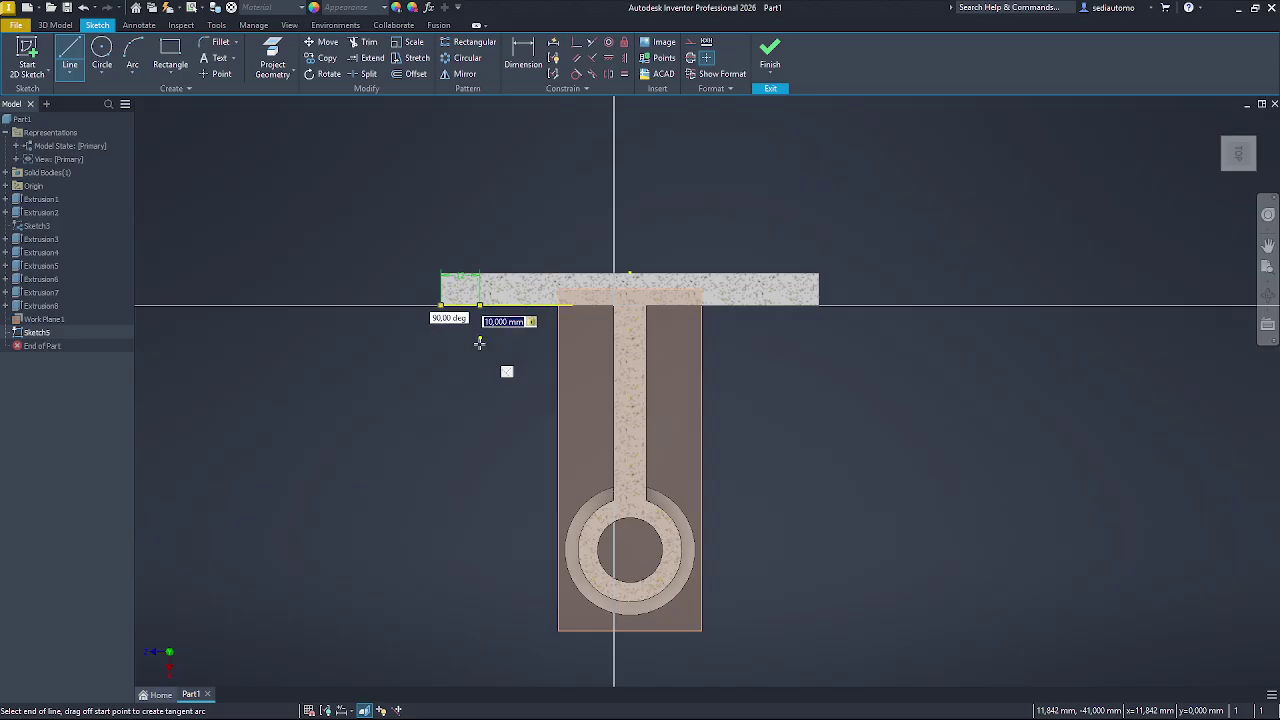
key("Return")
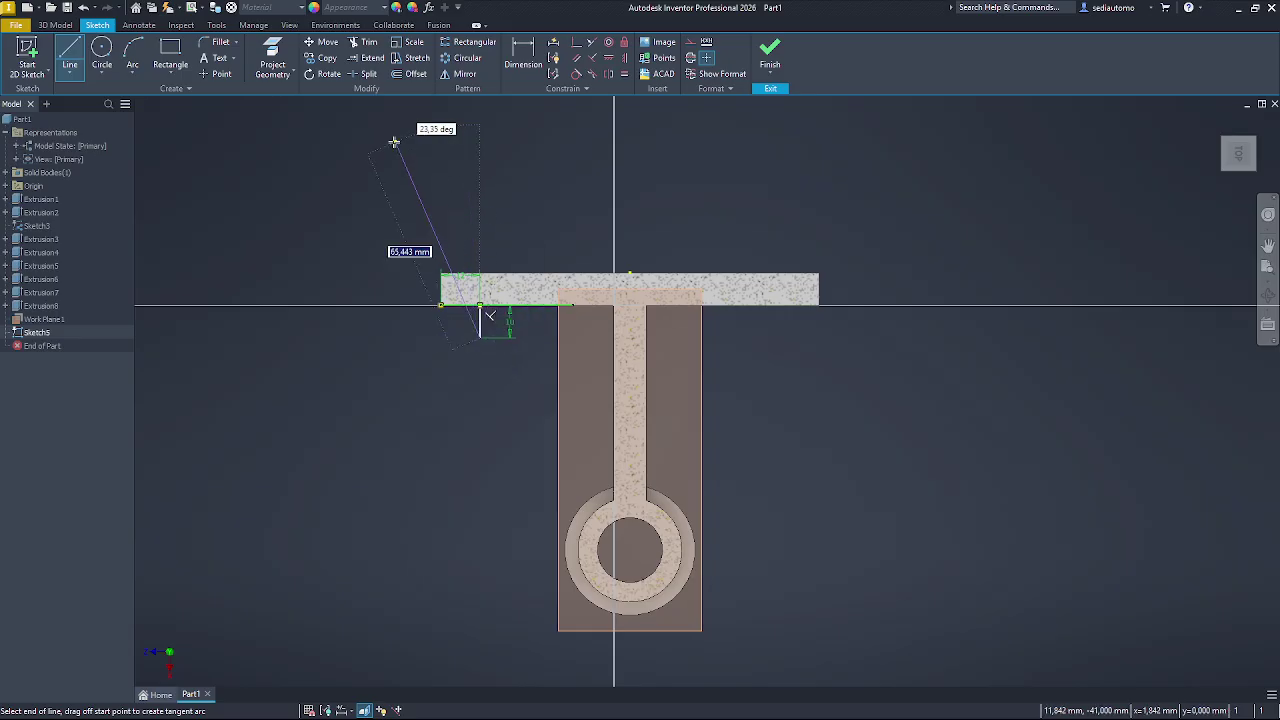
- Draw a 20 mm diameter circle centred on the outer end of the 10 mm line, passing through the plate's rib-side face
left_click(101, 48)
scroll(474, 334, "down", 3)
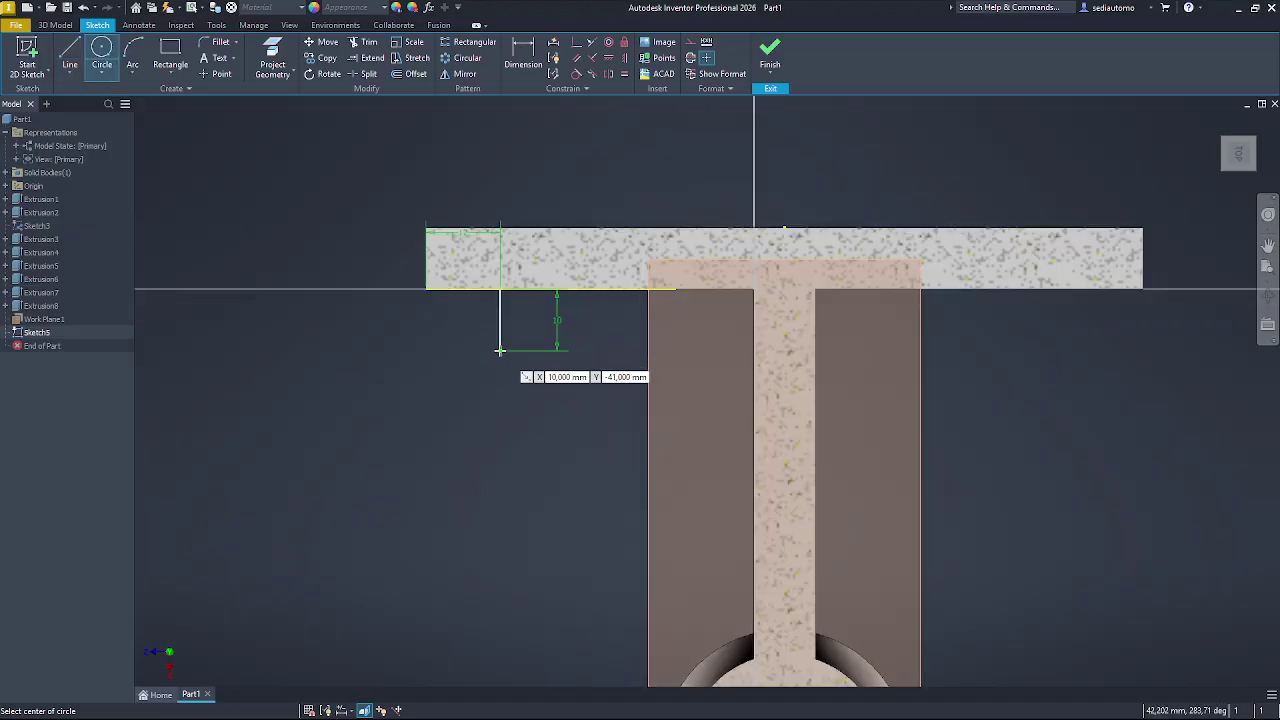
left_click(500, 350)
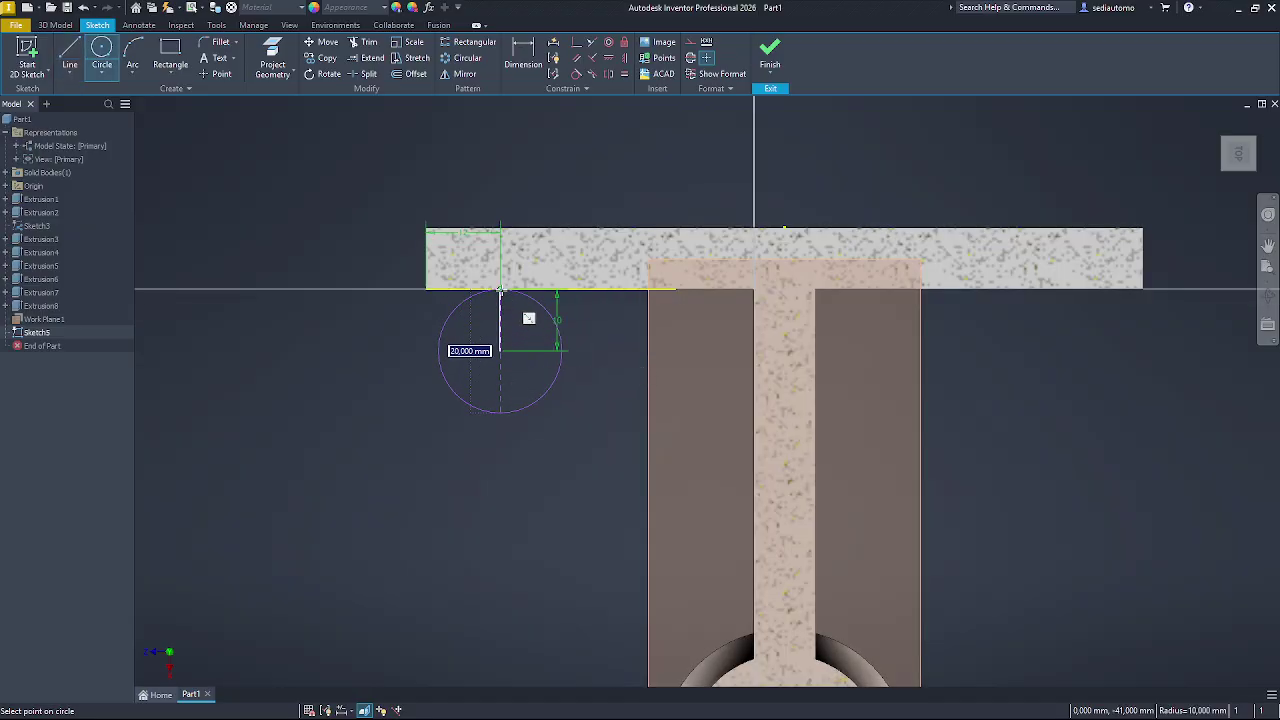
left_click(500, 290)
scroll(420, 211, "up", 3)
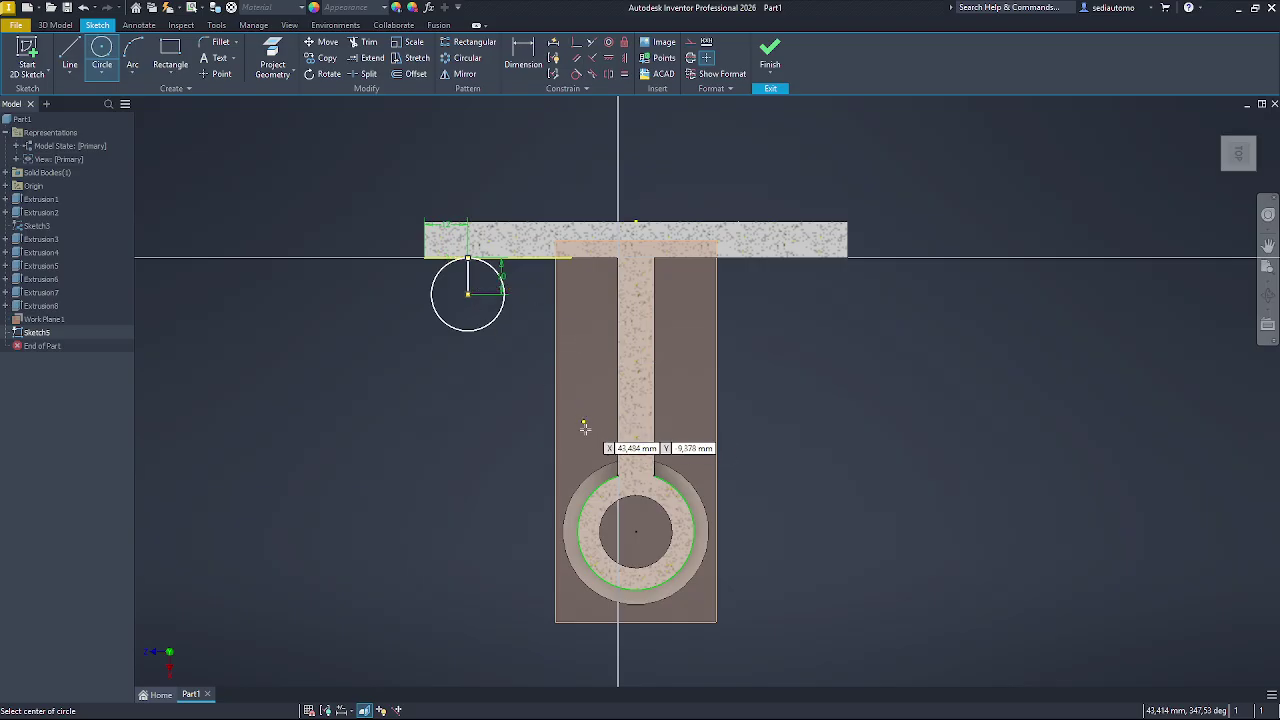
- Following the PDF's top view, draw a sloped line from the 20 mm circle's rib-facing side to the boss's outer circle
left_click(76, 49)
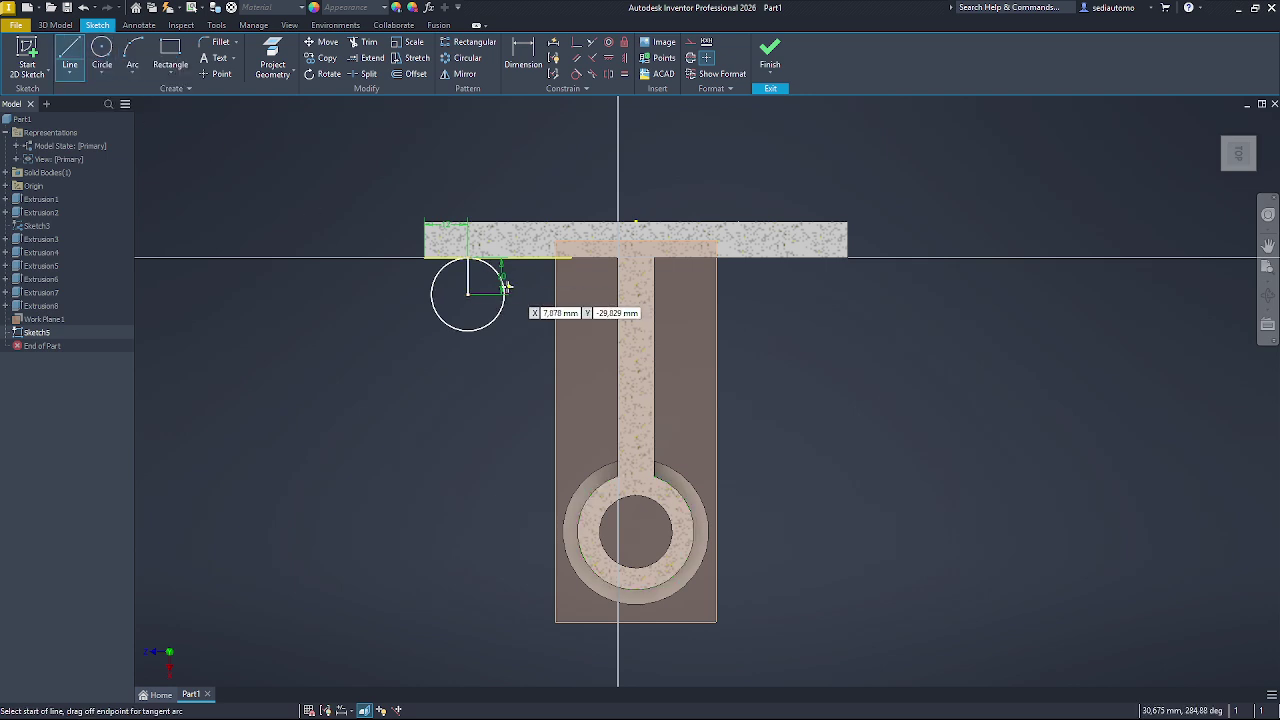
scroll(502, 284, "up", 5)
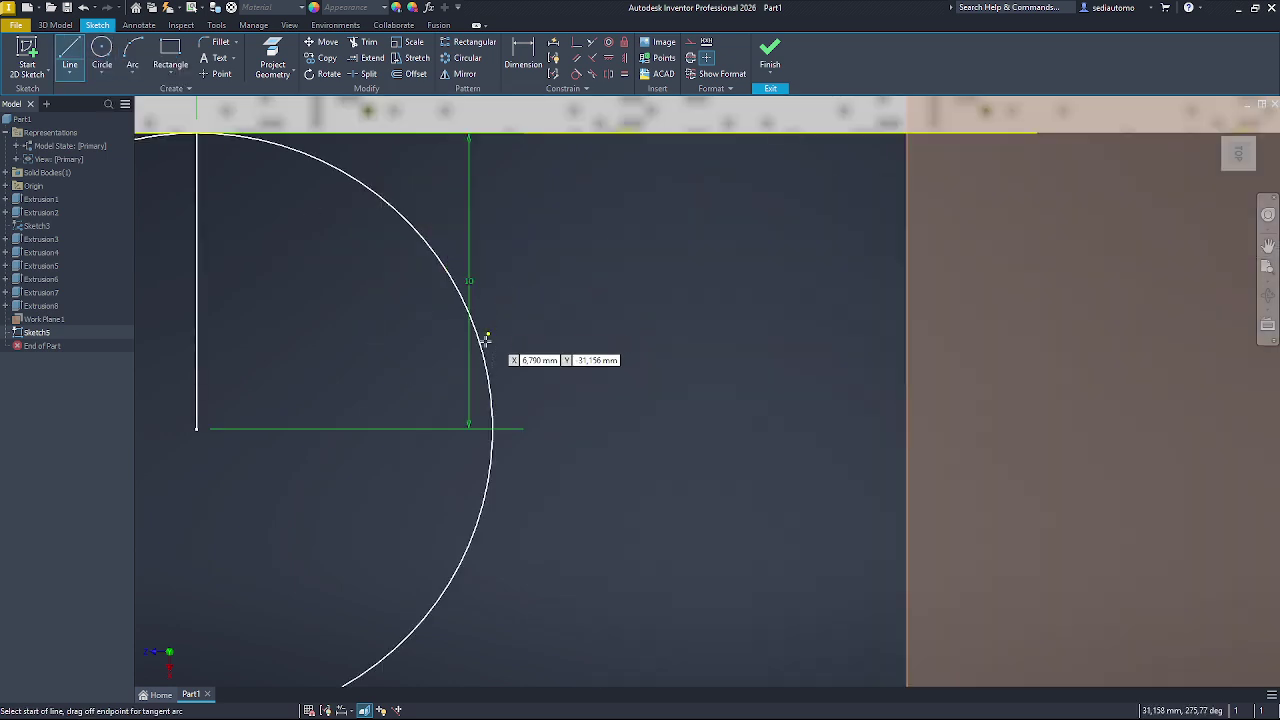
left_click(484, 340)
scroll(466, 254, "down", 2)
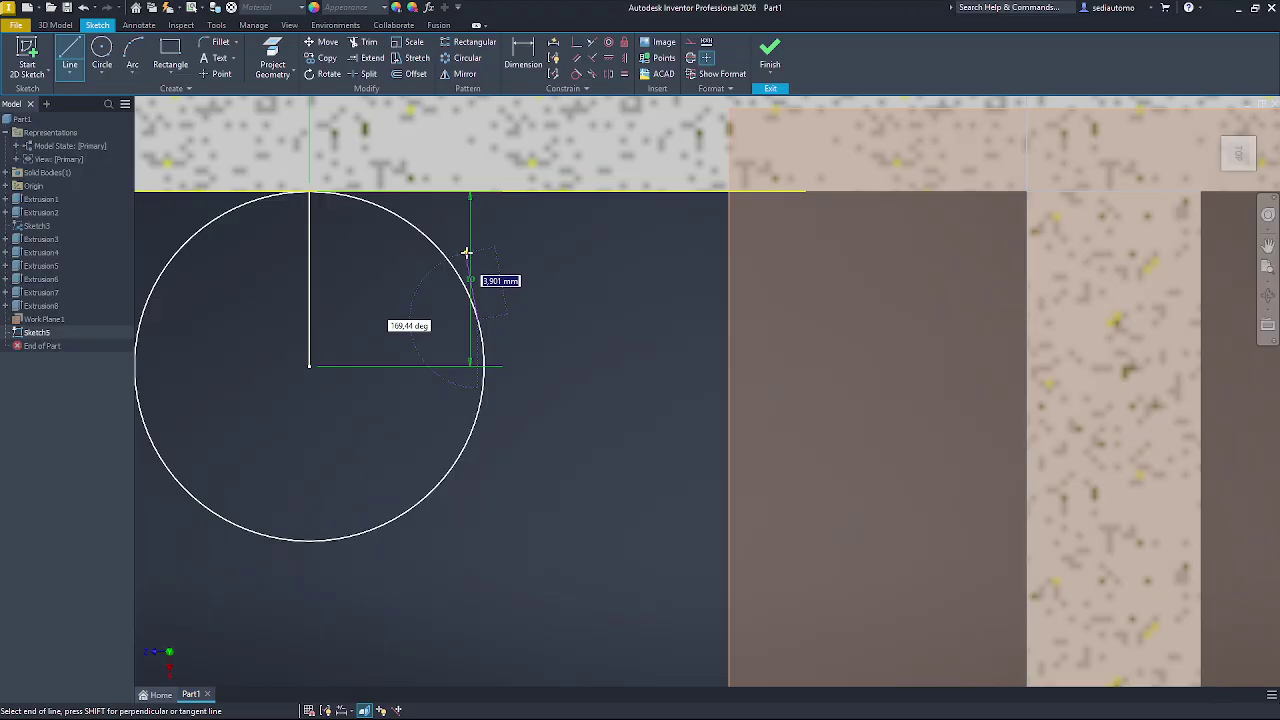
scroll(526, 414, "down", 5)
scroll(556, 521, "up", 3)
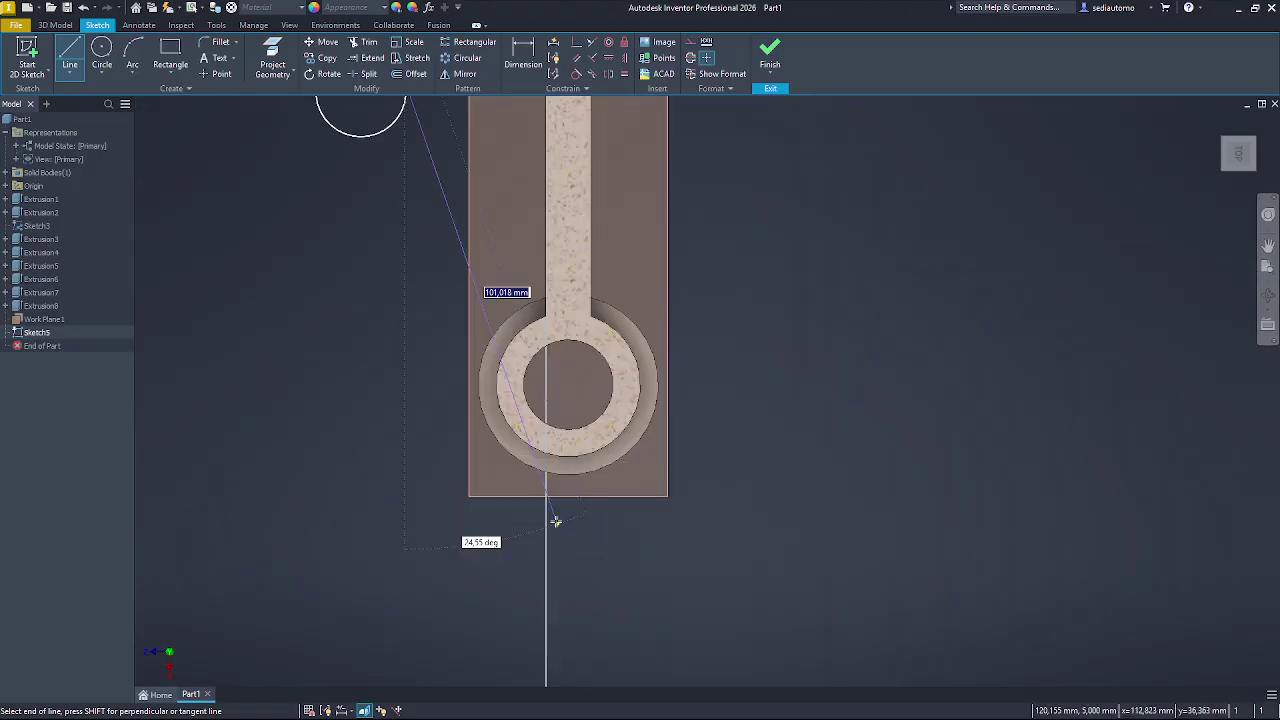
scroll(556, 521, "up", 5)
scroll(447, 316, "down", 3)
scroll(471, 349, "down", 2)
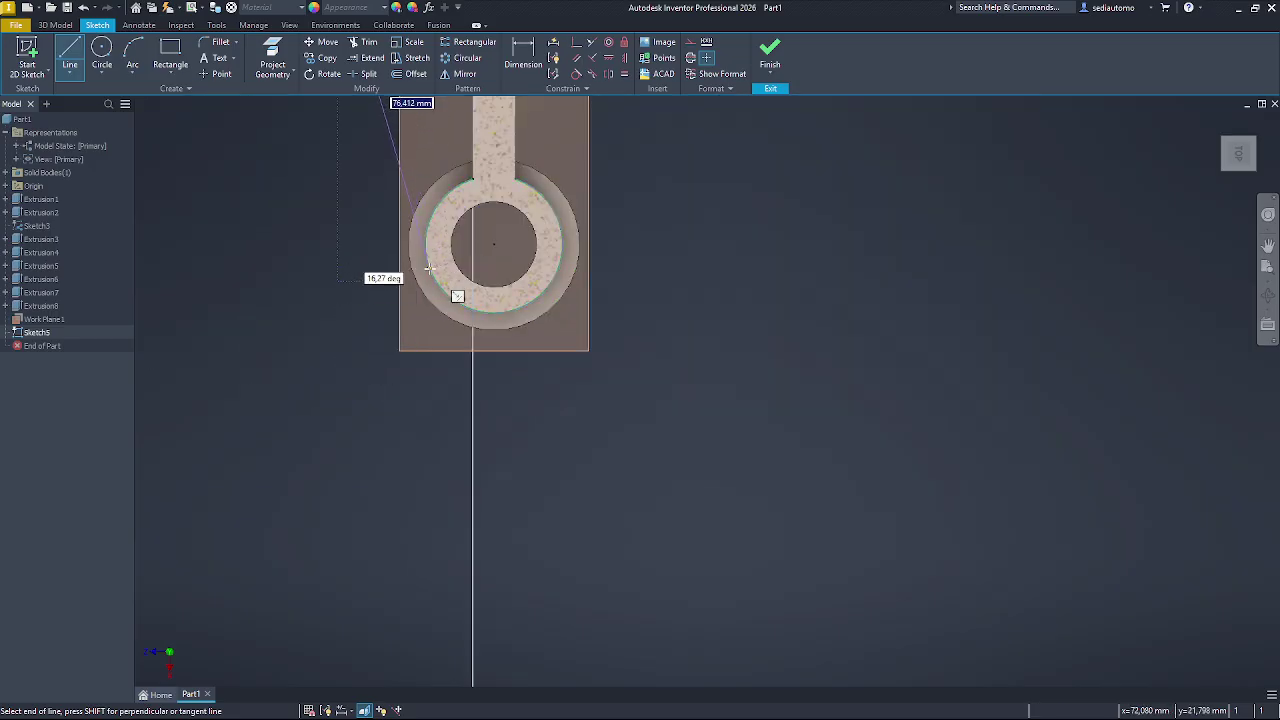
key("alt+Tab")
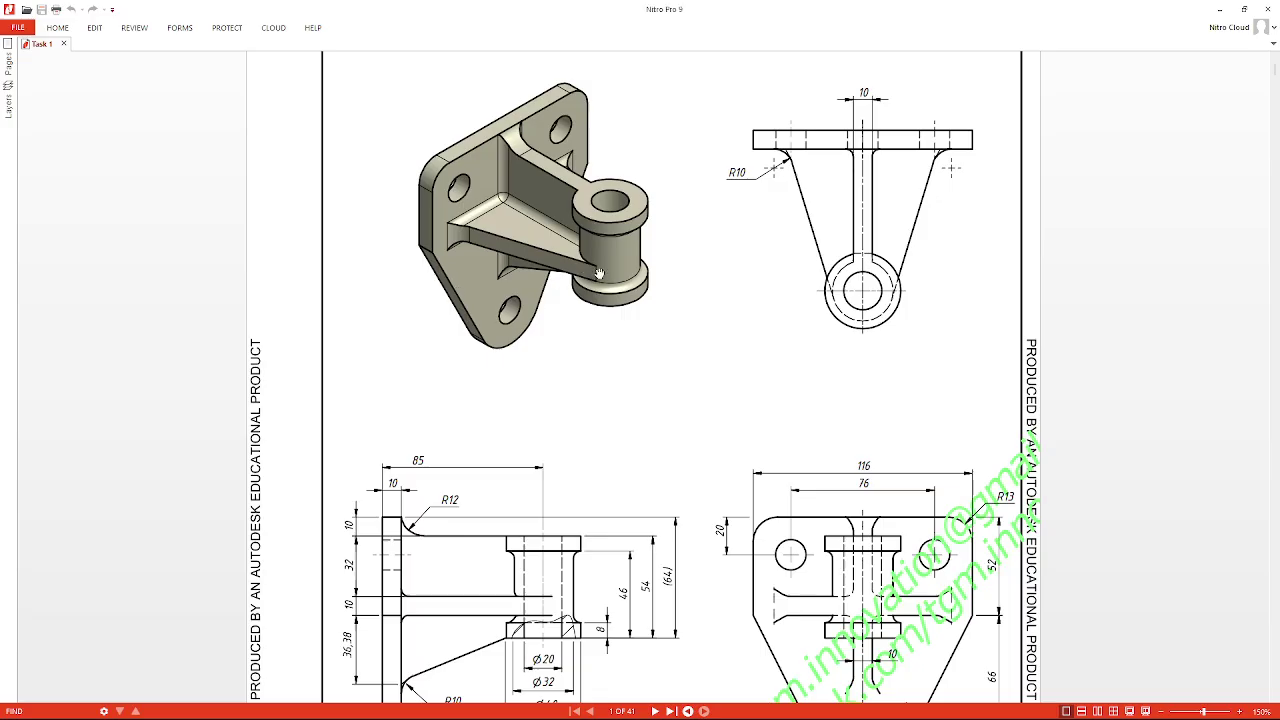
key("alt+Tab")
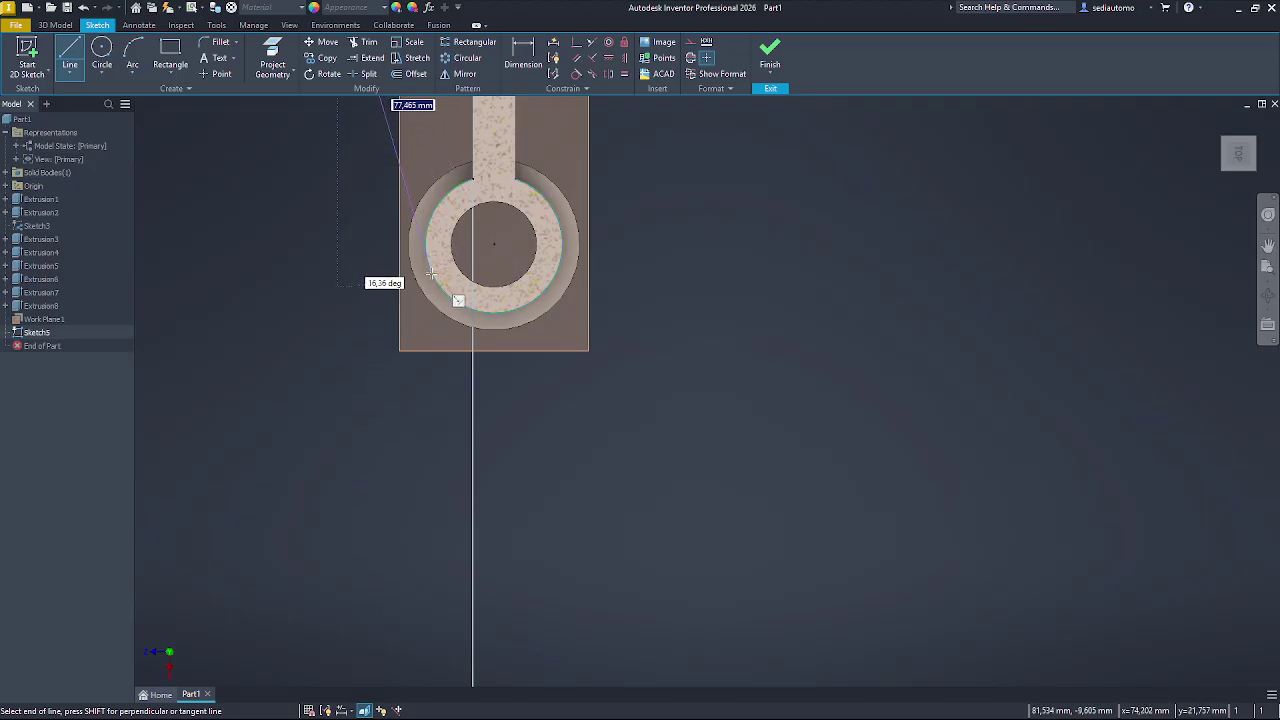
left_click(434, 272)
scroll(443, 218, "up", 3)
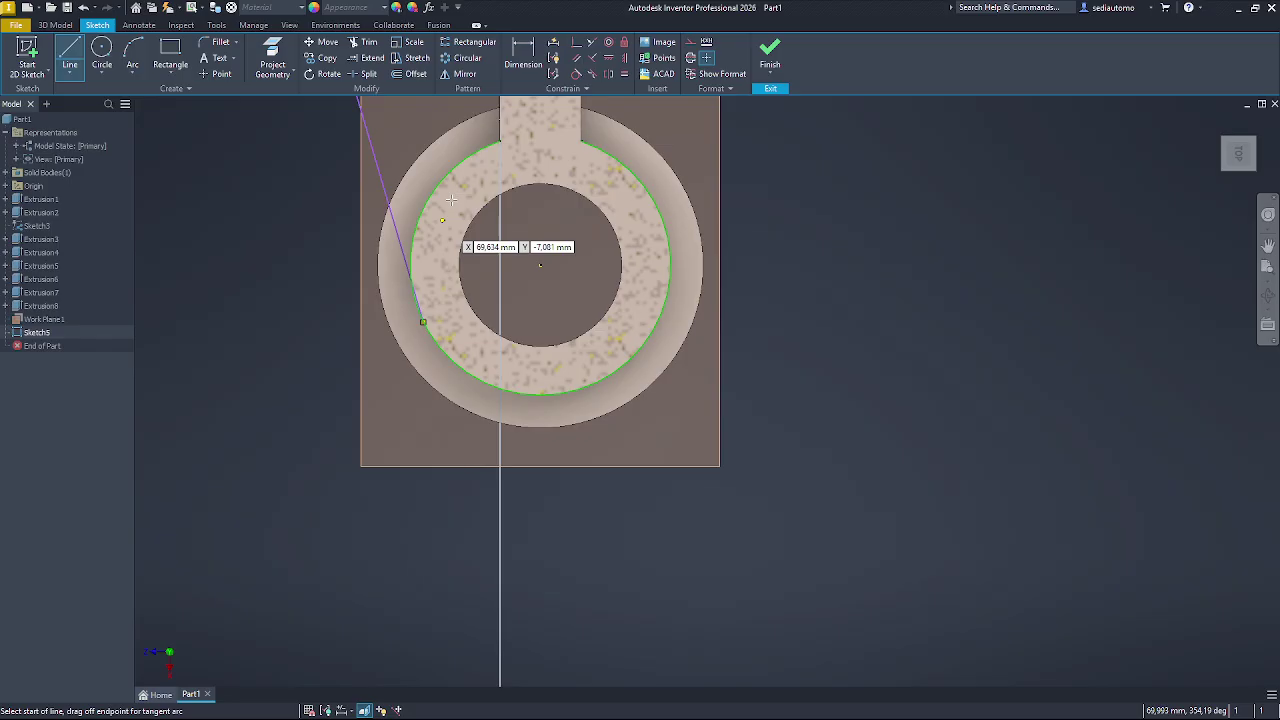
- Make the sloped line tangent to both the boss's outer circle and the 20 mm circle at the plate
left_click(576, 74)
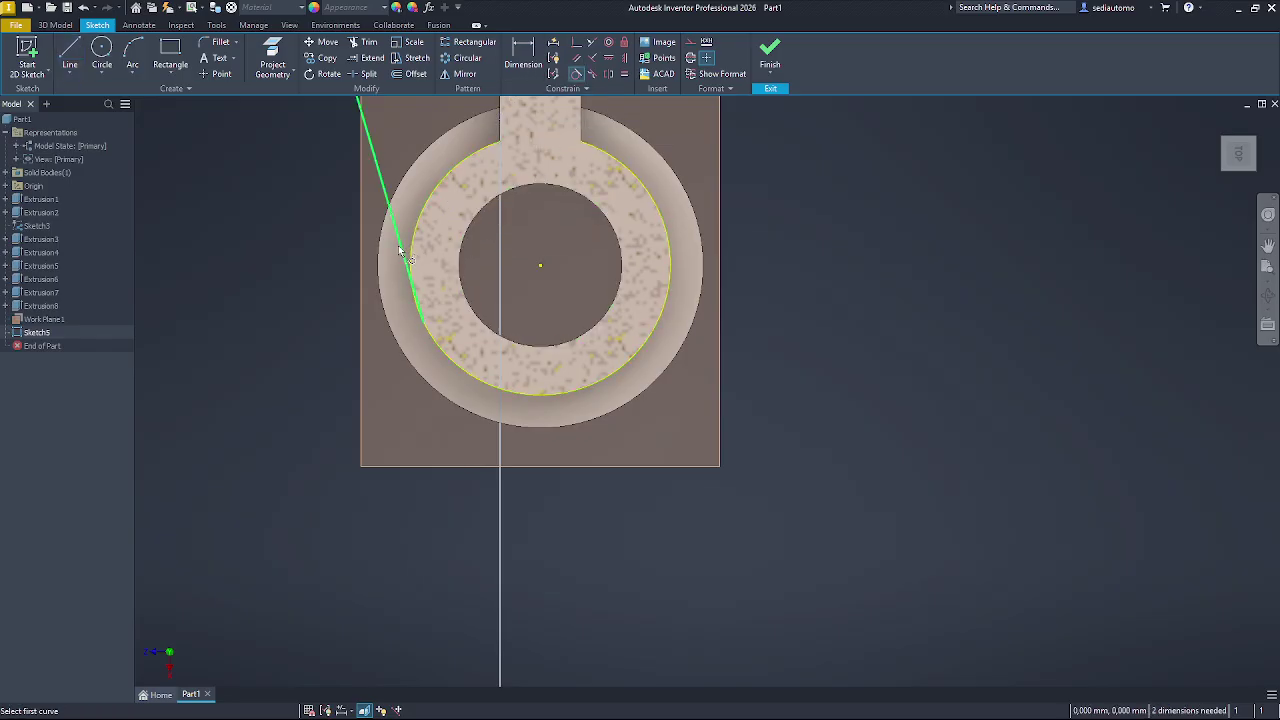
left_click(408, 252)
left_click(421, 323)
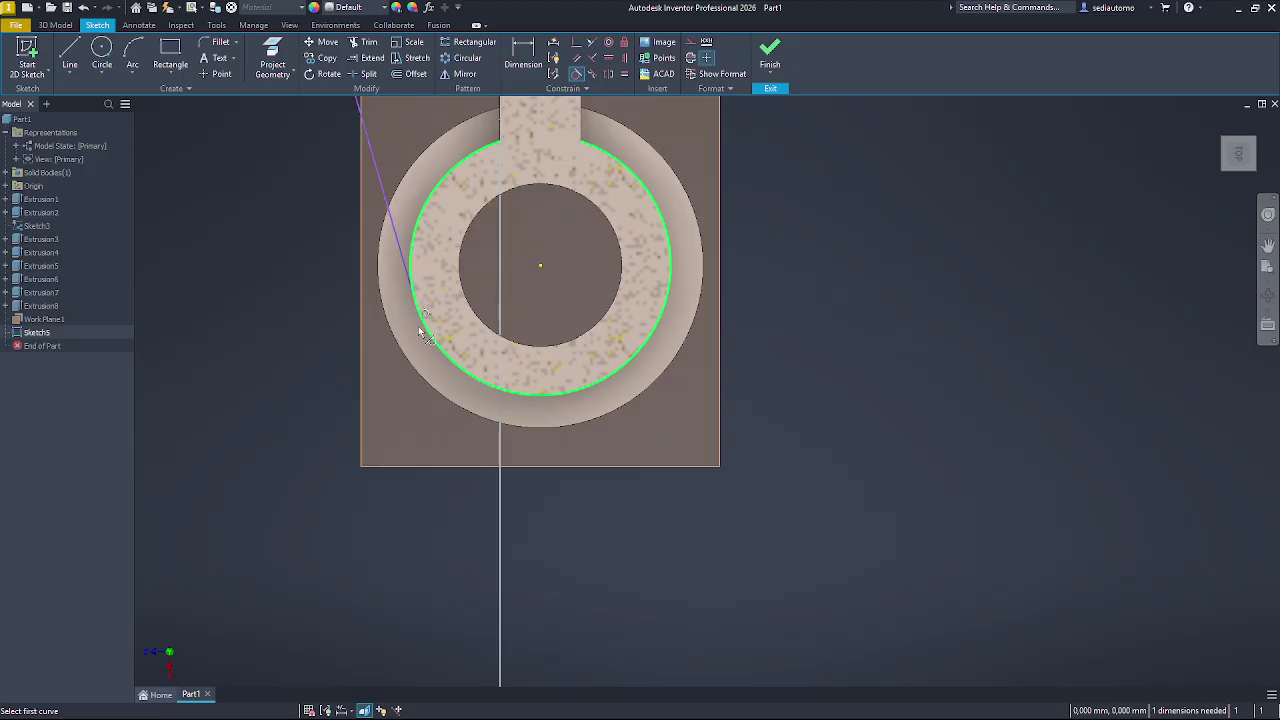
scroll(462, 332, "down", 4)
scroll(427, 253, "up", 6)
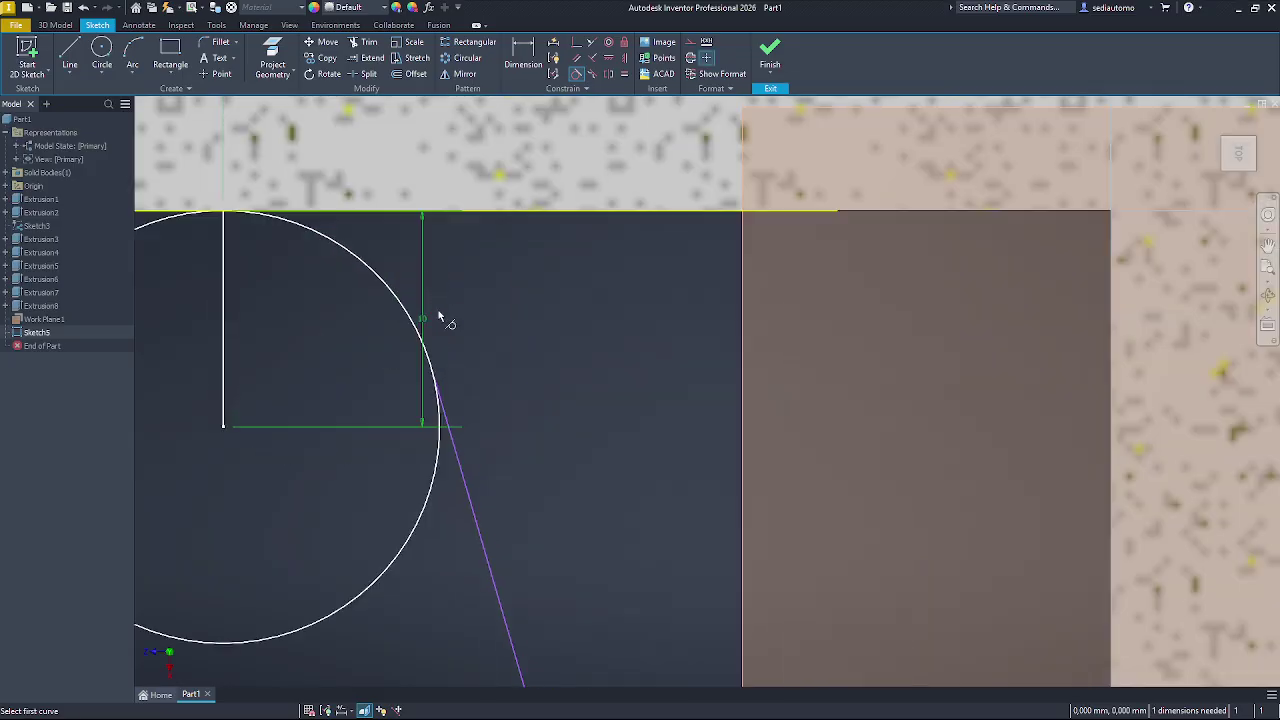
left_click(452, 430)
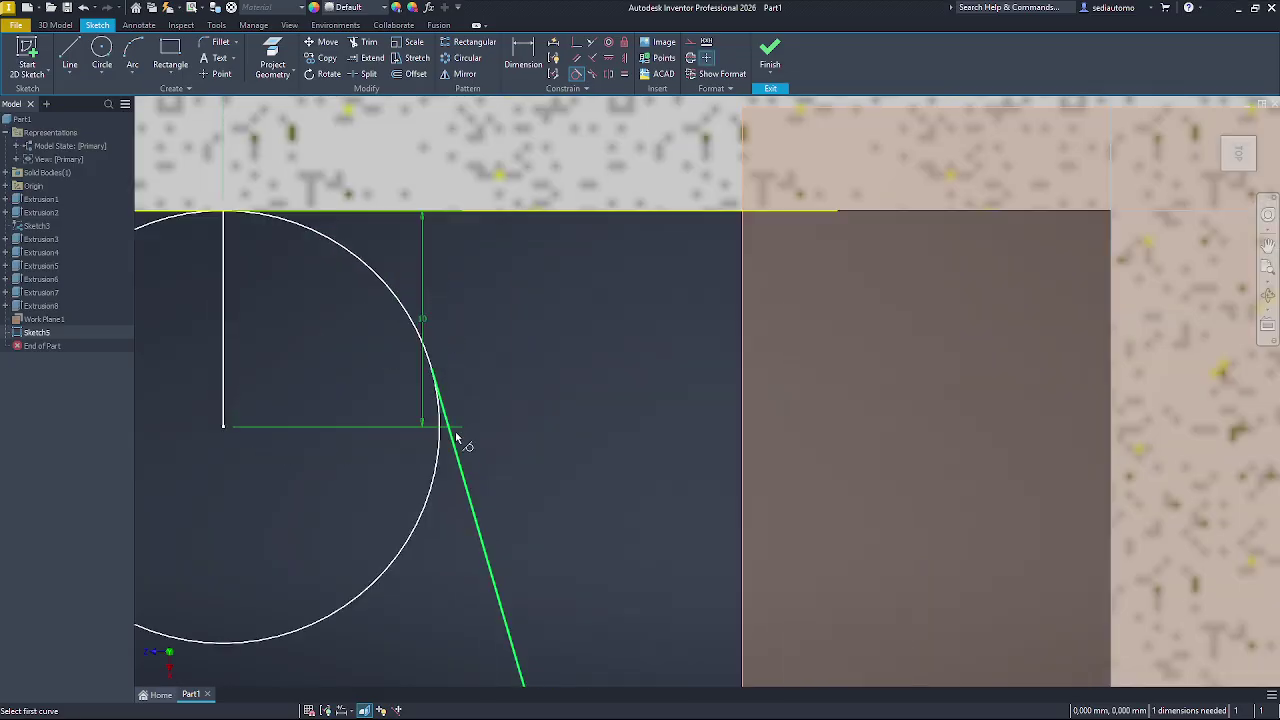
left_click(410, 309)
scroll(466, 308, "down", 5)
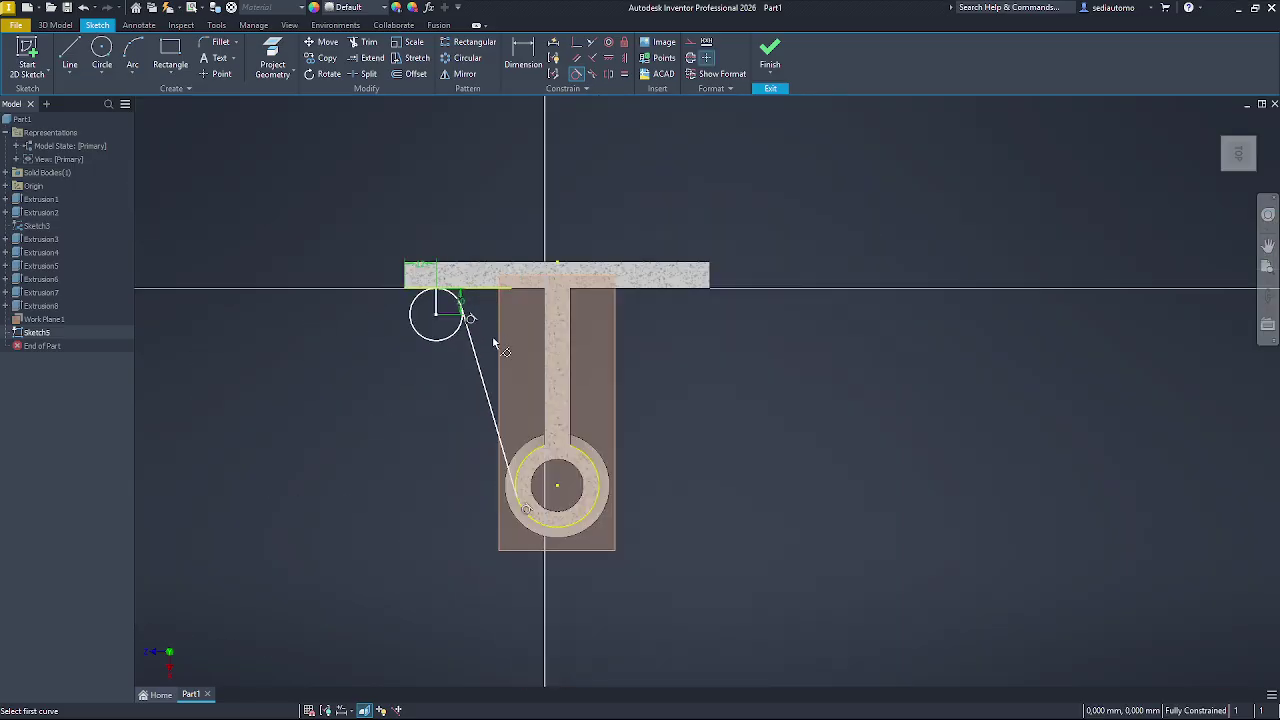
scroll(526, 385, "up", 3)
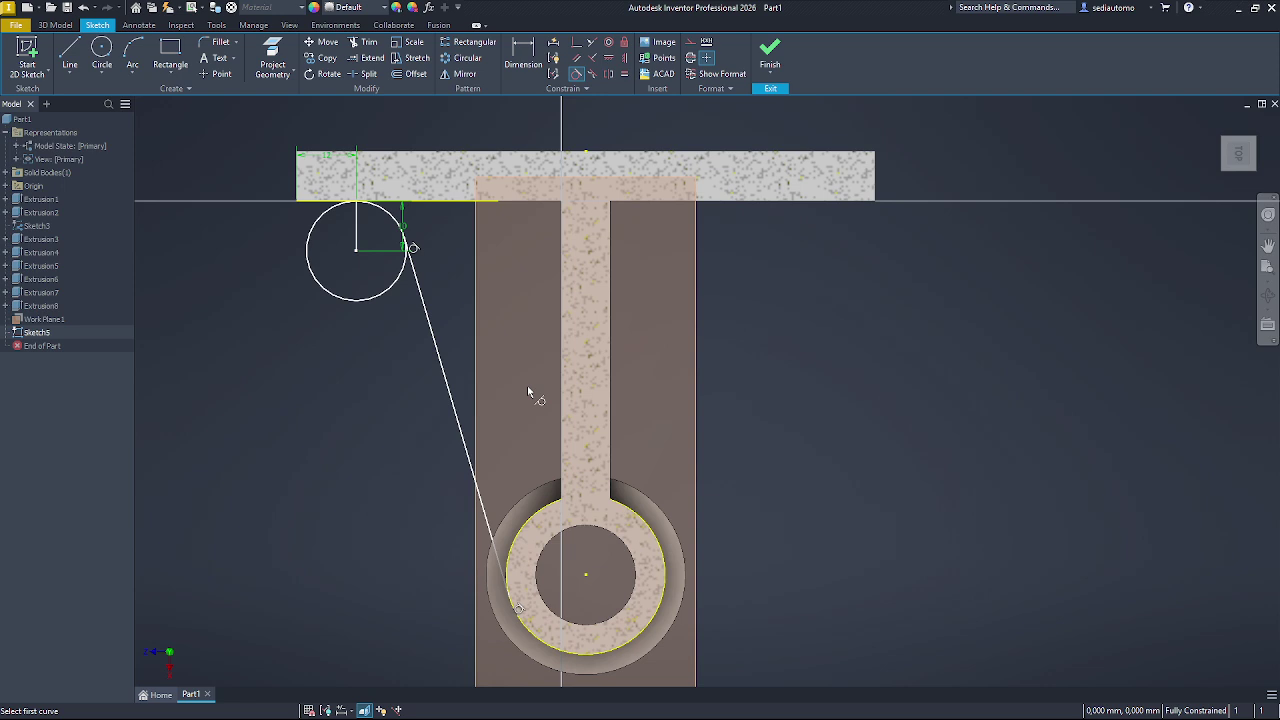
scroll(527, 385, "down", 3)
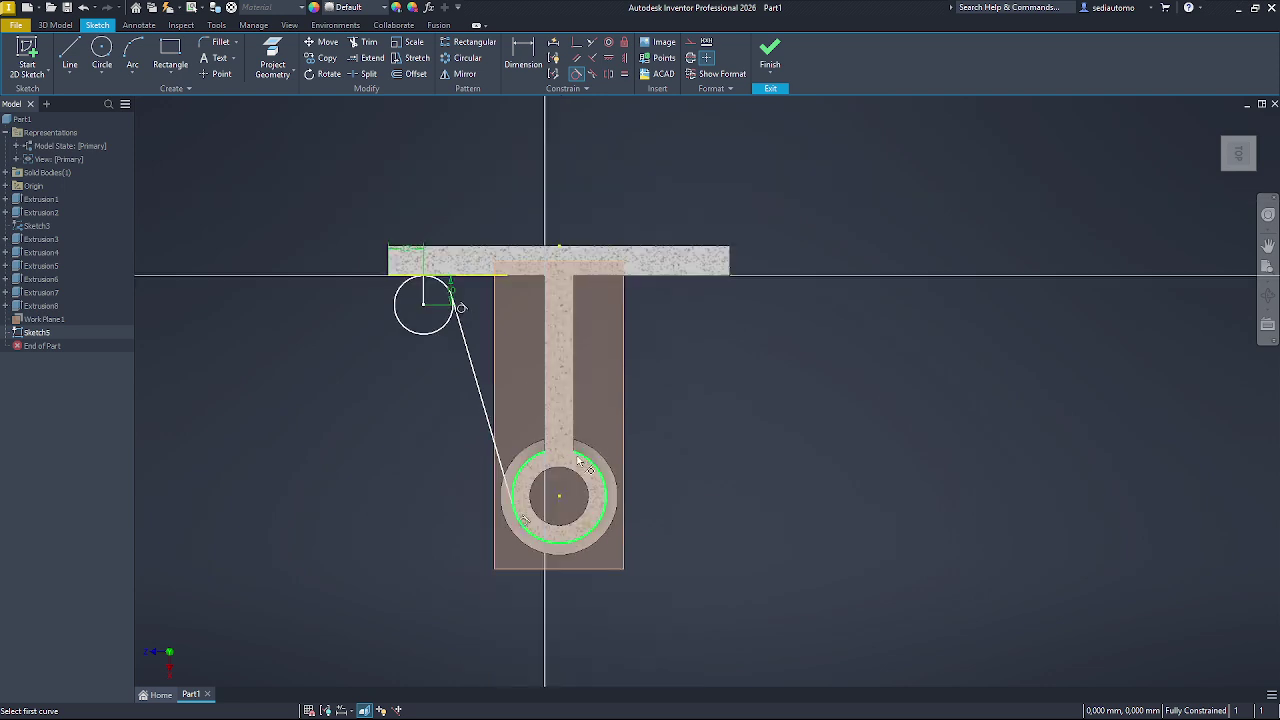
scroll(590, 483, "up", 2)
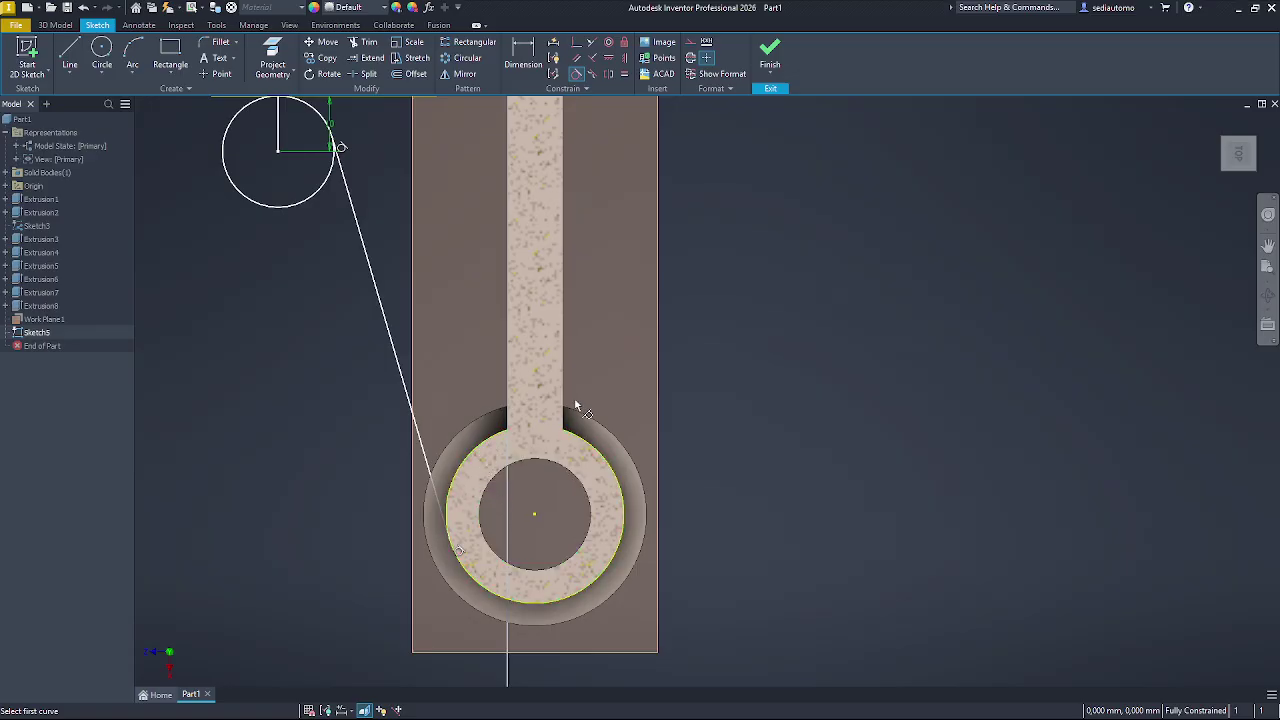
scroll(478, 455, "up", 3)
scroll(478, 455, "down", 2)
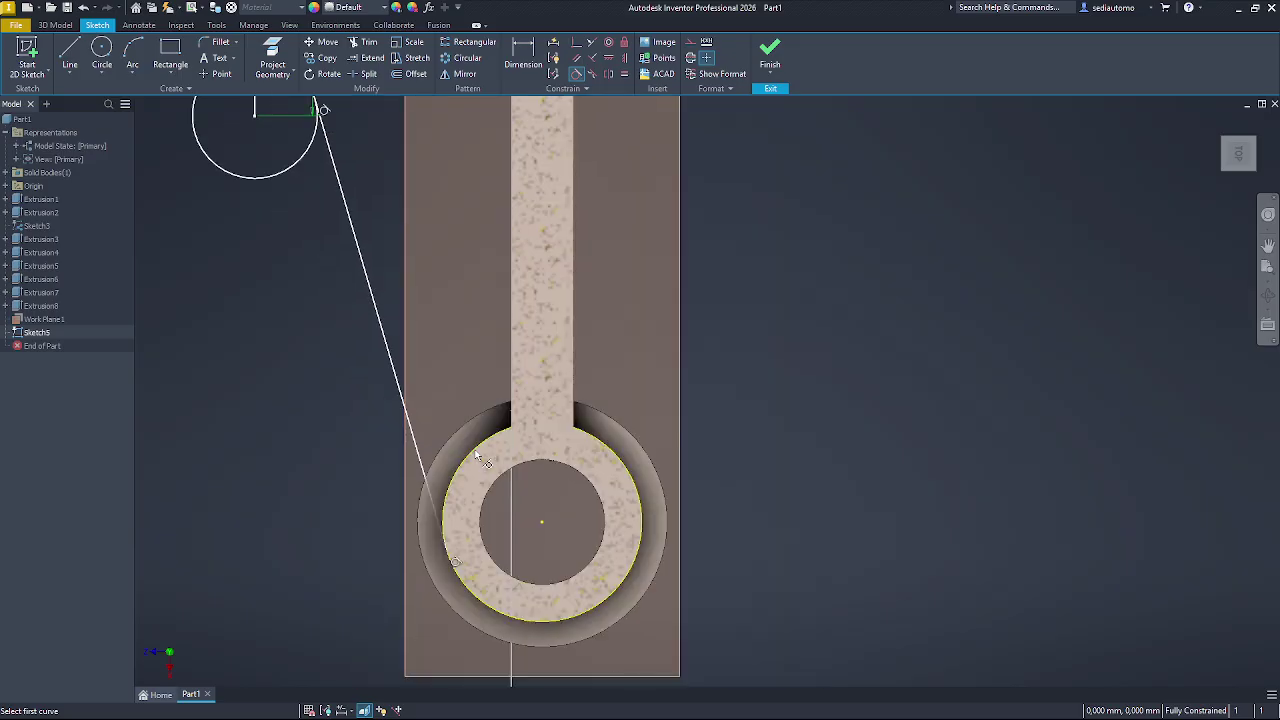
scroll(478, 455, "down", 2)
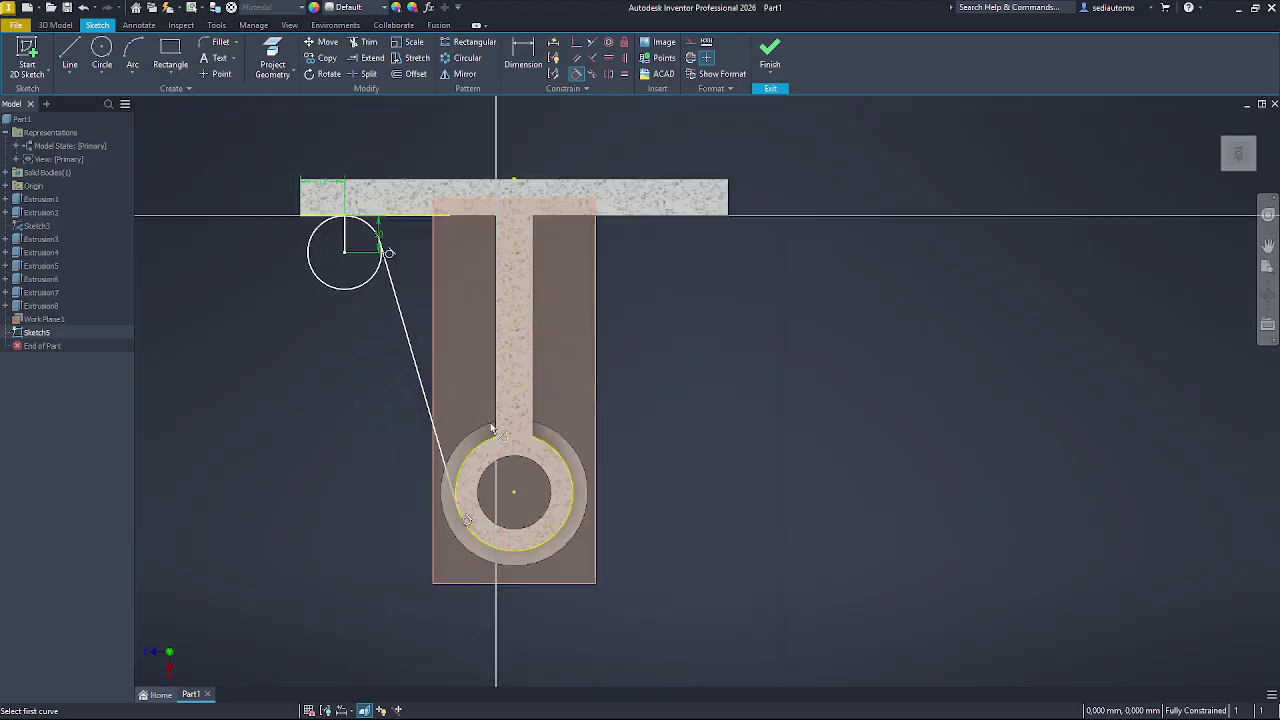
- Draw a short centre line across the plate's thickness, from the midpoint of its back edge to its rib-side face
left_click(70, 55)
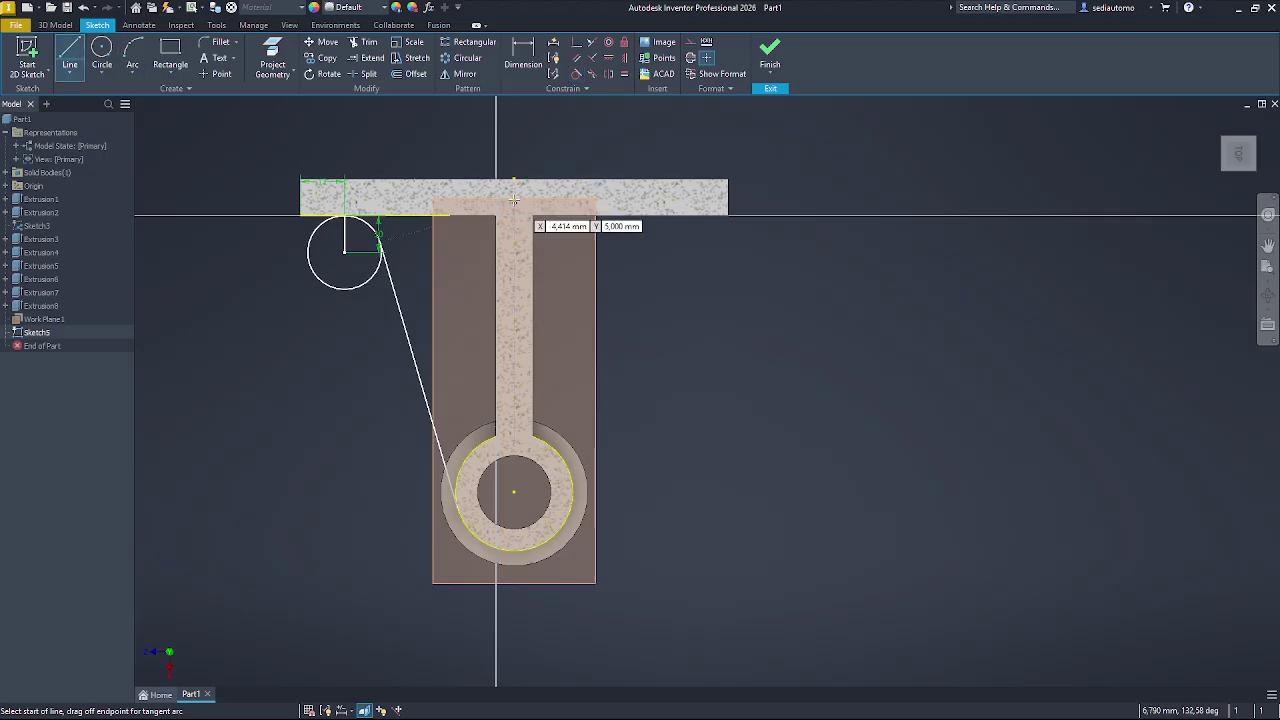
scroll(513, 199, "up", 2)
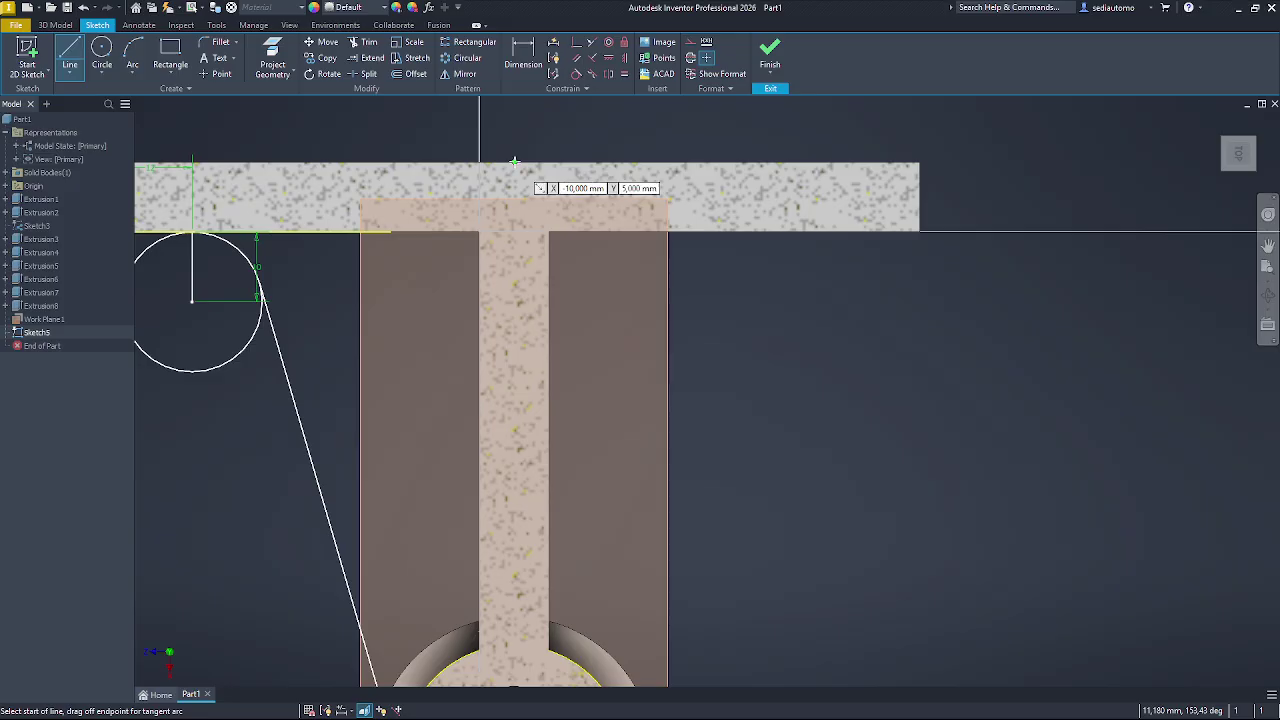
left_click(513, 162)
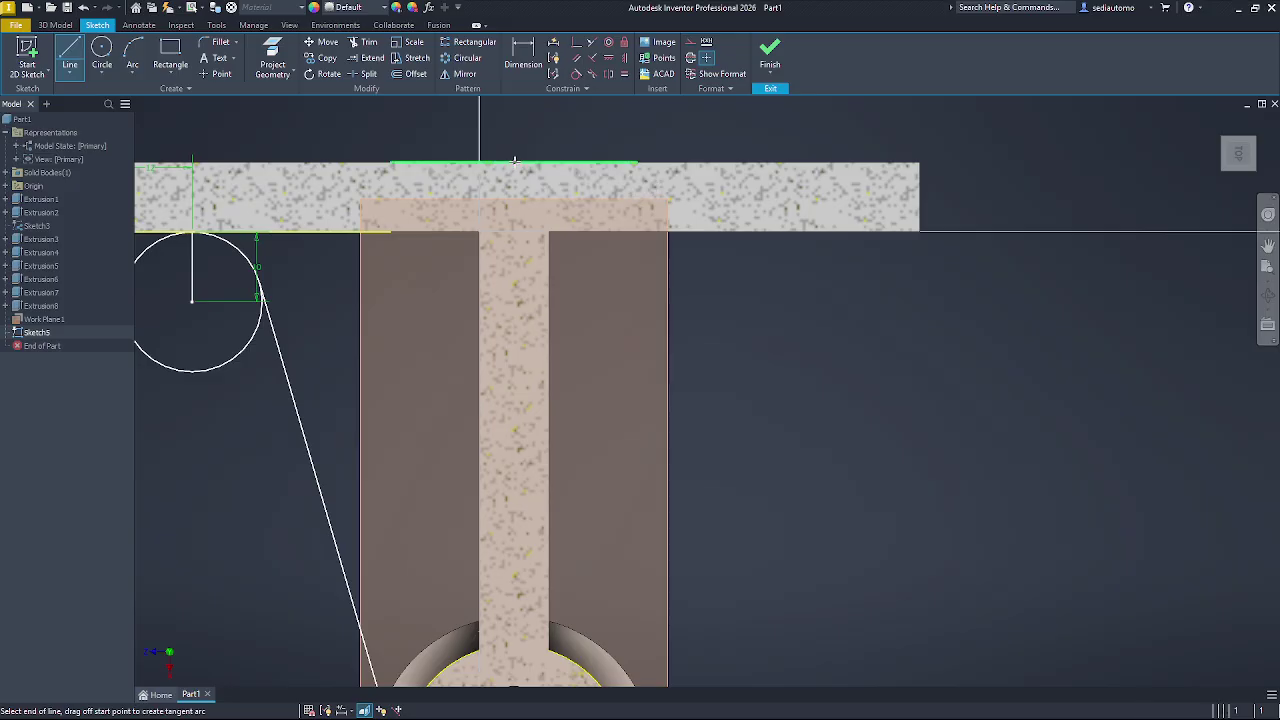
left_click(513, 230)
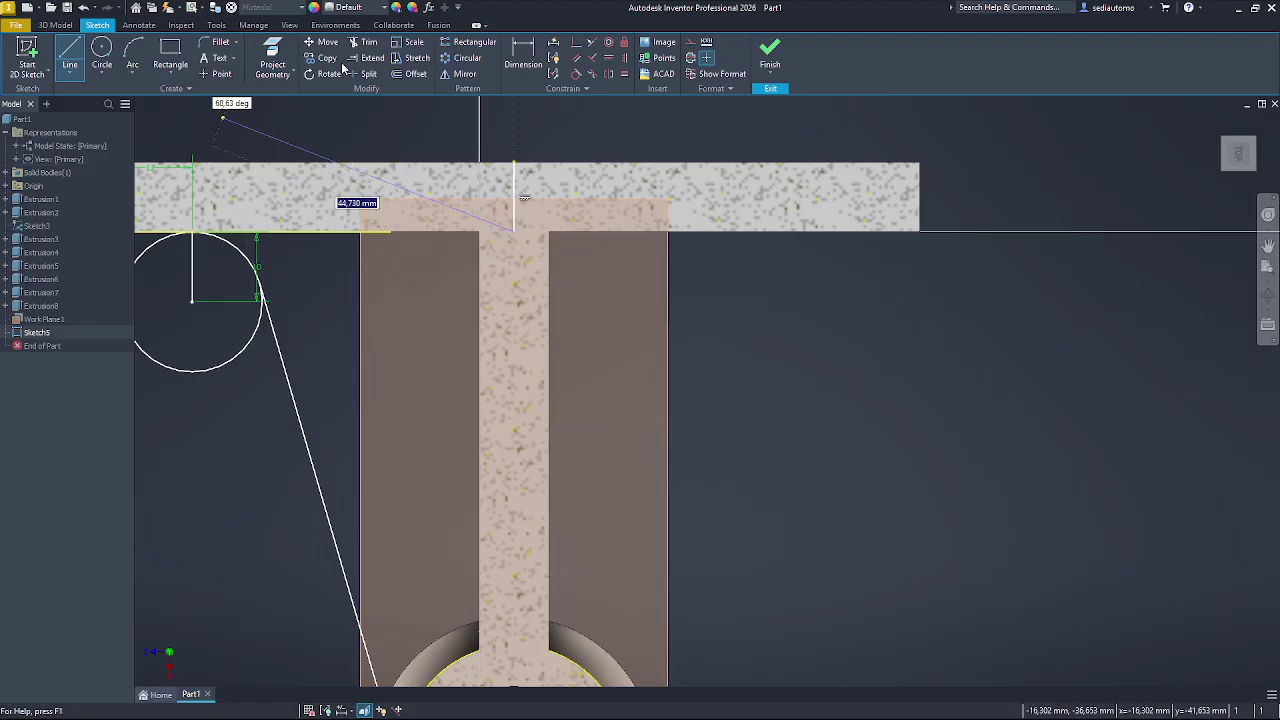
- Mirror the 20 mm circle and the tangent sloped line about the short centre line in the plate
left_click(465, 73)
scroll(308, 238, "down", 2)
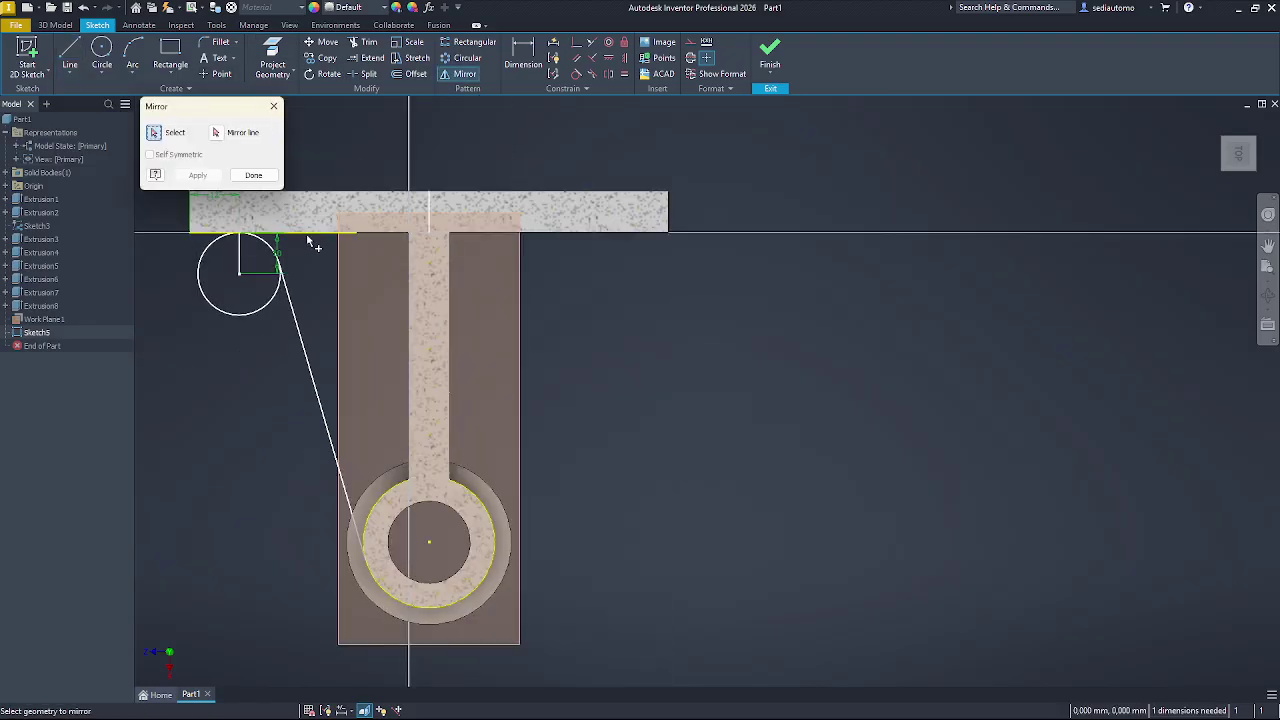
left_click_drag(303, 244, 274, 287)
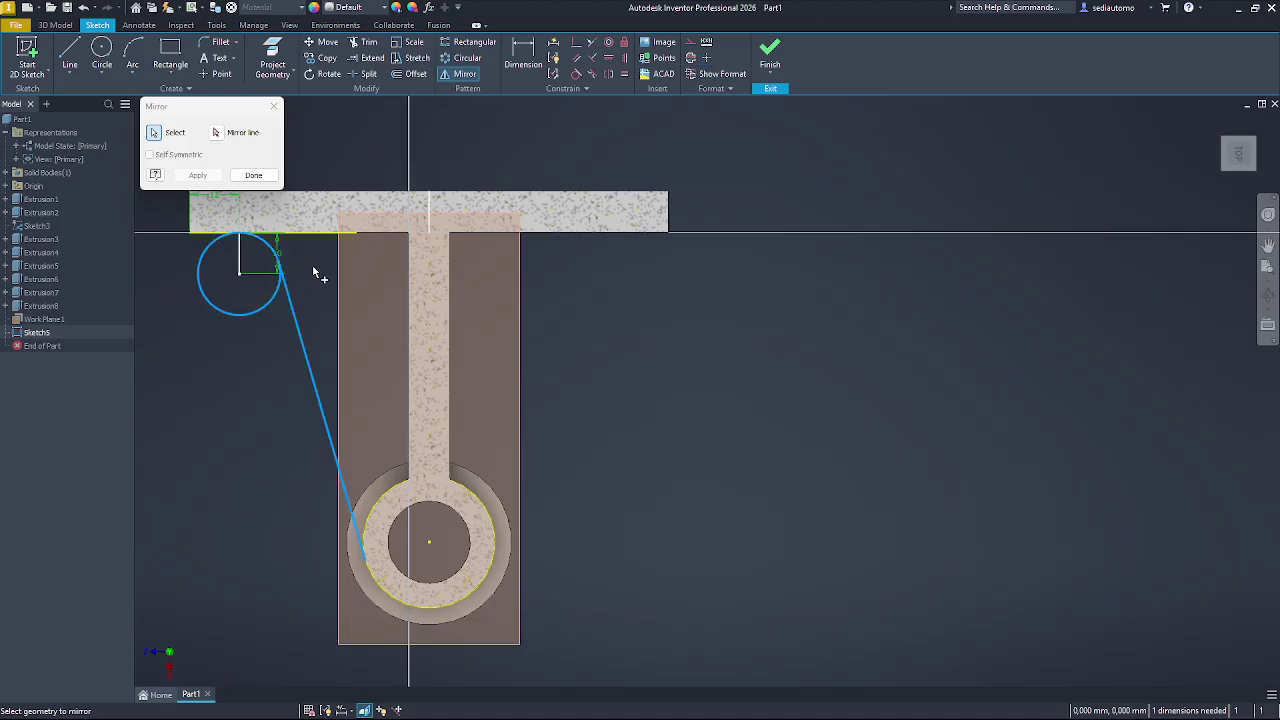
left_click(217, 132)
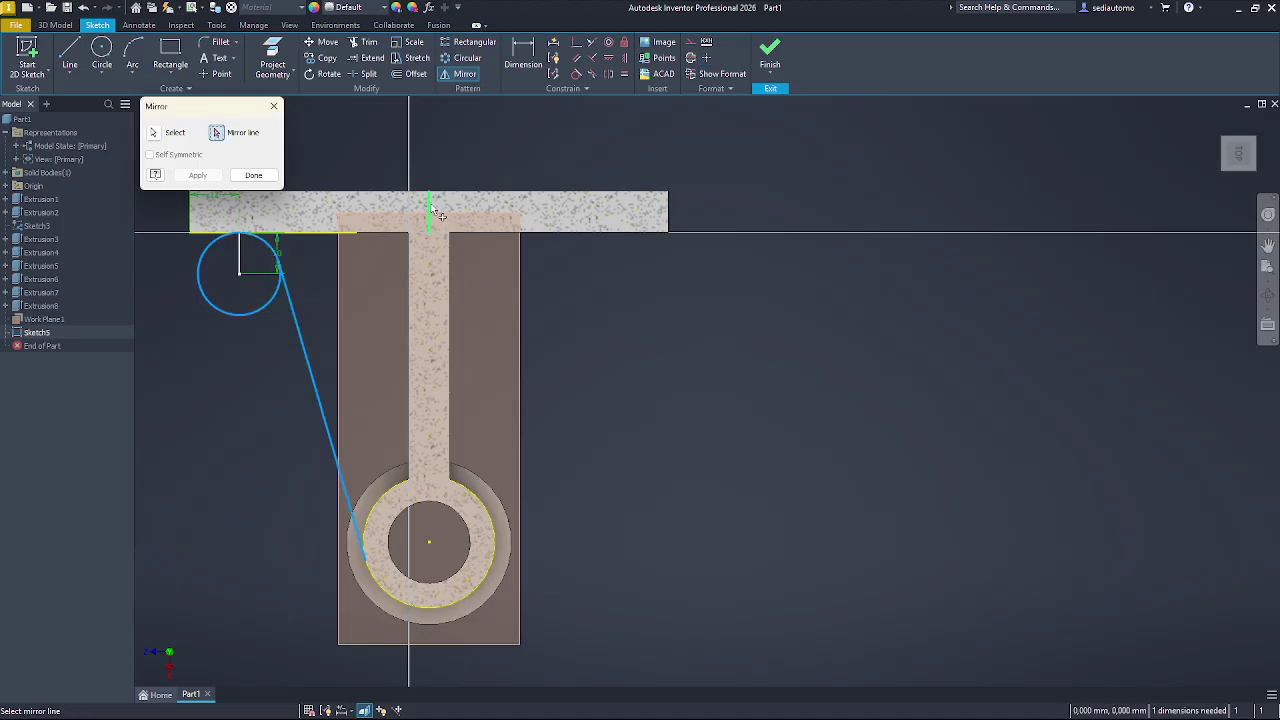
left_click(431, 210)
left_click(205, 175)
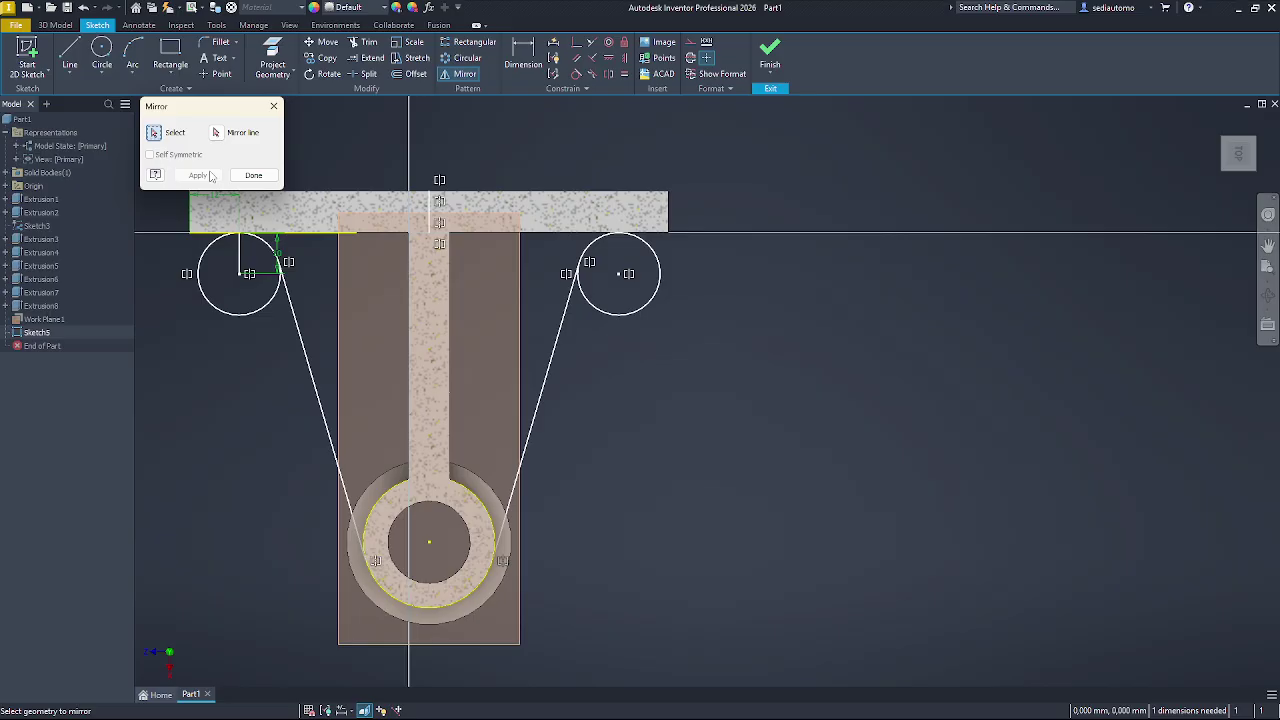
left_click(253, 175)
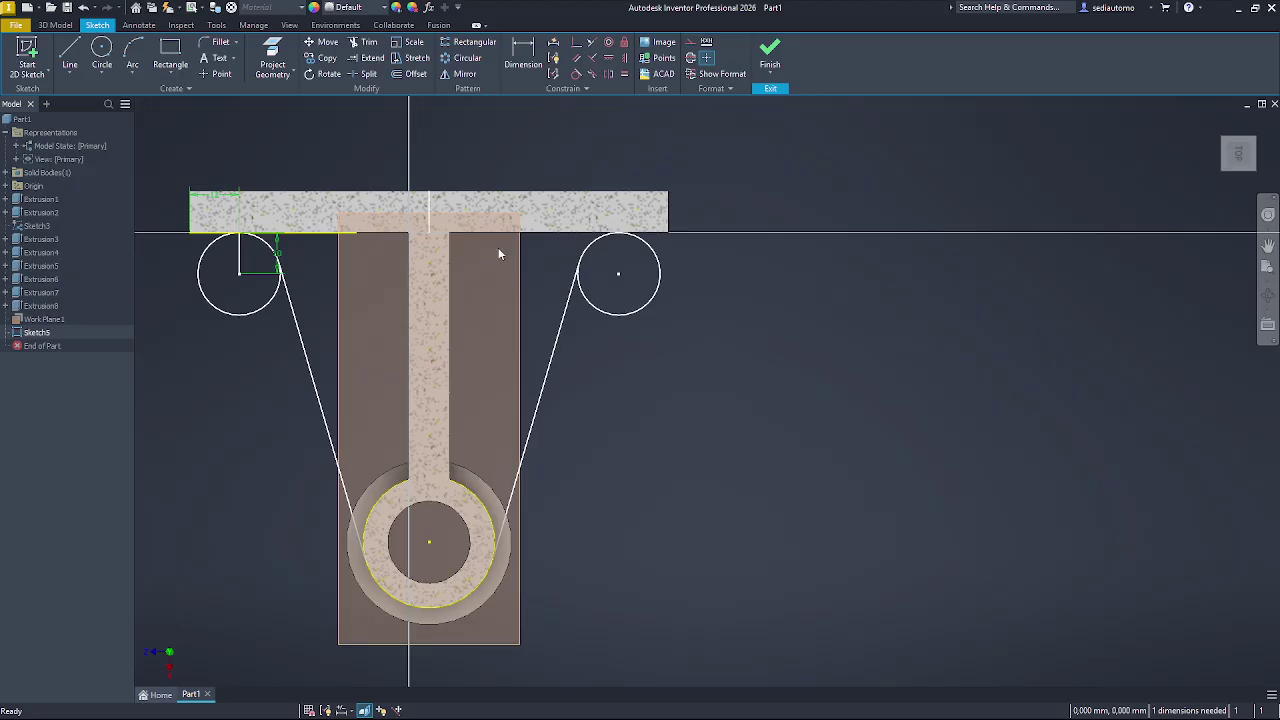
- Project the remaining edges of the plate's rib-side face into the sketch, across the rib to the mirrored circle's side
scroll(479, 244, "up", 5)
scroll(479, 244, "down", 4)
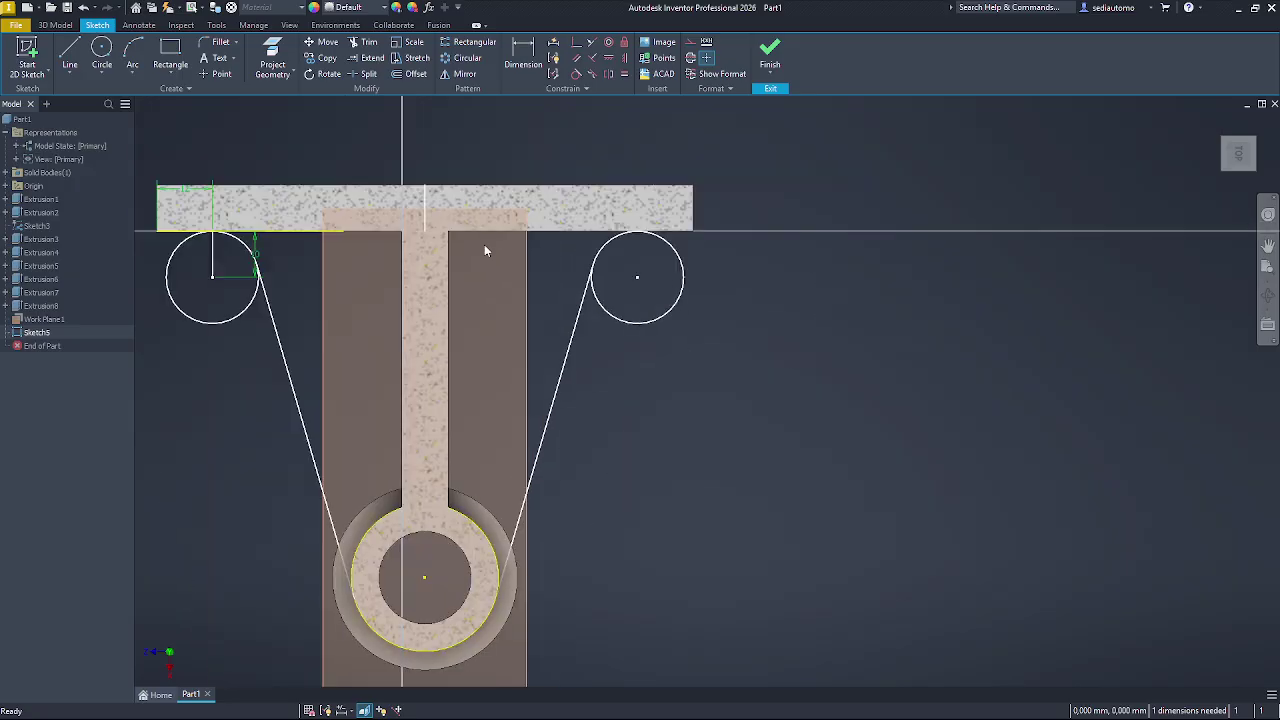
left_click(272, 60)
scroll(379, 238, "up", 3)
scroll(345, 228, "down", 3)
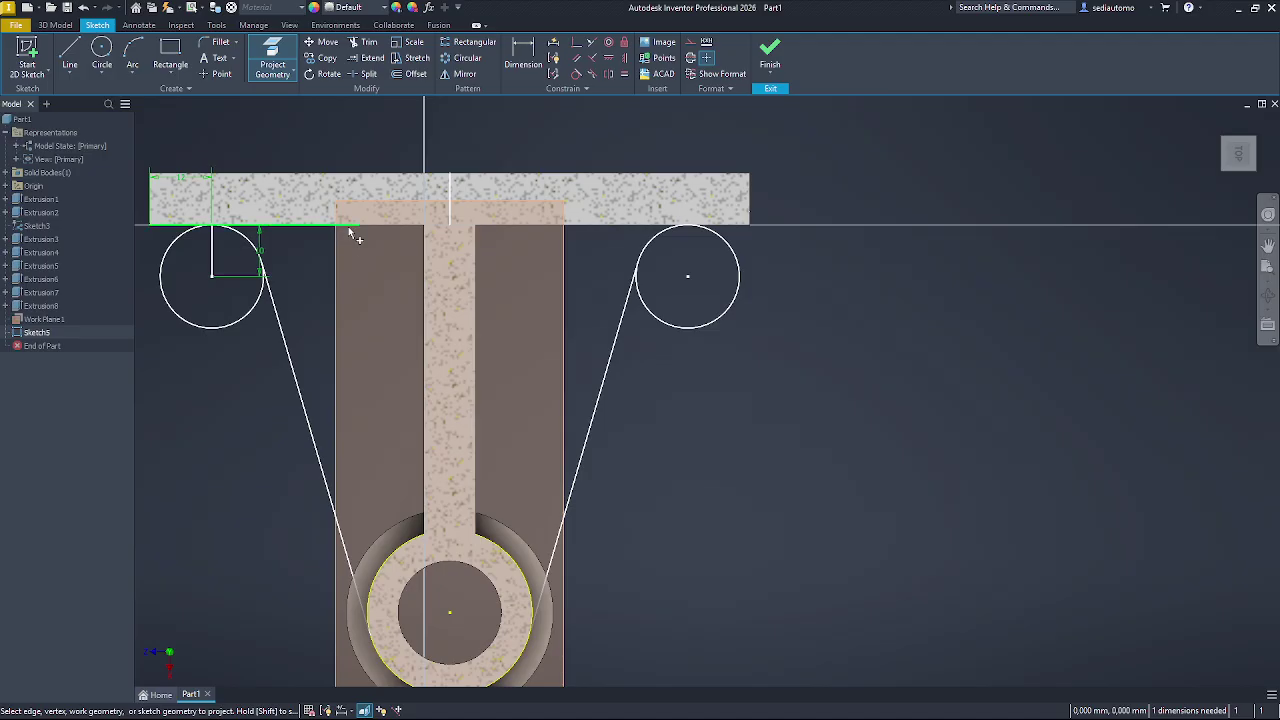
left_click(350, 228)
left_click(478, 232)
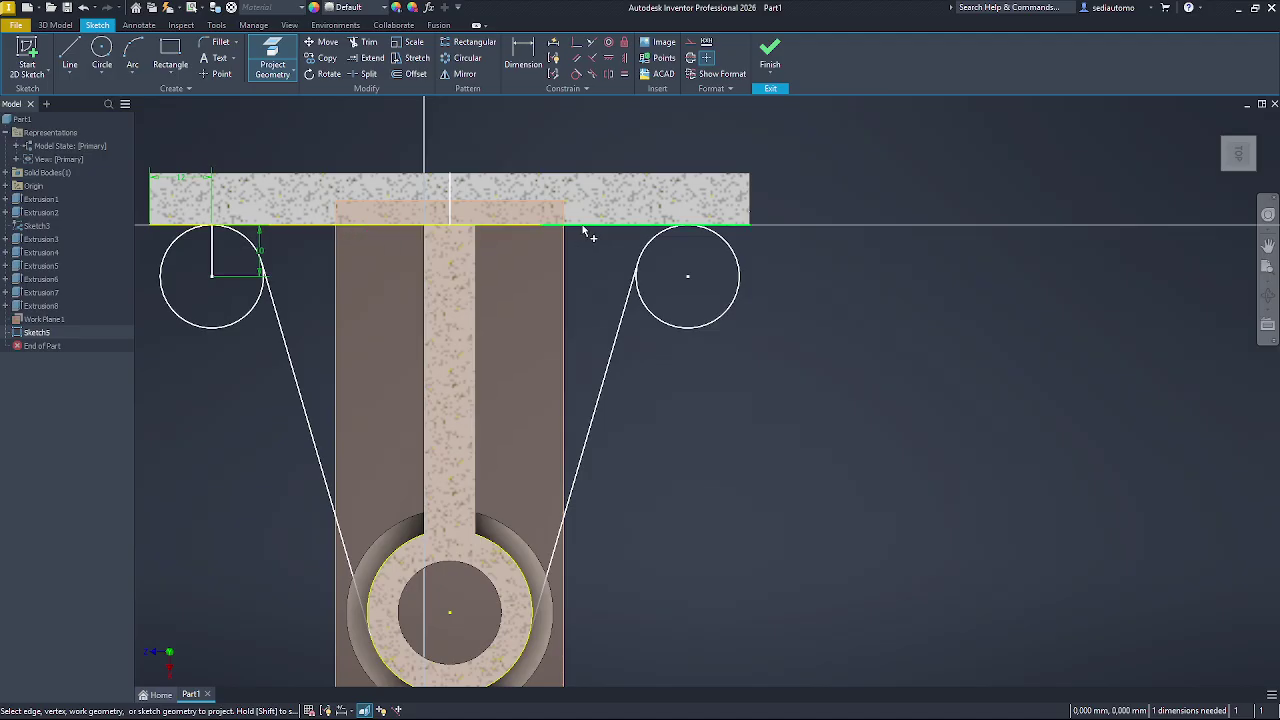
scroll(617, 268, "down", 3)
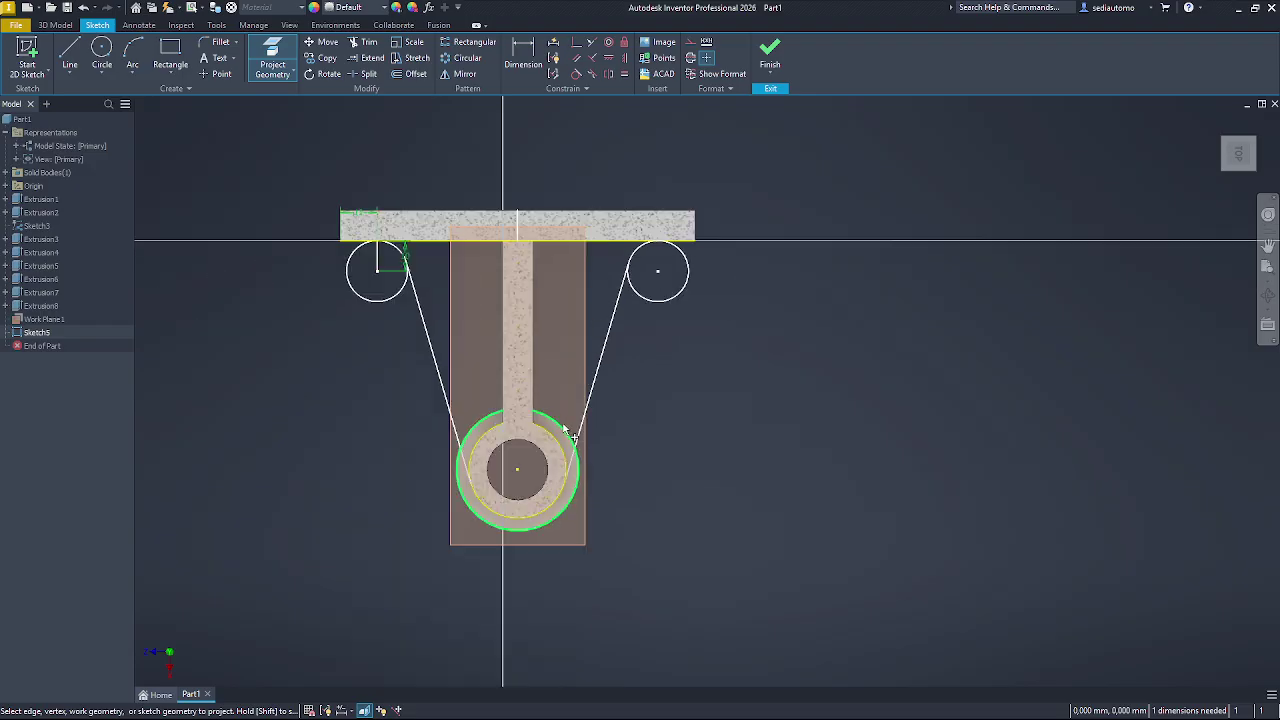
scroll(566, 429, "up", 4)
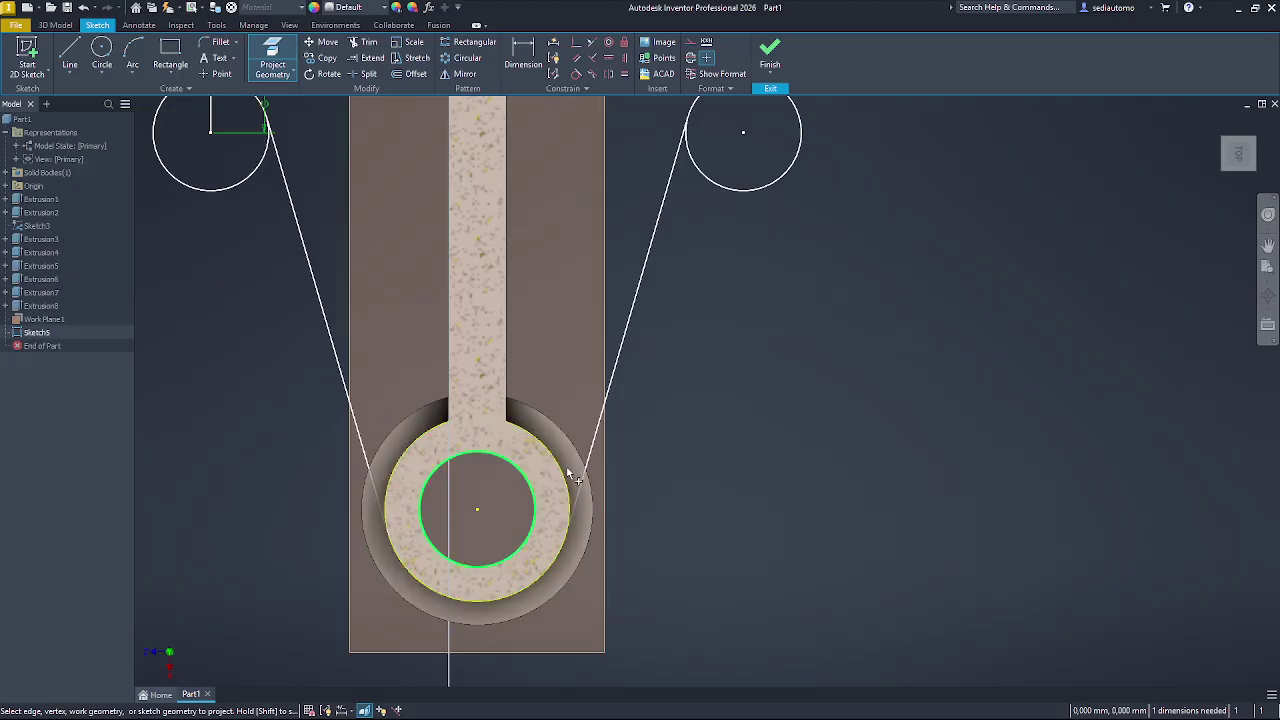
scroll(598, 398, "up", 2)
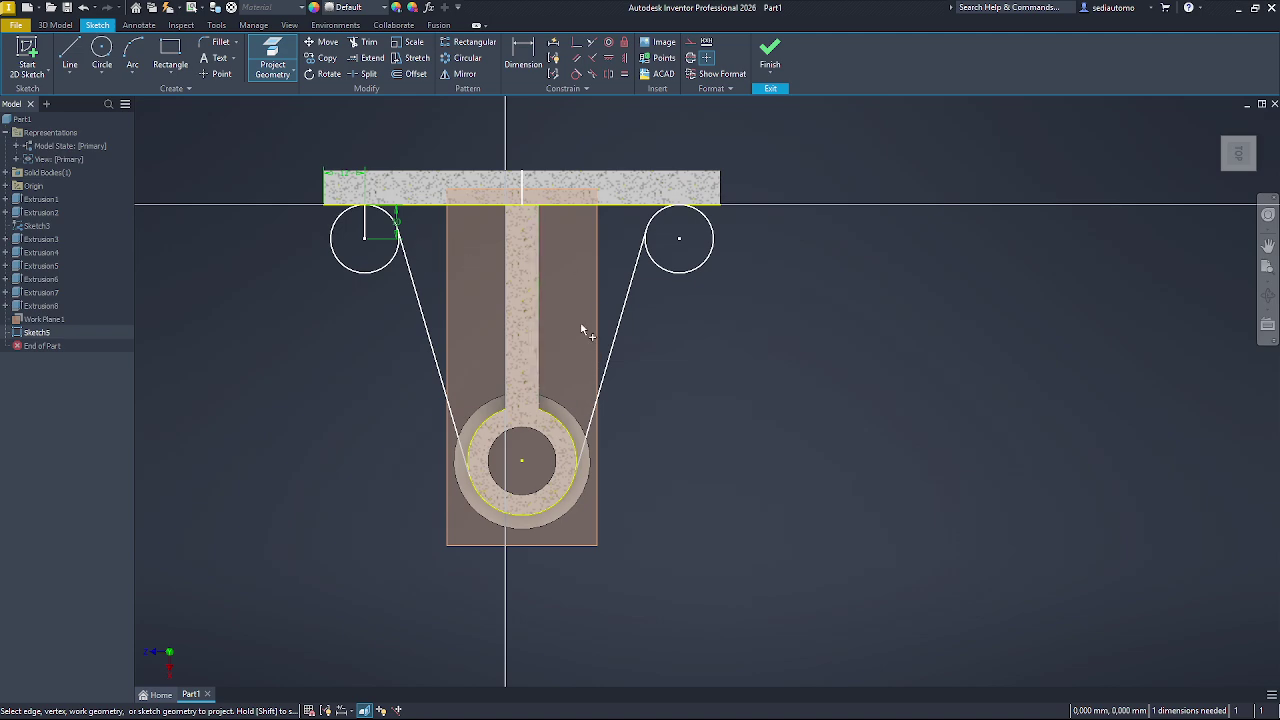
key("alt+Tab")
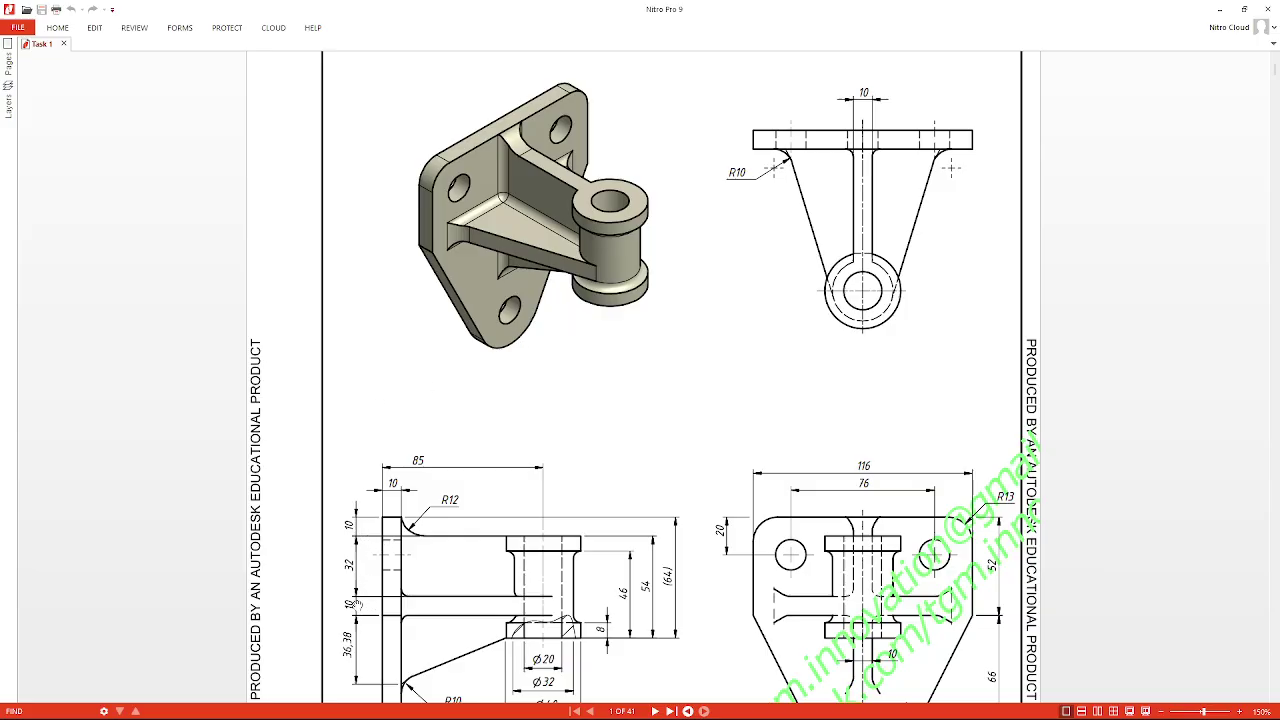
key("alt+Tab")
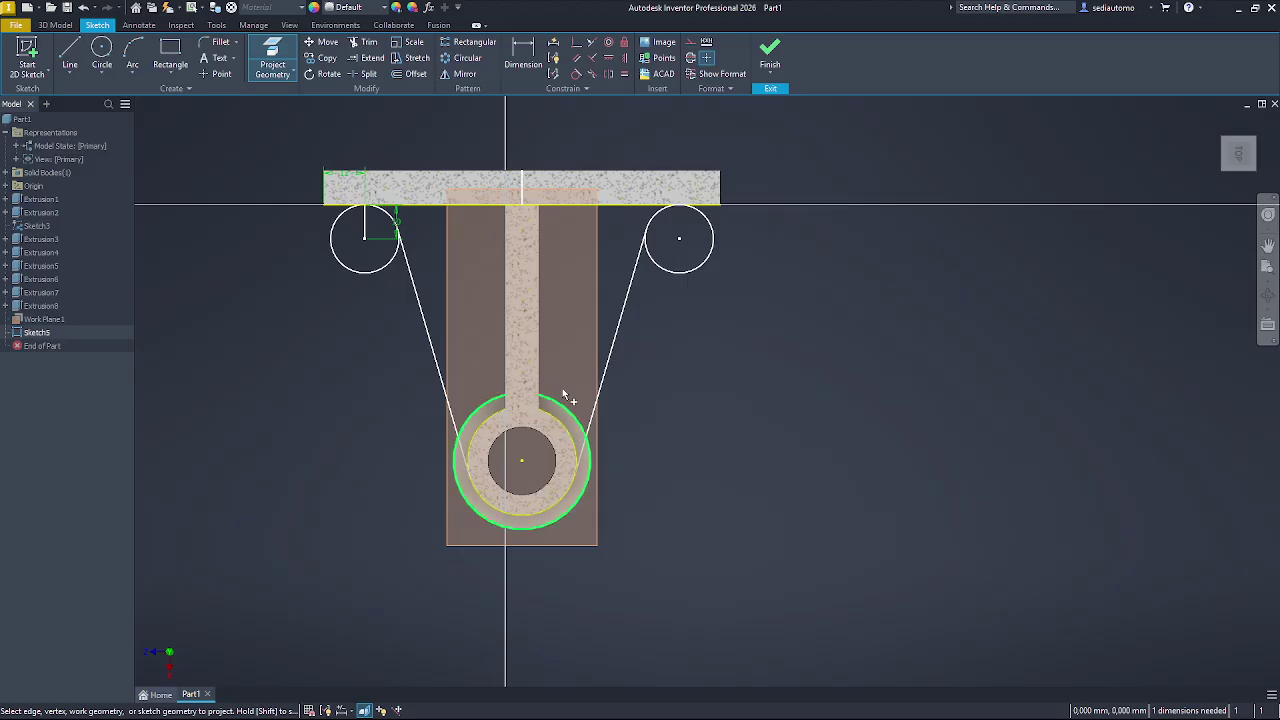
key("F6")
key("e")
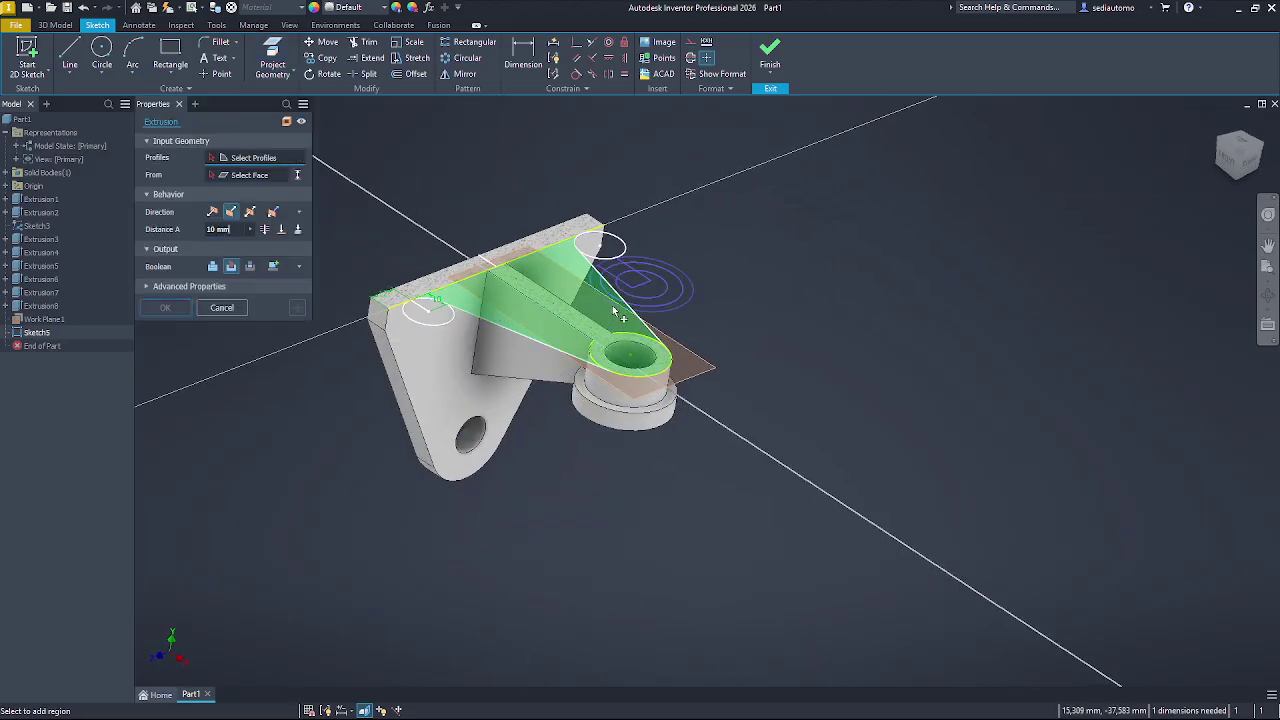
scroll(620, 318, "up", 3)
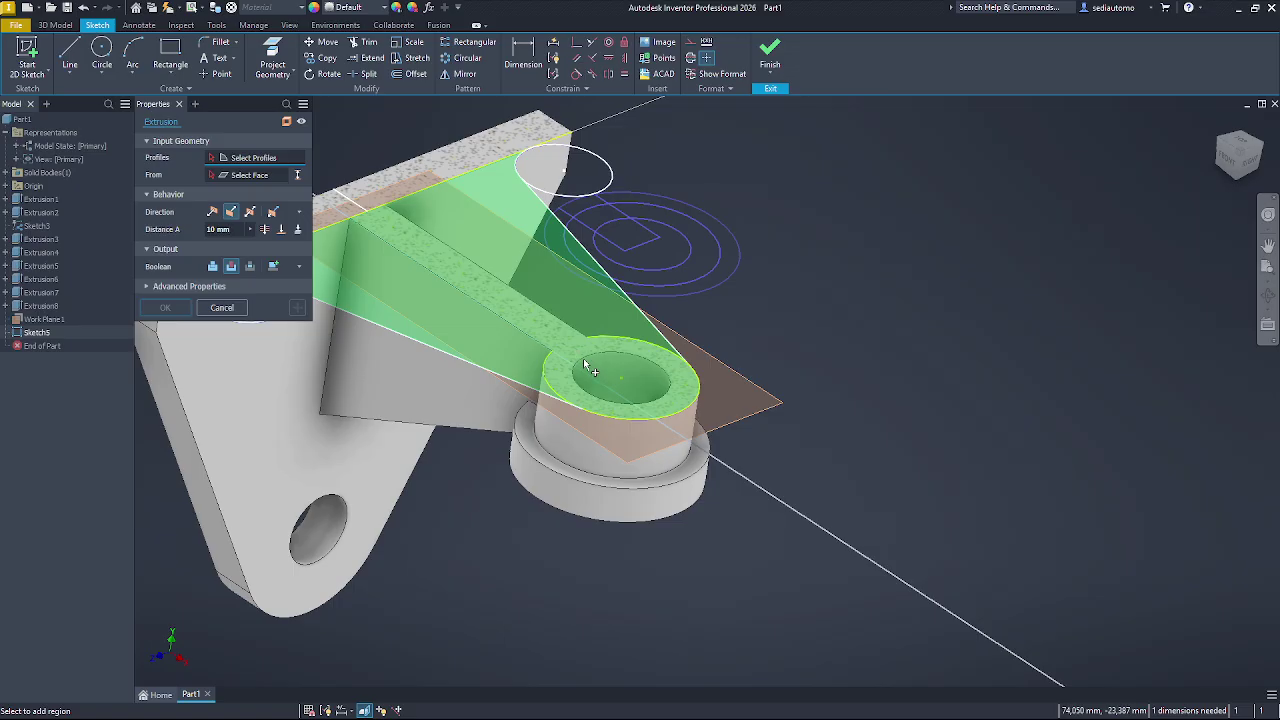
key("Escape")
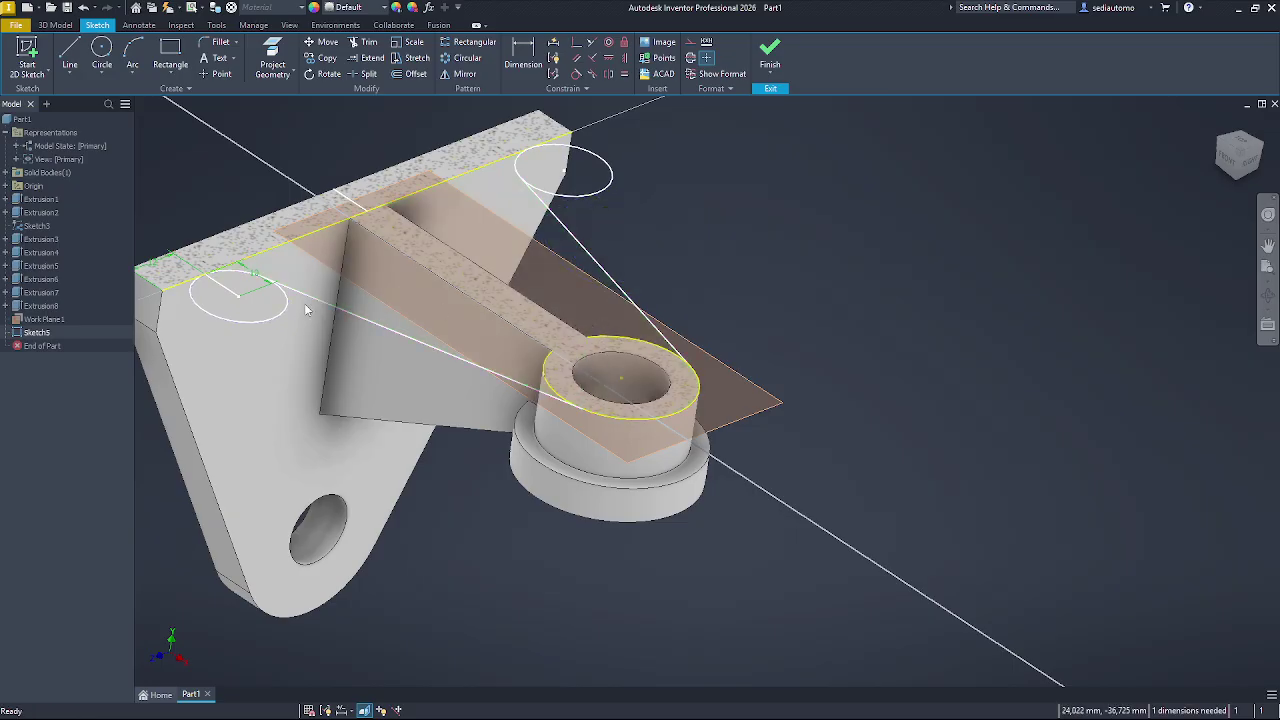
- Draw a circle centred on the boss, through the corner where the vertical rib meets its outer surface, in the horizontal rib sketch
right_click(36, 332)
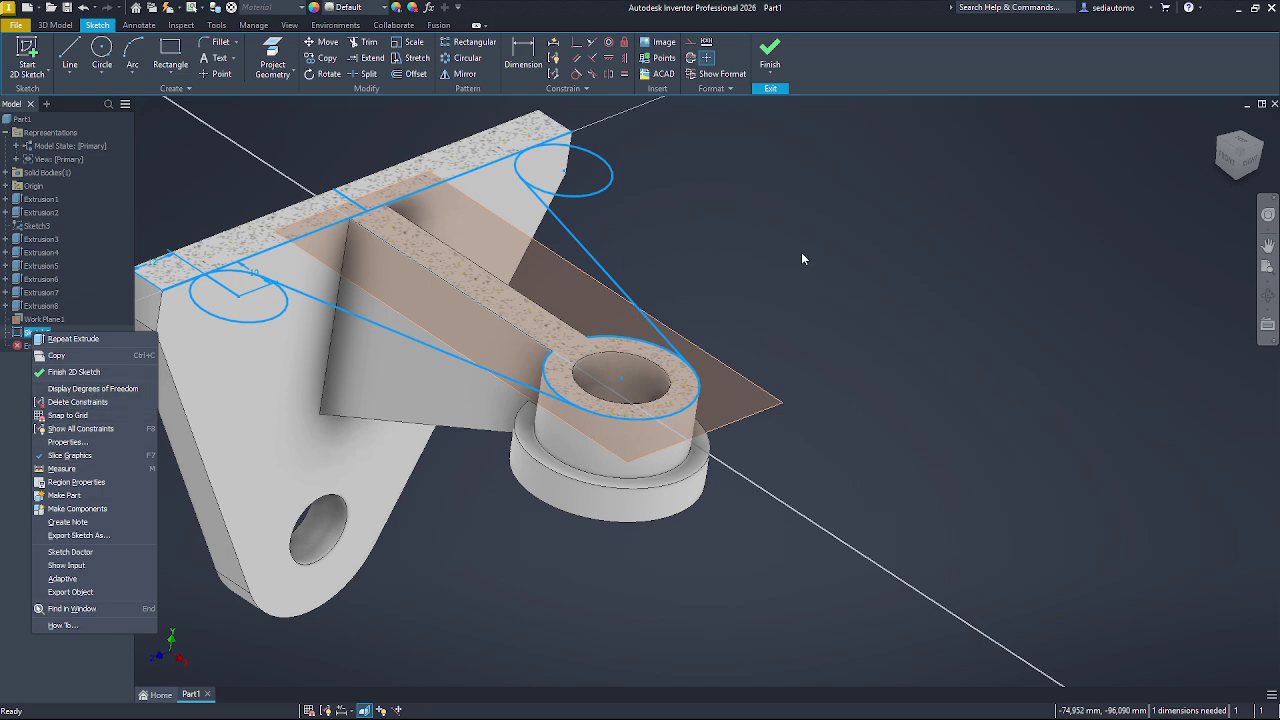
left_click(1248, 146)
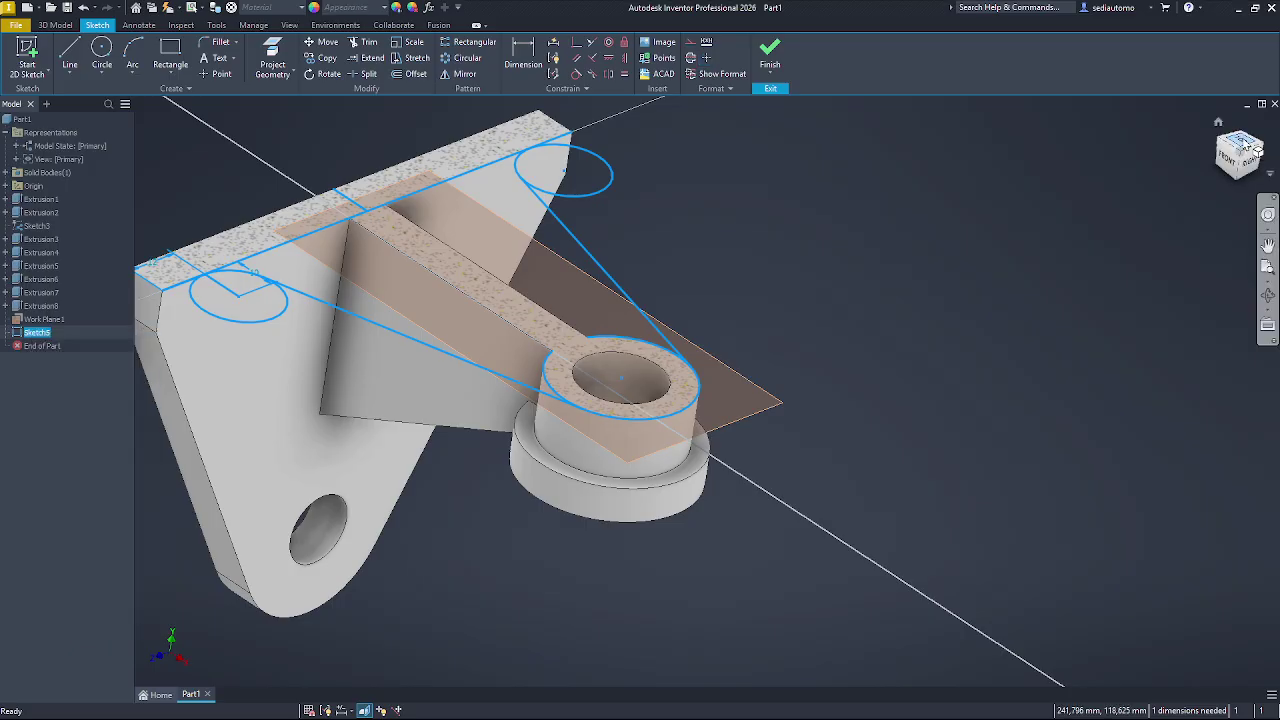
left_click(1243, 141)
scroll(727, 462, "up", 5)
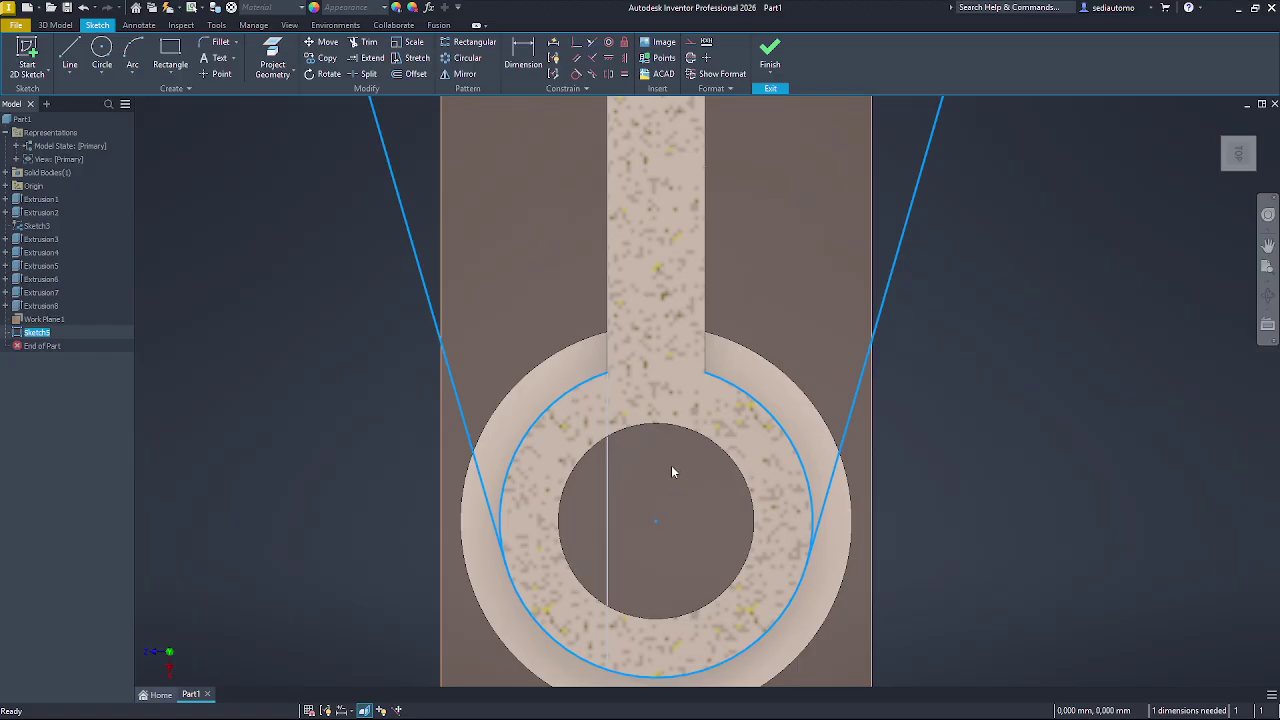
left_click(102, 58)
left_click(655, 520)
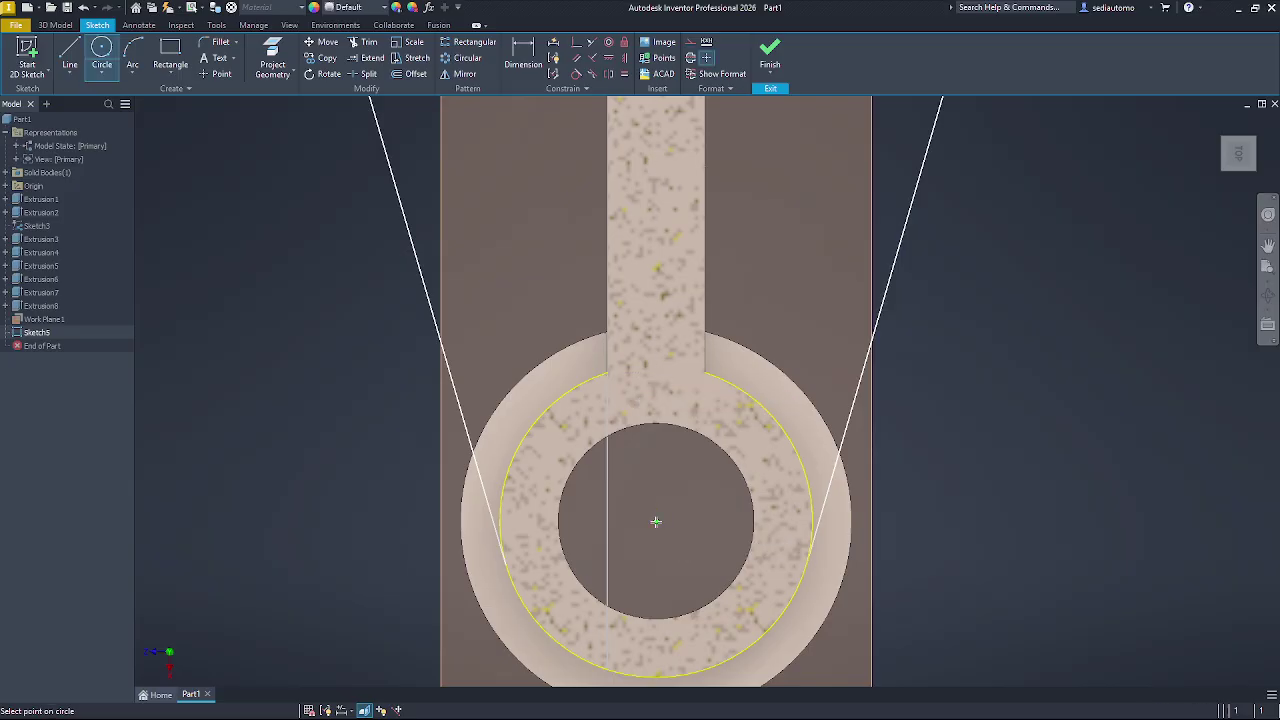
left_click(705, 372)
scroll(684, 316, "down", 2)
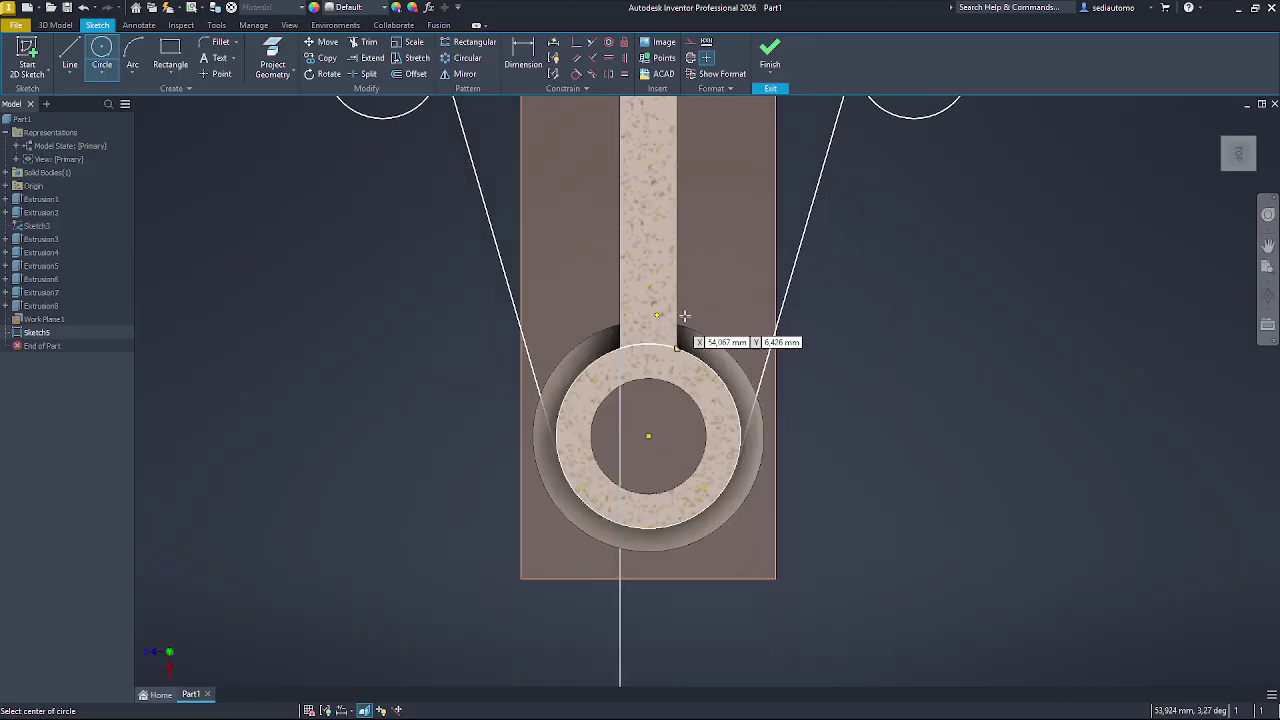
scroll(709, 300, "up", 2)
- Extrude the tapered rib profile between the plate and the boss 10 mm downward, joining it to the body
key("e")
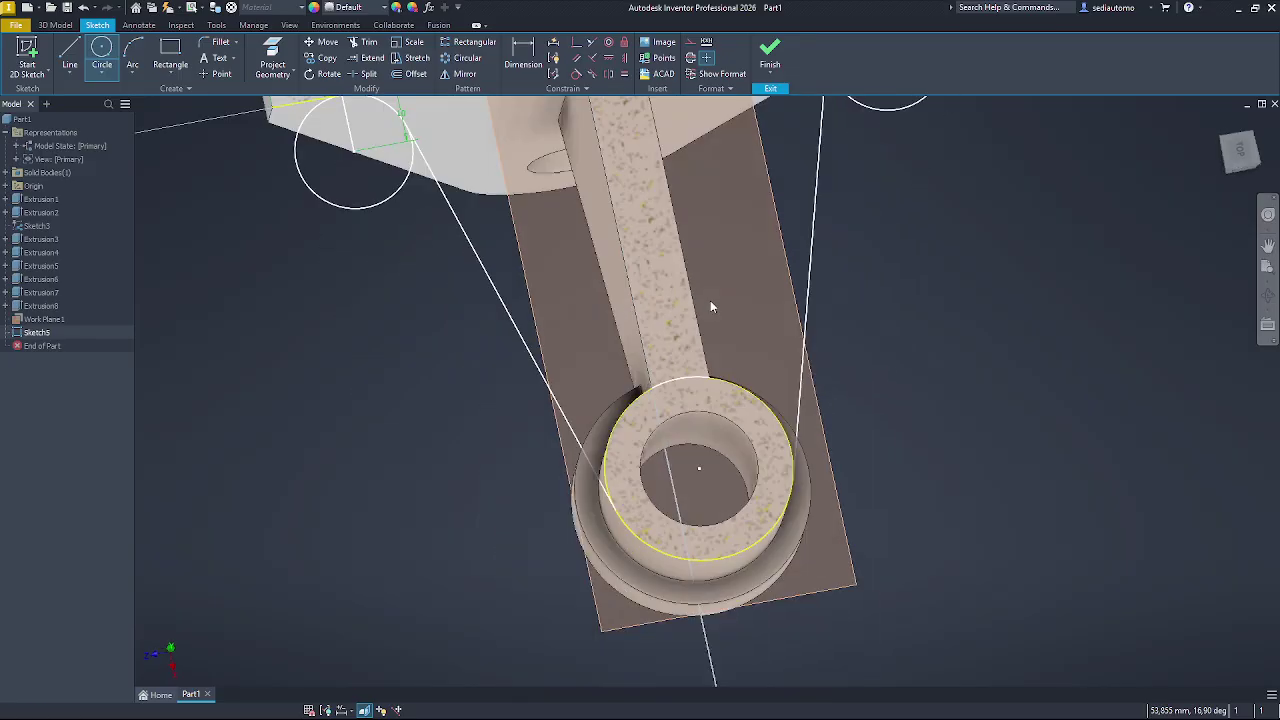
left_click(686, 345)
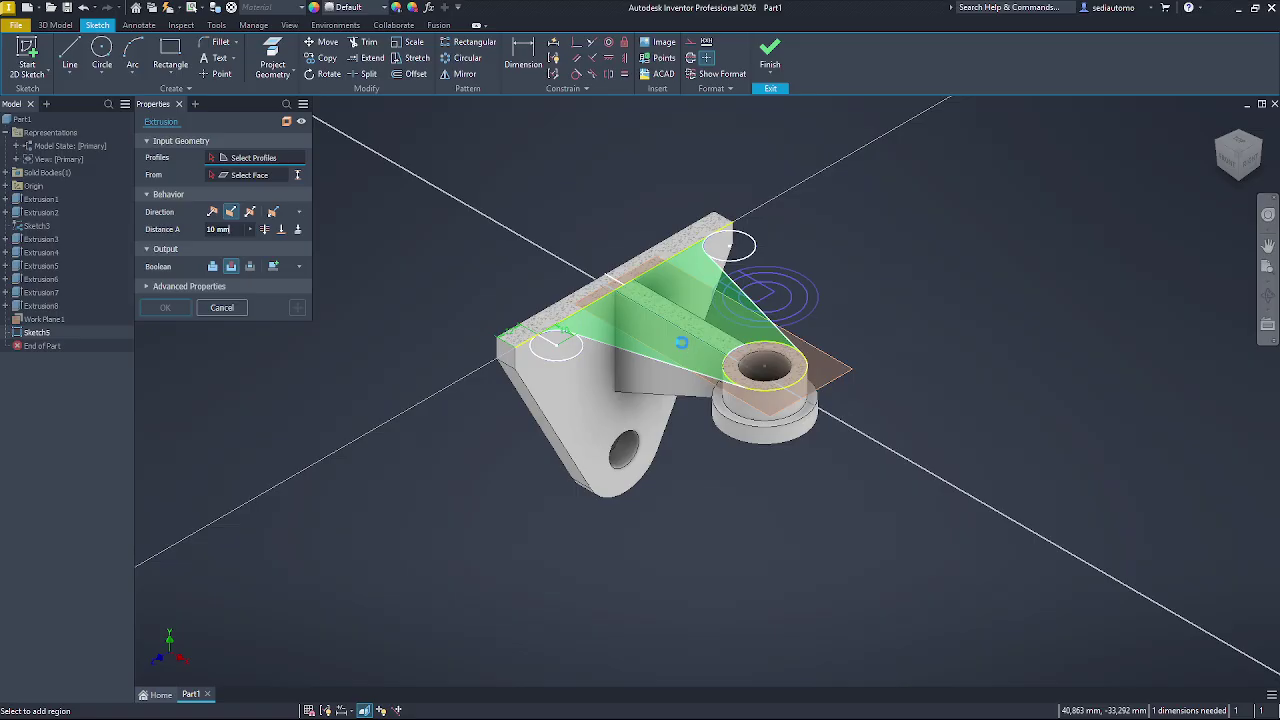
left_click(684, 347)
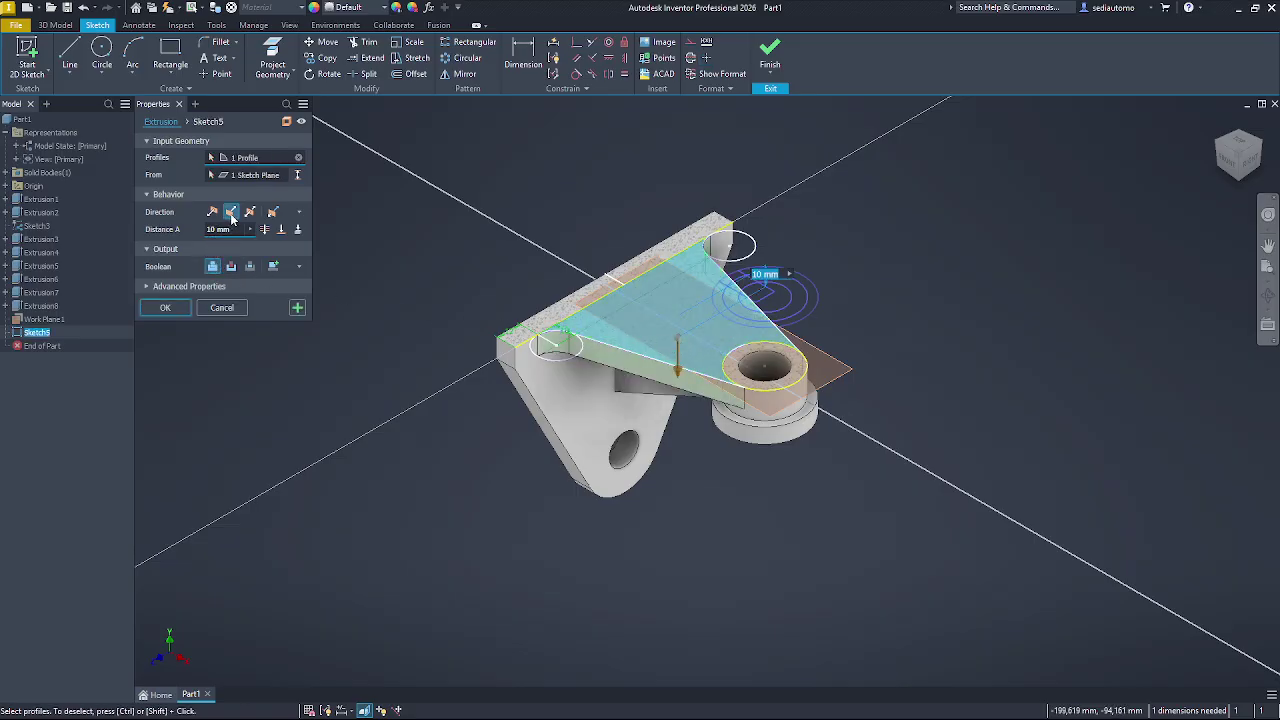
left_click(212, 212)
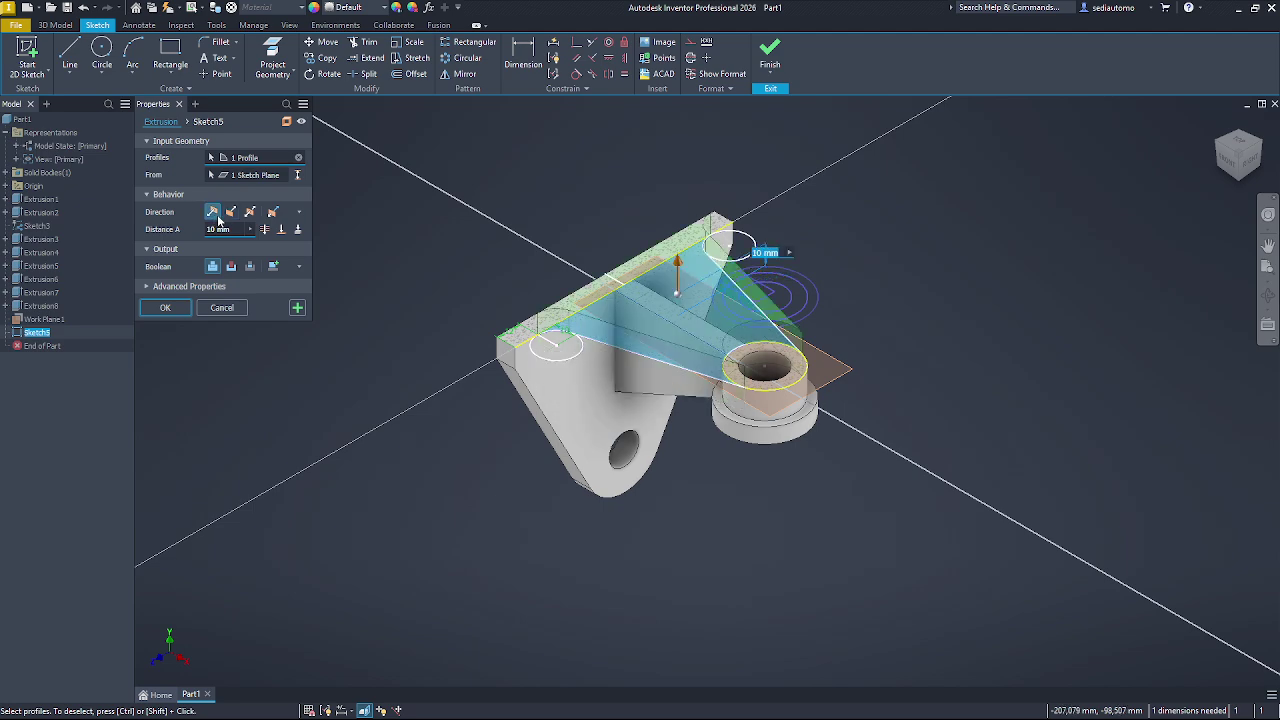
left_click(231, 213)
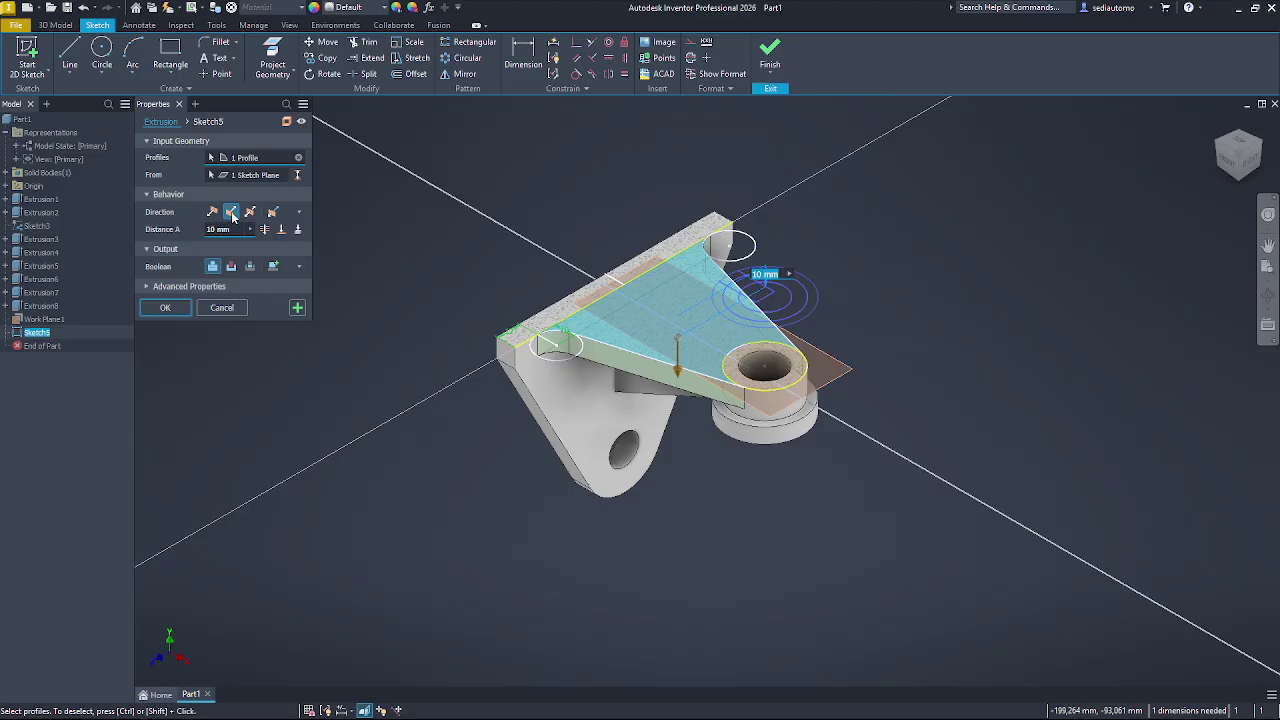
left_click(180, 309)
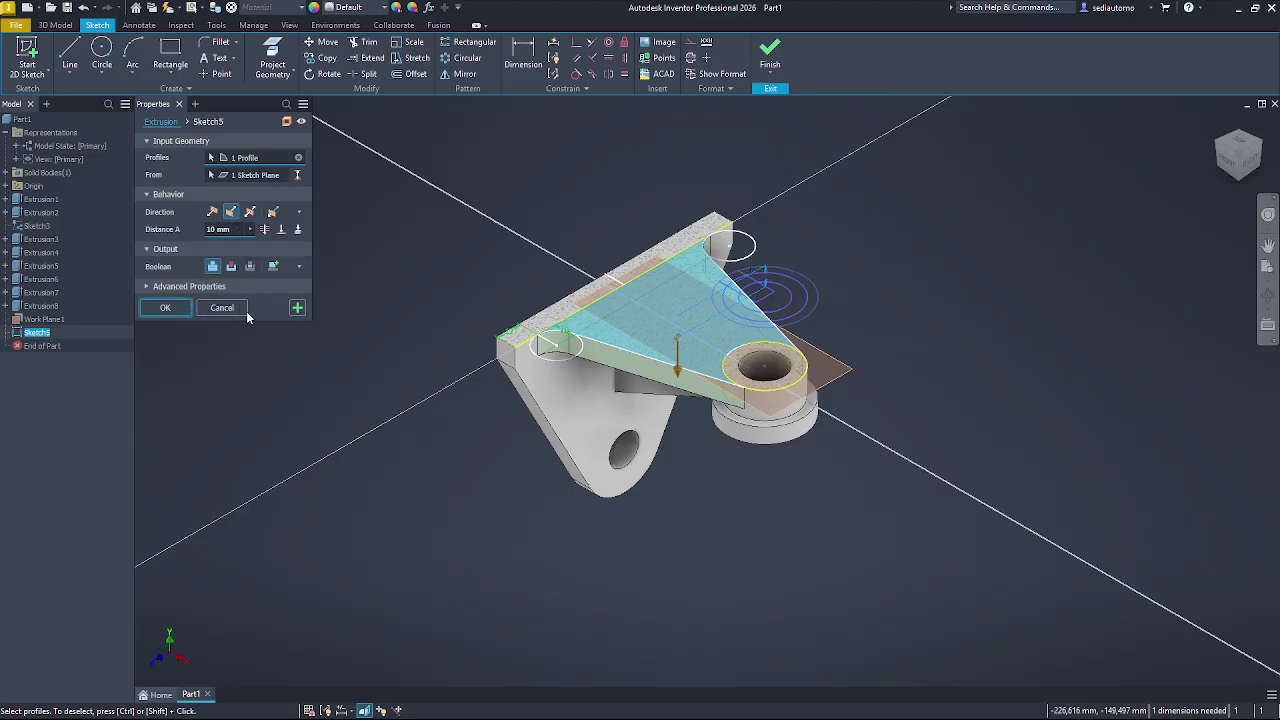
- Inspect the horizontal rib from several angles and check the fillet radii and notes in the PDF drawing
left_click(1267, 295)
left_click_drag(866, 347, 832, 303)
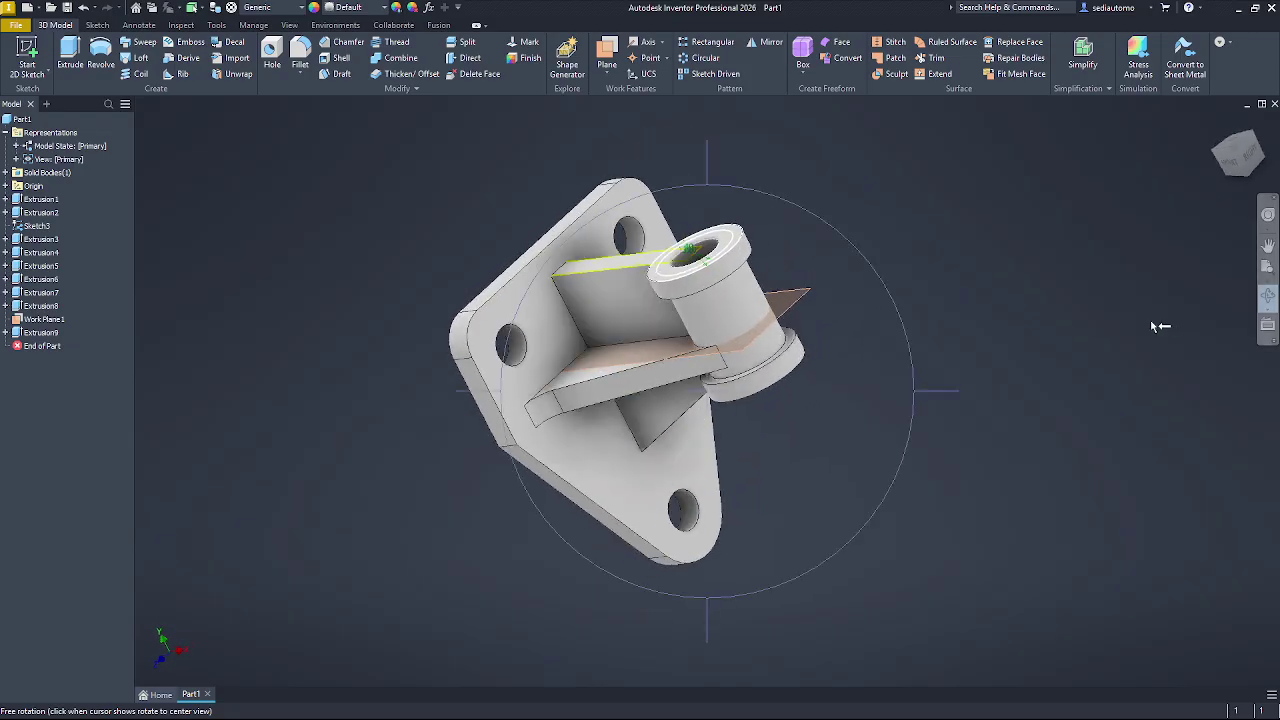
left_click_drag(730, 191, 719, 334)
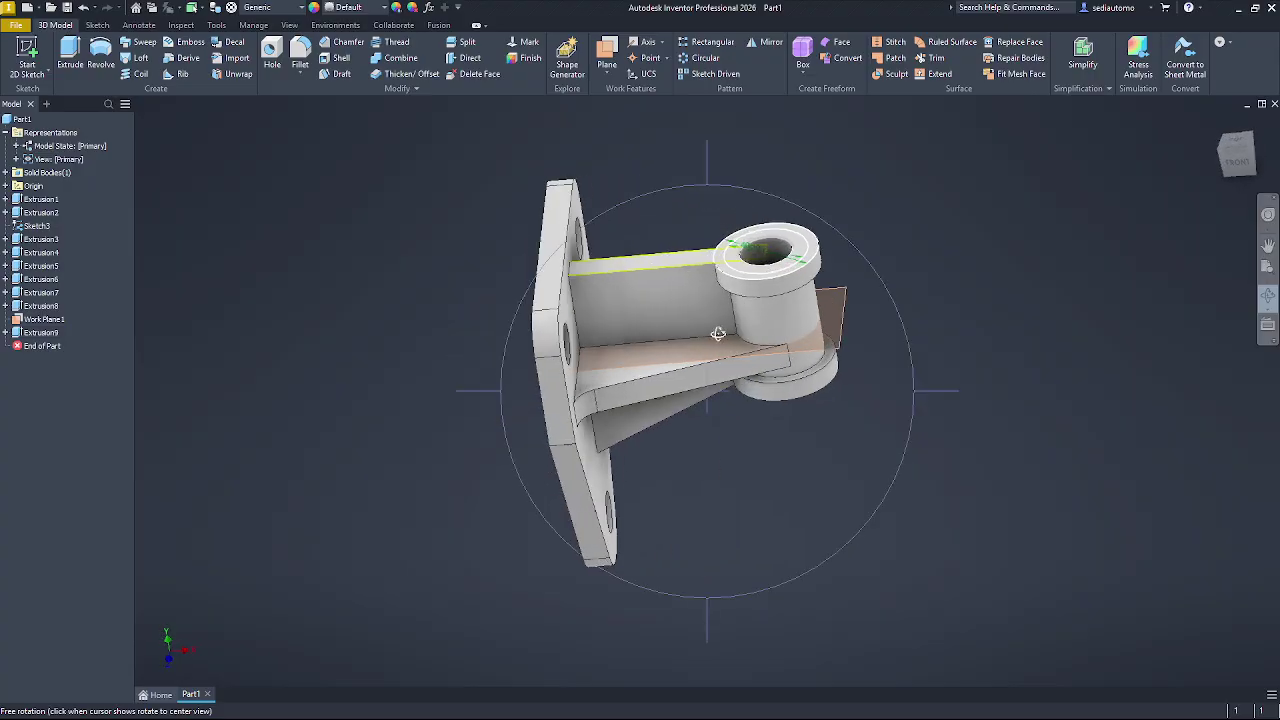
left_click_drag(600, 551, 555, 539)
key("alt+Tab")
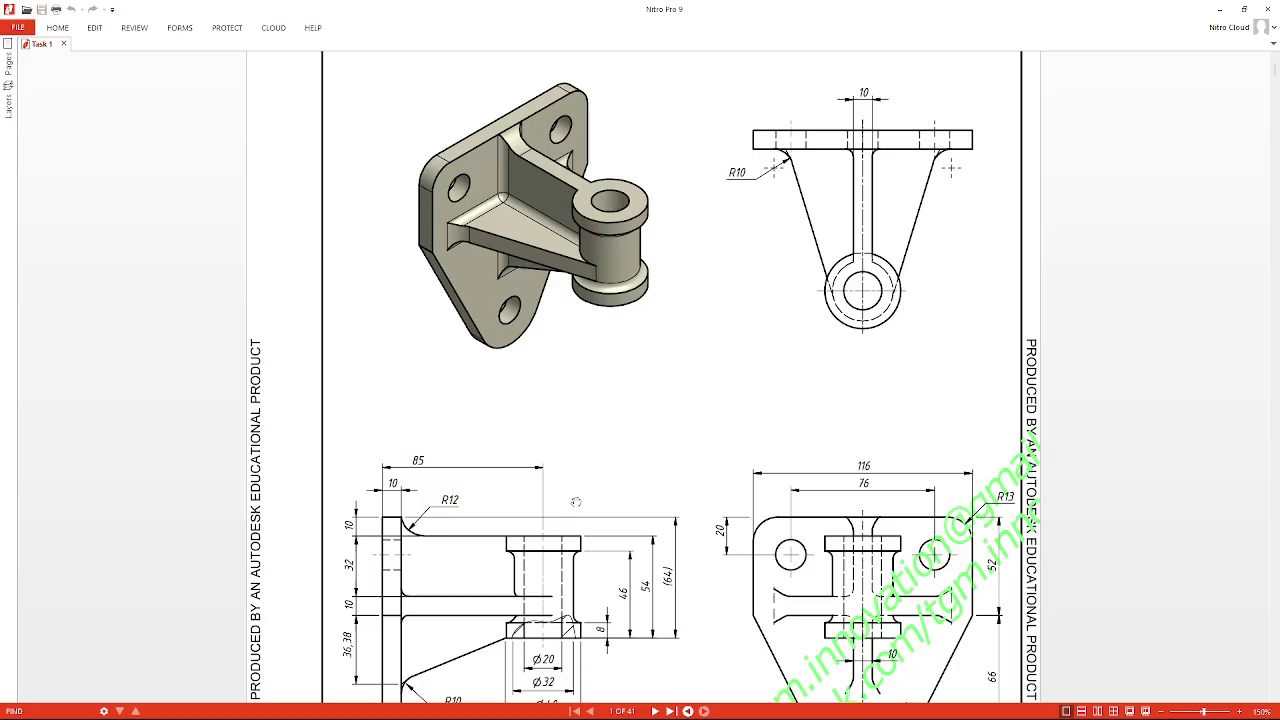
scroll(591, 478, "down", 11)
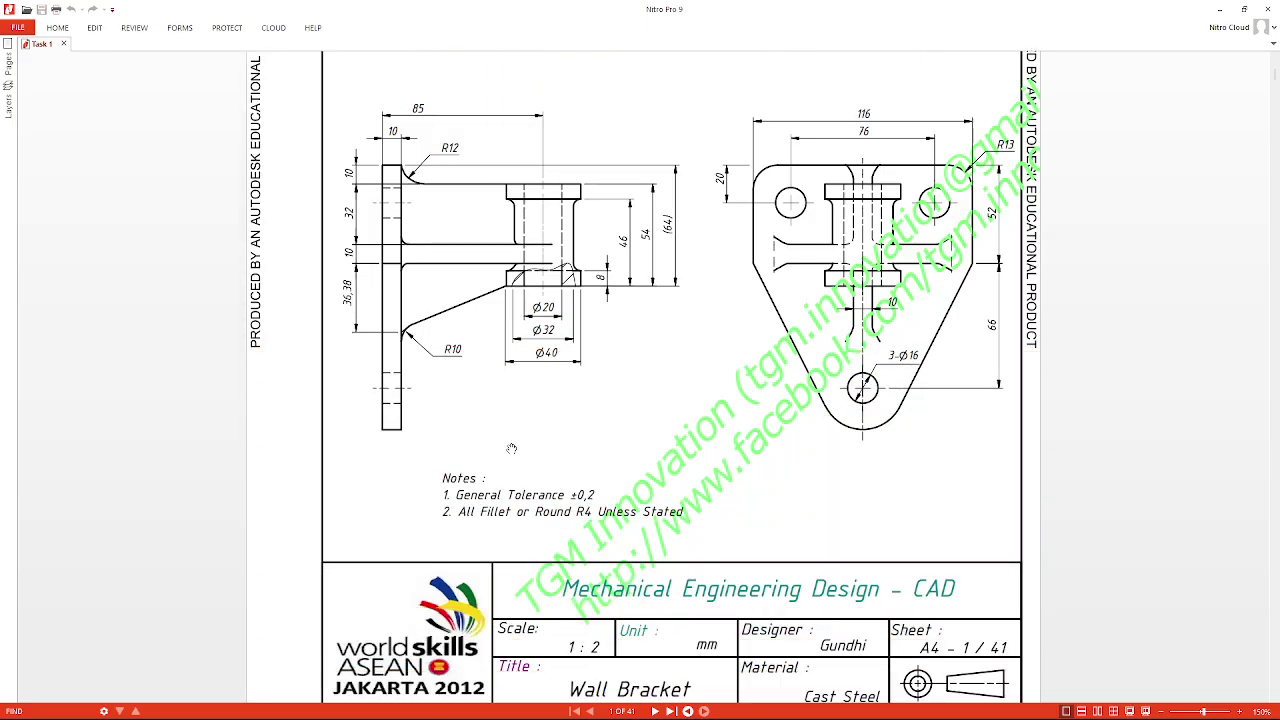
scroll(591, 498, "up", 2)
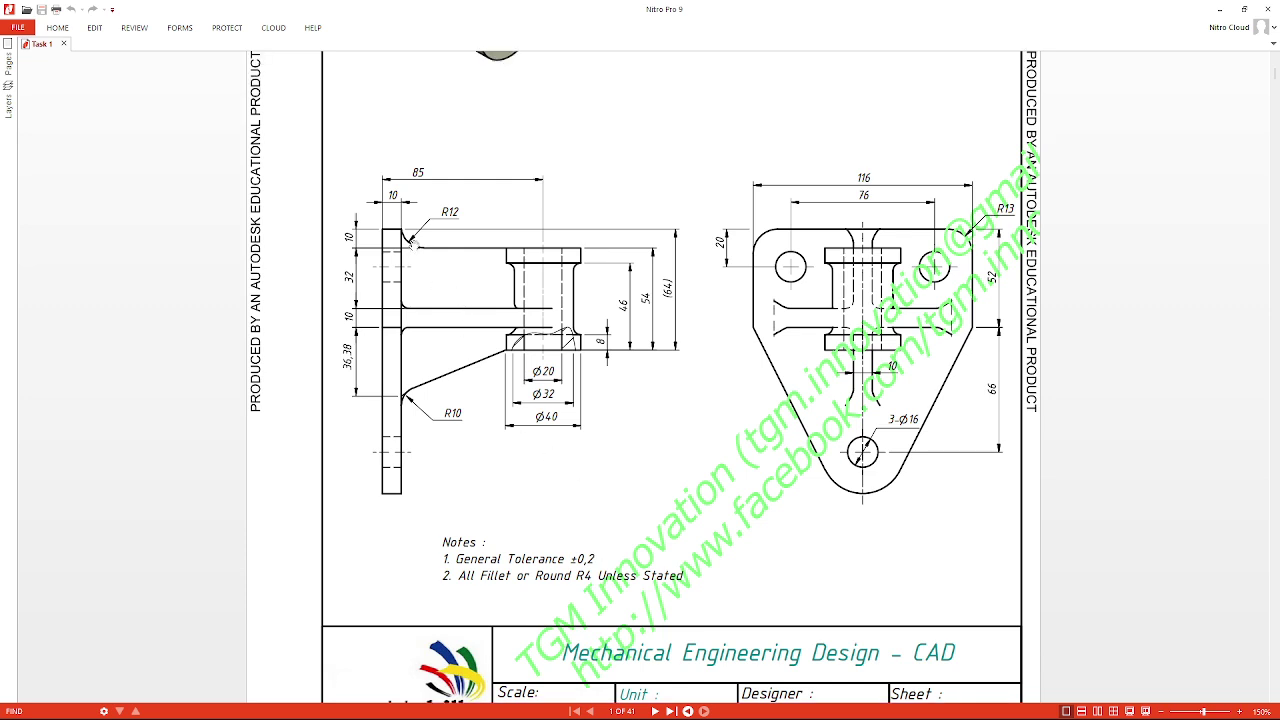
key("alt+Tab")
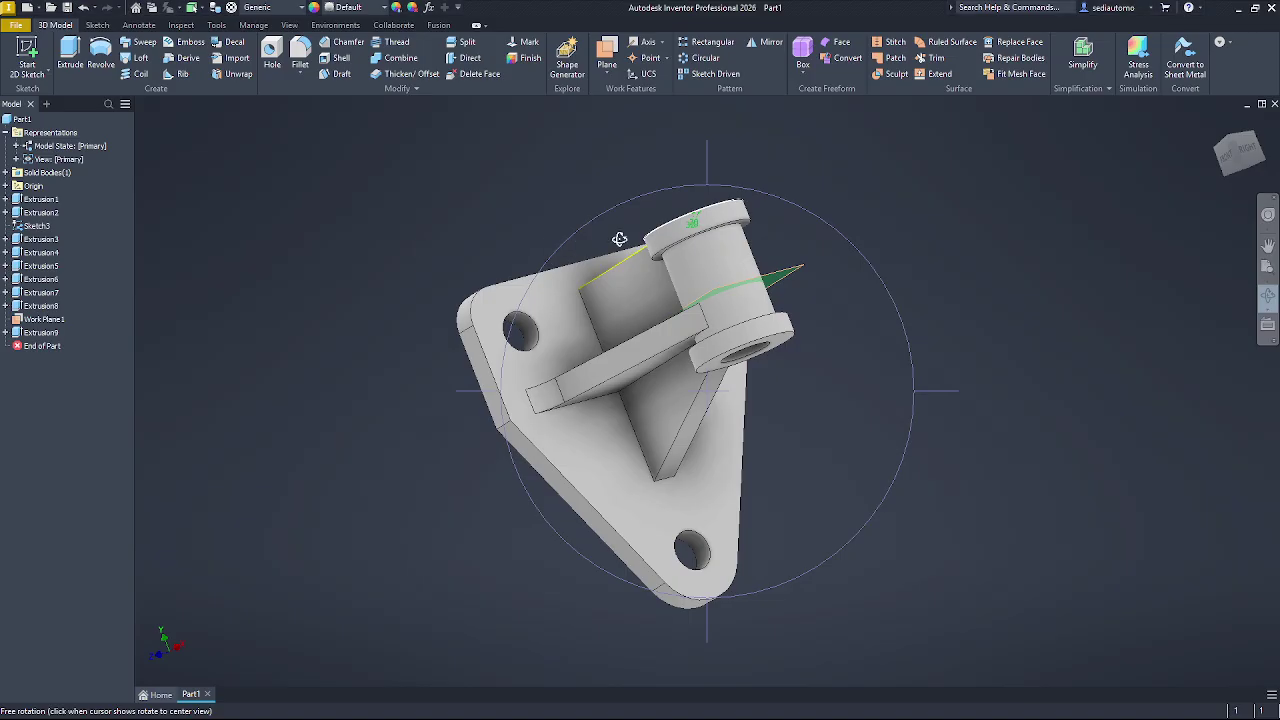
left_click_drag(634, 223, 655, 259)
- Fillet the edge where the vertical rib's upper face meets the plate with a 12 mm radius
left_click(300, 58)
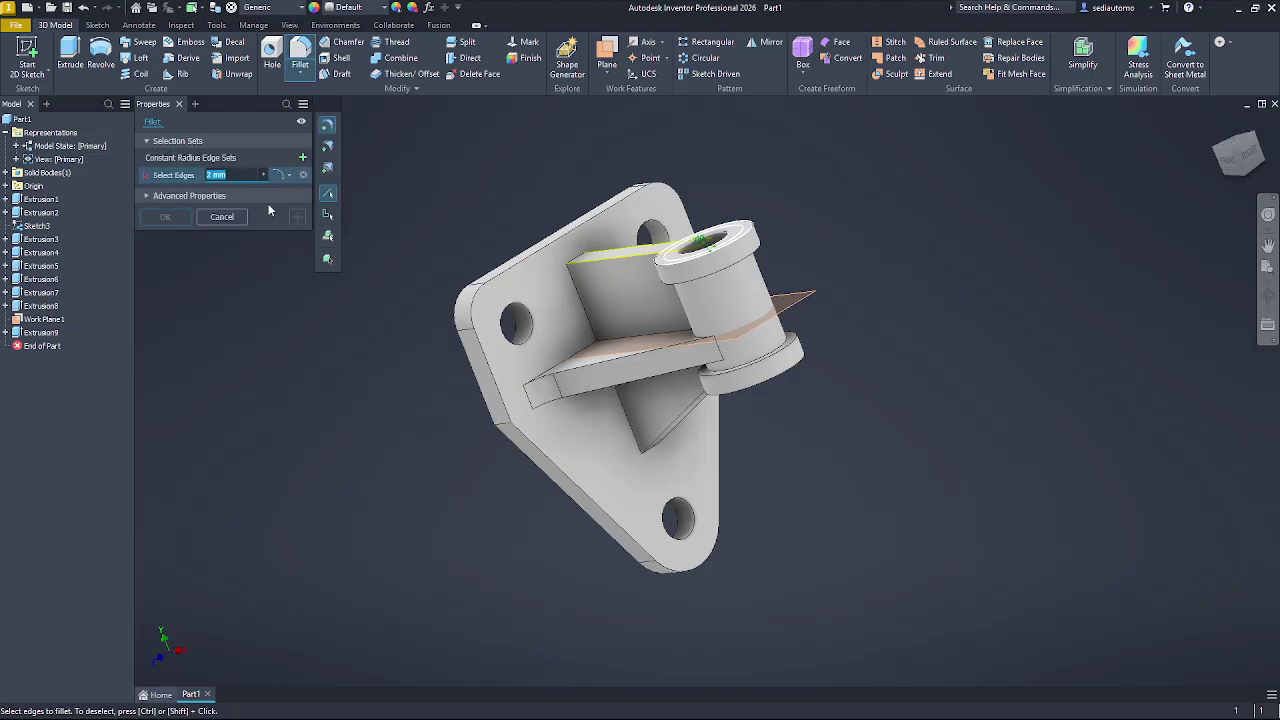
type("12")
left_click(578, 264)
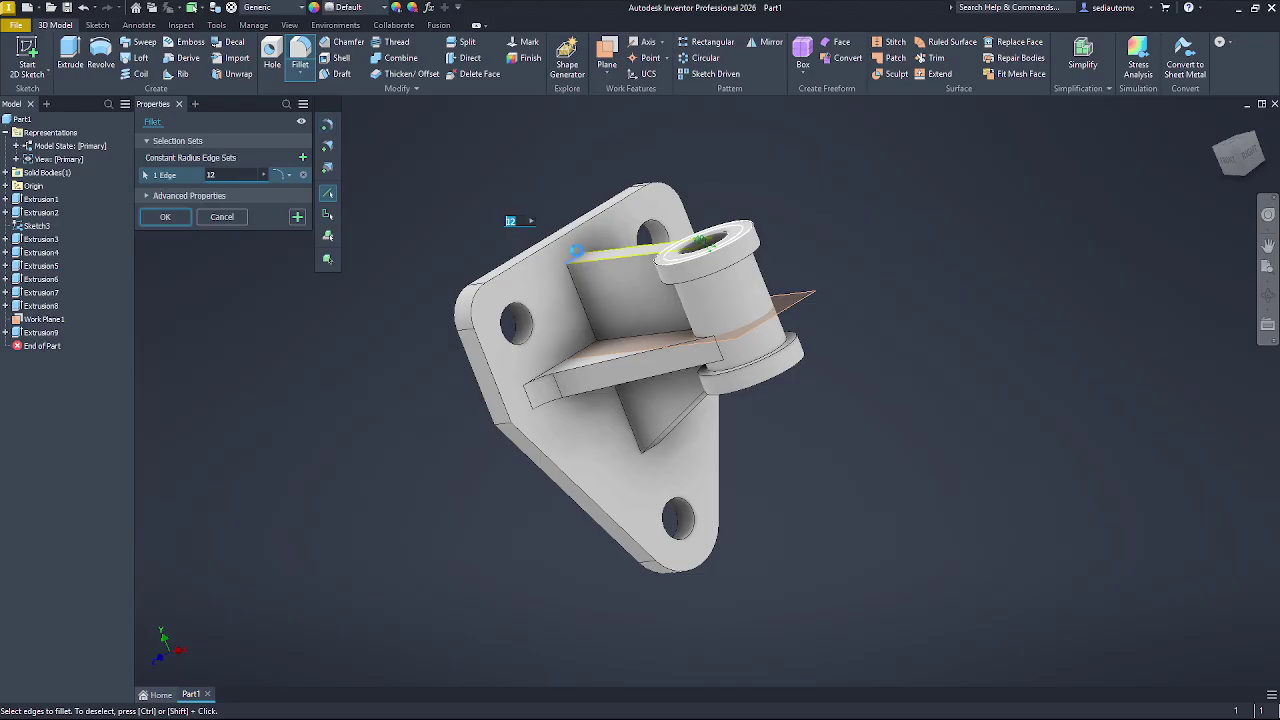
left_click(165, 217)
- Fillet the edge where the lower rib's sloped face meets the plate with a 10 mm radius
left_click(300, 55)
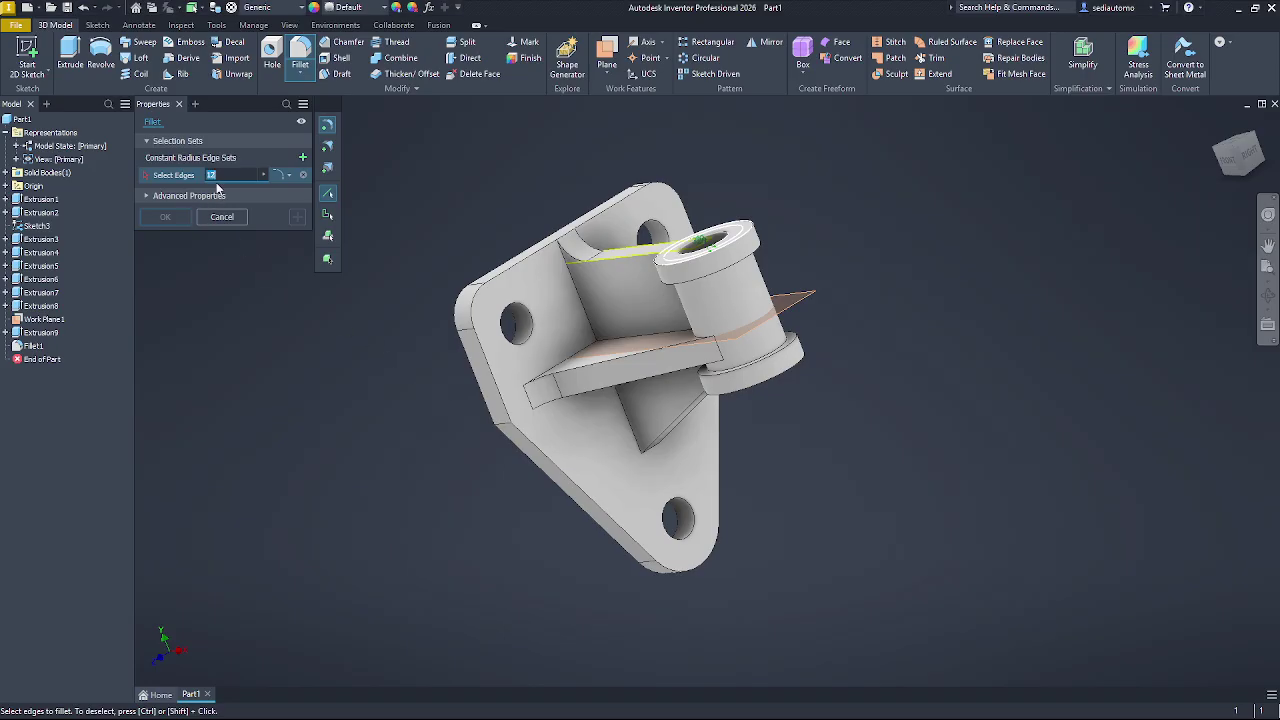
type("10")
left_click(653, 452)
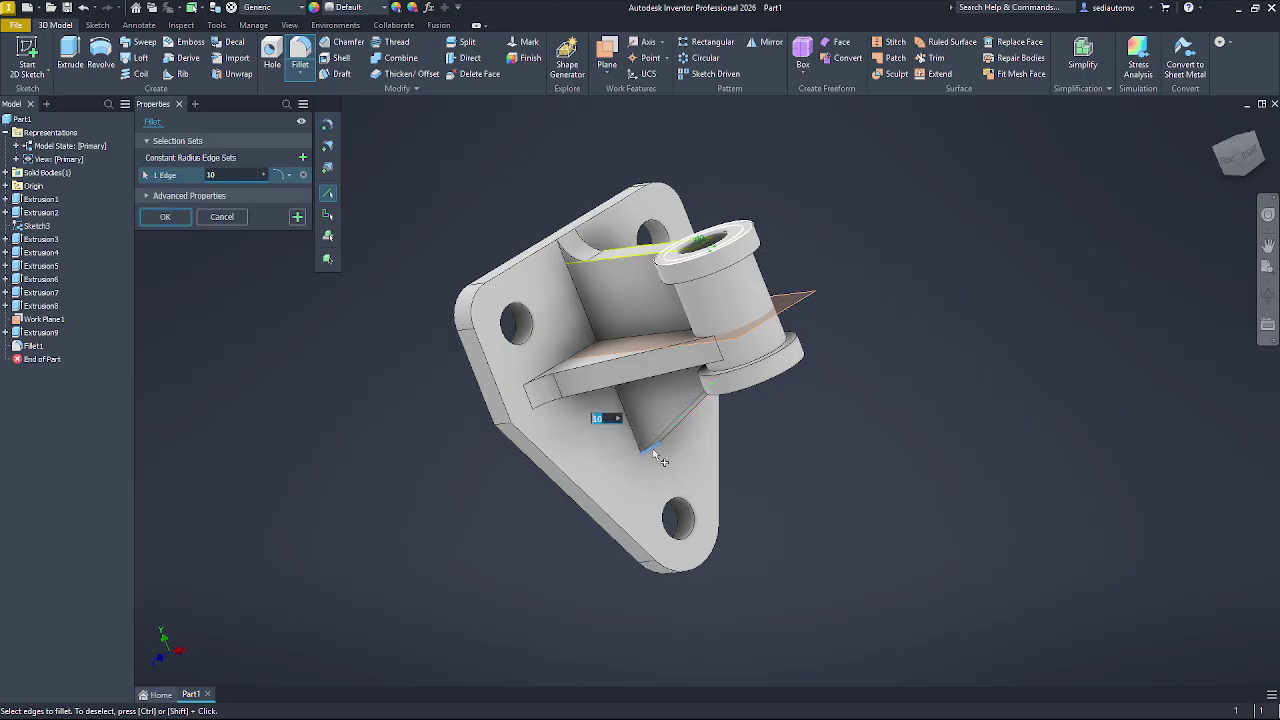
left_click(181, 218)
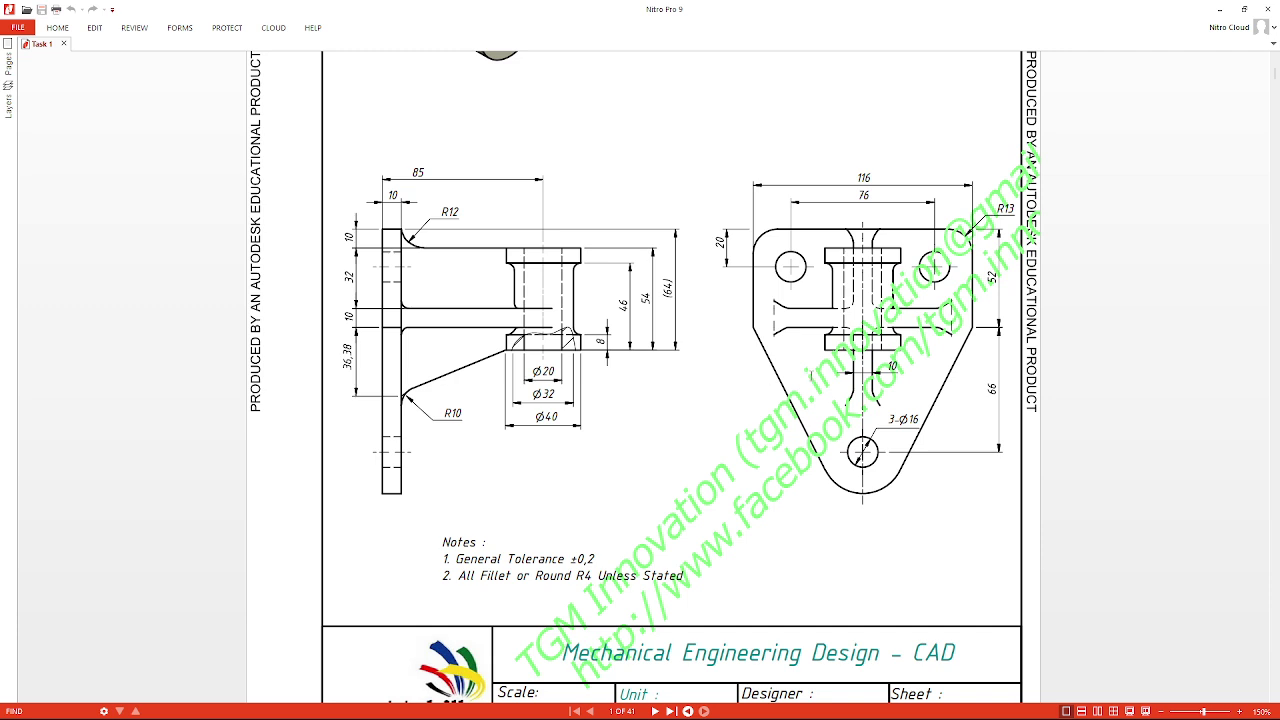
- Check the PDF's general radius note, then start a 4 mm fillet on the three upper rib junction edges and lower rib-to-plate edge on one side
scroll(780, 344, "up", 5)
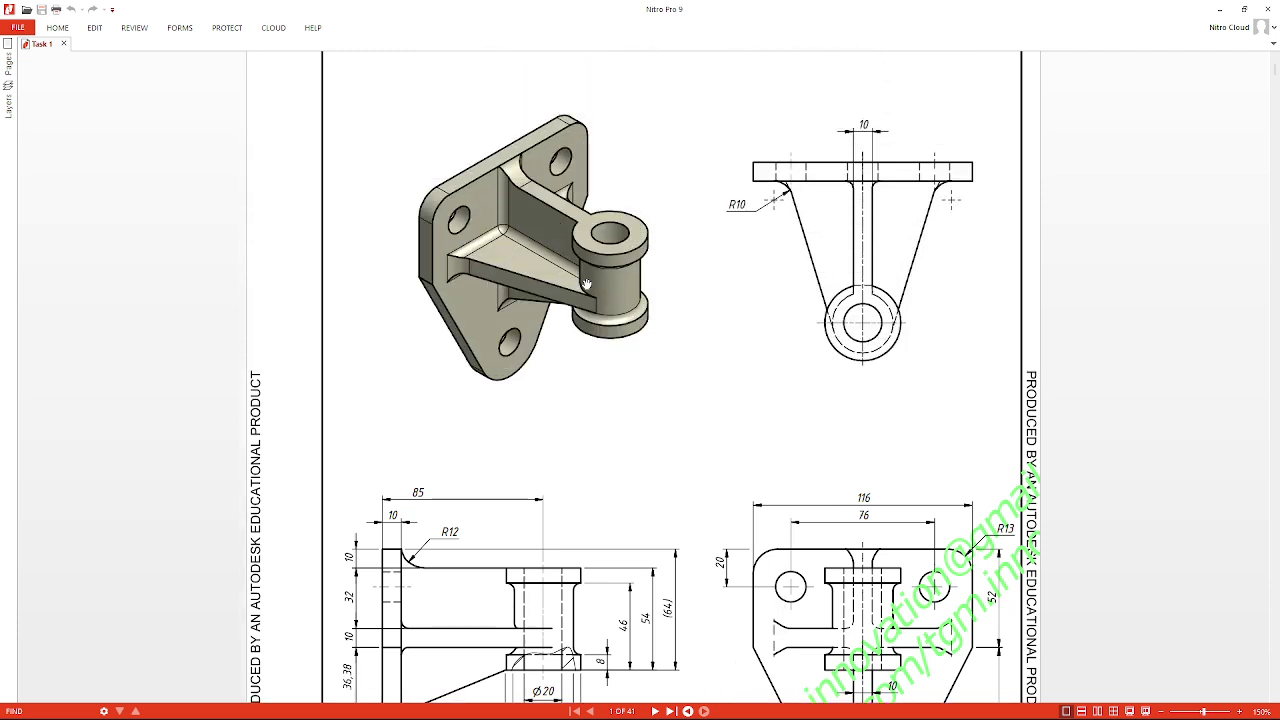
scroll(586, 284, "down", 5)
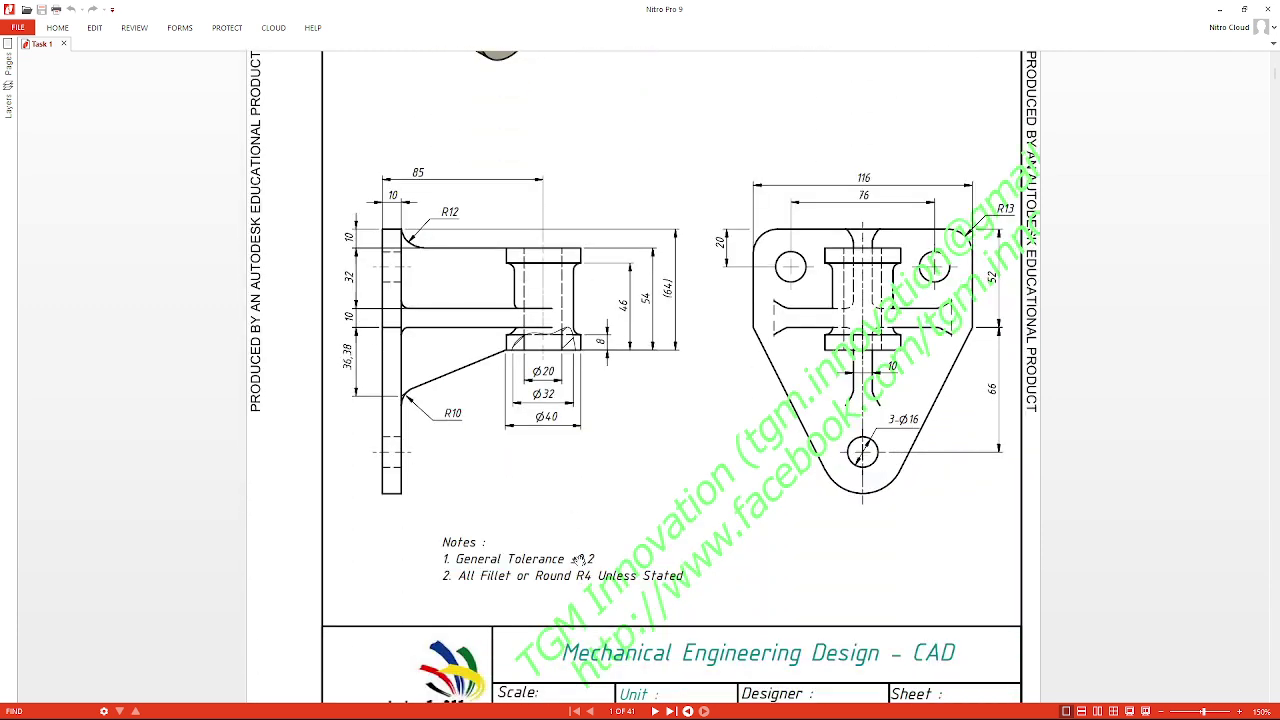
scroll(580, 559, "up", 4)
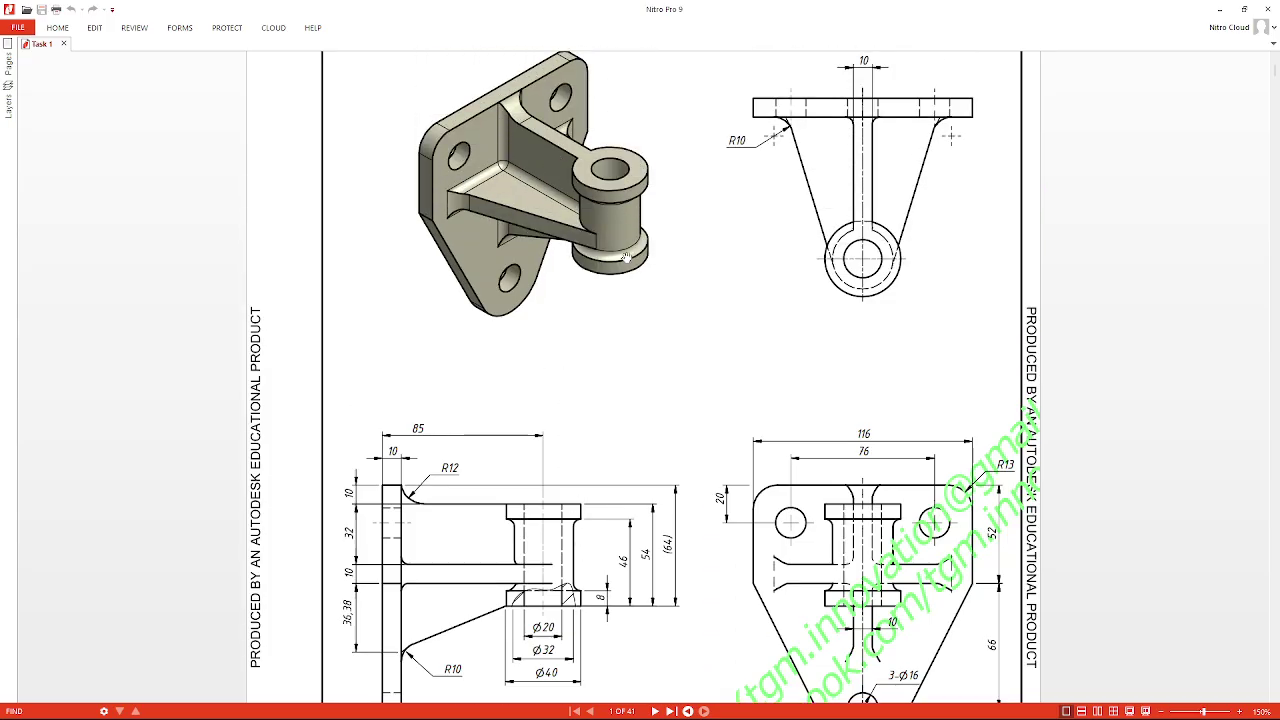
key("alt+Tab")
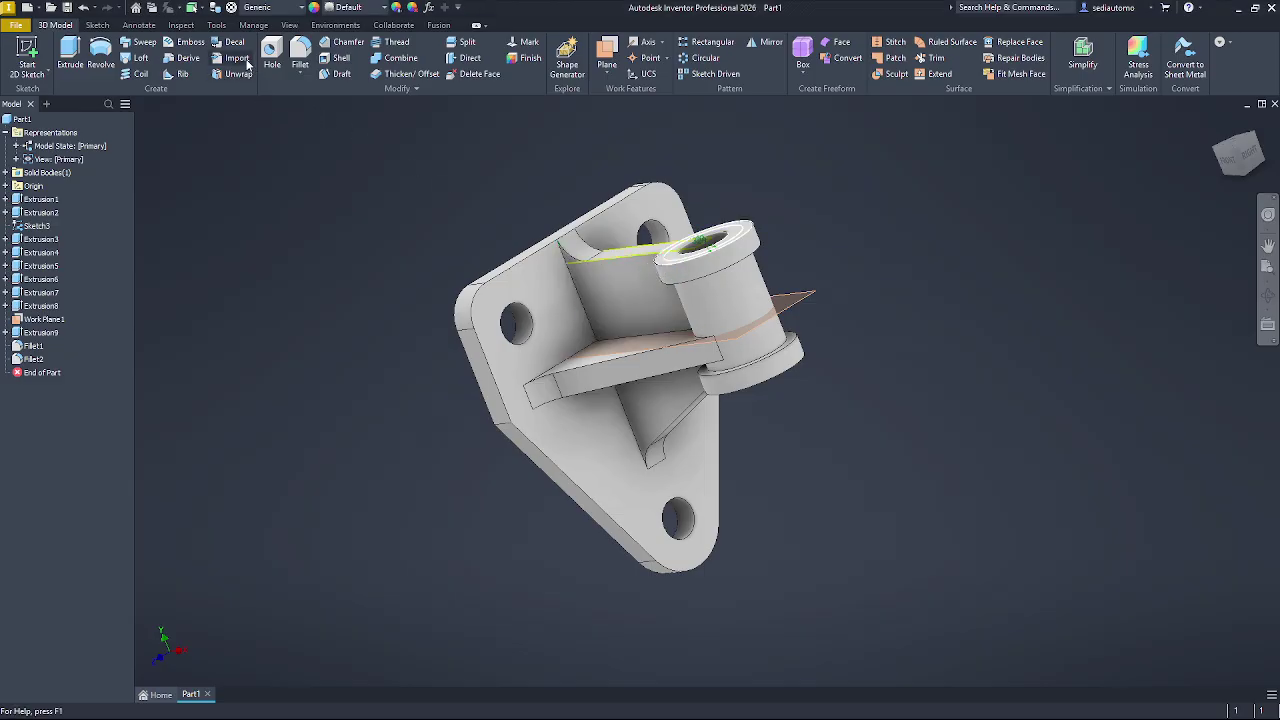
left_click(300, 55)
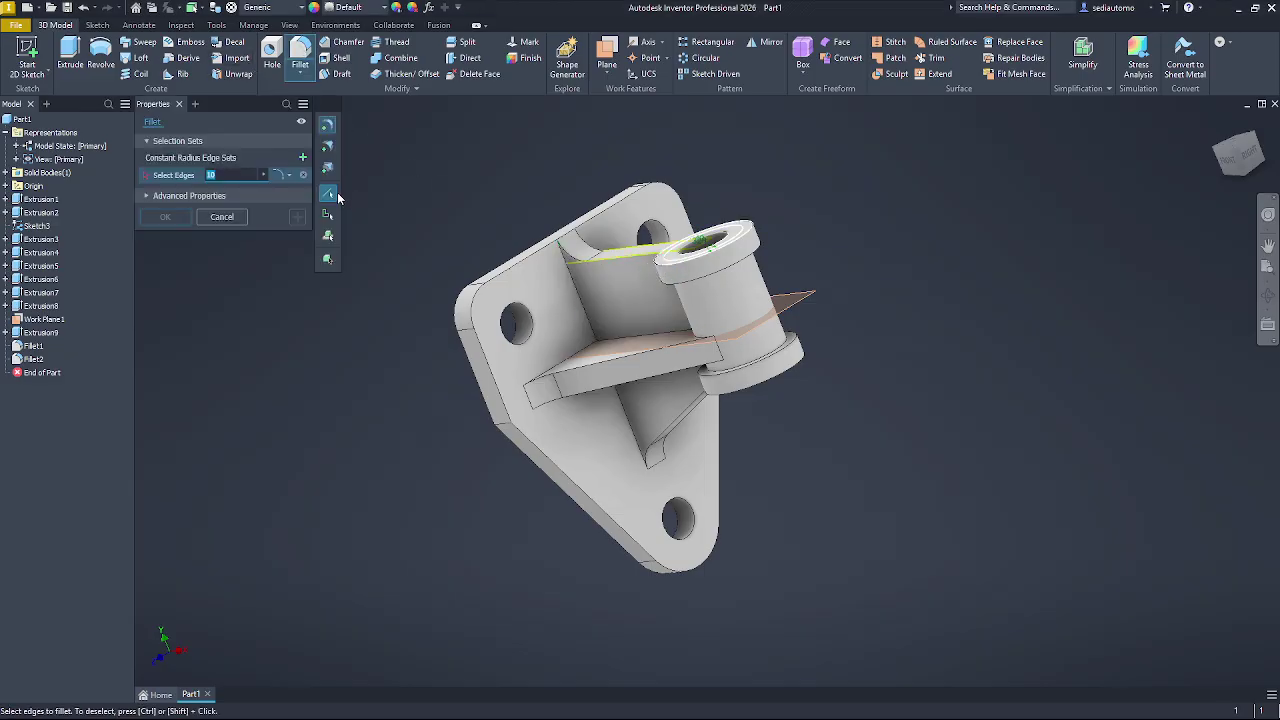
left_click(590, 325)
left_click(588, 358)
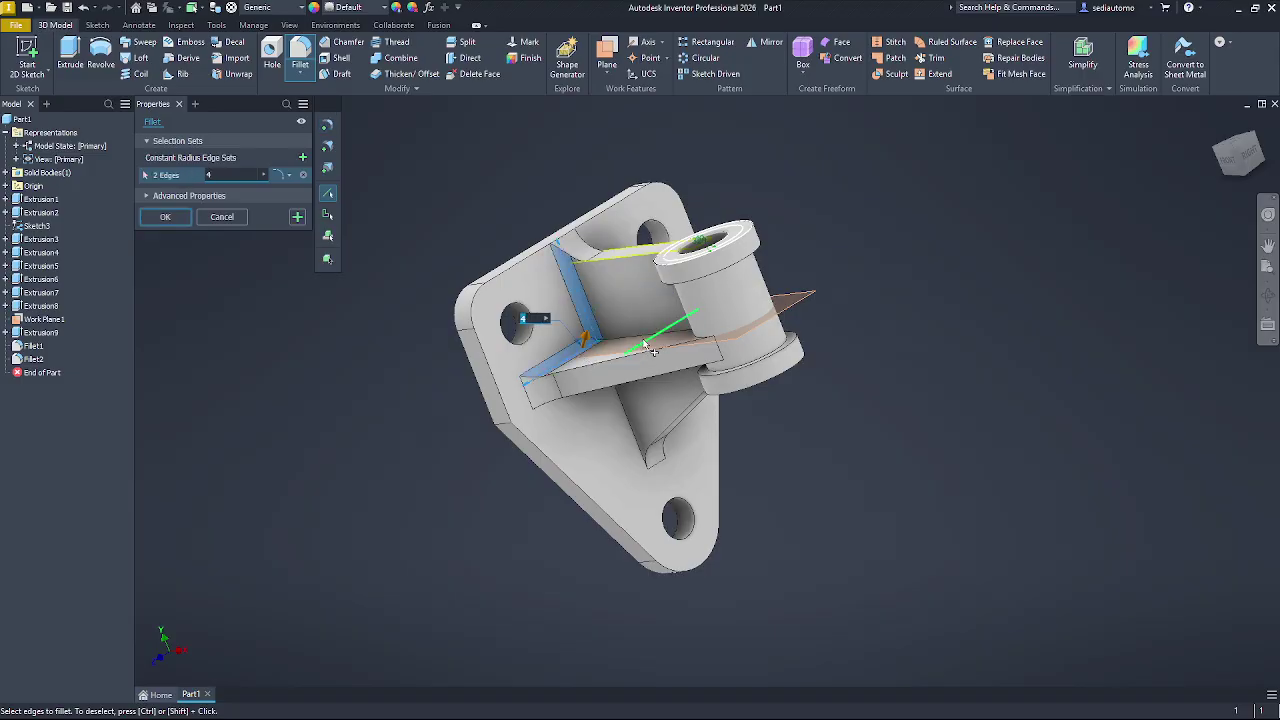
left_click(648, 348)
left_click(645, 435)
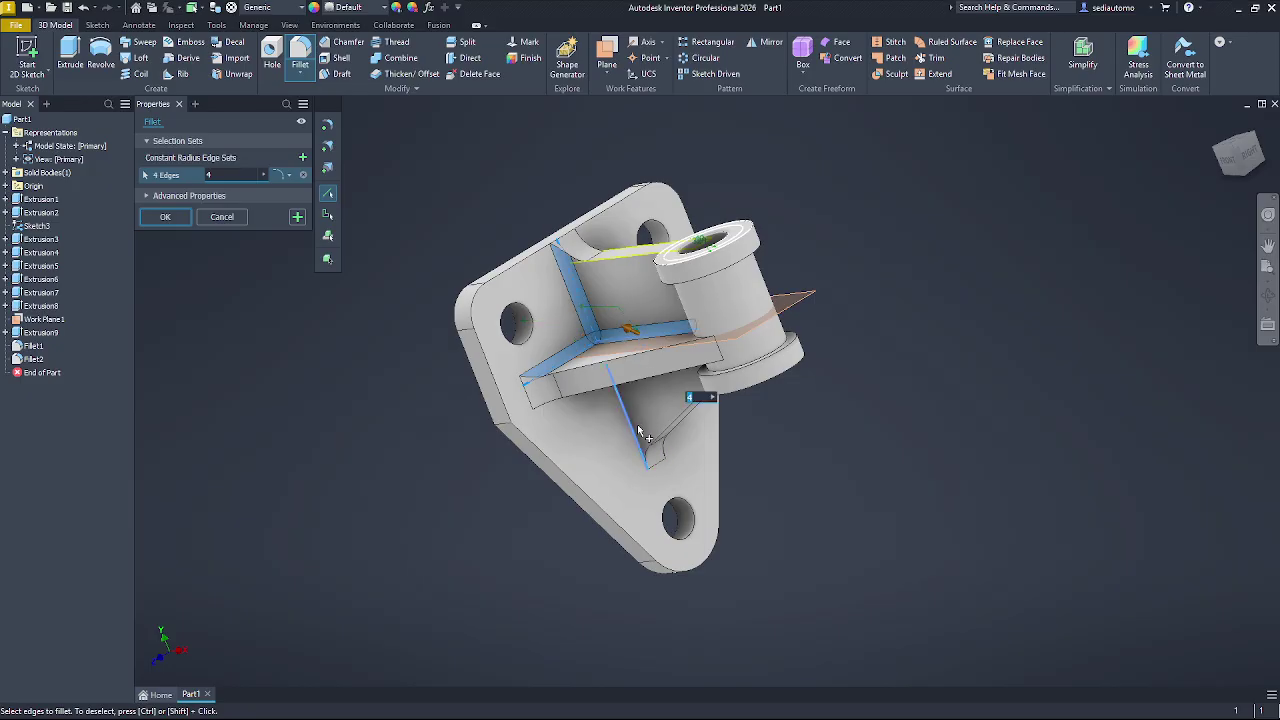
- Add the two edges beneath the horizontal rib, along the plate and the vertical rib on the same side, to the 4 mm fillet
key("F4")
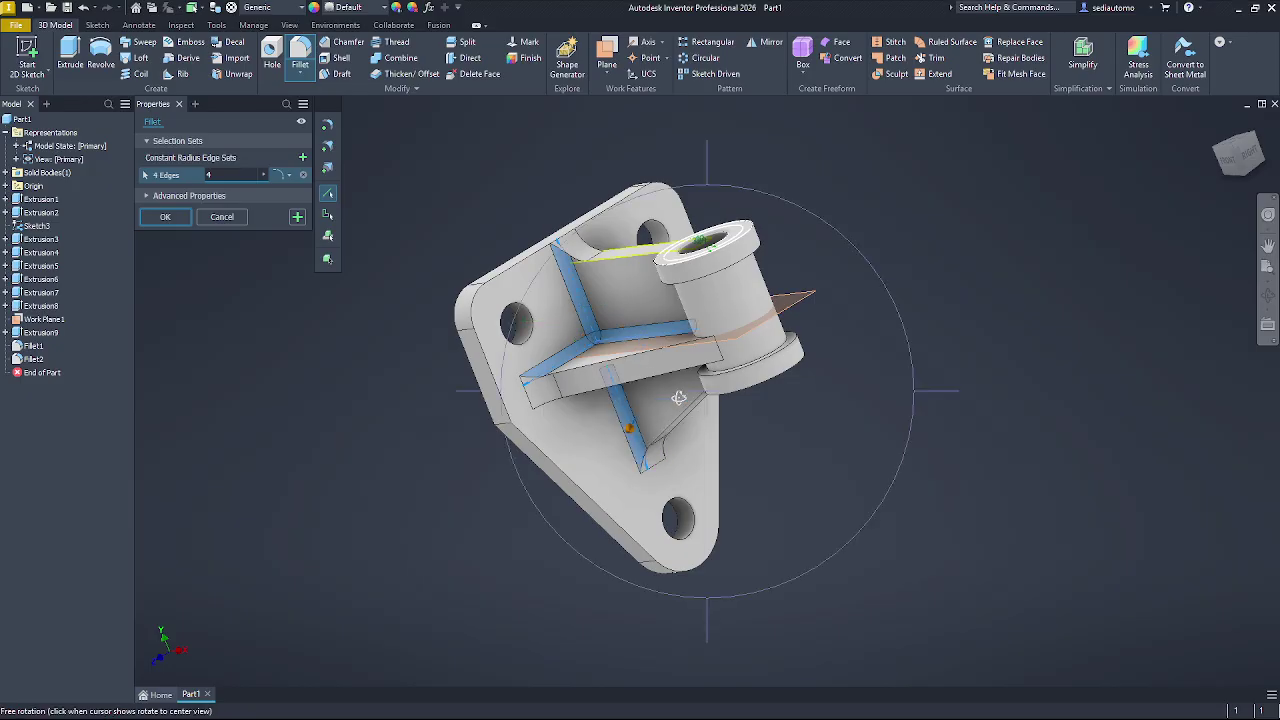
left_click_drag(679, 397, 654, 366)
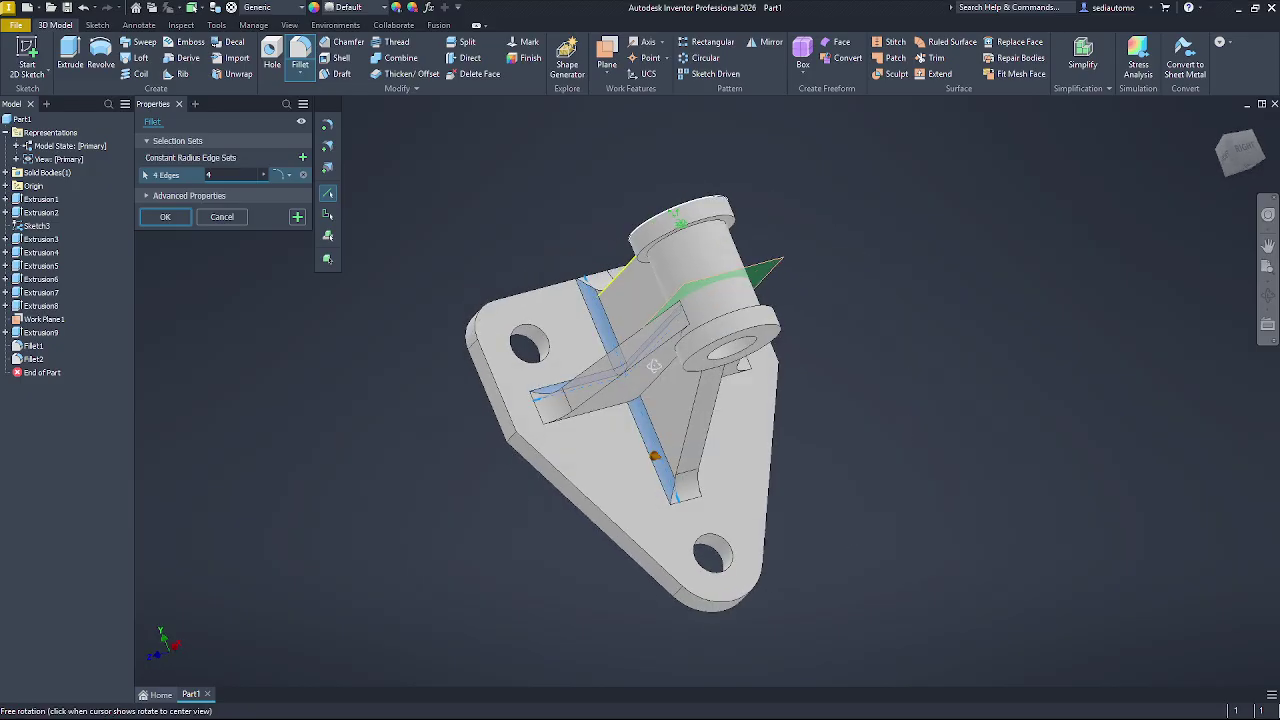
left_click(614, 408)
left_click(652, 390)
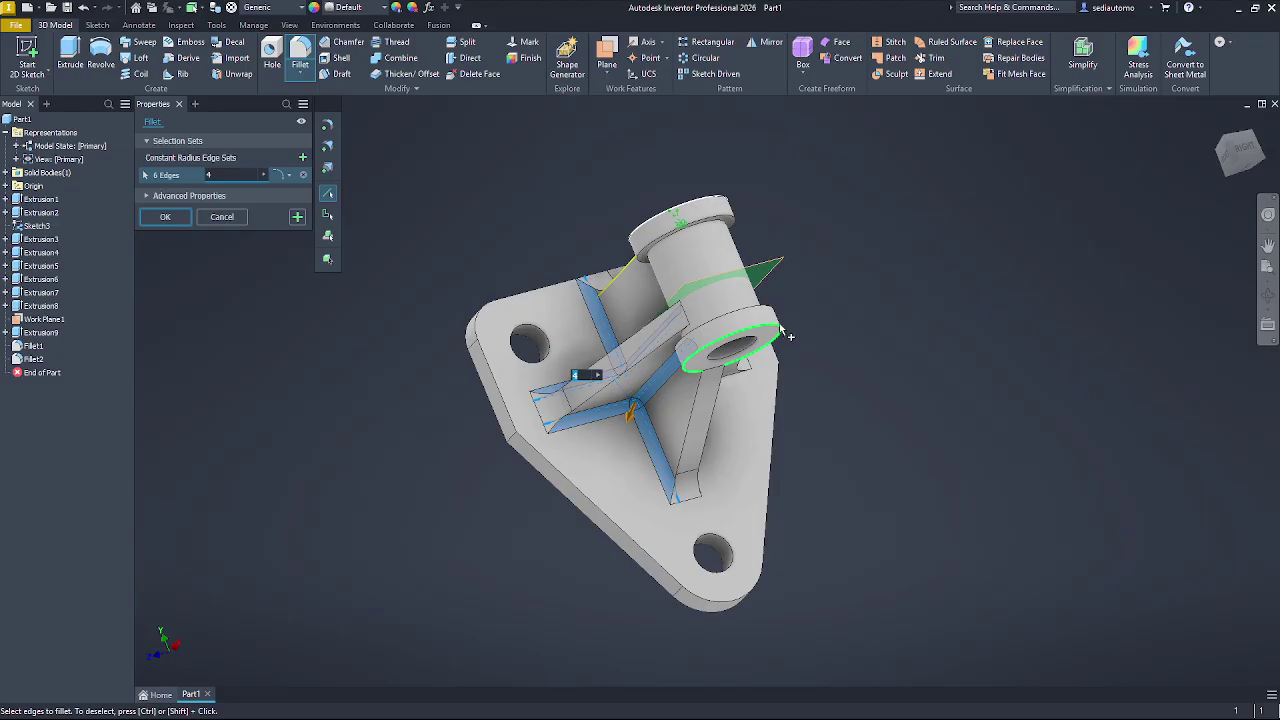
- On the opposite side, add the three upper rib junction edges and the lower rib-to-plate edge to the 4 mm fillet
middle_click_drag(783, 330, 787, 395, "shift")
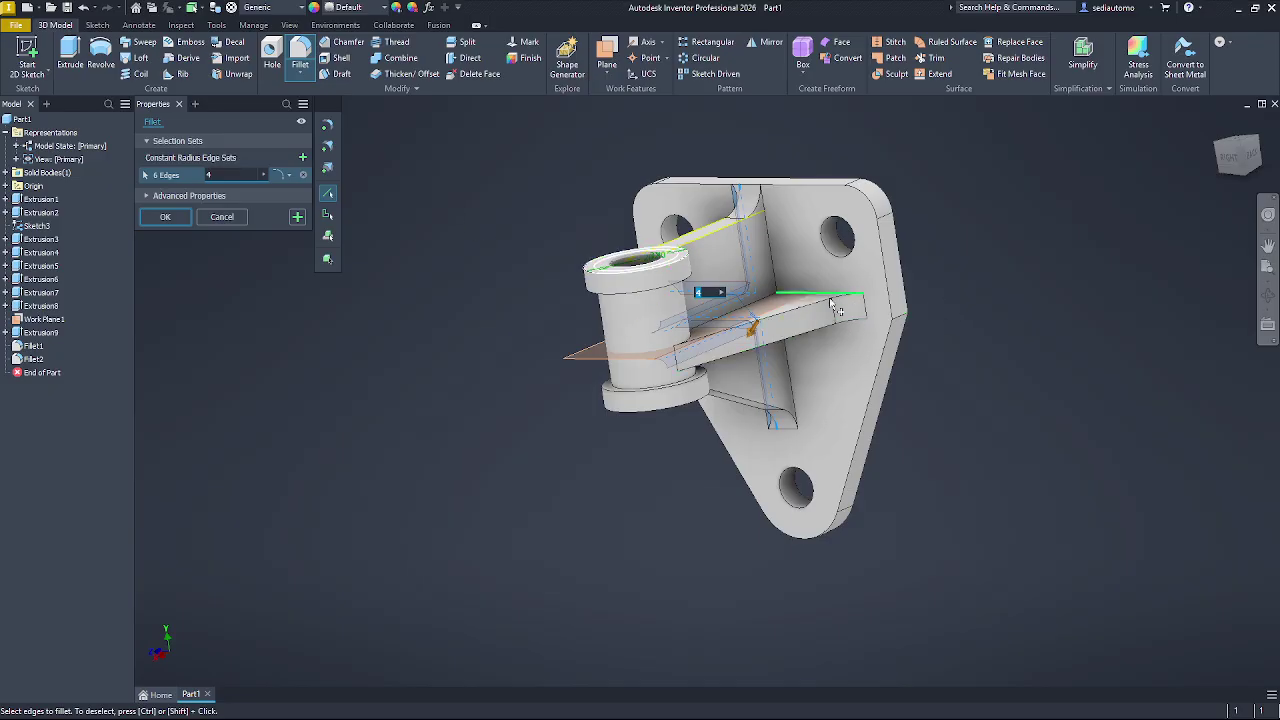
left_click(784, 272)
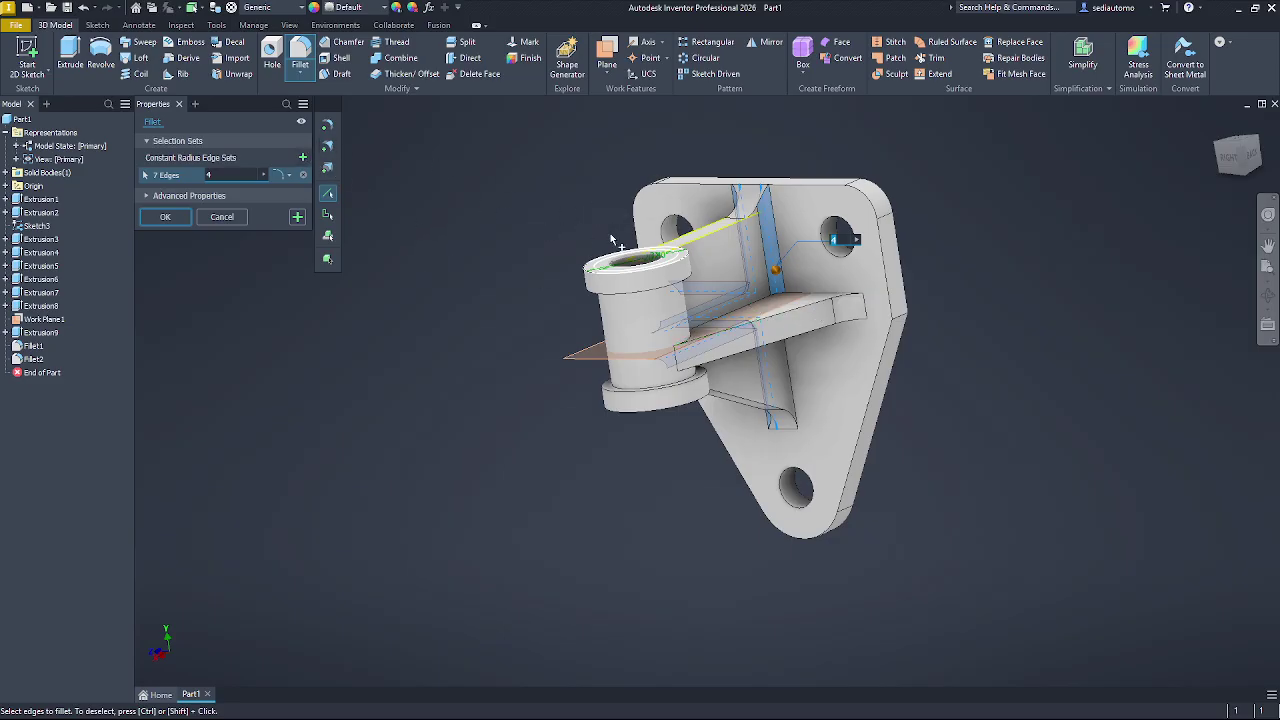
left_click(817, 300)
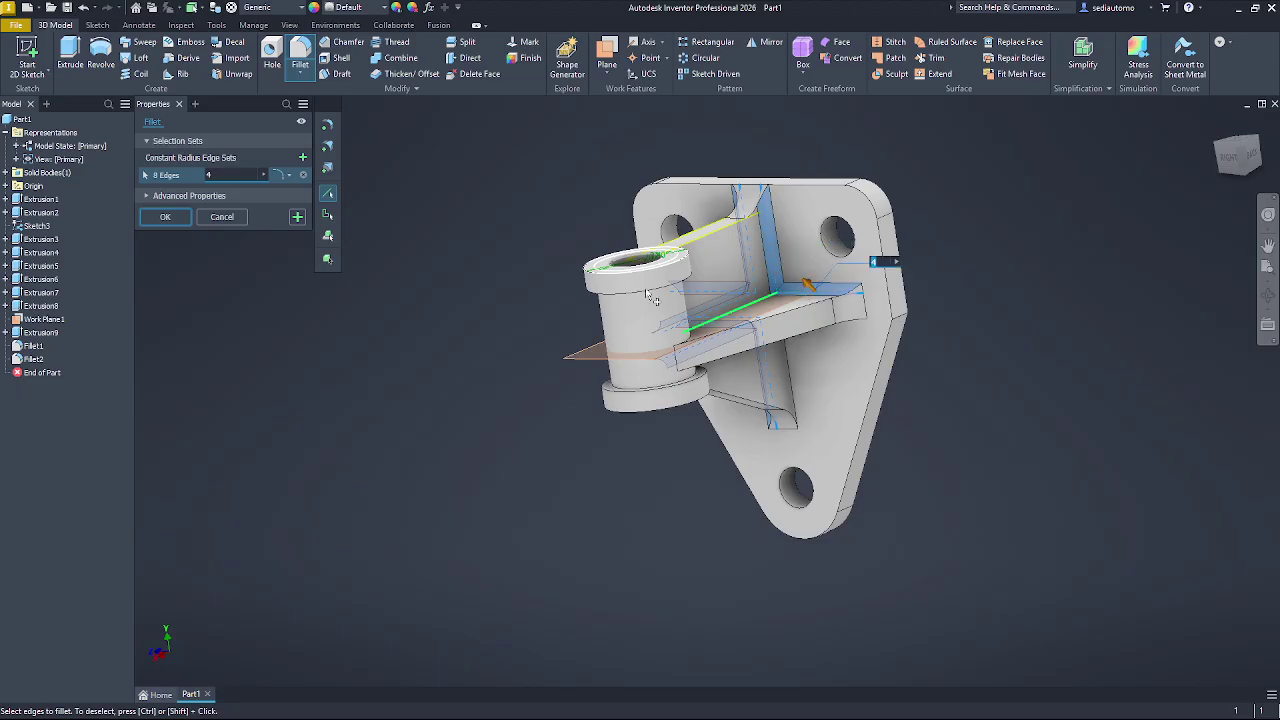
left_click(755, 312)
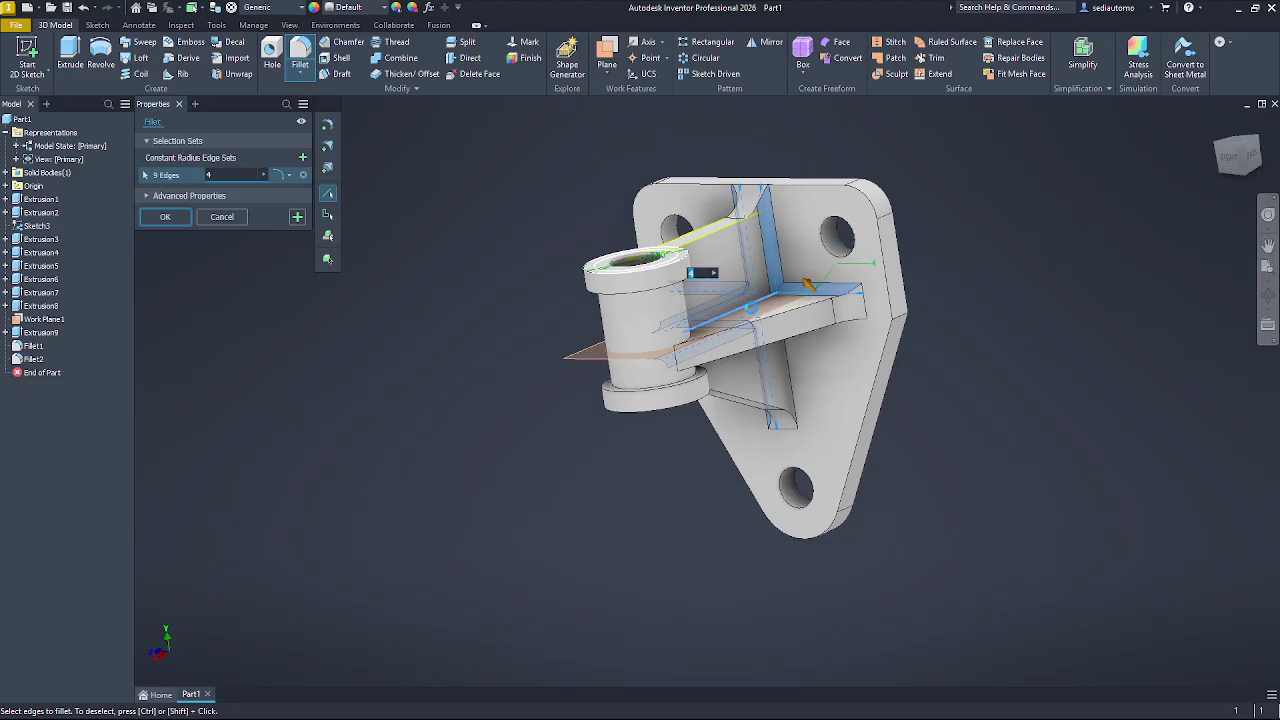
left_click(795, 385)
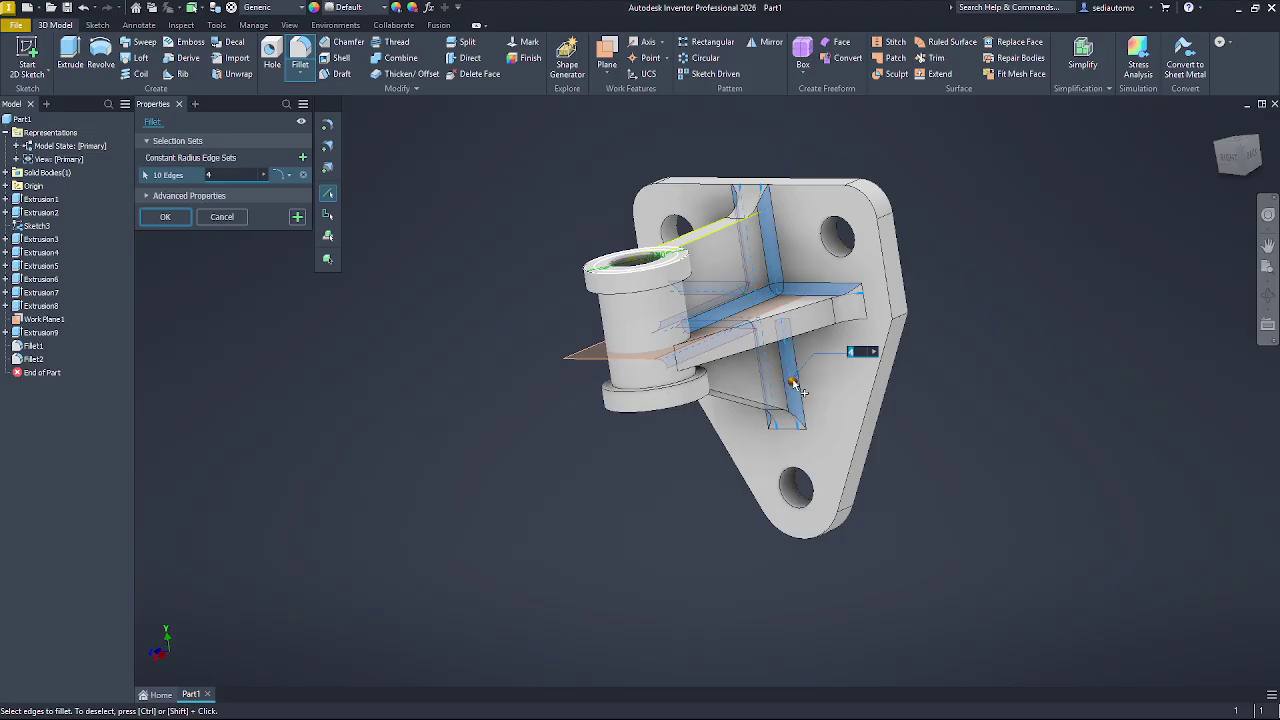
- Add the opposite side's two edges beneath the horizontal rib, along the plate and the vertical rib, to the 4 mm fillet
middle_click_drag(799, 385, 793, 354, "shift")
scroll(809, 357, "up", 5)
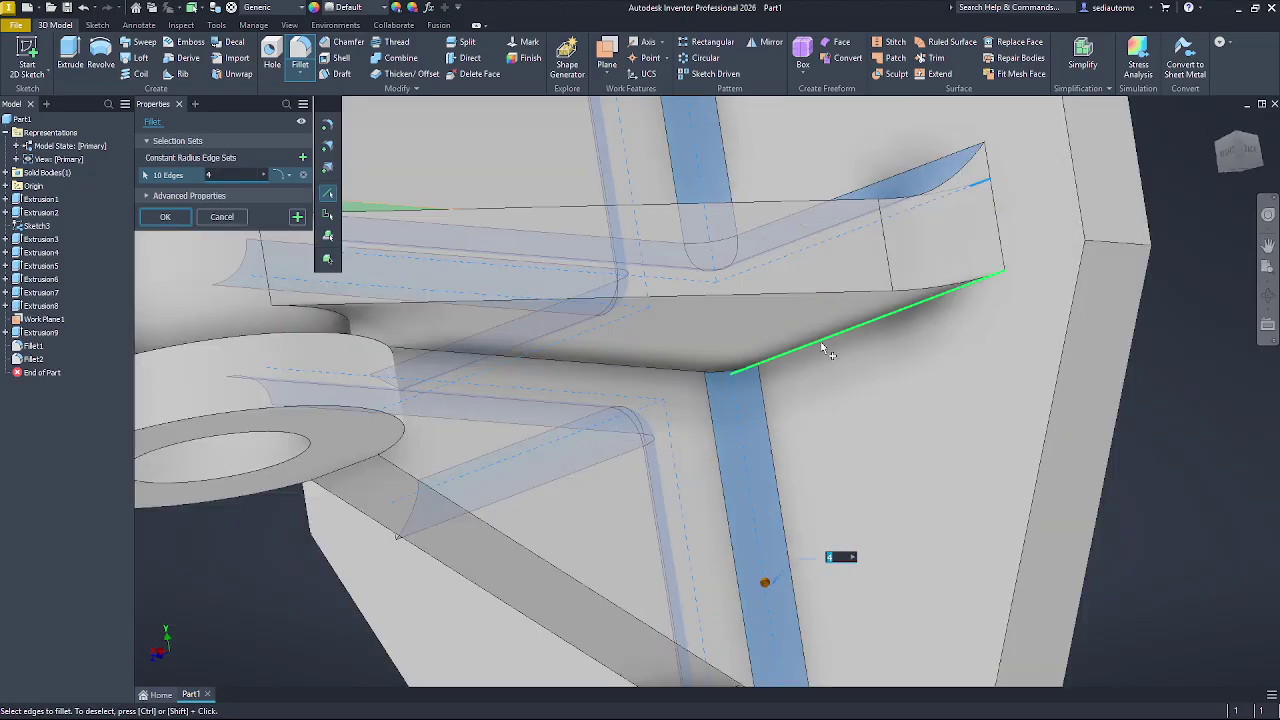
left_click(823, 343)
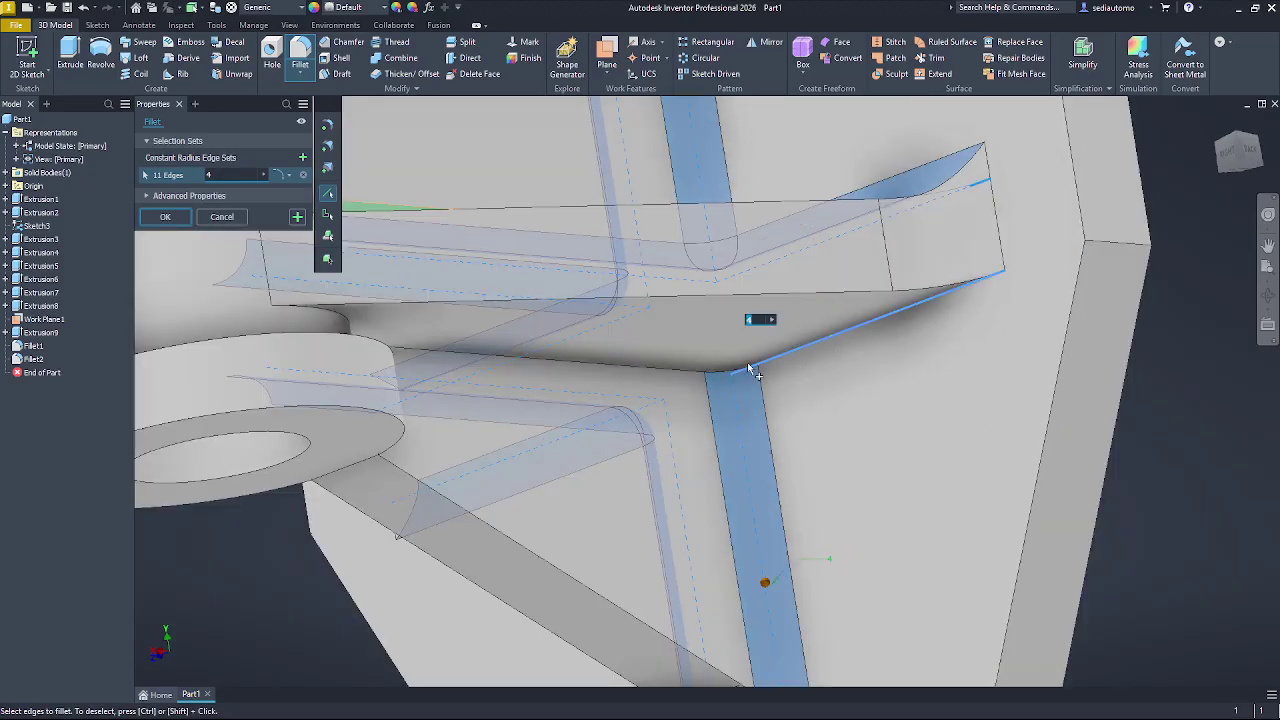
left_click(656, 372)
scroll(786, 388, "down", 3)
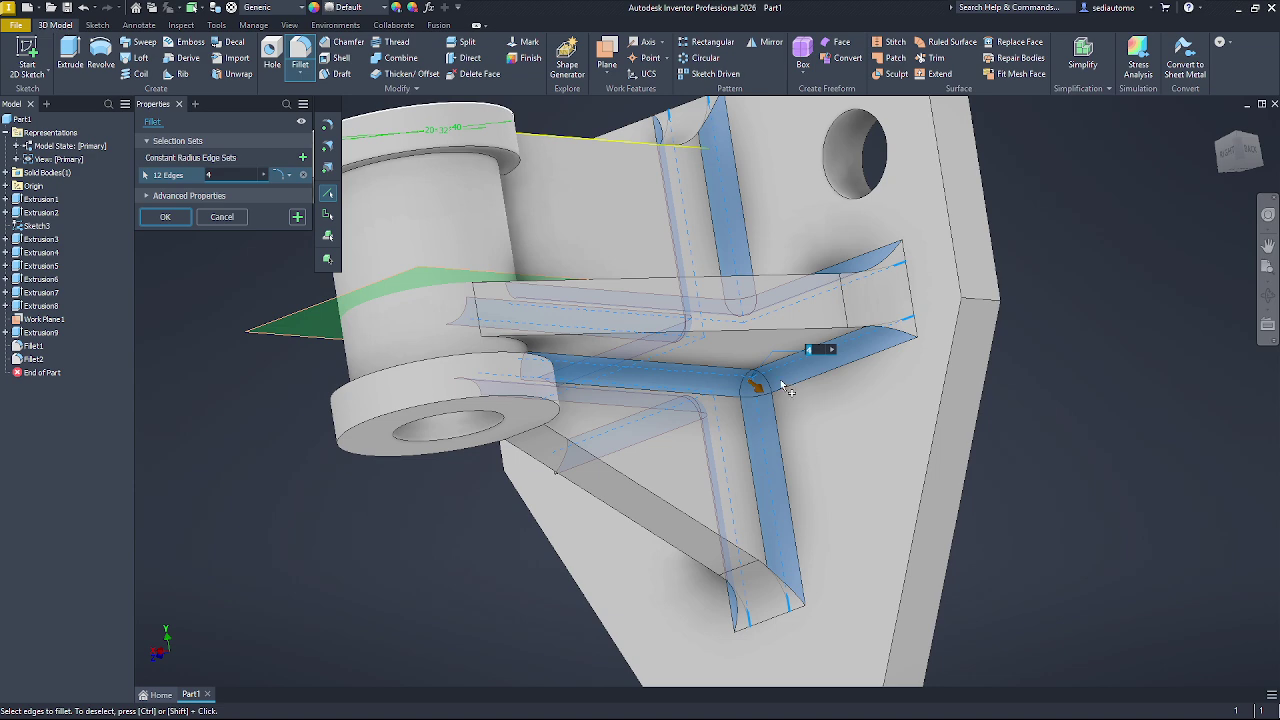
- Inspect the selected rib edges and check the boss collar rounds and general fillet note in the PDF drawing
key("F4")
mouse_move(784, 412)
left_mouse_down()
mouse_move(640, 440)
mouse_move(740, 426)
left_mouse_up()
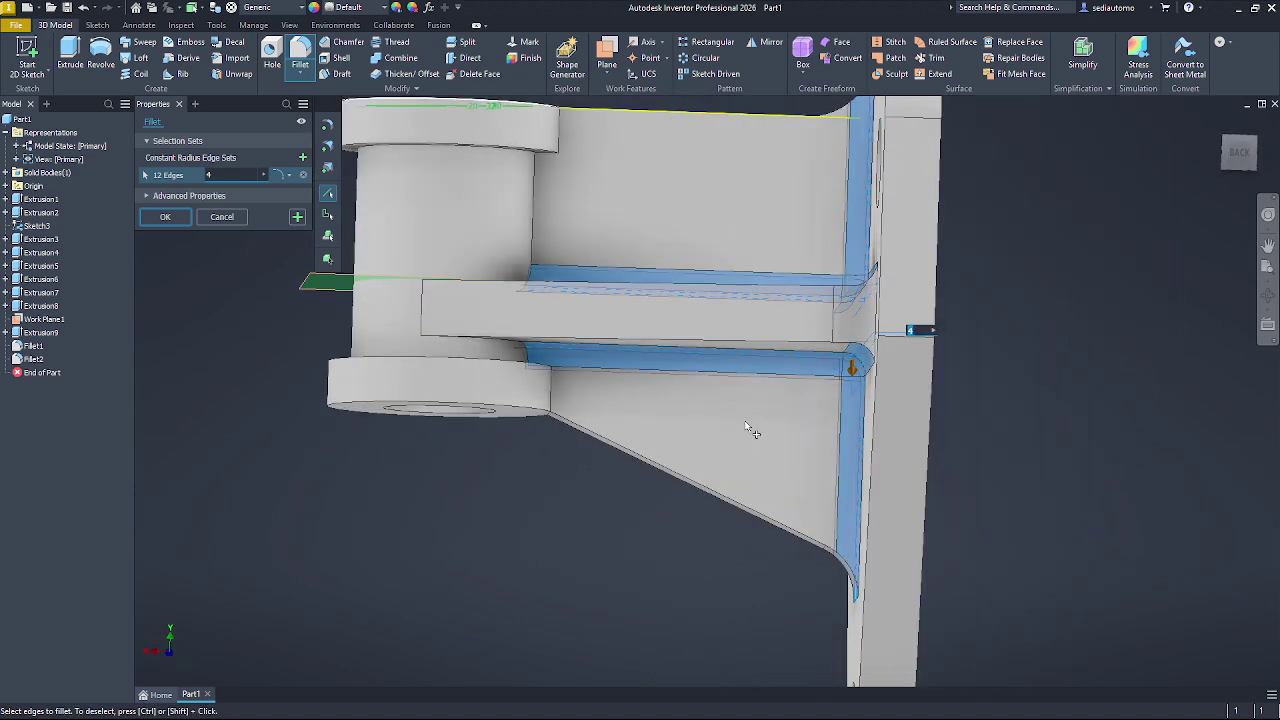
key("alt+Tab")
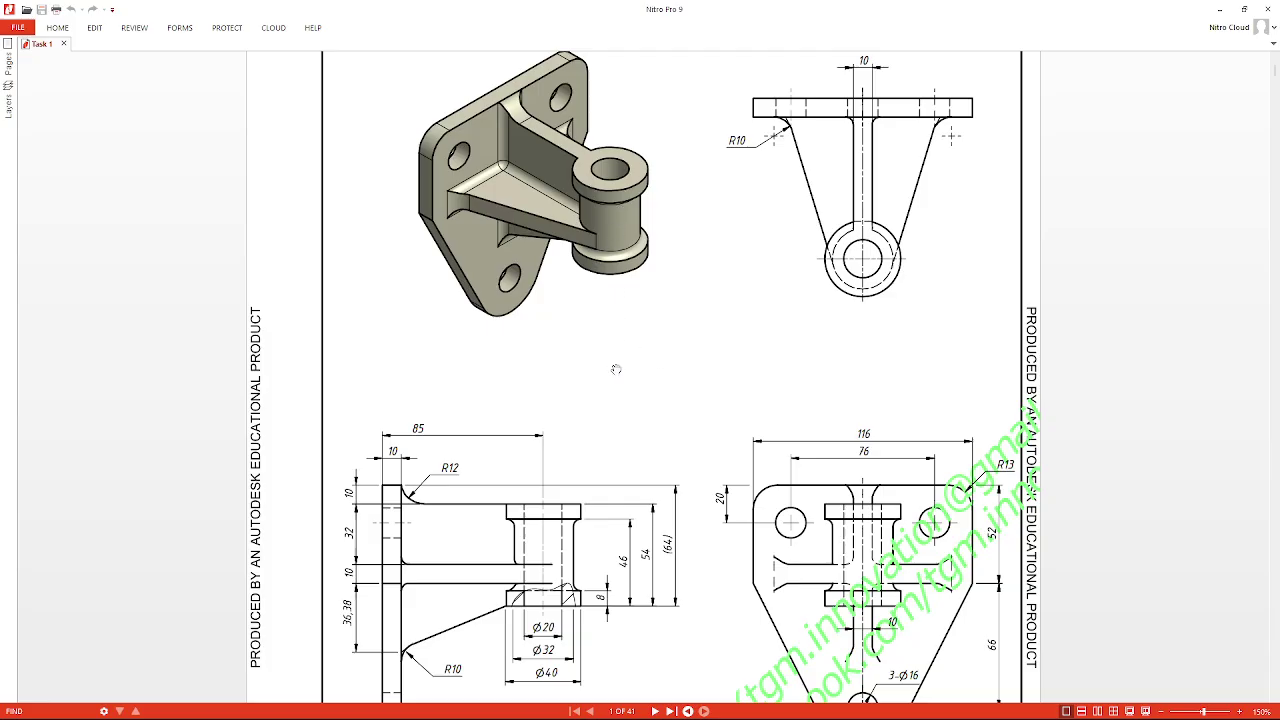
scroll(616, 375, "down", 1)
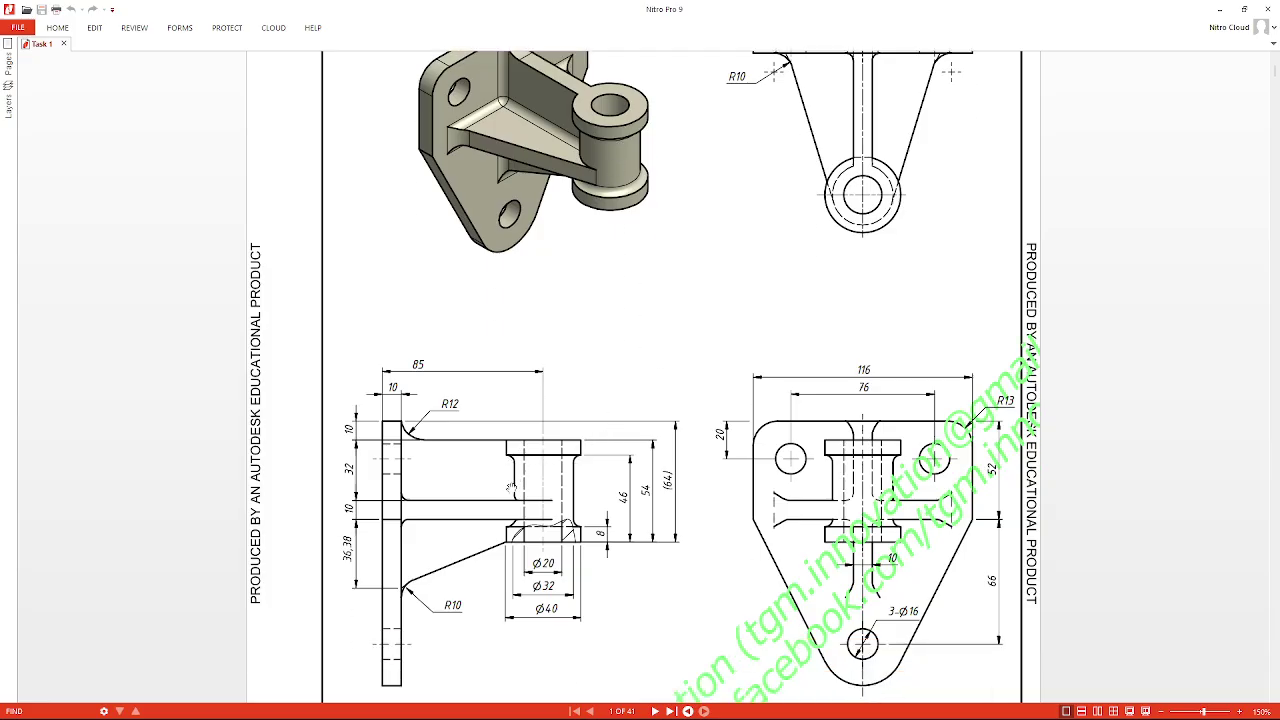
scroll(588, 480, "down", 1)
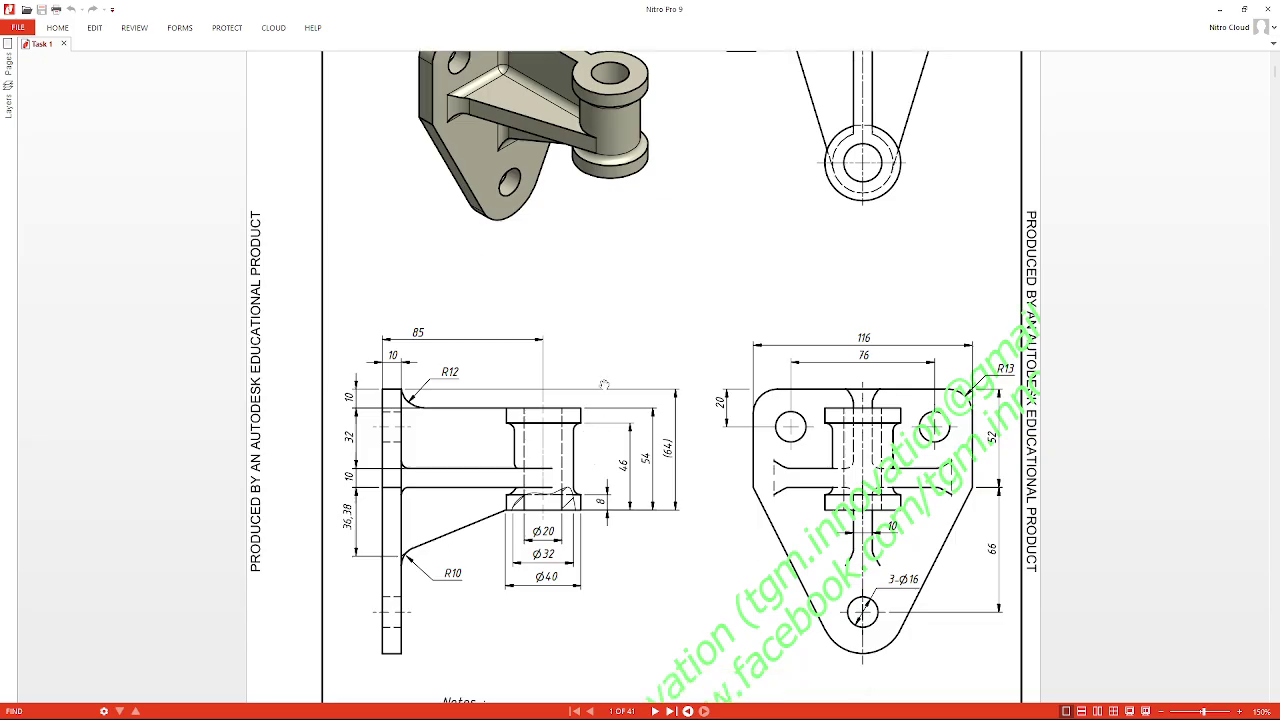
scroll(604, 384, "up", 1)
scroll(580, 450, "down", 5)
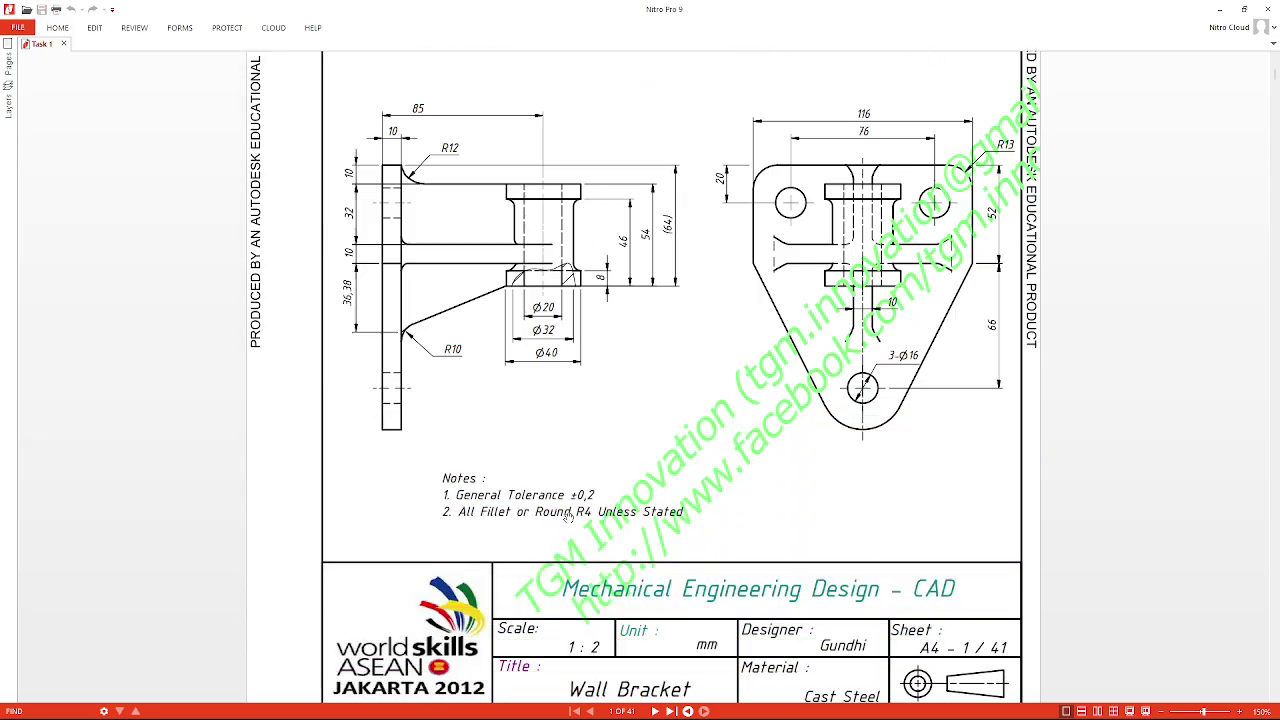
key("alt+Tab")
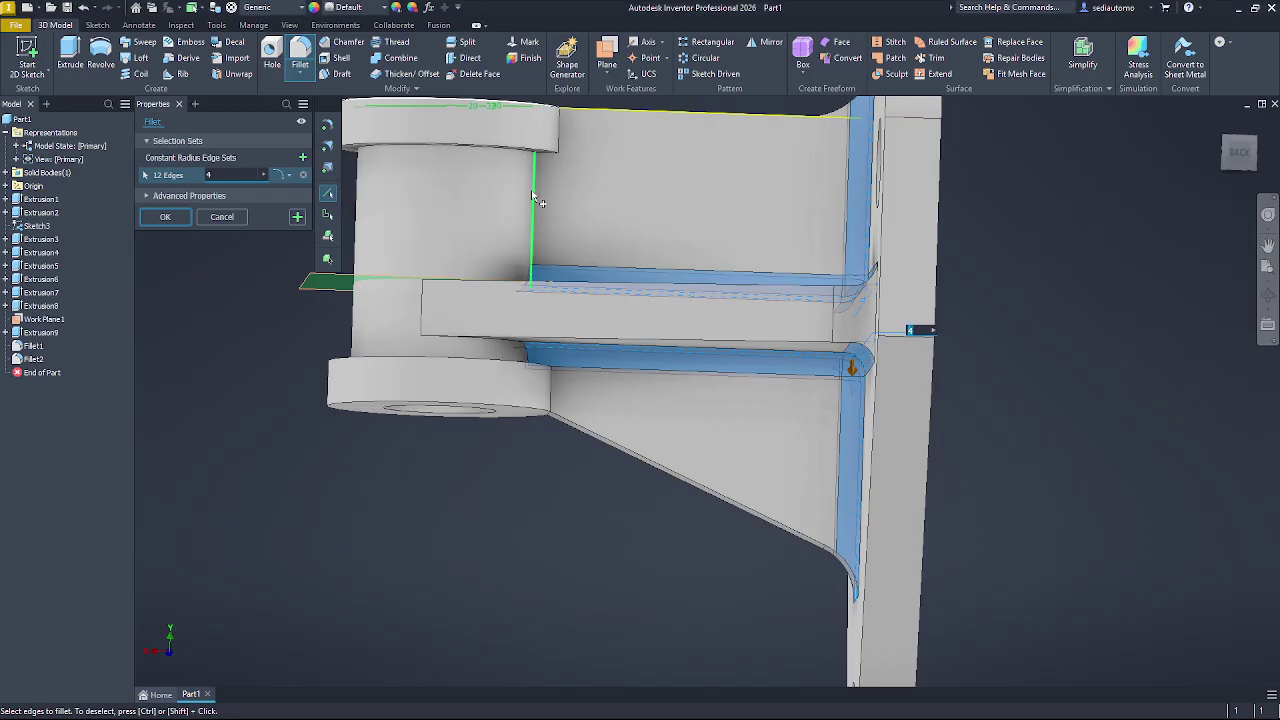
- Add the circular edges where both boss collars meet the cylinder and apply the 4 mm fillet to all selected edges
key("F4")
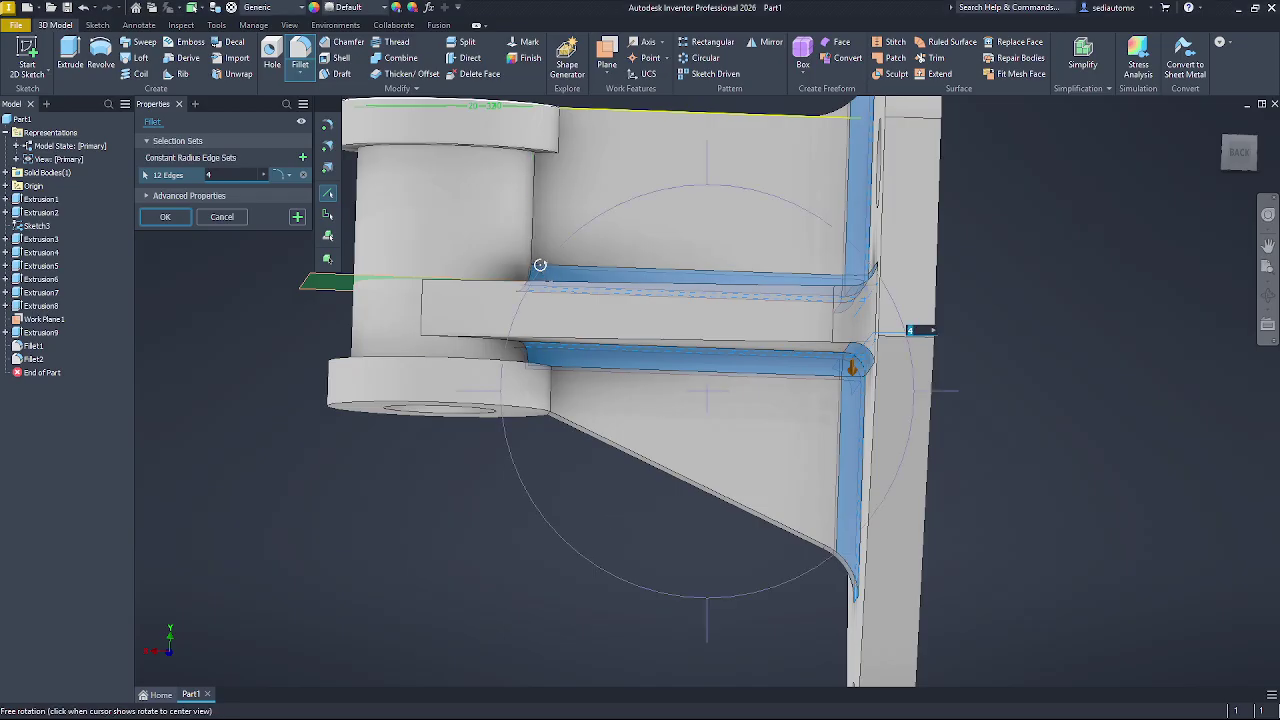
middle_click_drag(521, 236, 512, 180, "shift")
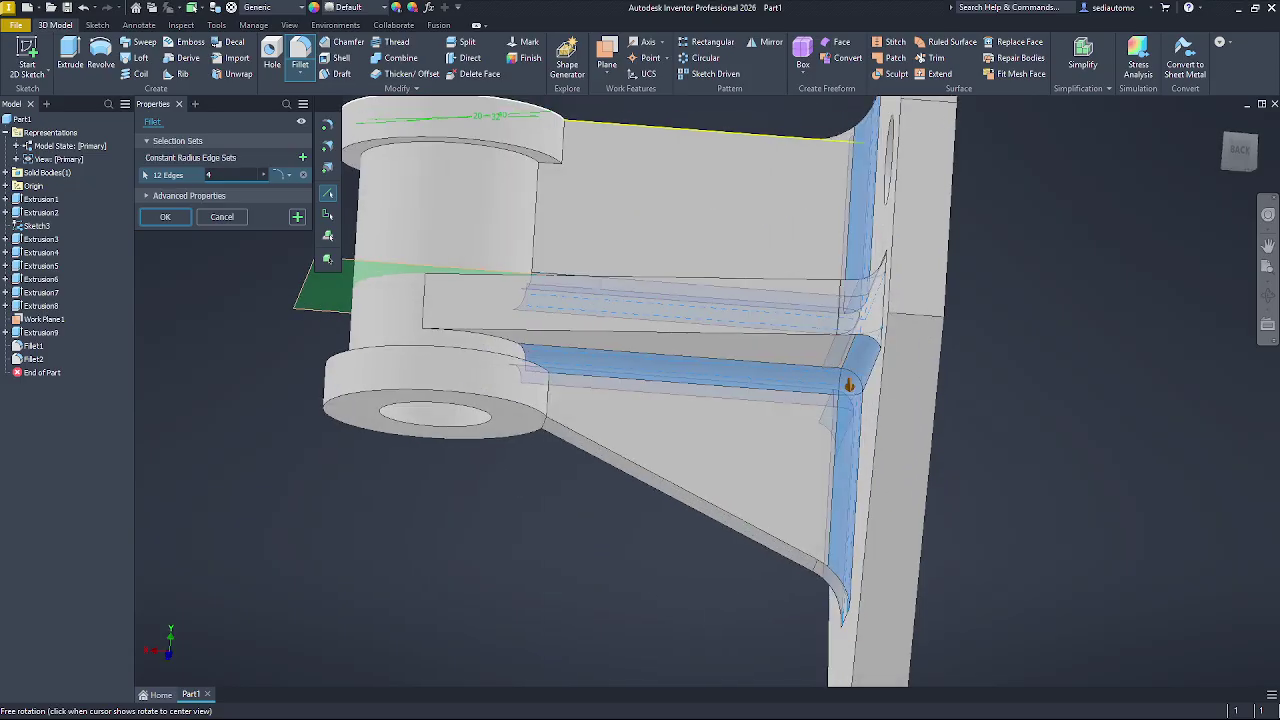
left_click(513, 168)
middle_click_drag(540, 322, 538, 384, "shift")
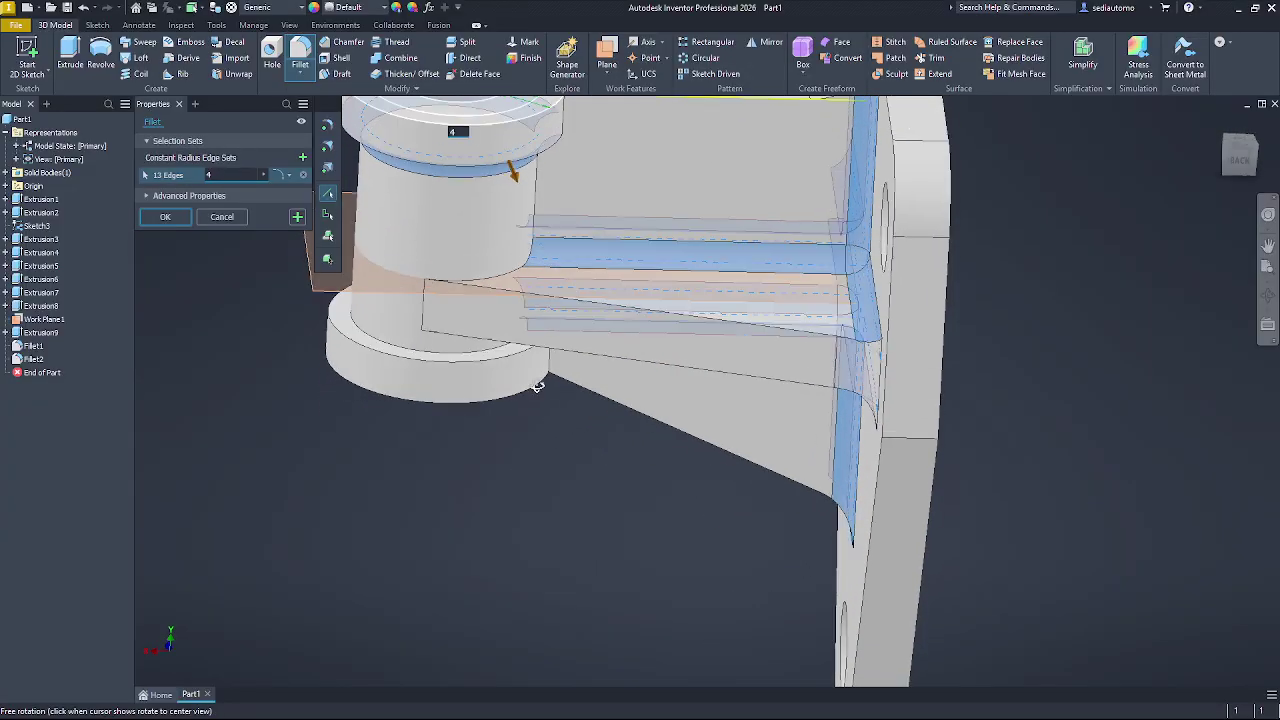
left_click(440, 356)
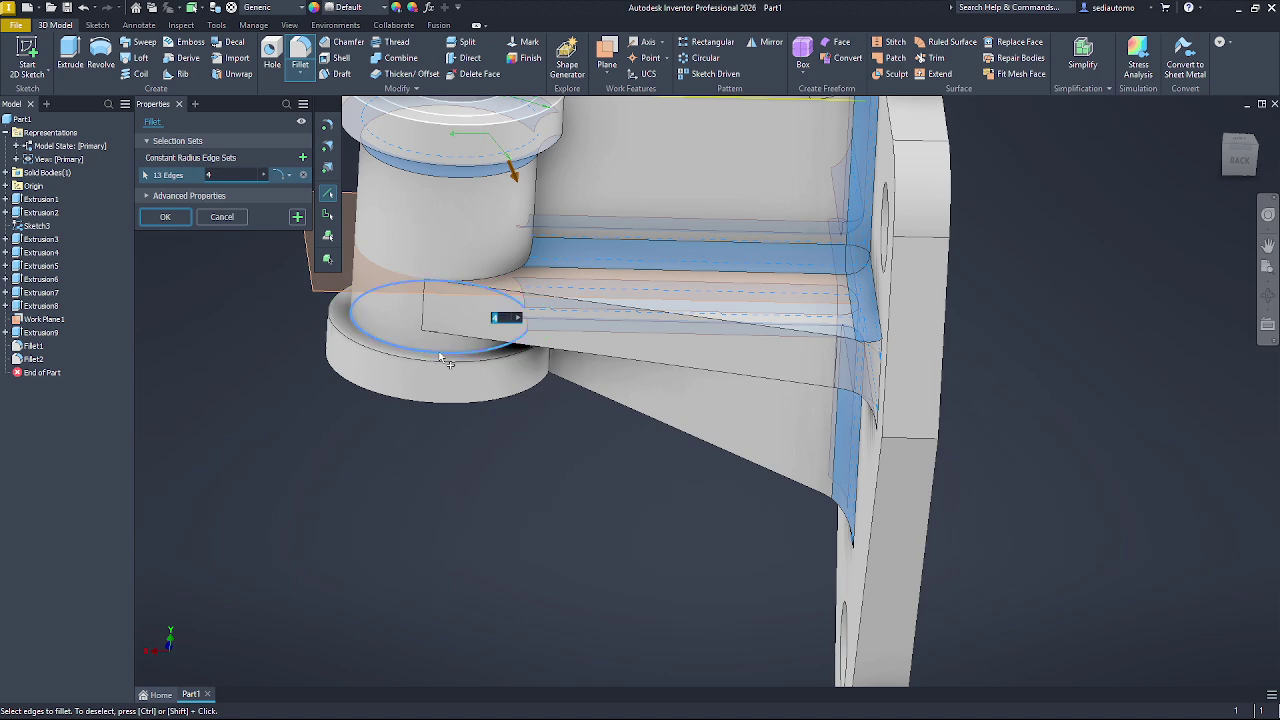
left_click(494, 368)
left_click(180, 222)
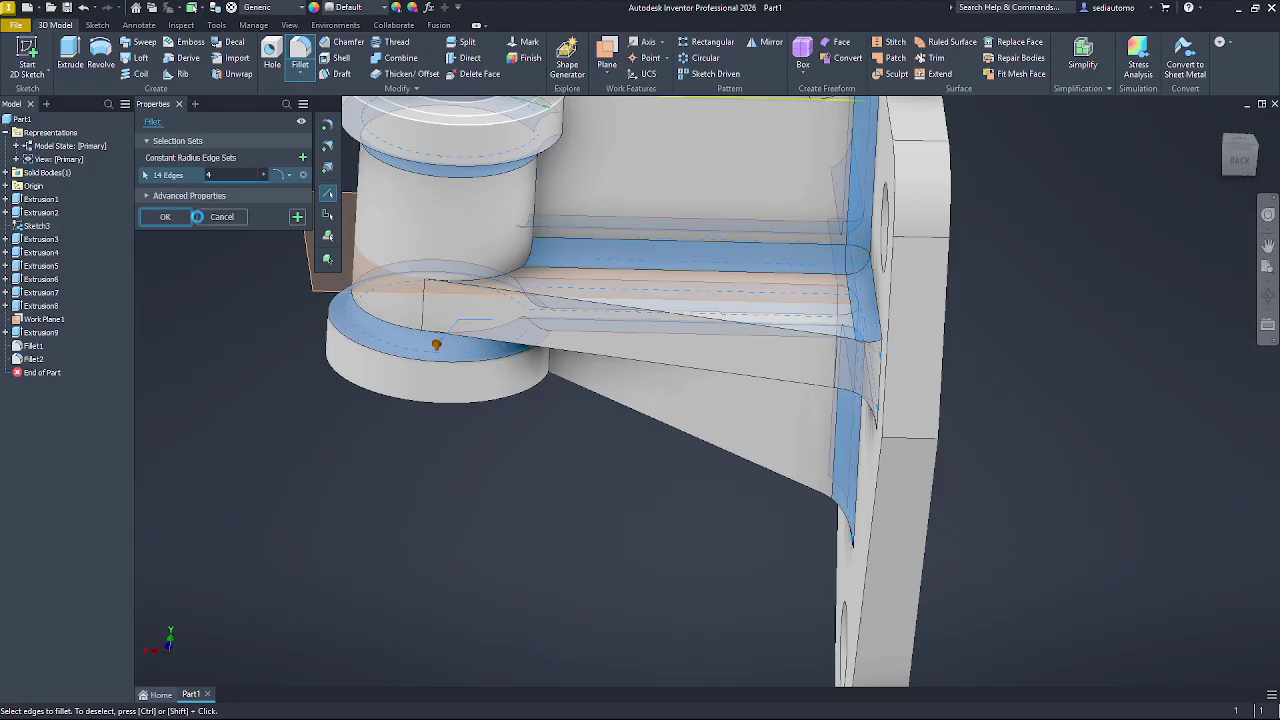
- Hide Sketch3 and Work Plane1 so only the bracket body shows in the home view
key("F6")
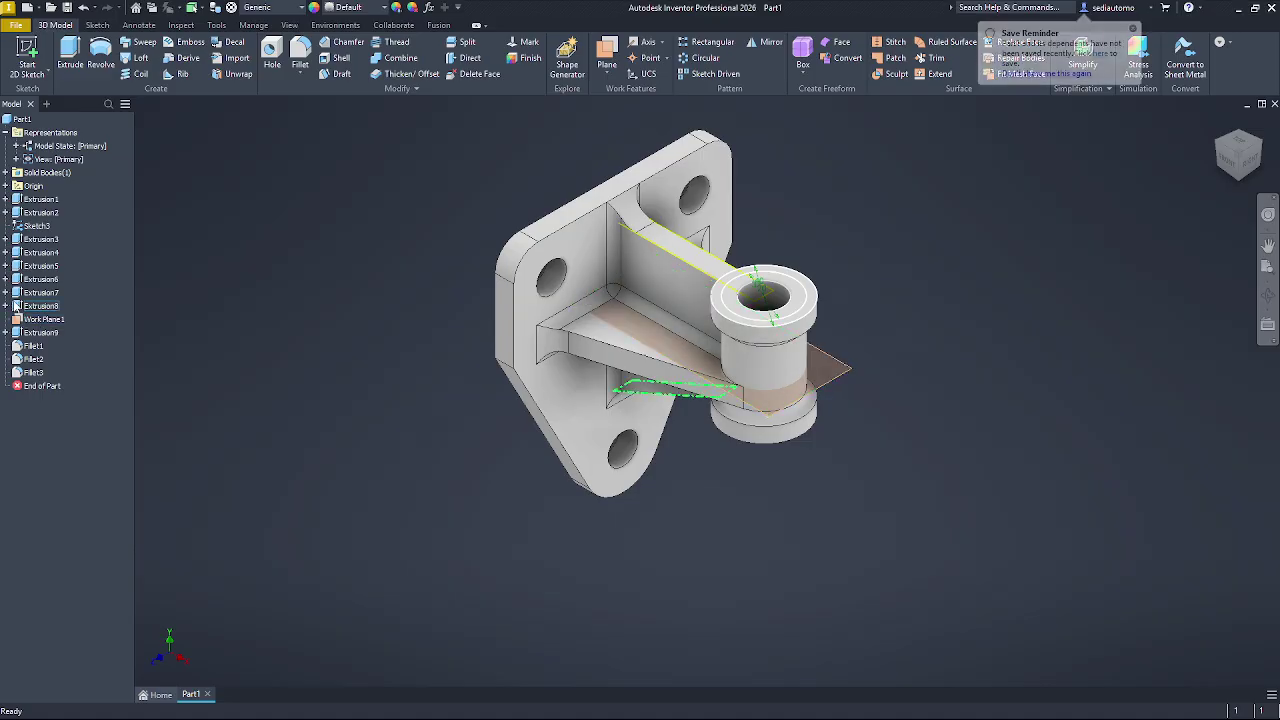
right_click(28, 226)
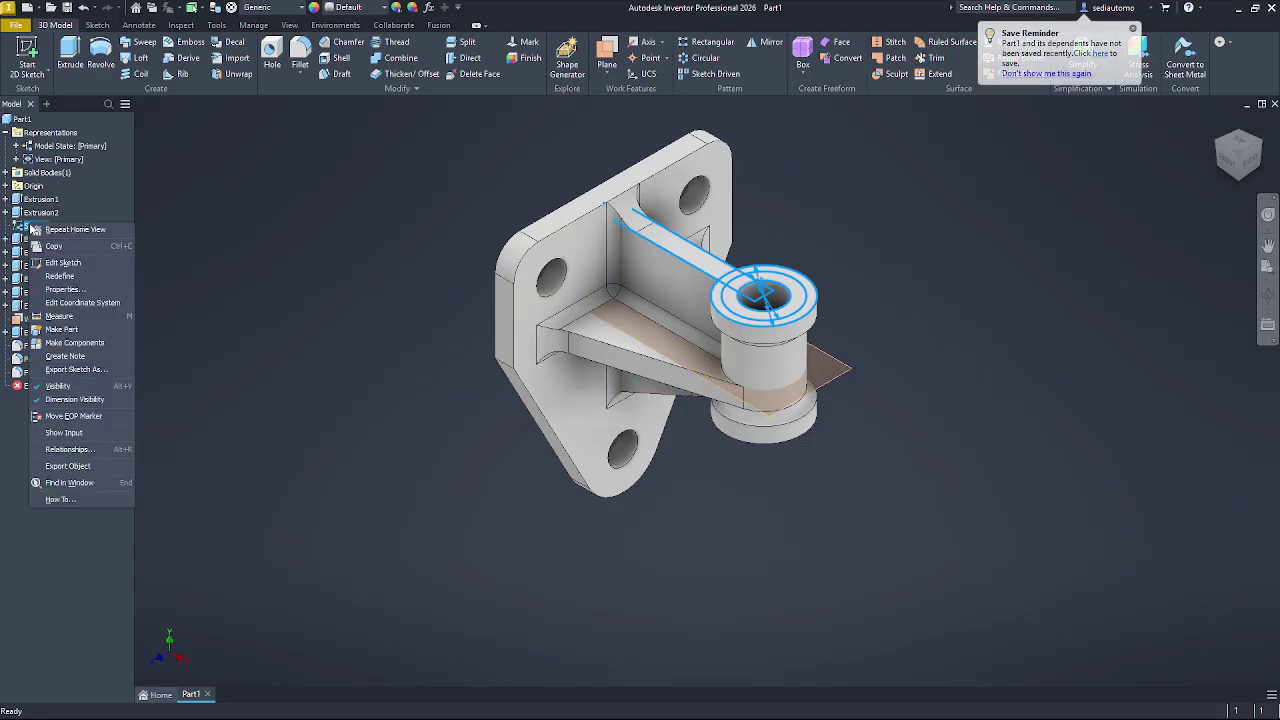
left_click(58, 386)
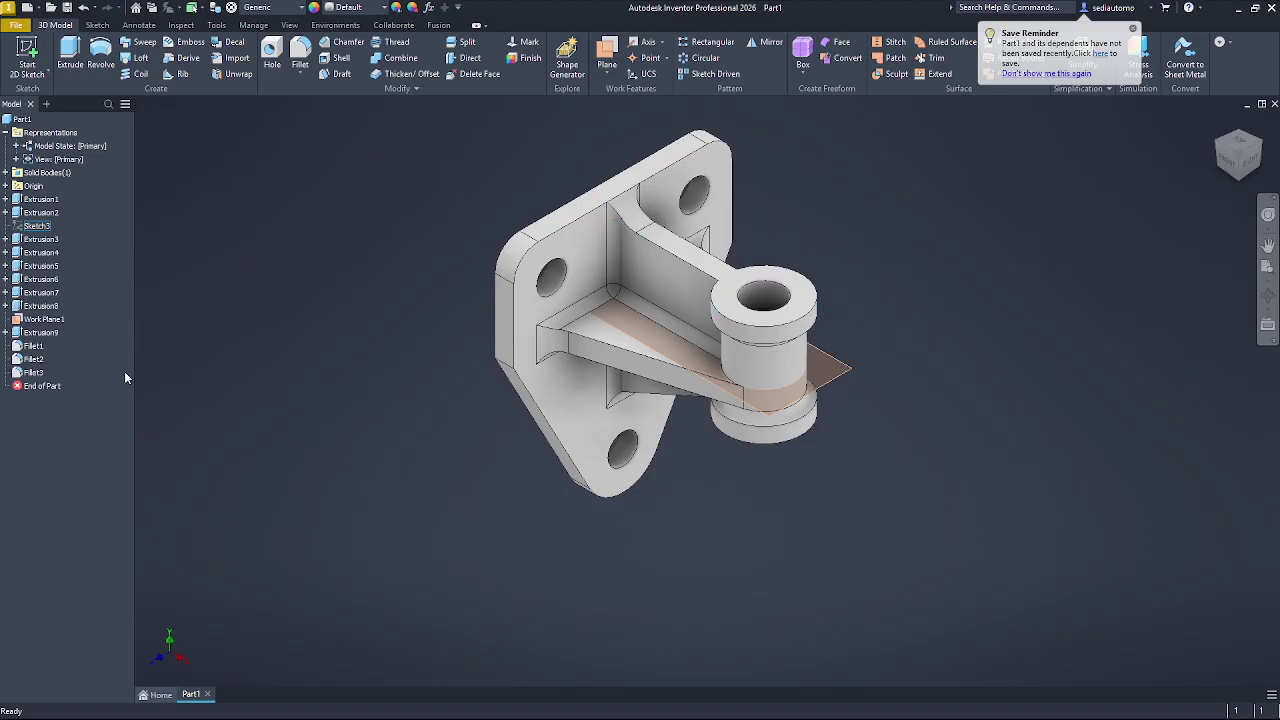
right_click(34, 319)
left_click(66, 447)
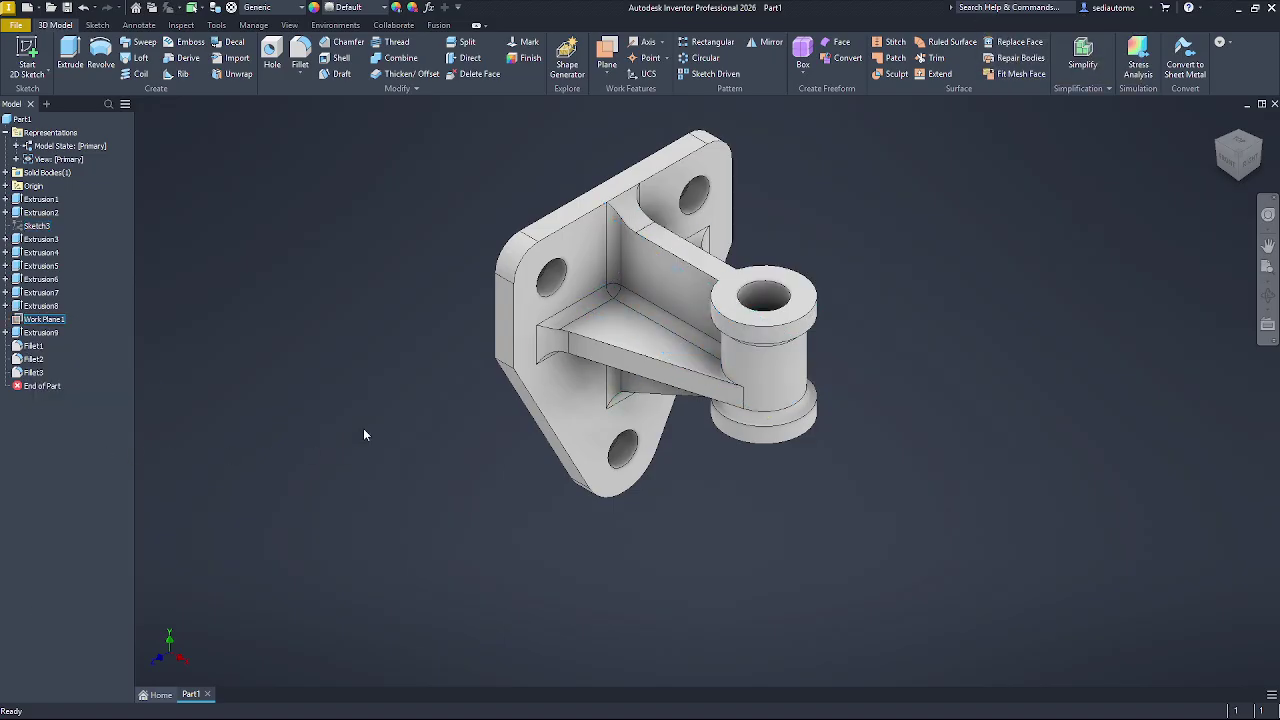
- Compare the bracket's ribs, boss collars and fillets with the isometric and dimensioned views in the PDF drawing
key("alt+Tab")
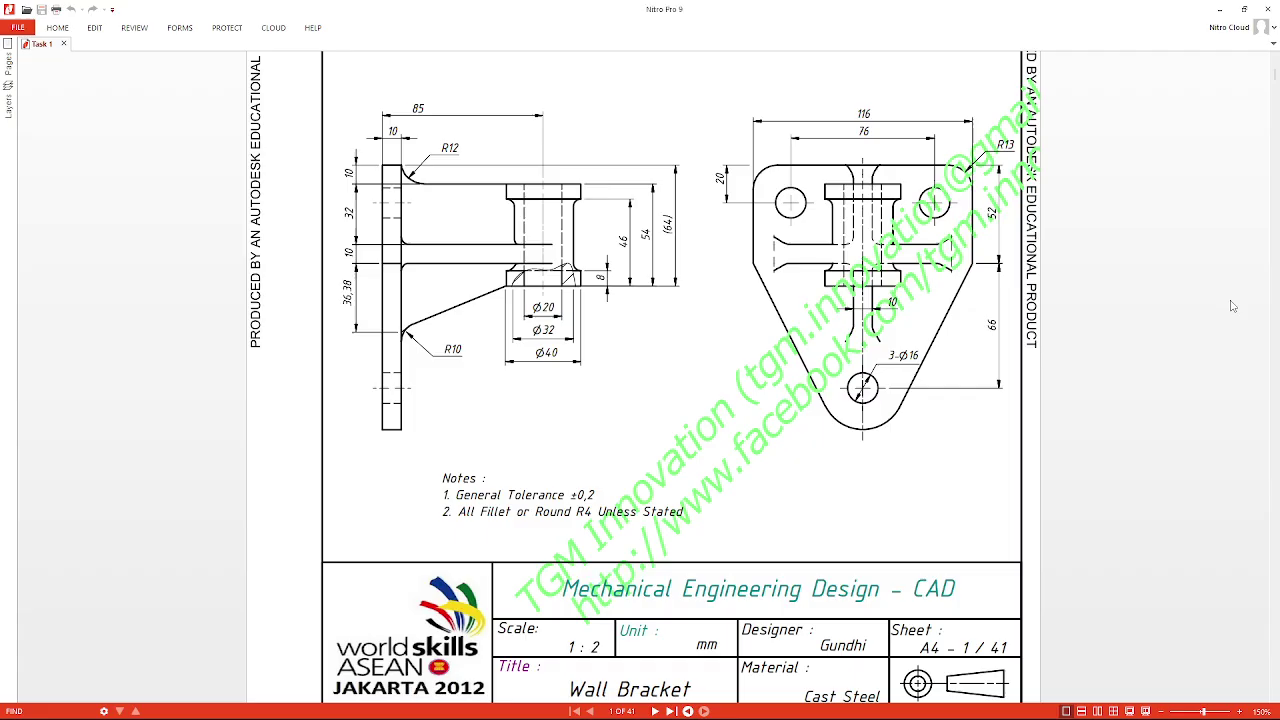
scroll(775, 371, "up", 5)
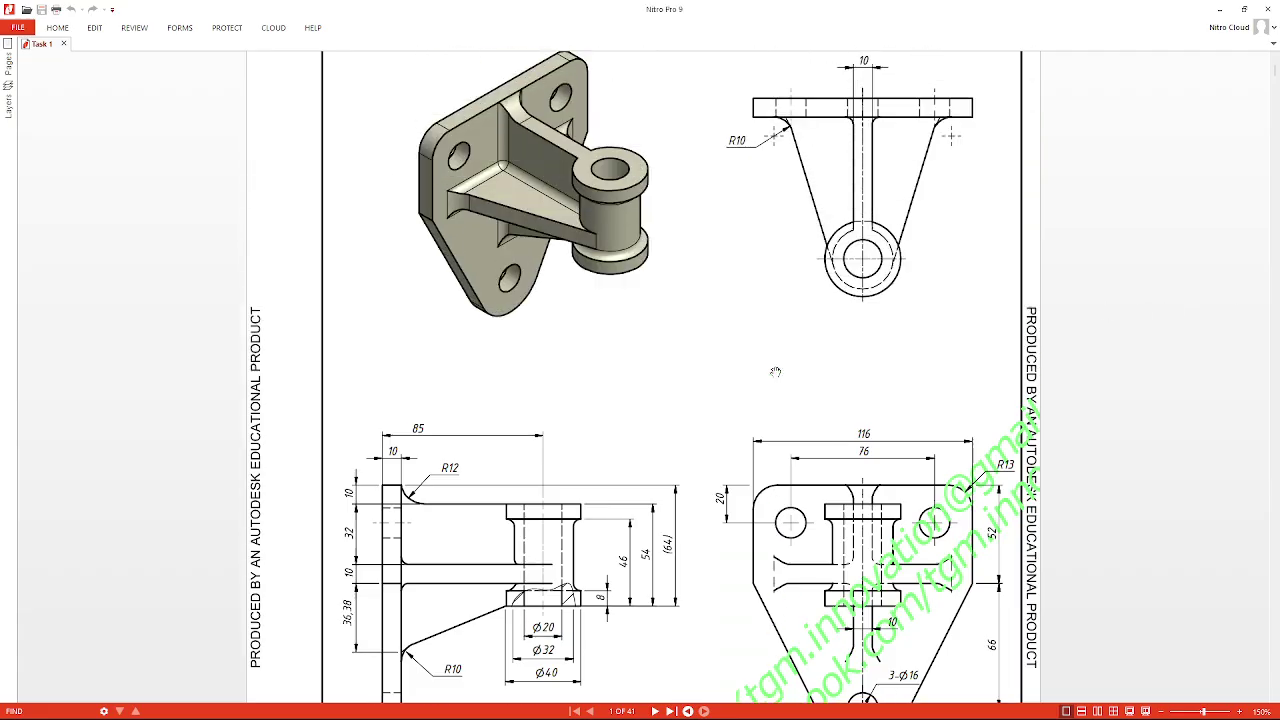
key("alt+Tab")
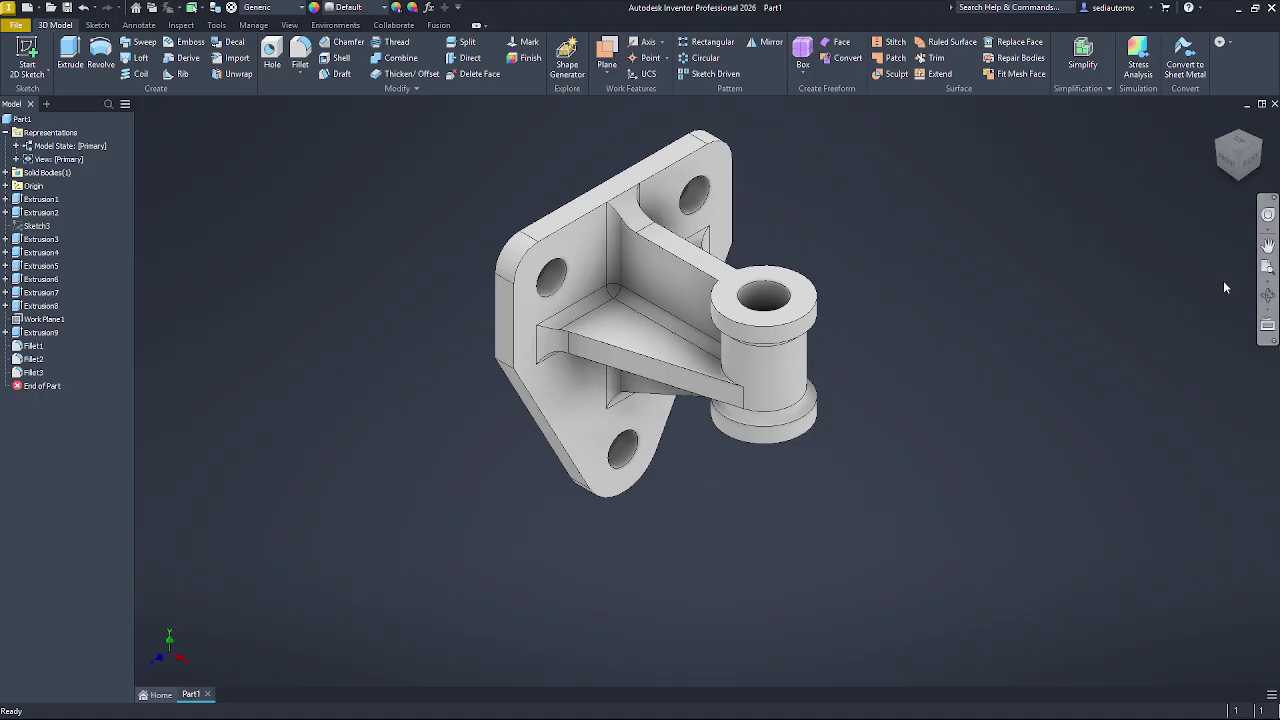
left_click(1267, 296)
left_click_drag(880, 360, 728, 375)
key("alt+Tab")
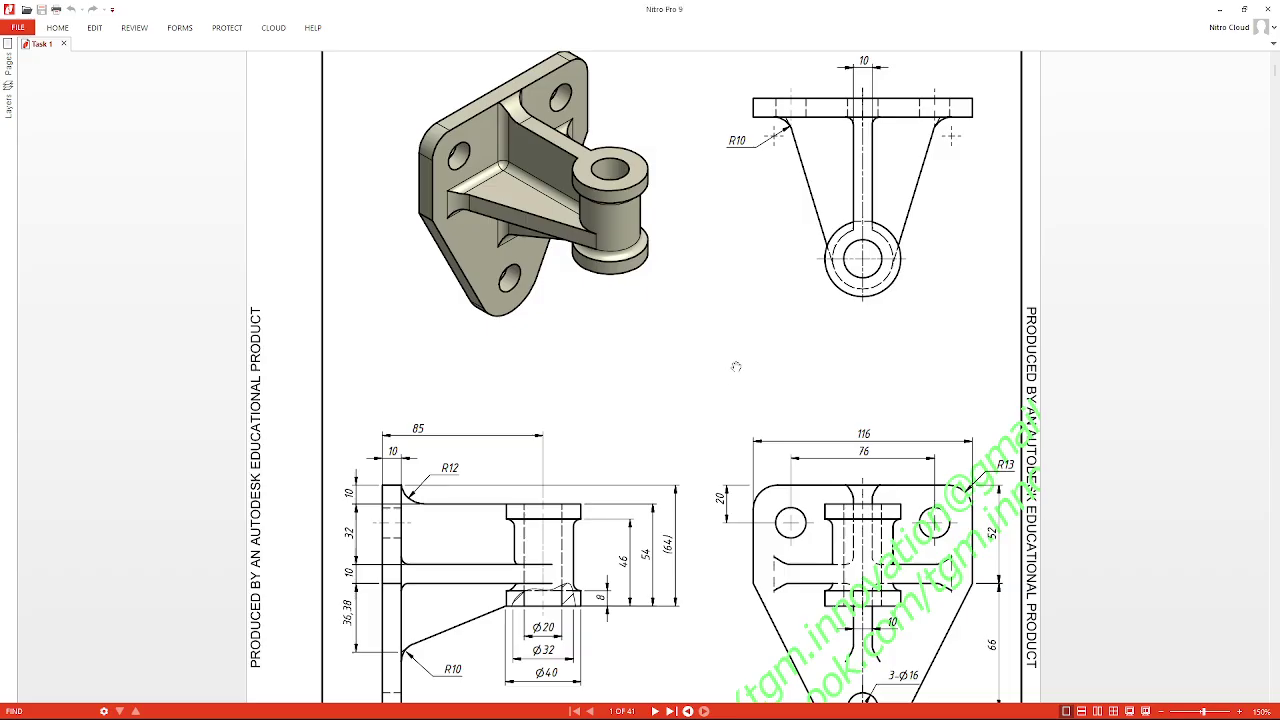
scroll(757, 355, "down", 3)
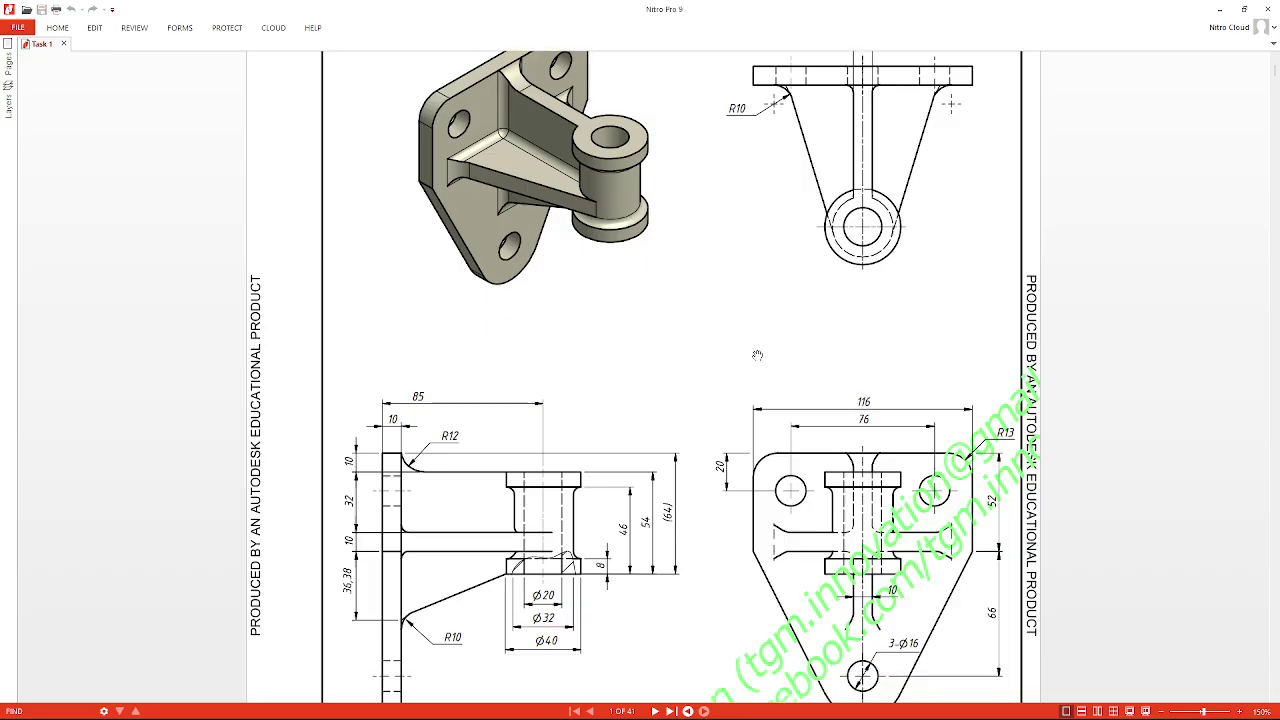
scroll(755, 355, "down", 1)
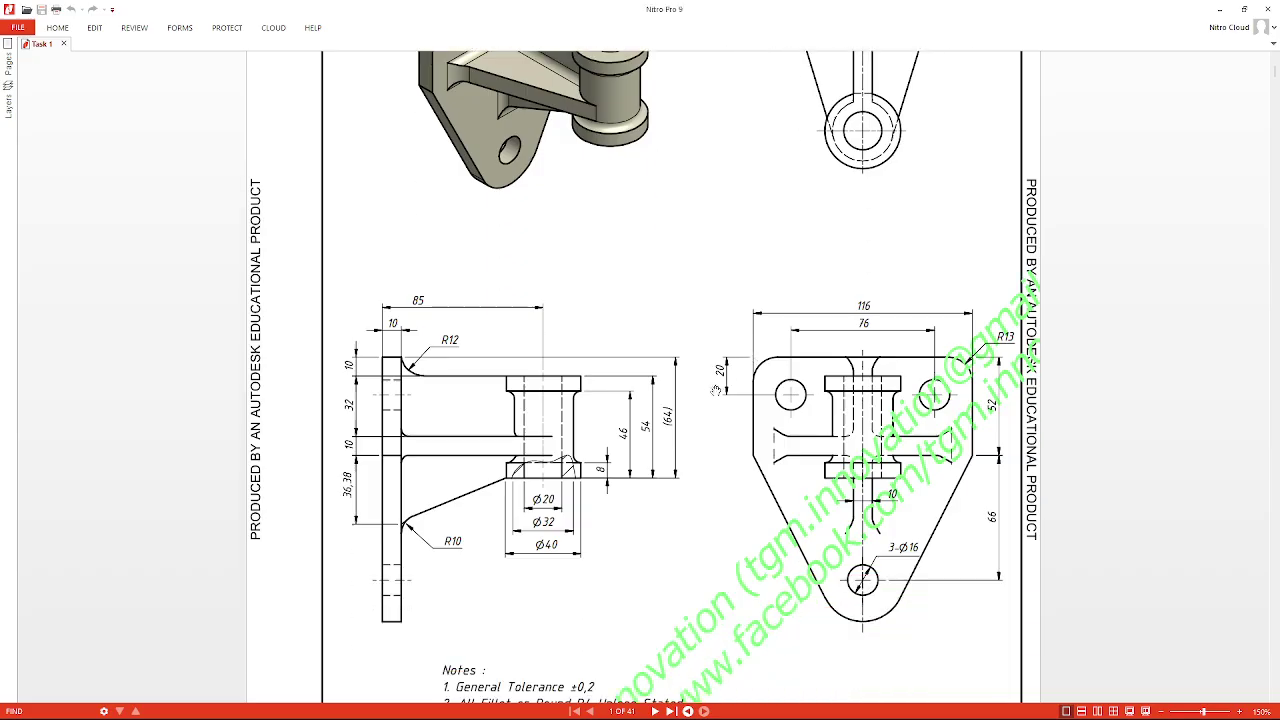
key("alt+Tab")
mouse_move(755, 312)
left_mouse_down()
mouse_move(752, 354)
mouse_move(772, 315)
mouse_move(742, 413)
mouse_move(803, 371)
mouse_move(771, 343)
mouse_move(686, 346)
mouse_move(857, 349)
mouse_move(891, 329)
left_mouse_up()
key("alt+Tab")
scroll(618, 293, "up", 2)
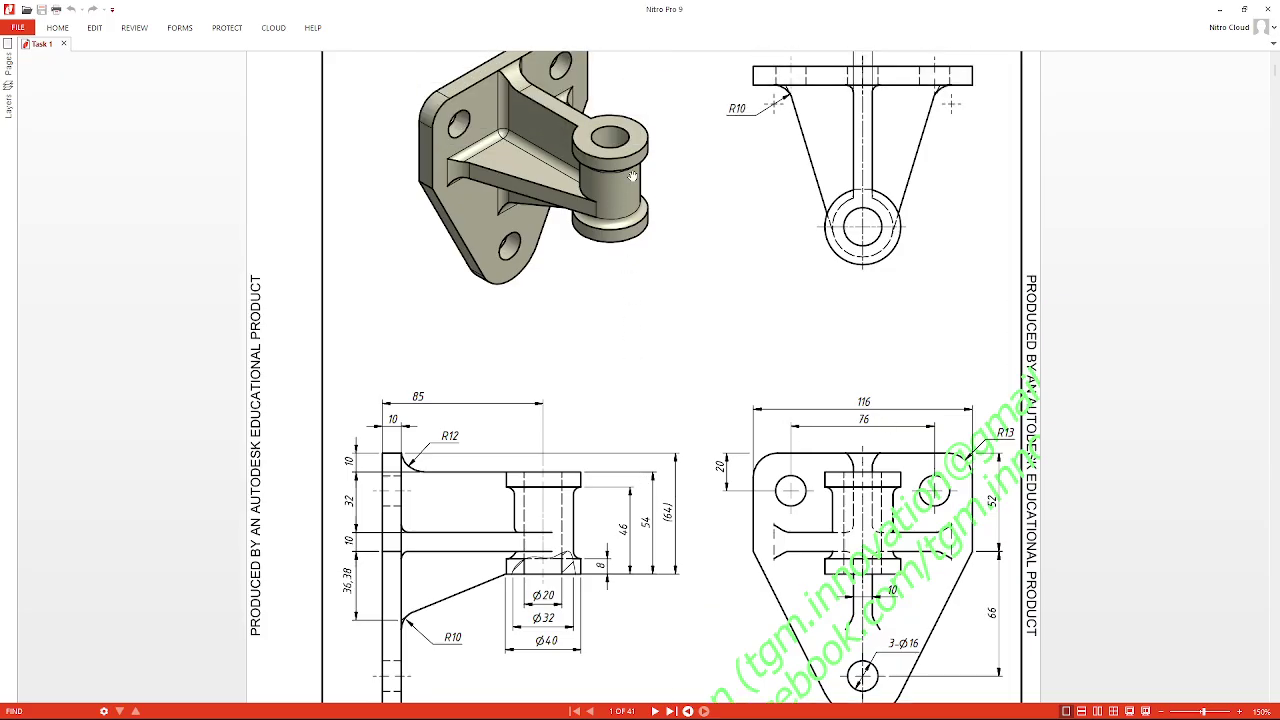
- Inspect the finished bracket in Inventor from above and from both sides, examining the ribs, fillets and boss, ending in the home view
key("alt+Tab")
left_click_drag(778, 280, 788, 256)
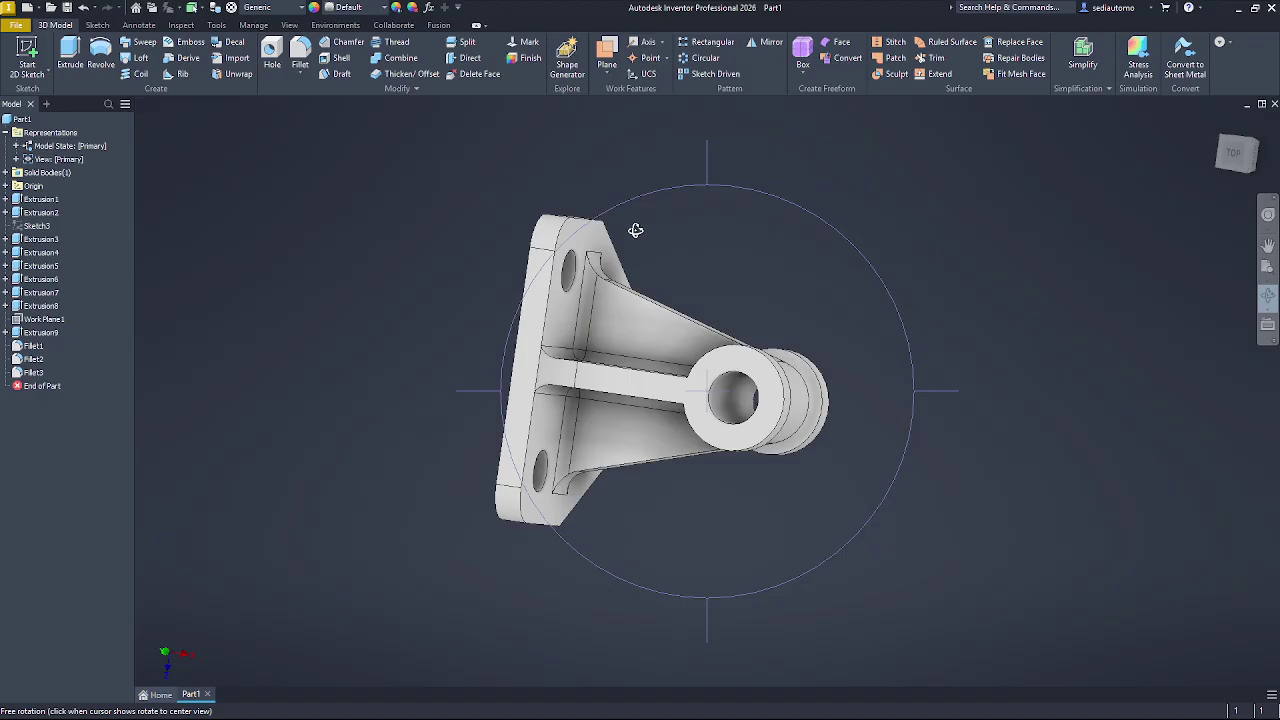
left_click_drag(634, 222, 577, 191)
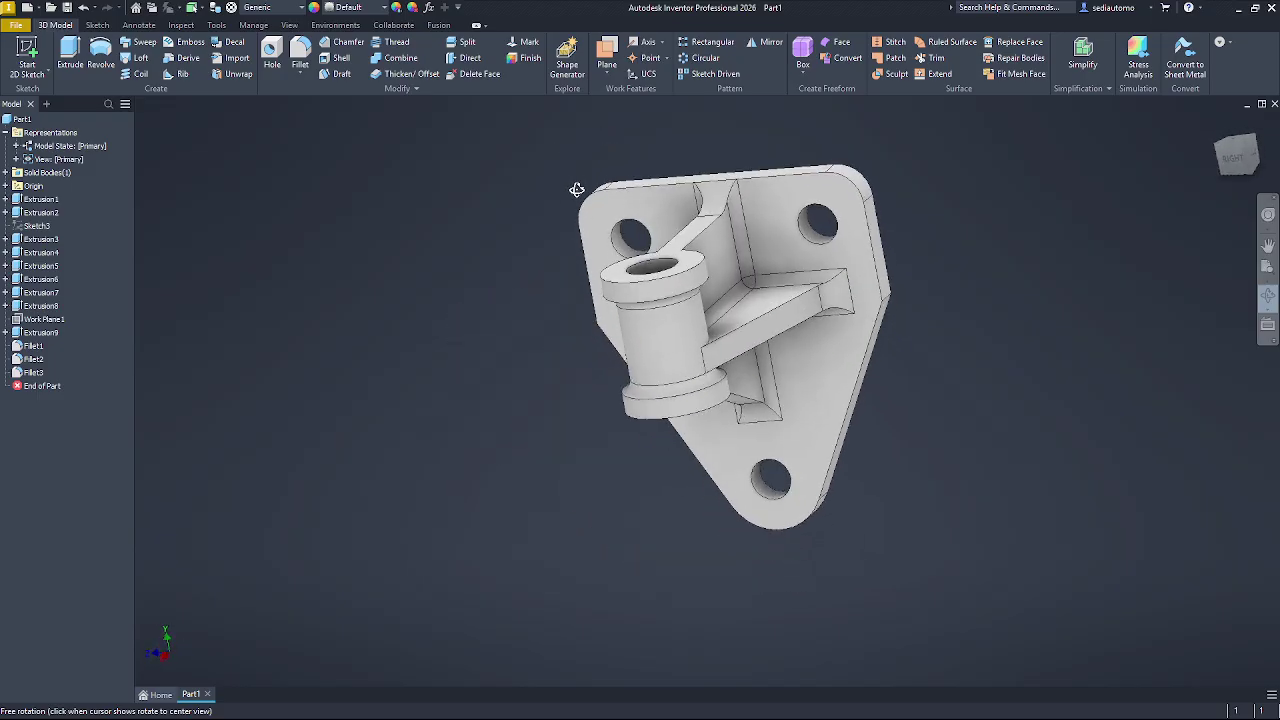
left_click_drag(680, 233, 751, 210)
scroll(751, 210, "up", 3)
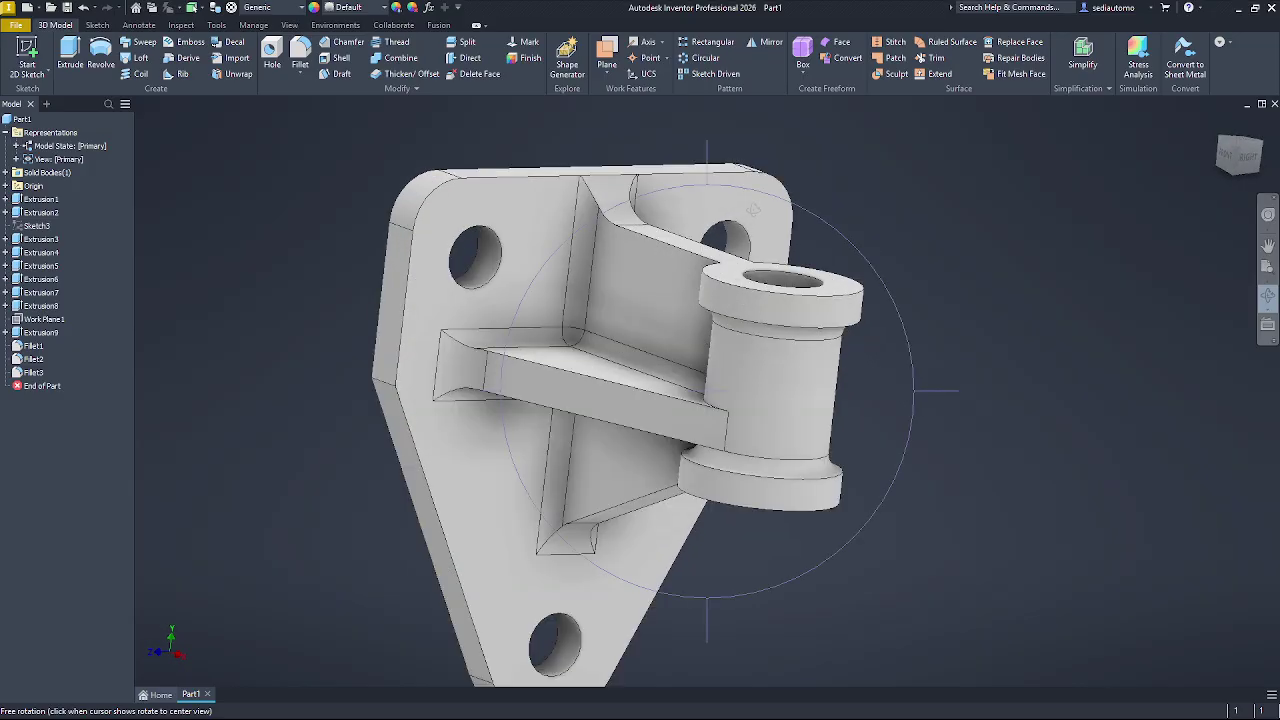
scroll(752, 209, "down", 3)
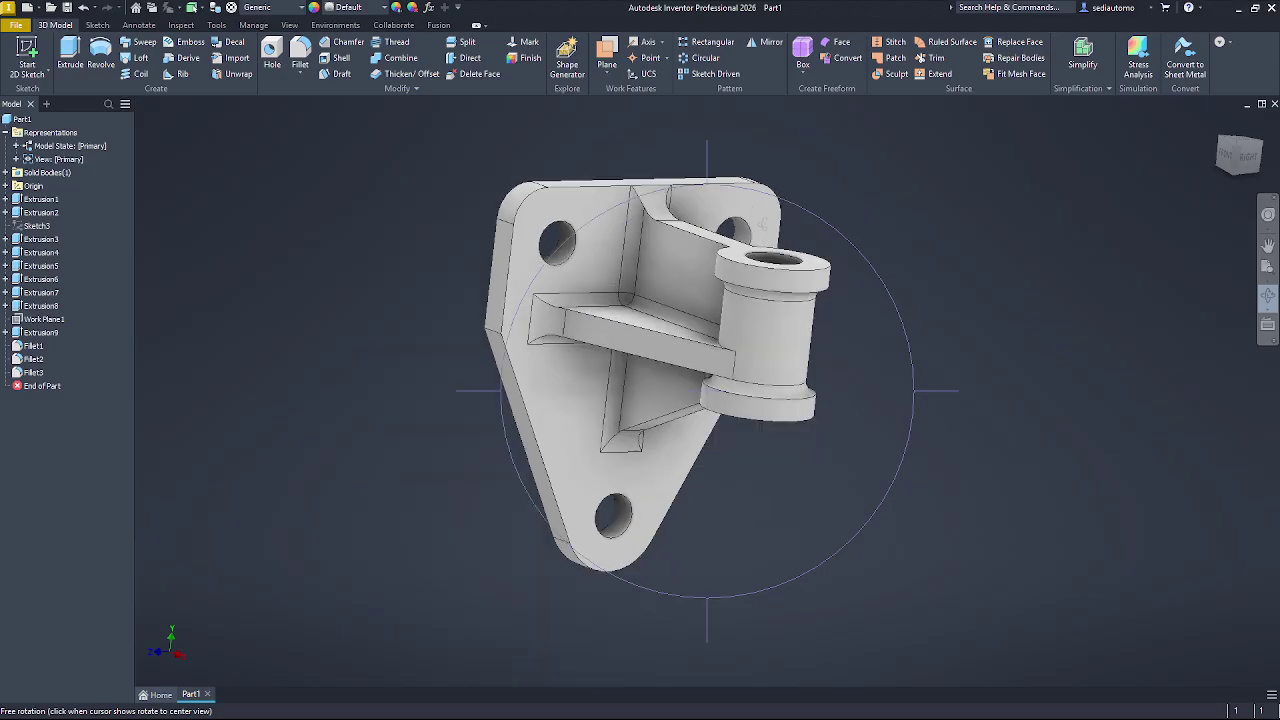
left_click_drag(670, 193, 509, 200)
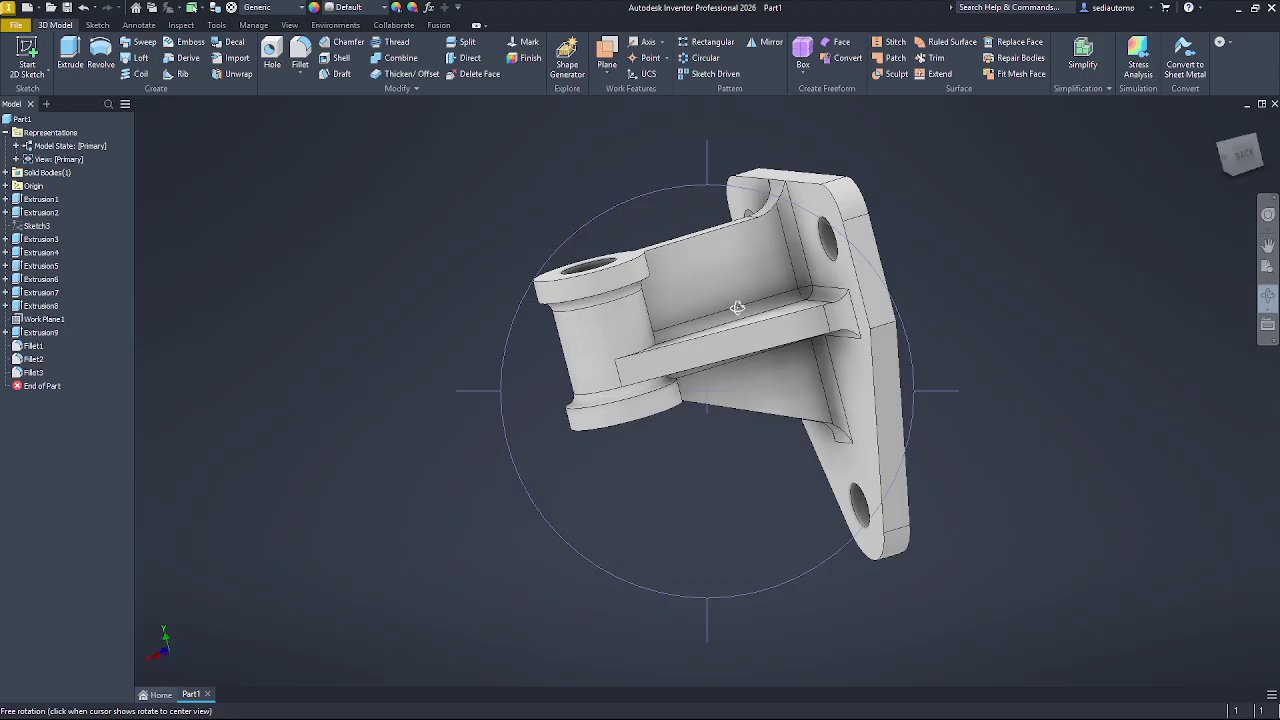
left_click_drag(667, 260, 869, 272)
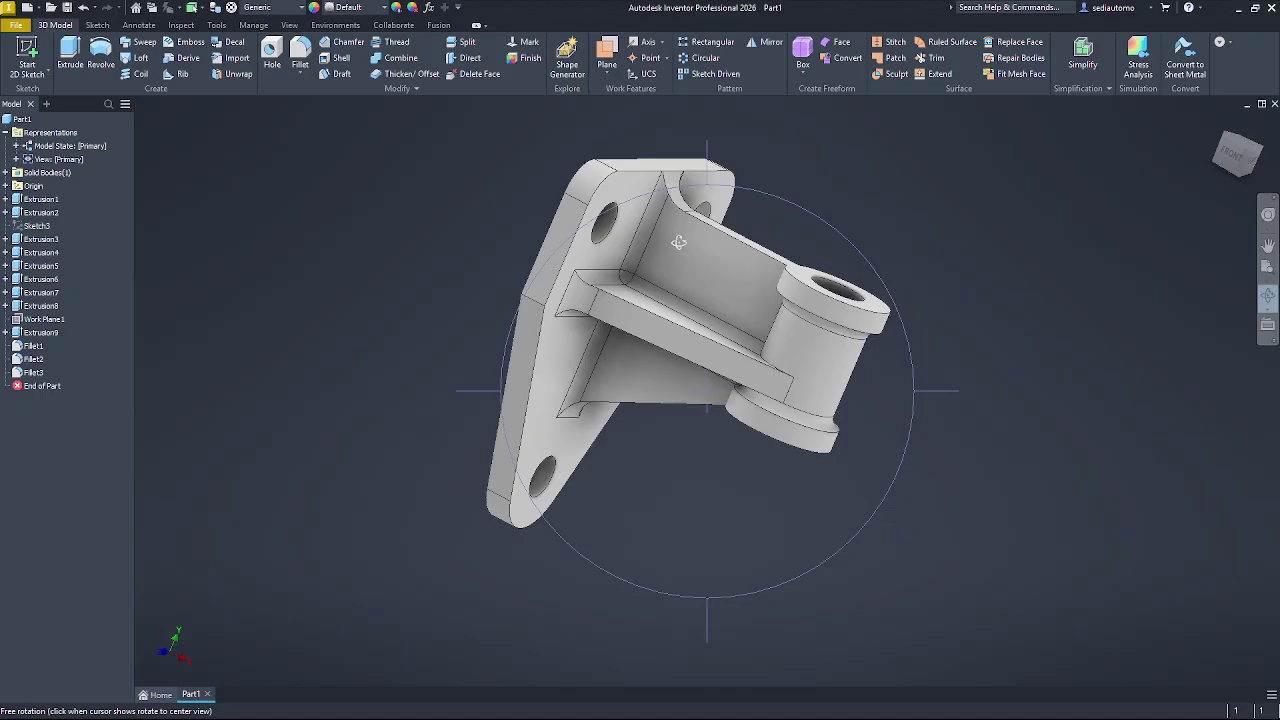
mouse_move(679, 242)
left_mouse_down()
mouse_move(720, 304)
mouse_move(586, 206)
mouse_move(630, 258)
mouse_move(670, 271)
left_mouse_up()
key("F6")
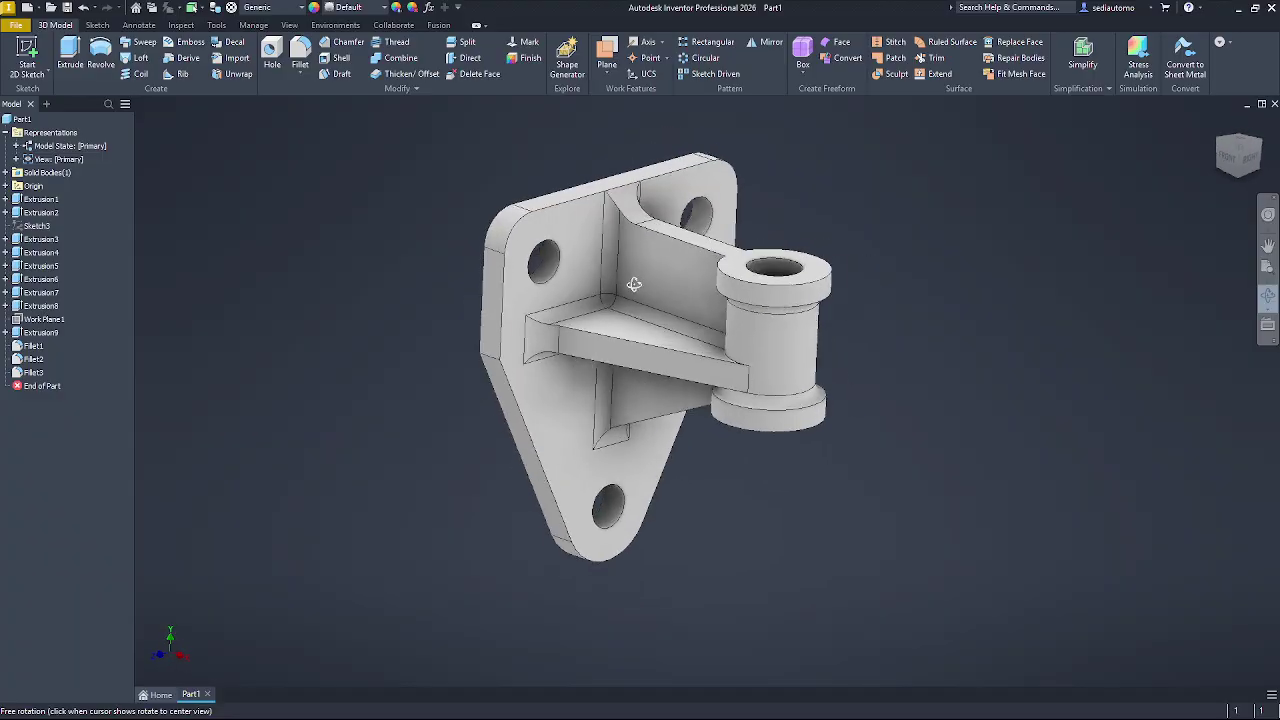